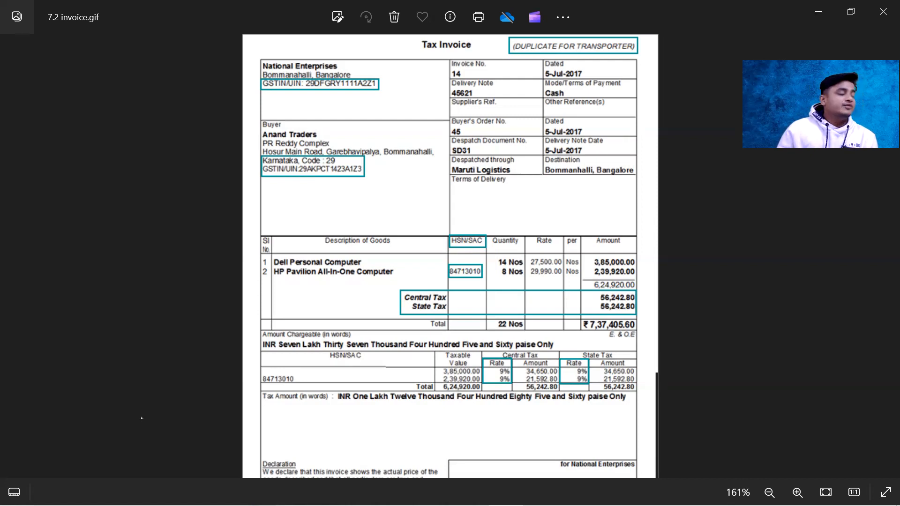
Step: Switch to the purchase intra exempted PDF in Edge and go to the MAA GROCERY STORE invoice on page 1
{"action": "key", "text": "alt+Tab"}
{"action": "key", "text": "alt+Tab"}
{"action": "key", "text": "alt+Tab"}
{"action": "key", "text": "alt+Tab"}
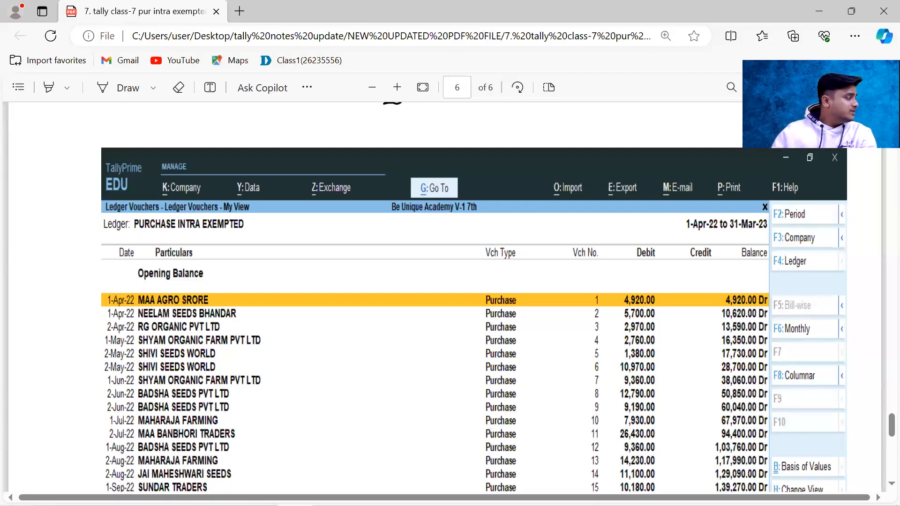
{"action": "scroll", "coordinate": [450, 225], "scroll_direction": "up", "scroll_amount": 10}
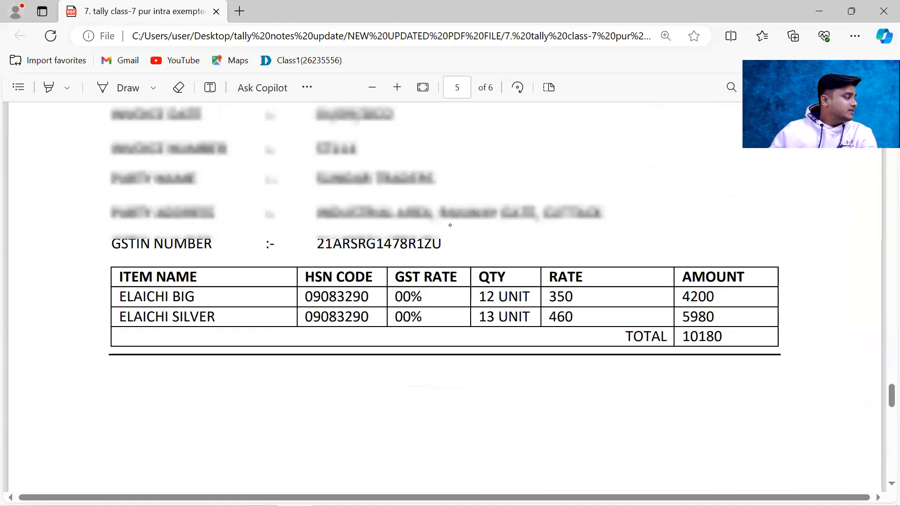
{"action": "scroll", "coordinate": [447, 221], "scroll_direction": "up", "scroll_amount": 20}
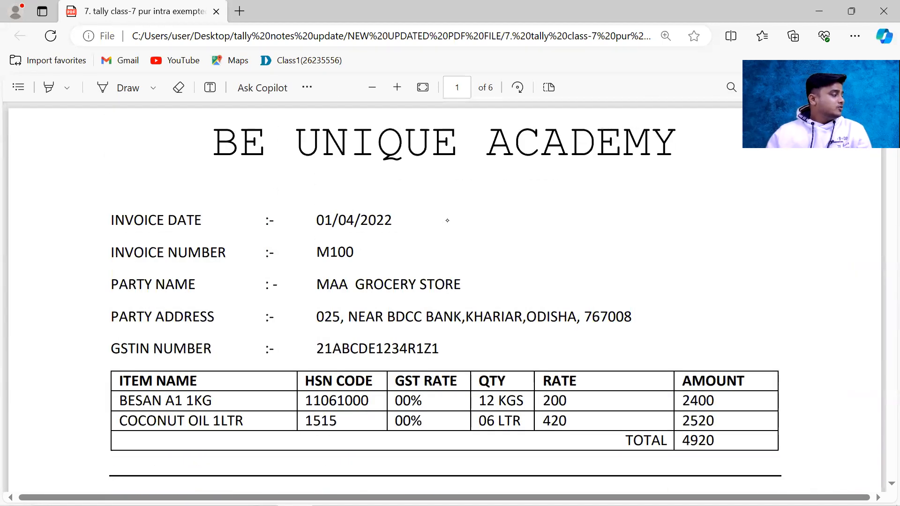
Step: With the Draw tool, underline and tick invoice date 01/04/2022, box the word INVOICE labelled "Seller", and circle DATE
{"action": "left_click", "coordinate": [122, 87]}
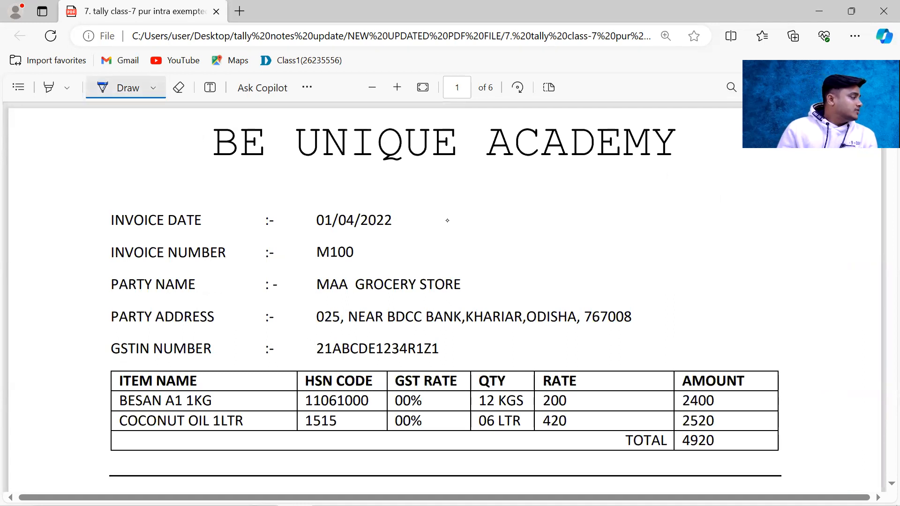
{"action": "left_click_drag", "start_coordinate": [154, 235], "coordinate": [197, 233]}
{"action": "left_click_drag", "start_coordinate": [308, 237], "coordinate": [415, 229]}
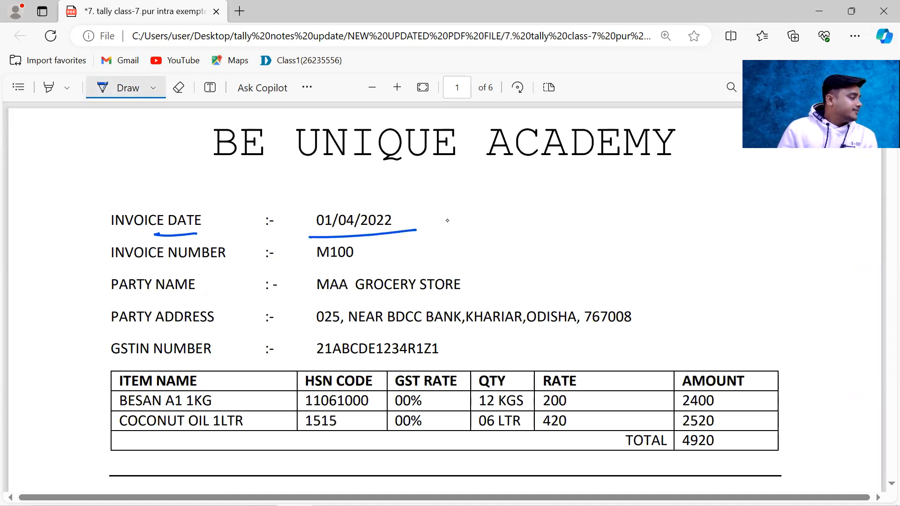
{"action": "mouse_move", "coordinate": [165, 205]}
{"action": "left_mouse_down"}
{"action": "mouse_move", "coordinate": [162, 234]}
{"action": "mouse_move", "coordinate": [102, 224]}
{"action": "mouse_move", "coordinate": [173, 203]}
{"action": "mouse_move", "coordinate": [139, 194]}
{"action": "mouse_move", "coordinate": [189, 178]}
{"action": "mouse_move", "coordinate": [207, 160]}
{"action": "mouse_move", "coordinate": [197, 184]}
{"action": "left_mouse_up"}
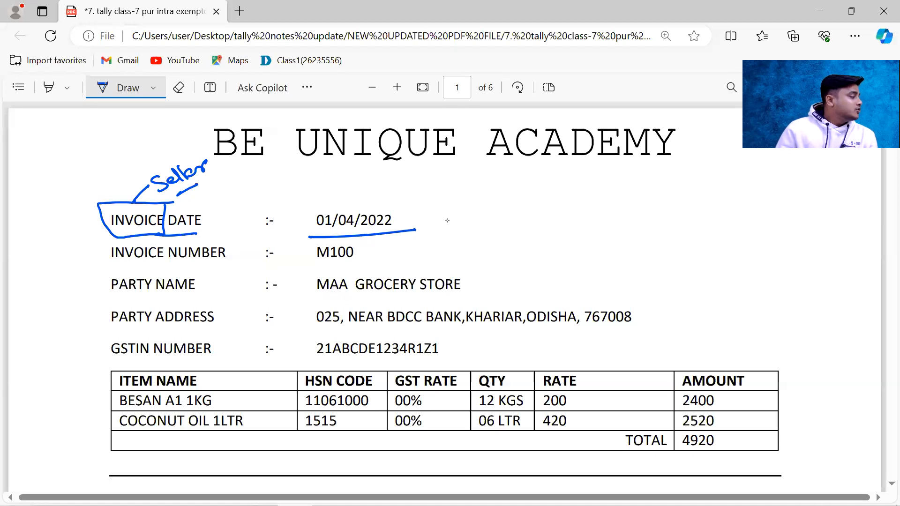
{"action": "mouse_move", "coordinate": [206, 204]}
{"action": "left_mouse_down"}
{"action": "mouse_move", "coordinate": [169, 235]}
{"action": "mouse_move", "coordinate": [211, 222]}
{"action": "mouse_move", "coordinate": [206, 207]}
{"action": "mouse_move", "coordinate": [231, 197]}
{"action": "left_mouse_up"}
{"action": "mouse_move", "coordinate": [406, 212]}
{"action": "left_mouse_down"}
{"action": "mouse_move", "coordinate": [411, 226]}
{"action": "mouse_move", "coordinate": [443, 199]}
{"action": "left_mouse_up"}
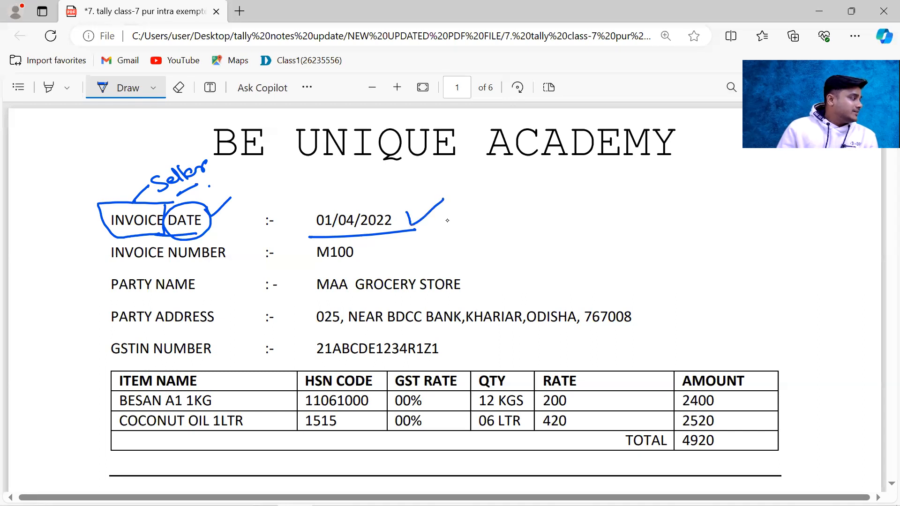
Step: Check the sample tax invoice image, and back in the PDF box and tick invoice number M100 and underline the party's name
{"action": "key", "text": "alt+Tab"}
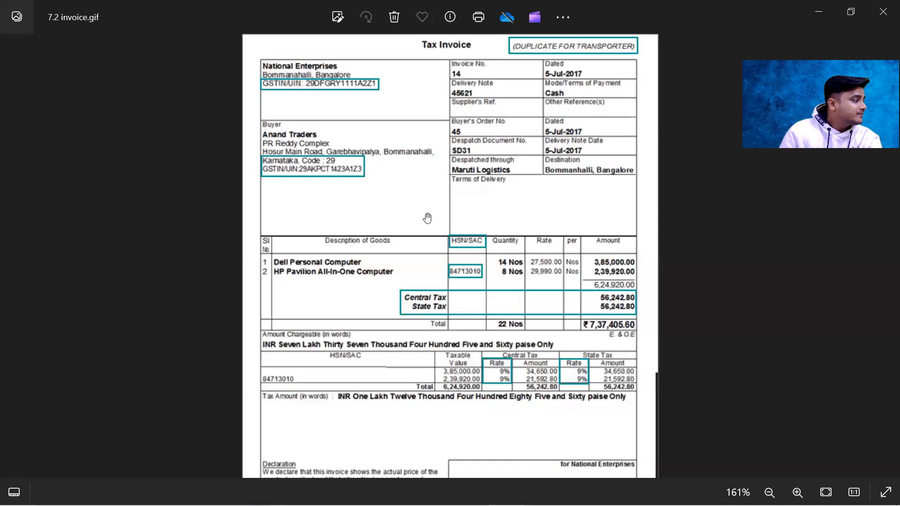
{"action": "key", "text": "alt+Tab"}
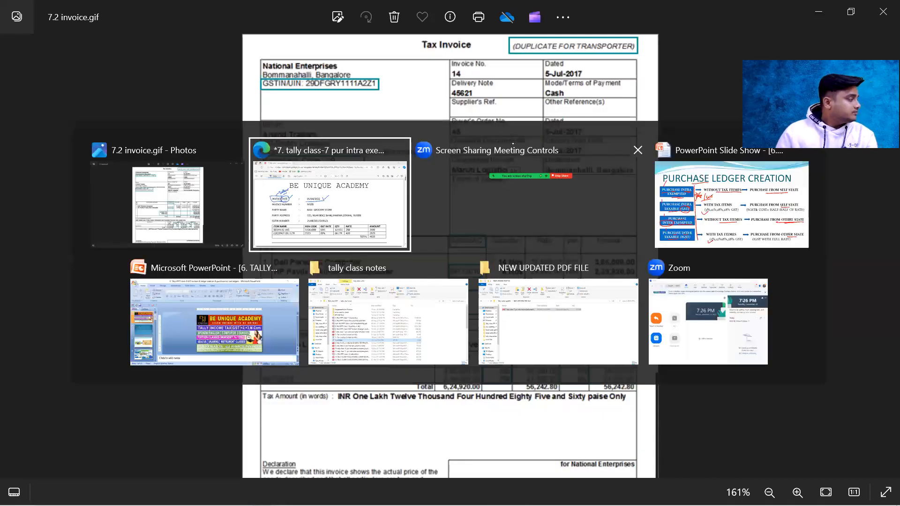
{"action": "left_click_drag", "start_coordinate": [186, 265], "coordinate": [231, 266]}
{"action": "mouse_move", "coordinate": [304, 268]}
{"action": "left_mouse_down"}
{"action": "mouse_move", "coordinate": [356, 267]}
{"action": "mouse_move", "coordinate": [366, 243]}
{"action": "left_mouse_up"}
{"action": "mouse_move", "coordinate": [304, 268]}
{"action": "left_mouse_down"}
{"action": "mouse_move", "coordinate": [366, 243]}
{"action": "mouse_move", "coordinate": [392, 251]}
{"action": "left_mouse_up"}
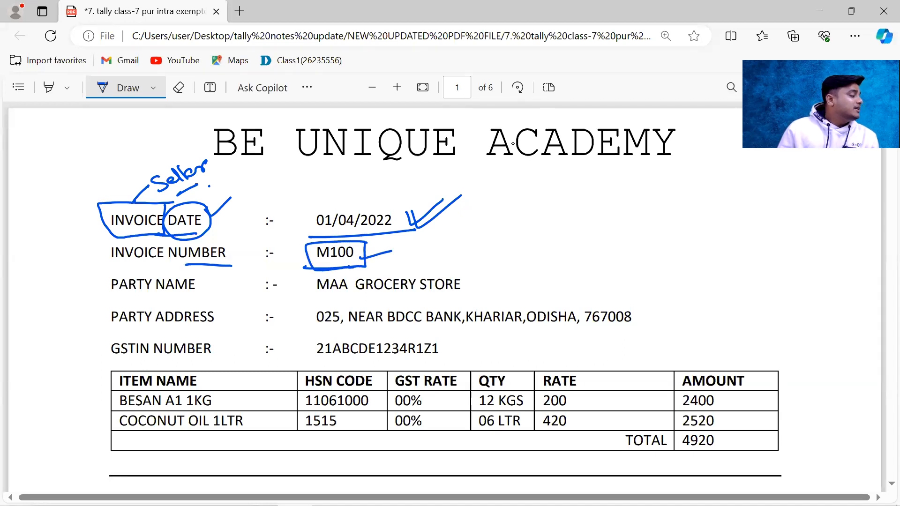
{"action": "left_click_drag", "start_coordinate": [332, 295], "coordinate": [468, 298]}
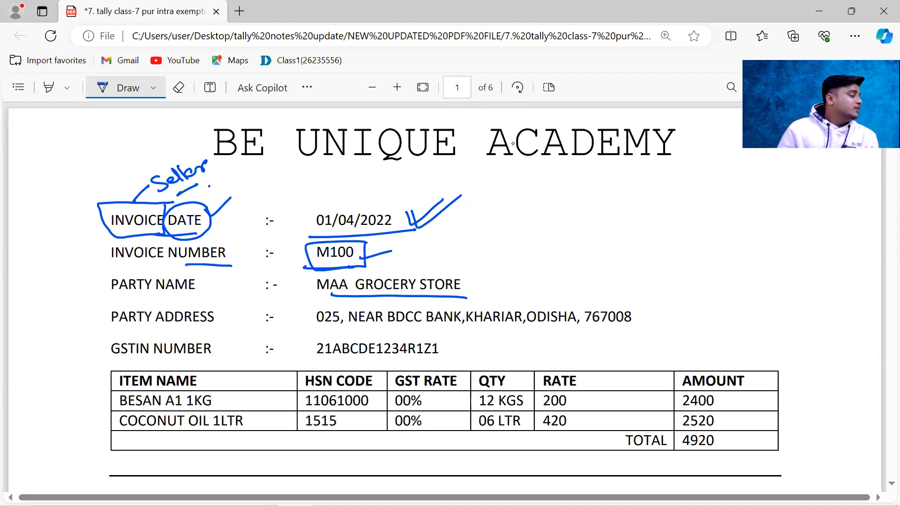
{"action": "left_click_drag", "start_coordinate": [331, 264], "coordinate": [392, 245]}
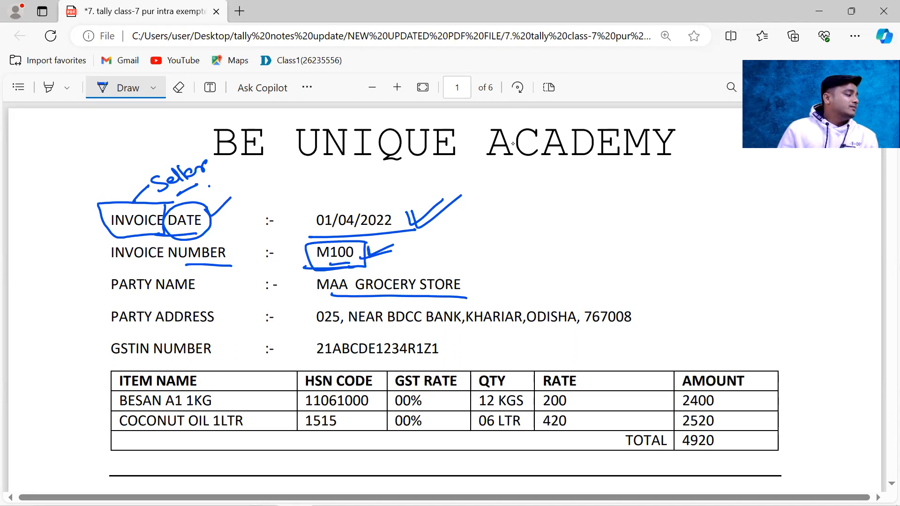
Step: Sketch a blank bill outline with two ticks beside the invoice details and a vertical line down from the date
{"action": "left_click_drag", "start_coordinate": [553, 193], "coordinate": [562, 270]}
{"action": "mouse_move", "coordinate": [556, 195]}
{"action": "left_mouse_down"}
{"action": "mouse_move", "coordinate": [645, 173]}
{"action": "mouse_move", "coordinate": [547, 268]}
{"action": "left_mouse_up"}
{"action": "mouse_move", "coordinate": [592, 192]}
{"action": "left_mouse_down"}
{"action": "mouse_move", "coordinate": [597, 199]}
{"action": "mouse_move", "coordinate": [632, 184]}
{"action": "left_mouse_up"}
{"action": "left_click_drag", "start_coordinate": [418, 211], "coordinate": [415, 263]}
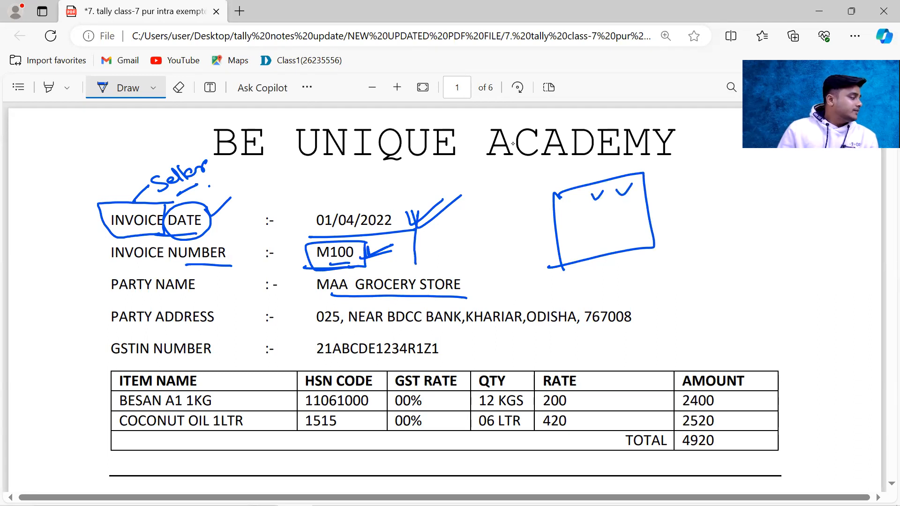
Step: Underline the PARTY NAME label and draw a box around MAA GROCERY STORE
{"action": "left_click_drag", "start_coordinate": [152, 296], "coordinate": [230, 293]}
{"action": "left_click_drag", "start_coordinate": [315, 302], "coordinate": [428, 298]}
{"action": "mouse_move", "coordinate": [477, 272]}
{"action": "left_mouse_down"}
{"action": "mouse_move", "coordinate": [469, 303]}
{"action": "mouse_move", "coordinate": [301, 303]}
{"action": "mouse_move", "coordinate": [398, 269]}
{"action": "mouse_move", "coordinate": [494, 269]}
{"action": "left_mouse_up"}
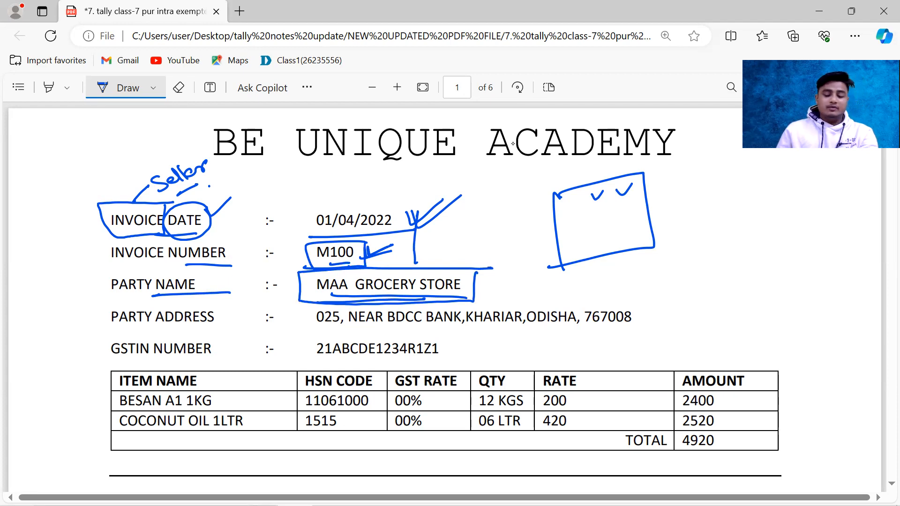
Step: Consult the sample tax invoice image, and in the PDF write "ST= Odisha" and a ticked state code 21 below it, circling both
{"action": "key", "text": "alt+Tab"}
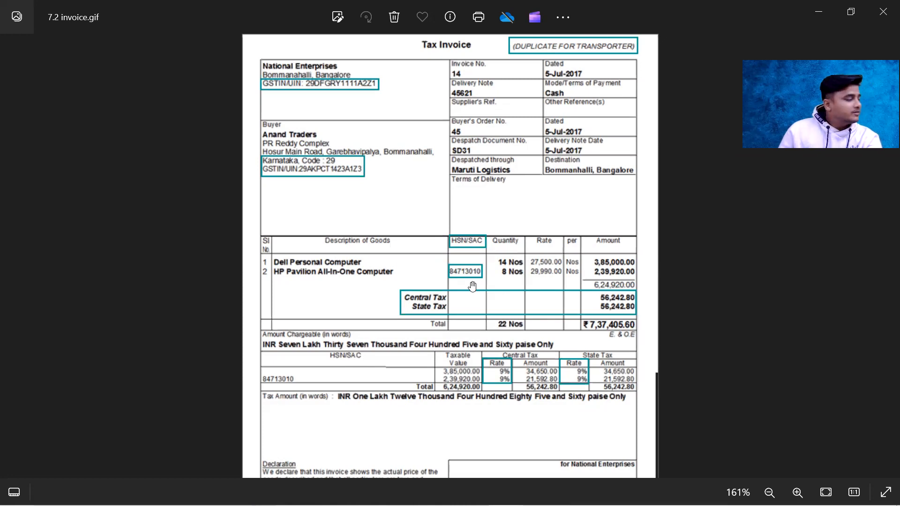
{"action": "key", "text": "alt+Tab"}
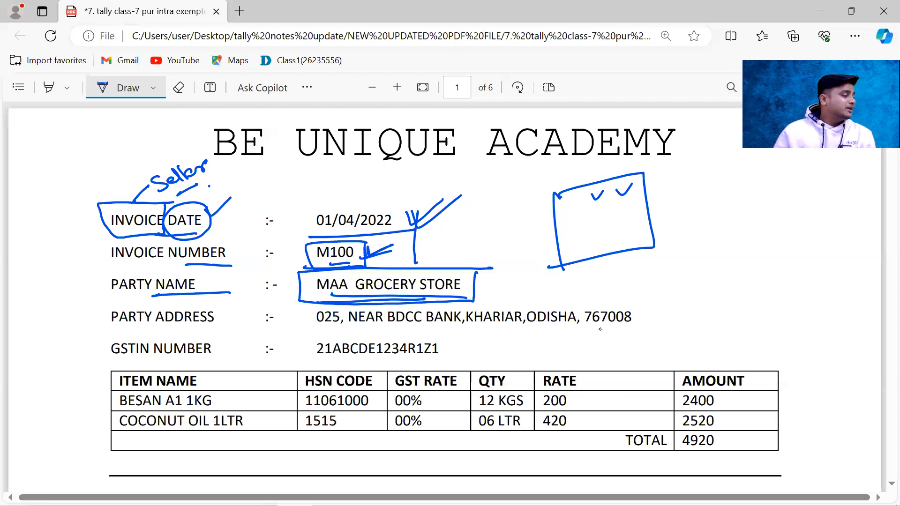
{"action": "left_click_drag", "start_coordinate": [697, 251], "coordinate": [678, 268]}
{"action": "mouse_move", "coordinate": [698, 250]}
{"action": "left_mouse_down"}
{"action": "mouse_move", "coordinate": [696, 264]}
{"action": "mouse_move", "coordinate": [705, 248]}
{"action": "left_mouse_up"}
{"action": "left_click_drag", "start_coordinate": [705, 255], "coordinate": [757, 240]}
{"action": "left_click_drag", "start_coordinate": [751, 222], "coordinate": [762, 236]}
{"action": "left_click_drag", "start_coordinate": [778, 214], "coordinate": [804, 231]}
{"action": "mouse_move", "coordinate": [756, 253]}
{"action": "left_mouse_down"}
{"action": "mouse_move", "coordinate": [794, 244]}
{"action": "mouse_move", "coordinate": [717, 201]}
{"action": "mouse_move", "coordinate": [822, 230]}
{"action": "mouse_move", "coordinate": [810, 206]}
{"action": "left_mouse_up"}
{"action": "left_click_drag", "start_coordinate": [708, 262], "coordinate": [722, 255]}
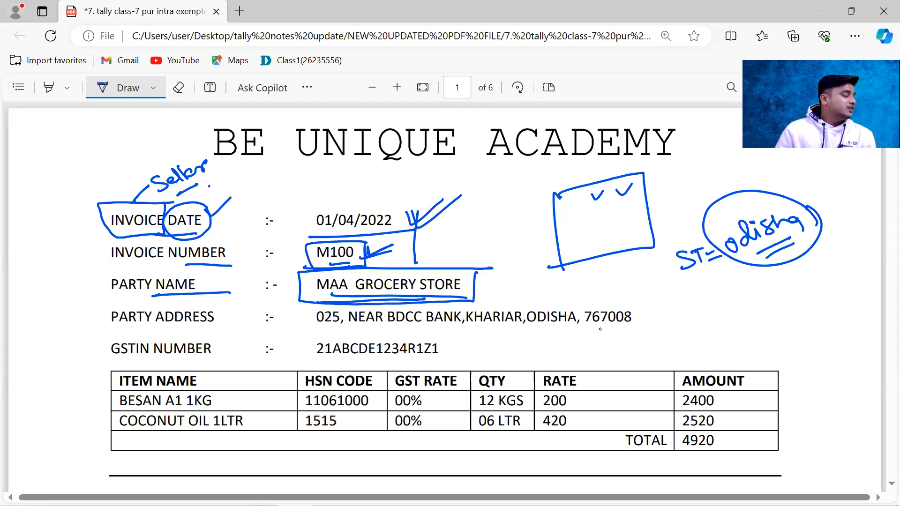
{"action": "mouse_move", "coordinate": [764, 267]}
{"action": "left_mouse_down"}
{"action": "mouse_move", "coordinate": [775, 307]}
{"action": "mouse_move", "coordinate": [780, 300]}
{"action": "mouse_move", "coordinate": [754, 310]}
{"action": "mouse_move", "coordinate": [797, 287]}
{"action": "mouse_move", "coordinate": [747, 293]}
{"action": "mouse_move", "coordinate": [778, 317]}
{"action": "mouse_move", "coordinate": [793, 281]}
{"action": "mouse_move", "coordinate": [762, 313]}
{"action": "mouse_move", "coordinate": [800, 296]}
{"action": "mouse_move", "coordinate": [750, 306]}
{"action": "mouse_move", "coordinate": [816, 274]}
{"action": "left_mouse_up"}
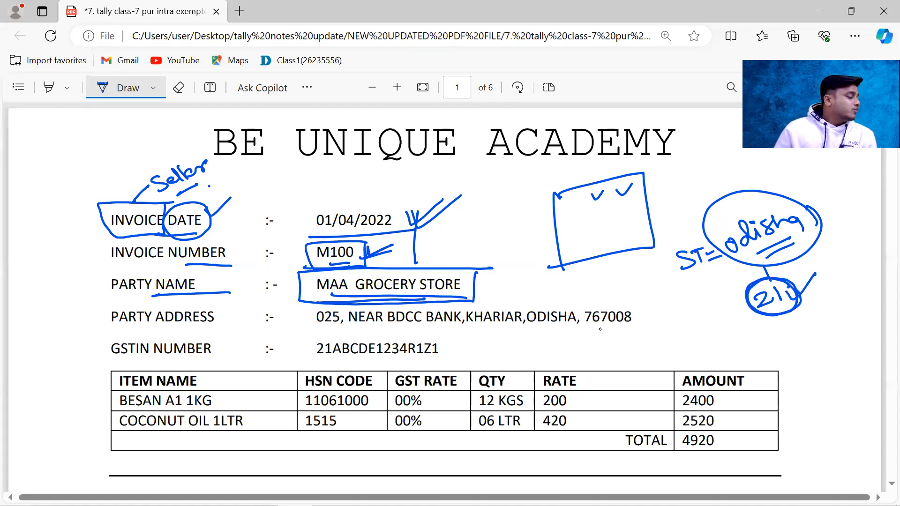
Step: Underline ODISHA in the address, box and tick the 21 in the GSTIN, and link it to a circled 21
{"action": "mouse_move", "coordinate": [333, 359]}
{"action": "left_mouse_down"}
{"action": "mouse_move", "coordinate": [320, 359]}
{"action": "mouse_move", "coordinate": [334, 358]}
{"action": "mouse_move", "coordinate": [333, 338]}
{"action": "mouse_move", "coordinate": [313, 336]}
{"action": "mouse_move", "coordinate": [318, 360]}
{"action": "left_mouse_up"}
{"action": "mouse_move", "coordinate": [536, 327]}
{"action": "left_mouse_down"}
{"action": "mouse_move", "coordinate": [585, 326]}
{"action": "mouse_move", "coordinate": [574, 331]}
{"action": "left_mouse_up"}
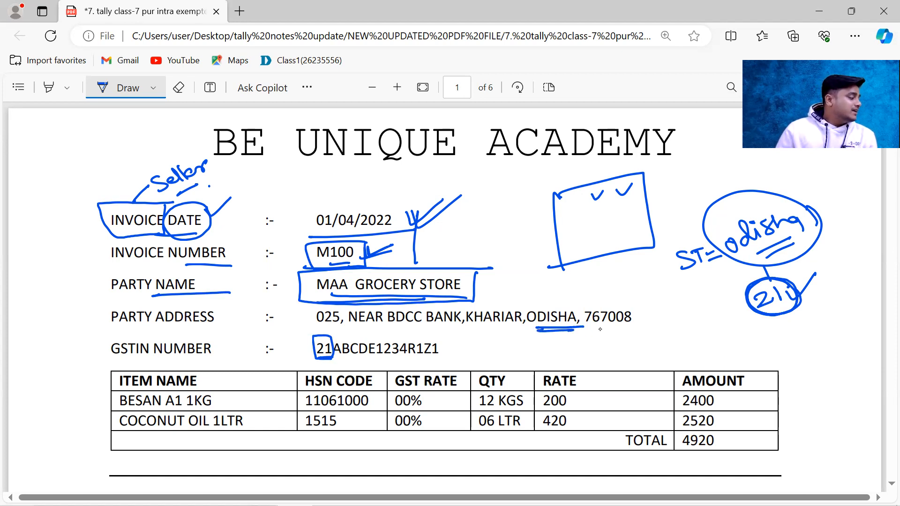
{"action": "left_click_drag", "start_coordinate": [313, 332], "coordinate": [336, 325]}
{"action": "mouse_move", "coordinate": [700, 343]}
{"action": "left_mouse_down"}
{"action": "mouse_move", "coordinate": [722, 354]}
{"action": "mouse_move", "coordinate": [734, 343]}
{"action": "mouse_move", "coordinate": [717, 370]}
{"action": "mouse_move", "coordinate": [736, 334]}
{"action": "mouse_move", "coordinate": [756, 343]}
{"action": "mouse_move", "coordinate": [601, 360]}
{"action": "mouse_move", "coordinate": [338, 361]}
{"action": "left_mouse_up"}
Step: Write a double-underlined "Intra -" below the party address with "CGST" and "SGST" beside it
{"action": "left_click_drag", "start_coordinate": [603, 361], "coordinate": [602, 365]}
{"action": "mouse_move", "coordinate": [541, 341]}
{"action": "left_mouse_down"}
{"action": "mouse_move", "coordinate": [560, 336]}
{"action": "mouse_move", "coordinate": [551, 357]}
{"action": "left_mouse_up"}
{"action": "mouse_move", "coordinate": [545, 360]}
{"action": "left_mouse_down"}
{"action": "mouse_move", "coordinate": [582, 343]}
{"action": "mouse_move", "coordinate": [607, 352]}
{"action": "left_mouse_up"}
{"action": "left_click_drag", "start_coordinate": [582, 365], "coordinate": [602, 363]}
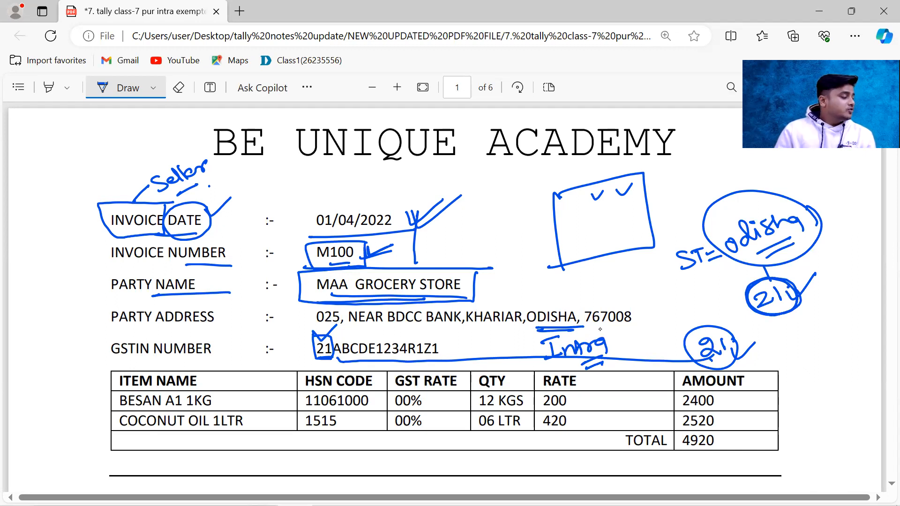
{"action": "left_click_drag", "start_coordinate": [616, 344], "coordinate": [623, 342]}
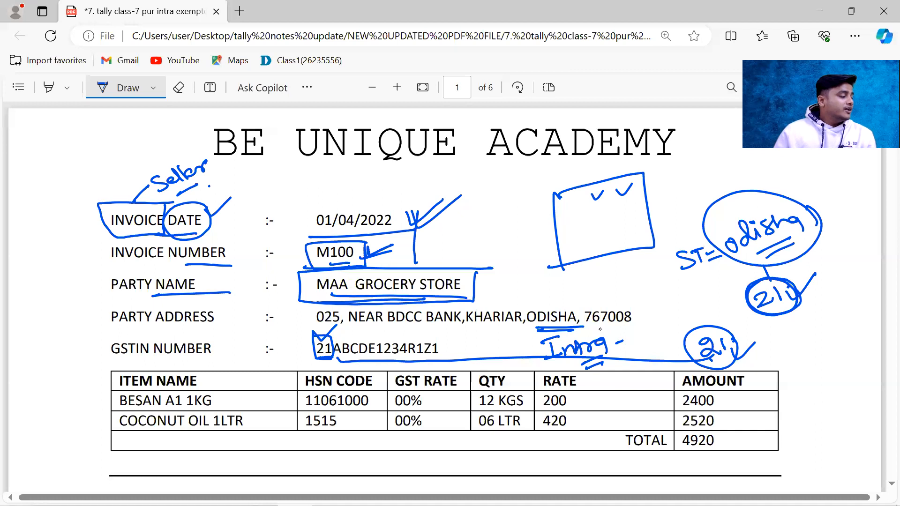
{"action": "mouse_move", "coordinate": [650, 305]}
{"action": "left_mouse_down"}
{"action": "mouse_move", "coordinate": [639, 324]}
{"action": "mouse_move", "coordinate": [680, 287]}
{"action": "left_mouse_up"}
{"action": "mouse_move", "coordinate": [675, 290]}
{"action": "left_mouse_down"}
{"action": "mouse_move", "coordinate": [649, 339]}
{"action": "mouse_move", "coordinate": [672, 335]}
{"action": "mouse_move", "coordinate": [689, 310]}
{"action": "left_mouse_up"}
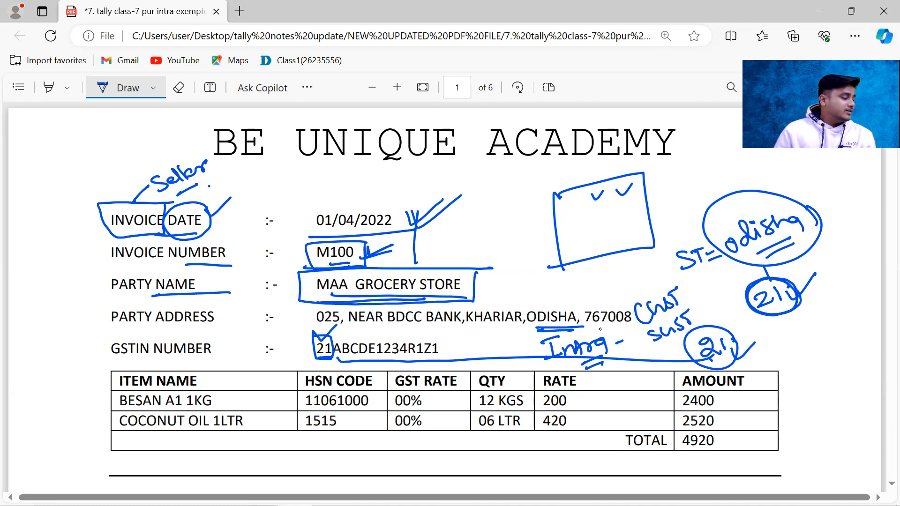
Step: Circle the GSTIN's 21 and write "Inter" with "Inst" below it beside the item table, ticking "Inst"
{"action": "left_click_drag", "start_coordinate": [794, 342], "coordinate": [791, 356]}
{"action": "mouse_move", "coordinate": [780, 345]}
{"action": "left_mouse_down"}
{"action": "mouse_move", "coordinate": [798, 338]}
{"action": "mouse_move", "coordinate": [820, 349]}
{"action": "left_mouse_up"}
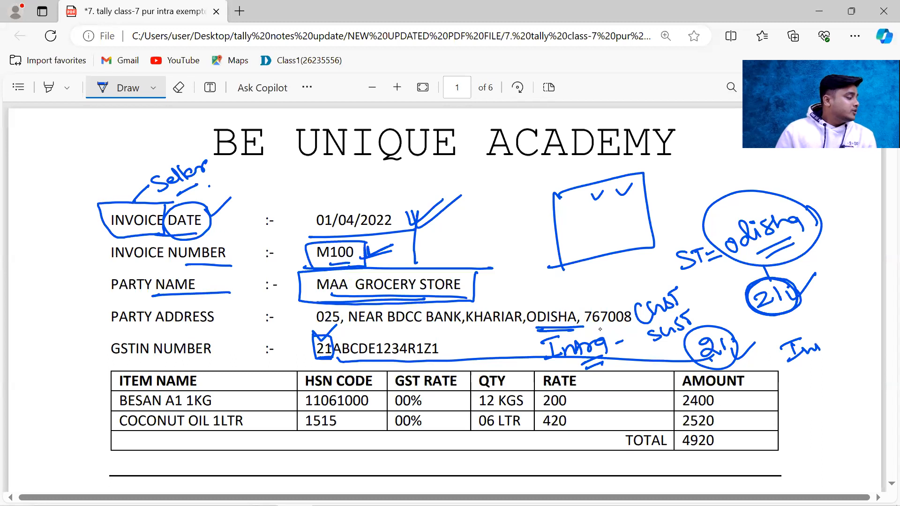
{"action": "mouse_move", "coordinate": [326, 330]}
{"action": "left_mouse_down"}
{"action": "mouse_move", "coordinate": [309, 350]}
{"action": "mouse_move", "coordinate": [328, 360]}
{"action": "mouse_move", "coordinate": [335, 340]}
{"action": "mouse_move", "coordinate": [327, 361]}
{"action": "left_mouse_up"}
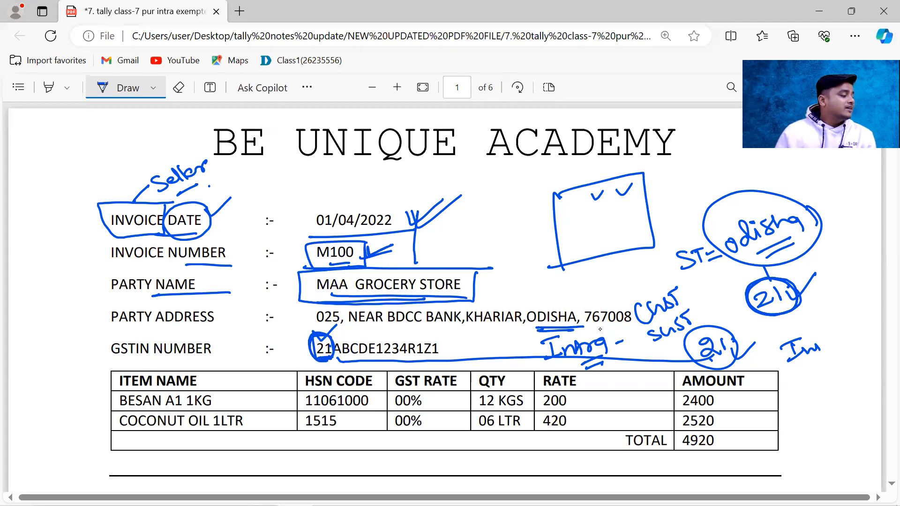
{"action": "mouse_move", "coordinate": [816, 349]}
{"action": "left_mouse_down"}
{"action": "mouse_move", "coordinate": [827, 339]}
{"action": "mouse_move", "coordinate": [844, 347]}
{"action": "mouse_move", "coordinate": [855, 328]}
{"action": "left_mouse_up"}
{"action": "left_click_drag", "start_coordinate": [799, 378], "coordinate": [815, 375]}
{"action": "mouse_move", "coordinate": [808, 377]}
{"action": "left_mouse_down"}
{"action": "mouse_move", "coordinate": [809, 389]}
{"action": "mouse_move", "coordinate": [844, 380]}
{"action": "left_mouse_up"}
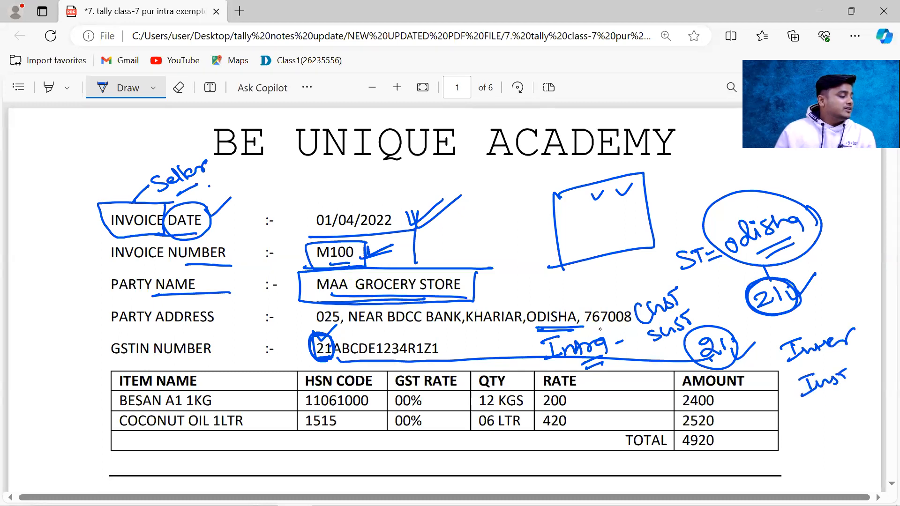
{"action": "left_click_drag", "start_coordinate": [786, 387], "coordinate": [857, 357]}
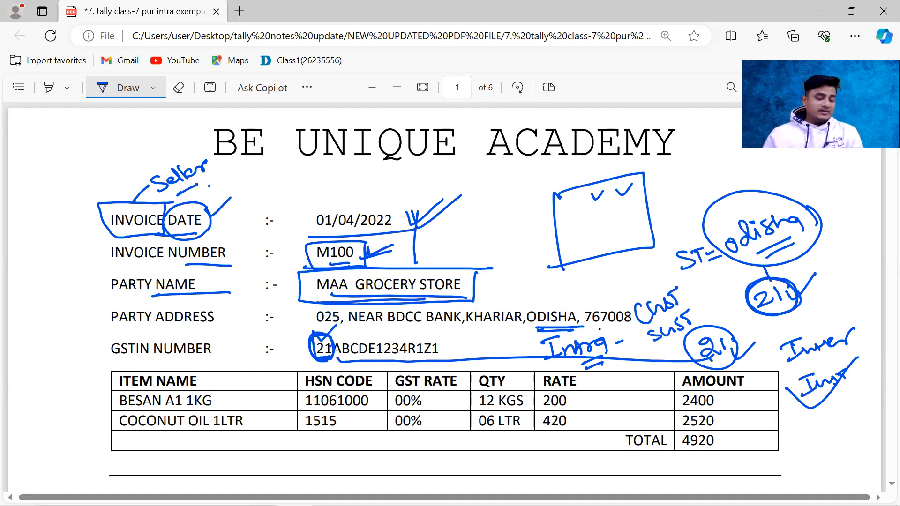
Step: Mark the BESAN A1 1KG row, underlining its name and HSN code and ticking its GST rate, quantity, rate and amount
{"action": "scroll", "coordinate": [580, 349], "scroll_direction": "down", "scroll_amount": 2}
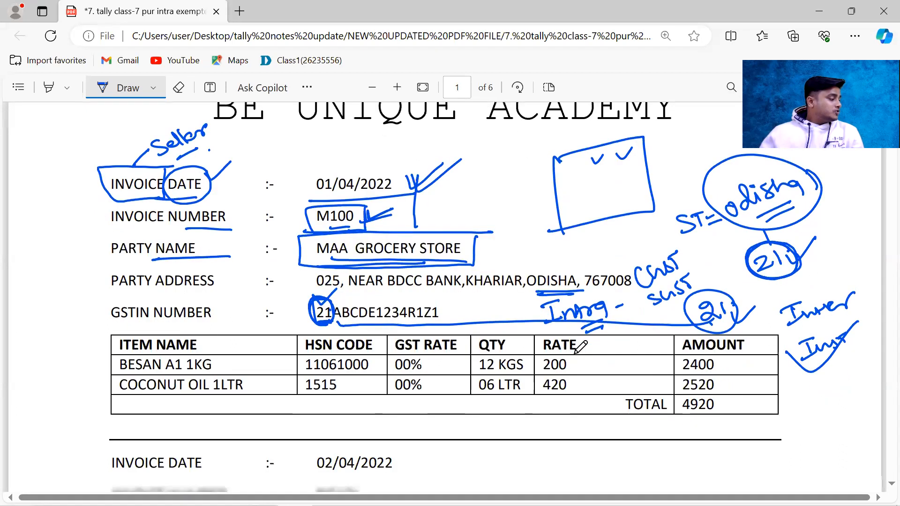
{"action": "mouse_move", "coordinate": [91, 341]}
{"action": "left_mouse_down"}
{"action": "mouse_move", "coordinate": [98, 351]}
{"action": "mouse_move", "coordinate": [115, 335]}
{"action": "mouse_move", "coordinate": [156, 350]}
{"action": "mouse_move", "coordinate": [213, 348]}
{"action": "left_mouse_up"}
{"action": "left_click_drag", "start_coordinate": [311, 350], "coordinate": [376, 349]}
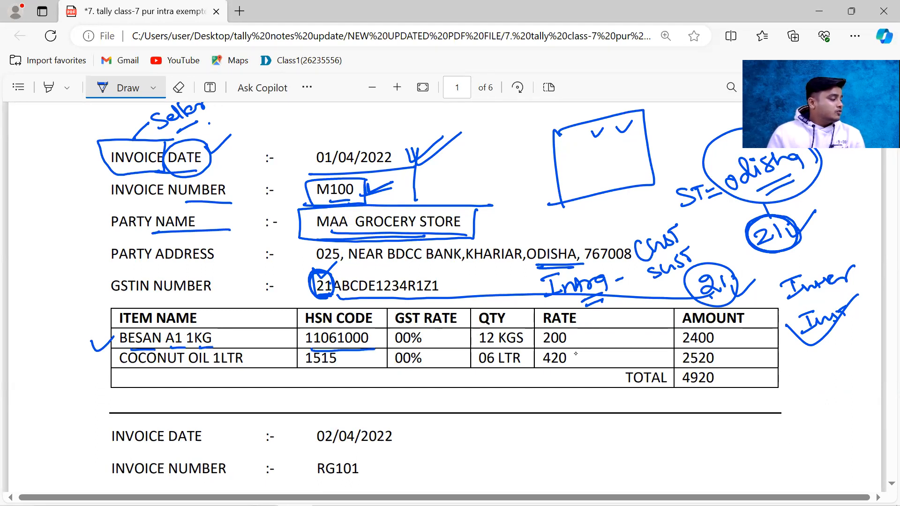
{"action": "left_click_drag", "start_coordinate": [433, 335], "coordinate": [452, 329]}
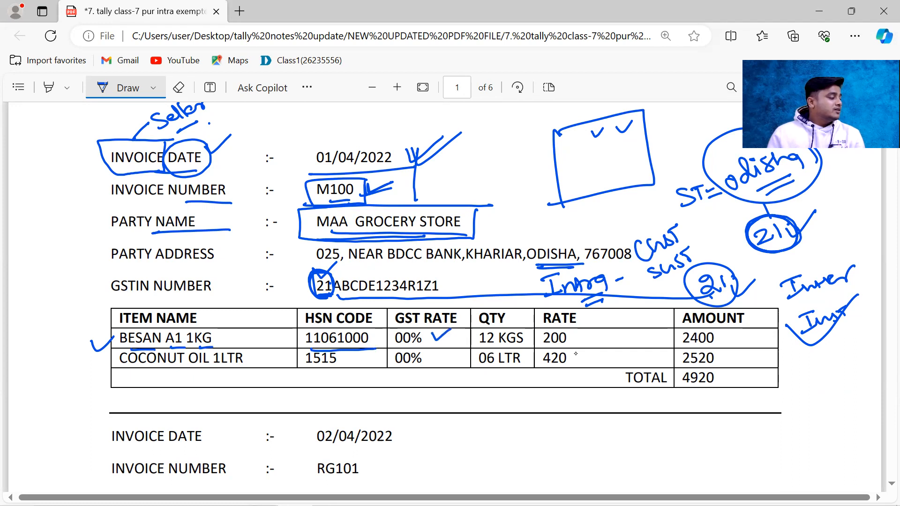
{"action": "mouse_move", "coordinate": [526, 334]}
{"action": "left_mouse_down"}
{"action": "mouse_move", "coordinate": [531, 344]}
{"action": "mouse_move", "coordinate": [541, 333]}
{"action": "mouse_move", "coordinate": [600, 333]}
{"action": "left_mouse_up"}
{"action": "left_click_drag", "start_coordinate": [722, 336], "coordinate": [745, 332]}
Step: Mark the COCONUT OIL 1LTR row, underlining its name and ticking its HSN code, GST rate, quantity, rate and amount
{"action": "left_click_drag", "start_coordinate": [181, 370], "coordinate": [233, 366]}
{"action": "left_click_drag", "start_coordinate": [356, 357], "coordinate": [377, 355]}
{"action": "left_click_drag", "start_coordinate": [439, 358], "coordinate": [455, 356]}
{"action": "mouse_move", "coordinate": [531, 357]}
{"action": "left_mouse_down"}
{"action": "mouse_move", "coordinate": [584, 364]}
{"action": "mouse_move", "coordinate": [601, 352]}
{"action": "left_mouse_up"}
{"action": "left_click_drag", "start_coordinate": [726, 360], "coordinate": [742, 358]}
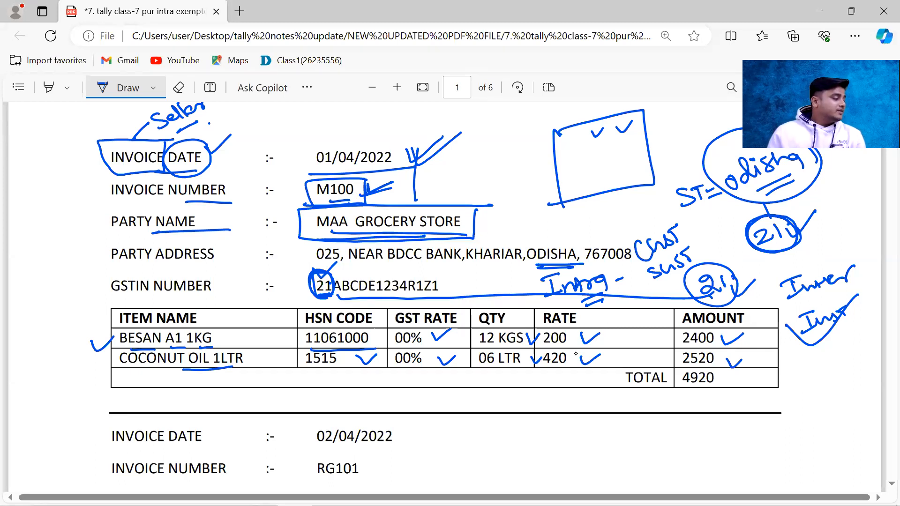
Step: Circle the 00% GST rates in the first invoice and draw a stroke beside the GST rates in the following invoices
{"action": "mouse_move", "coordinate": [441, 330]}
{"action": "left_mouse_down"}
{"action": "mouse_move", "coordinate": [387, 349]}
{"action": "mouse_move", "coordinate": [436, 345]}
{"action": "left_mouse_up"}
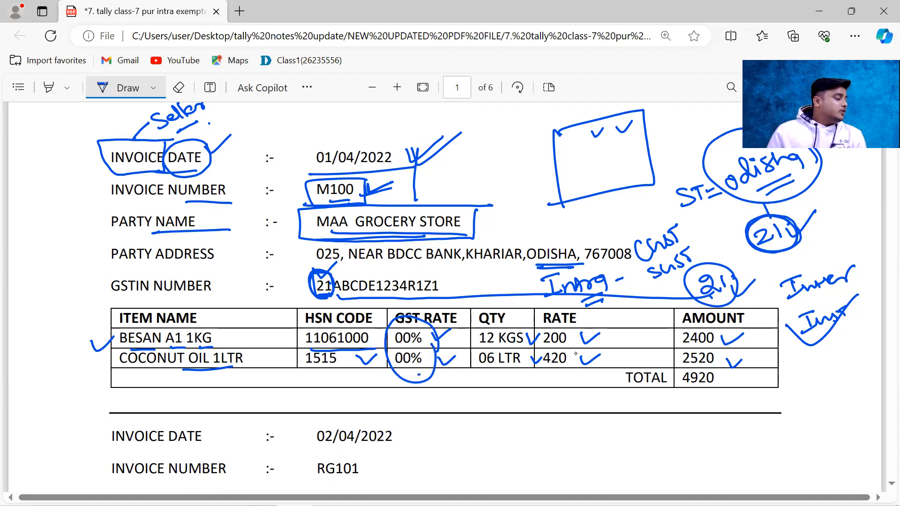
{"action": "scroll", "coordinate": [576, 354], "scroll_direction": "down", "scroll_amount": 6}
{"action": "scroll", "coordinate": [576, 353], "scroll_direction": "down", "scroll_amount": 7}
{"action": "left_click_drag", "start_coordinate": [439, 329], "coordinate": [440, 360]}
{"action": "scroll", "coordinate": [576, 354], "scroll_direction": "down", "scroll_amount": 1}
{"action": "scroll", "coordinate": [575, 354], "scroll_direction": "down", "scroll_amount": 8}
{"action": "left_click_drag", "start_coordinate": [436, 285], "coordinate": [441, 325]}
{"action": "scroll", "coordinate": [576, 354], "scroll_direction": "up", "scroll_amount": 8}
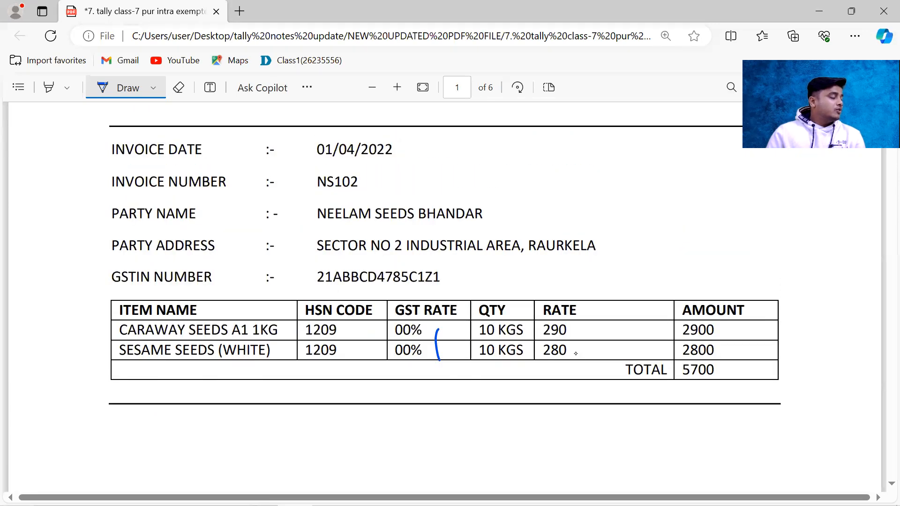
{"action": "scroll", "coordinate": [576, 354], "scroll_direction": "up", "scroll_amount": 8}
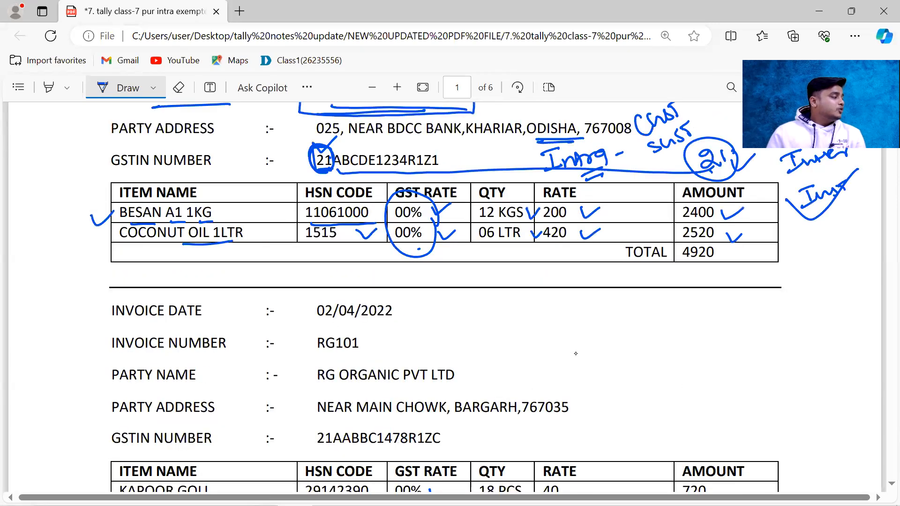
Step: Write "pur." in the blank space below the first invoice's item table
{"action": "scroll", "coordinate": [575, 354], "scroll_direction": "up", "scroll_amount": 3}
{"action": "scroll", "coordinate": [575, 354], "scroll_direction": "down", "scroll_amount": 1}
{"action": "mouse_move", "coordinate": [543, 365]}
{"action": "left_mouse_down"}
{"action": "mouse_move", "coordinate": [558, 376]}
{"action": "mouse_move", "coordinate": [590, 357]}
{"action": "left_mouse_up"}
{"action": "left_click", "coordinate": [594, 358]}
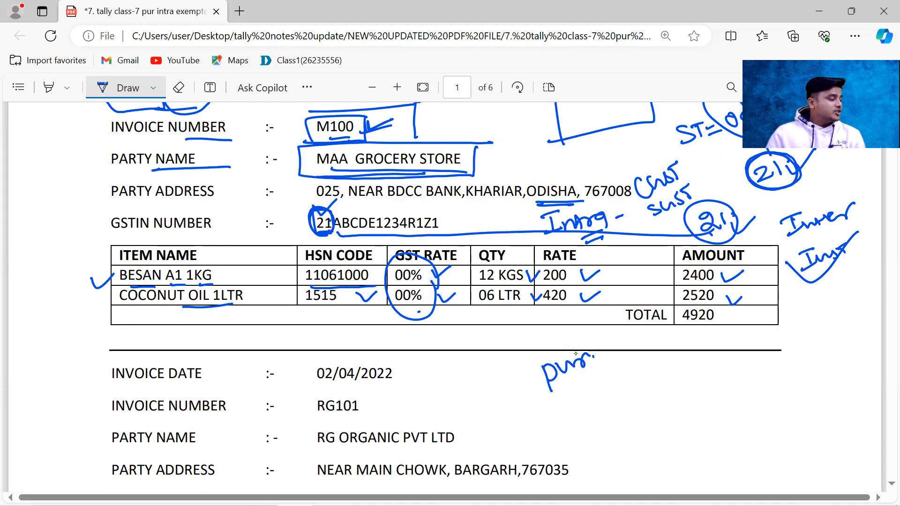
Step: Complete the handwritten "pur." note with "Intra Exempted" below the first invoice's item table and underline it
{"action": "scroll", "coordinate": [576, 354], "scroll_direction": "up", "scroll_amount": 2}
{"action": "scroll", "coordinate": [576, 354], "scroll_direction": "down", "scroll_amount": 12}
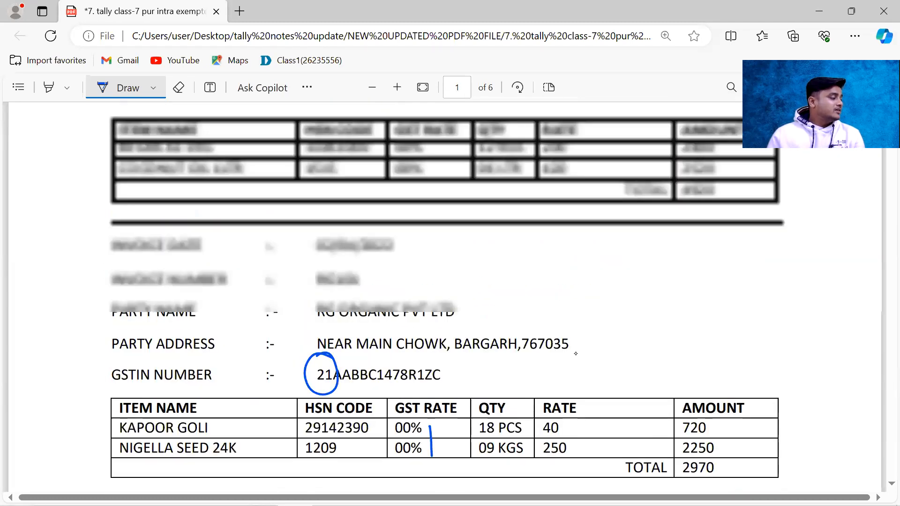
{"action": "scroll", "coordinate": [576, 354], "scroll_direction": "up", "scroll_amount": 3}
{"action": "left_click_drag", "start_coordinate": [606, 347], "coordinate": [612, 365]}
{"action": "mouse_move", "coordinate": [597, 350]}
{"action": "left_mouse_down"}
{"action": "mouse_move", "coordinate": [614, 342]}
{"action": "mouse_move", "coordinate": [620, 362]}
{"action": "left_mouse_up"}
{"action": "left_click_drag", "start_coordinate": [620, 355], "coordinate": [632, 370]}
{"action": "left_click_drag", "start_coordinate": [626, 354], "coordinate": [664, 342]}
{"action": "scroll", "coordinate": [576, 354], "scroll_direction": "down", "scroll_amount": 4}
{"action": "scroll", "coordinate": [575, 354], "scroll_direction": "up", "scroll_amount": 3}
{"action": "left_click_drag", "start_coordinate": [688, 273], "coordinate": [677, 291]}
{"action": "mouse_move", "coordinate": [690, 276]}
{"action": "left_mouse_down"}
{"action": "mouse_move", "coordinate": [707, 282]}
{"action": "mouse_move", "coordinate": [694, 290]}
{"action": "left_mouse_up"}
{"action": "mouse_move", "coordinate": [712, 264]}
{"action": "left_mouse_down"}
{"action": "mouse_move", "coordinate": [713, 284]}
{"action": "mouse_move", "coordinate": [719, 270]}
{"action": "mouse_move", "coordinate": [763, 251]}
{"action": "mouse_move", "coordinate": [782, 251]}
{"action": "mouse_move", "coordinate": [785, 261]}
{"action": "left_mouse_up"}
{"action": "left_click_drag", "start_coordinate": [589, 335], "coordinate": [775, 270]}
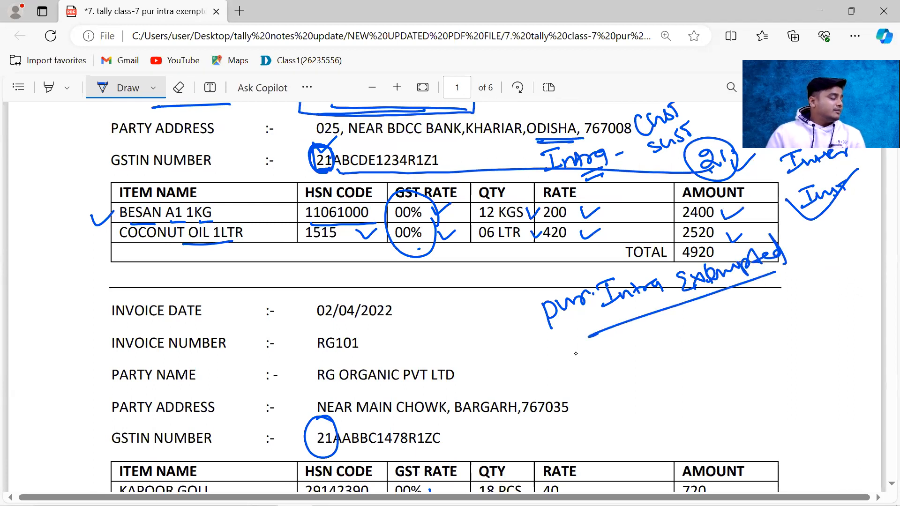
Step: Review the annotated first invoice from the academy heading down to the purchase note
{"action": "scroll", "coordinate": [575, 353], "scroll_direction": "down", "scroll_amount": 5}
{"action": "scroll", "coordinate": [576, 354], "scroll_direction": "up", "scroll_amount": 4}
{"action": "scroll", "coordinate": [575, 354], "scroll_direction": "up", "scroll_amount": 6}
{"action": "scroll", "coordinate": [576, 354], "scroll_direction": "down", "scroll_amount": 3}
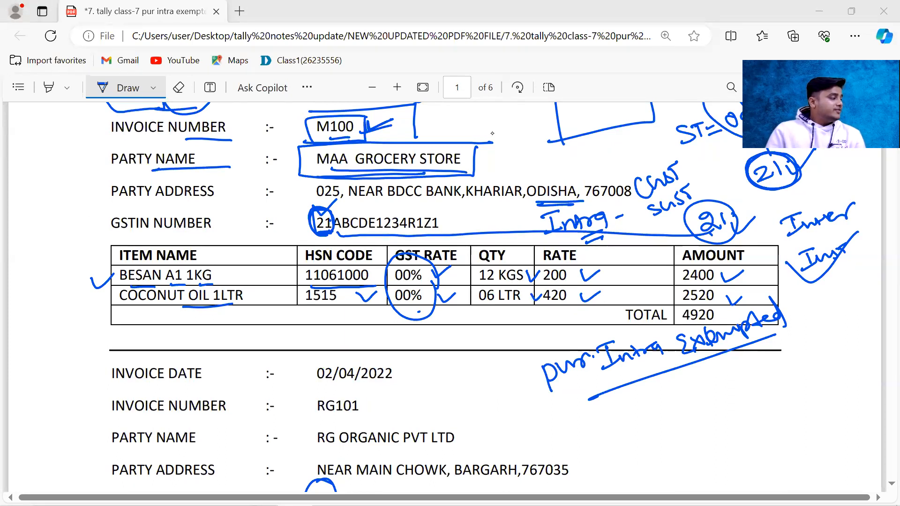
{"action": "scroll", "coordinate": [492, 133], "scroll_direction": "up", "scroll_amount": 2}
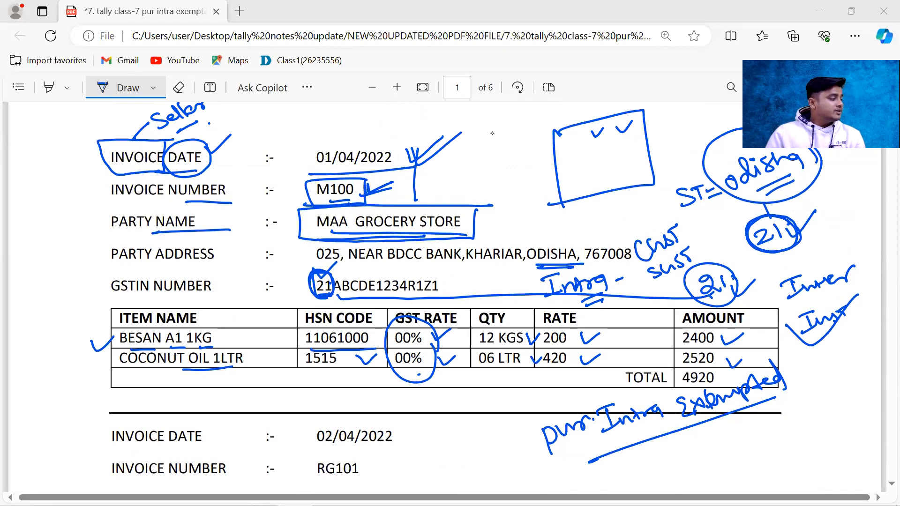
{"action": "scroll", "coordinate": [492, 133], "scroll_direction": "down", "scroll_amount": 2}
{"action": "scroll", "coordinate": [493, 133], "scroll_direction": "up", "scroll_amount": 2}
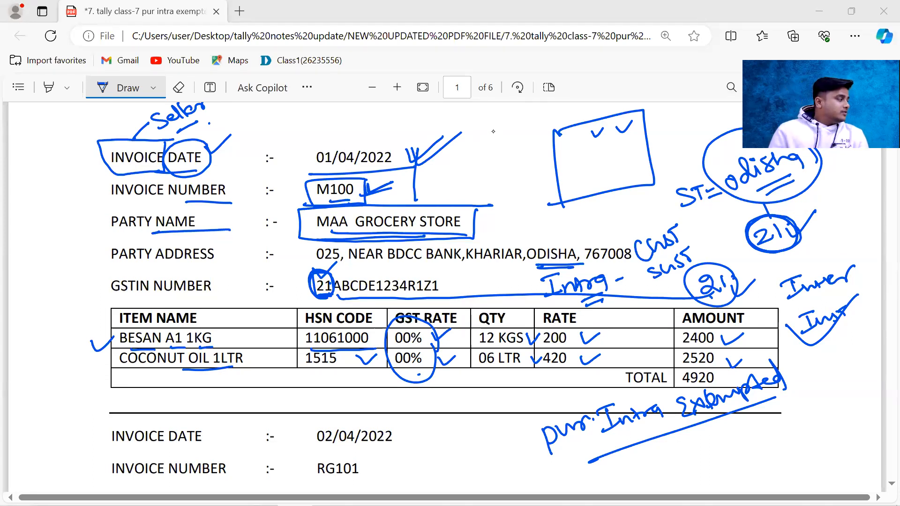
{"action": "scroll", "coordinate": [493, 131], "scroll_direction": "up", "scroll_amount": 2}
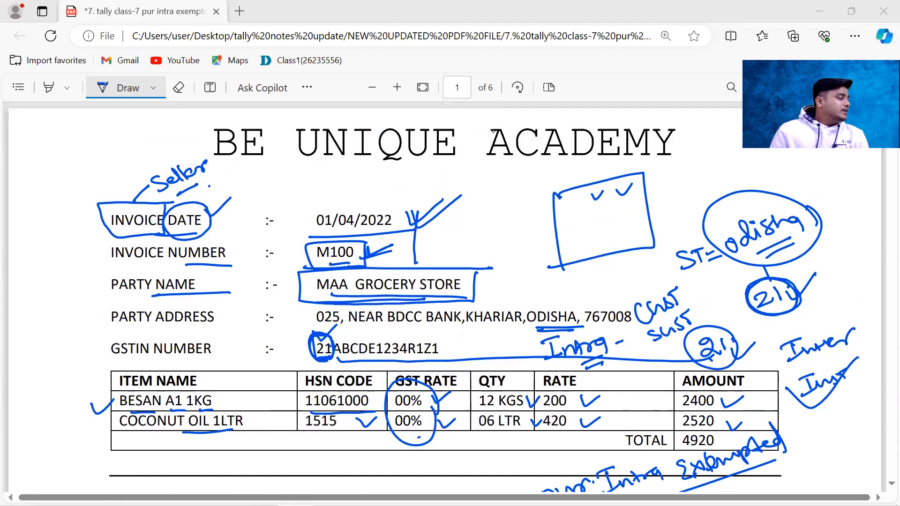
{"action": "scroll", "coordinate": [493, 132], "scroll_direction": "down", "scroll_amount": 2}
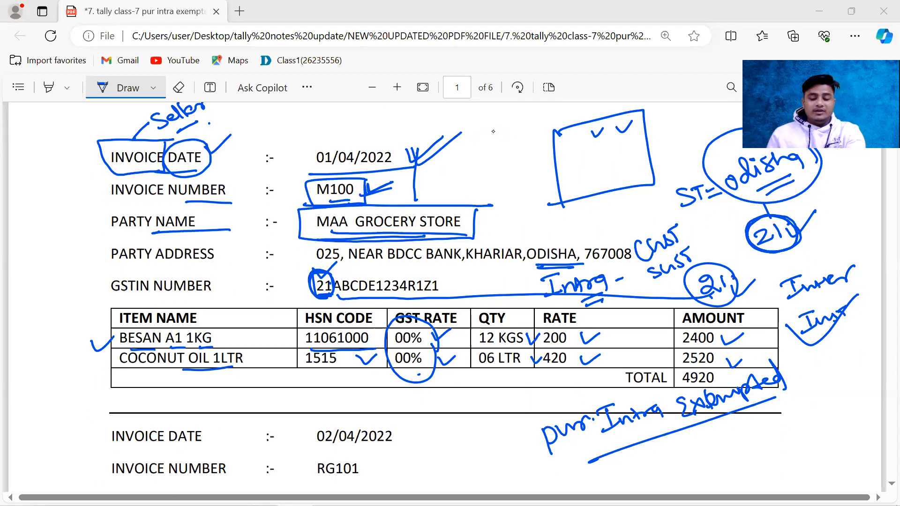
Step: Switch to the sample tax invoice image 7.2 invoice.gif for comparison and return to the annotated PDF
{"action": "key", "text": "alt+Tab"}
{"action": "key", "text": "alt+Tab"}
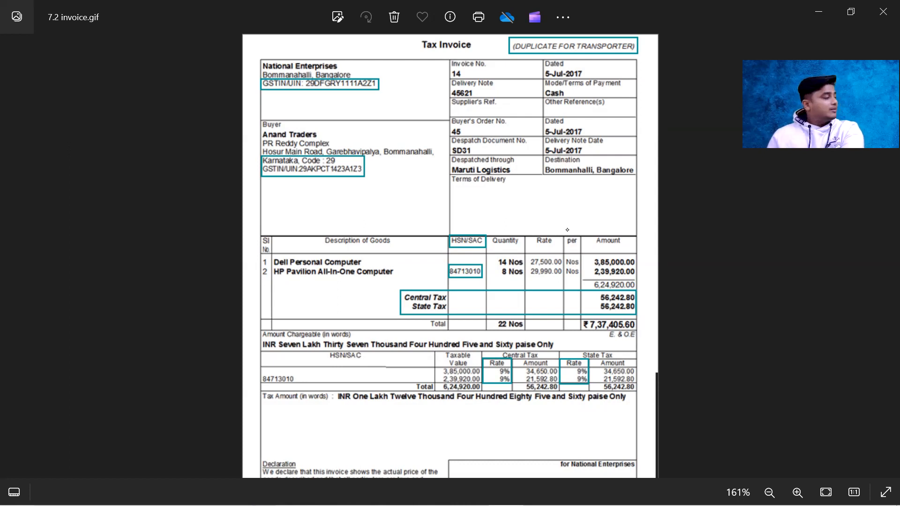
{"action": "key", "text": "alt+Tab"}
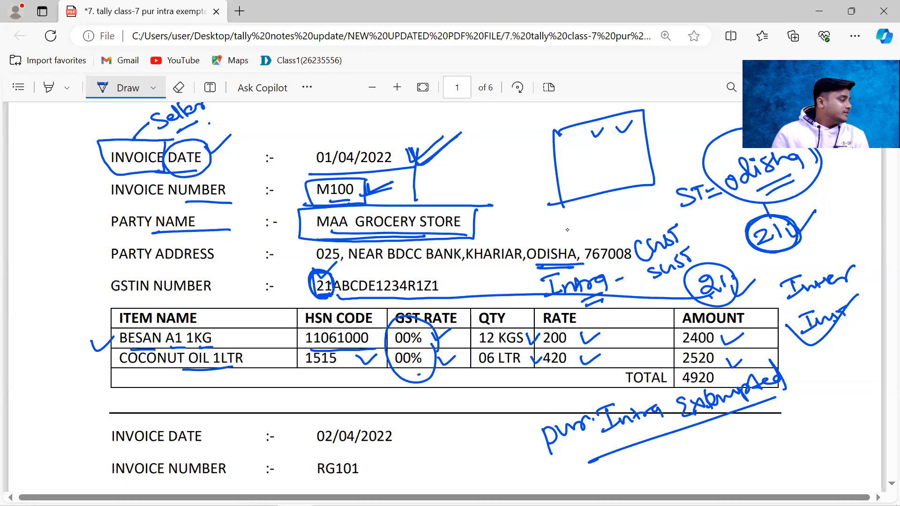
Step: Tick the first invoice's date and number again, underline the party name and ODISHA, and mark the GSTIN number
{"action": "left_click_drag", "start_coordinate": [403, 149], "coordinate": [430, 151]}
{"action": "left_click_drag", "start_coordinate": [375, 188], "coordinate": [405, 183]}
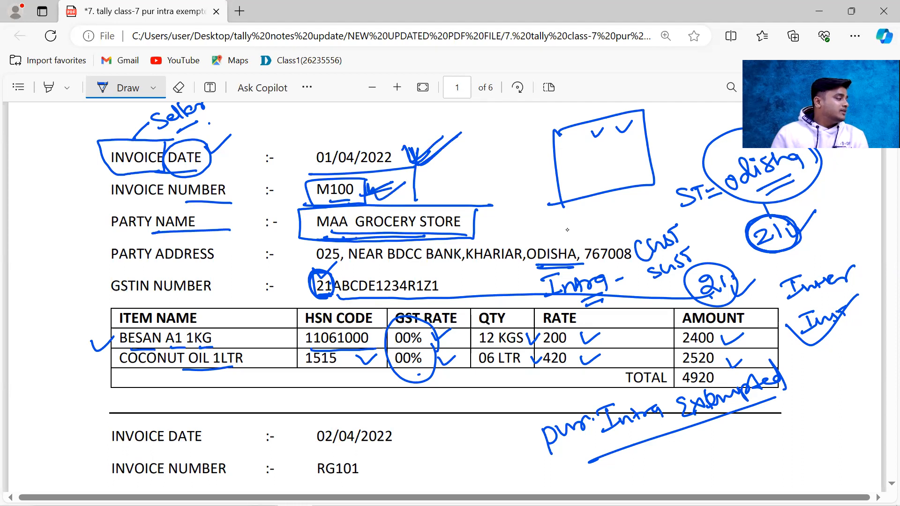
{"action": "left_click_drag", "start_coordinate": [343, 239], "coordinate": [443, 237]}
{"action": "left_click_drag", "start_coordinate": [187, 272], "coordinate": [193, 276]}
{"action": "left_click_drag", "start_coordinate": [331, 271], "coordinate": [357, 268]}
{"action": "left_click_drag", "start_coordinate": [538, 271], "coordinate": [590, 271]}
{"action": "left_click_drag", "start_coordinate": [324, 304], "coordinate": [393, 303]}
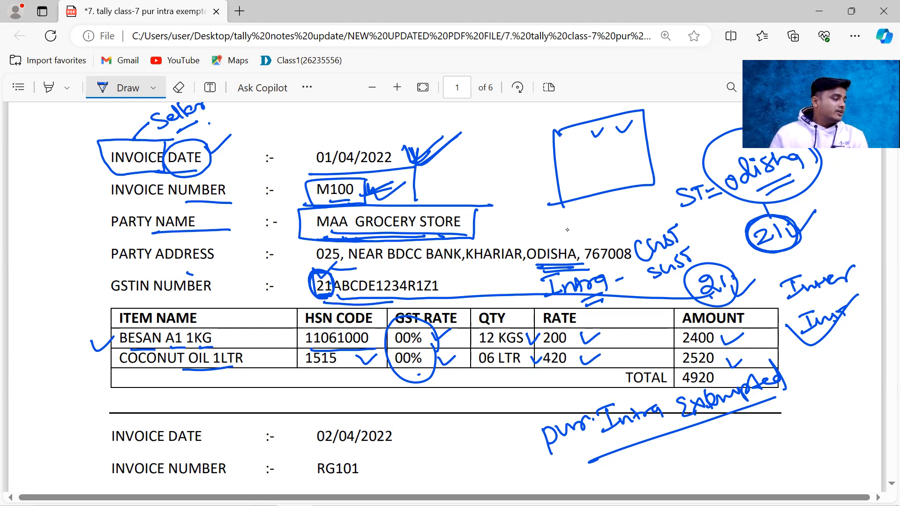
Step: Add strokes at the circled handwritten 21 under "Odisha" and underline the GSTIN's leading 21 and the handwritten "Intra"
{"action": "mouse_move", "coordinate": [794, 241]}
{"action": "left_mouse_down"}
{"action": "mouse_move", "coordinate": [769, 218]}
{"action": "mouse_move", "coordinate": [765, 253]}
{"action": "mouse_move", "coordinate": [803, 234]}
{"action": "mouse_move", "coordinate": [779, 250]}
{"action": "left_mouse_up"}
{"action": "mouse_move", "coordinate": [795, 196]}
{"action": "left_mouse_down"}
{"action": "mouse_move", "coordinate": [792, 224]}
{"action": "mouse_move", "coordinate": [809, 221]}
{"action": "mouse_move", "coordinate": [784, 210]}
{"action": "left_mouse_up"}
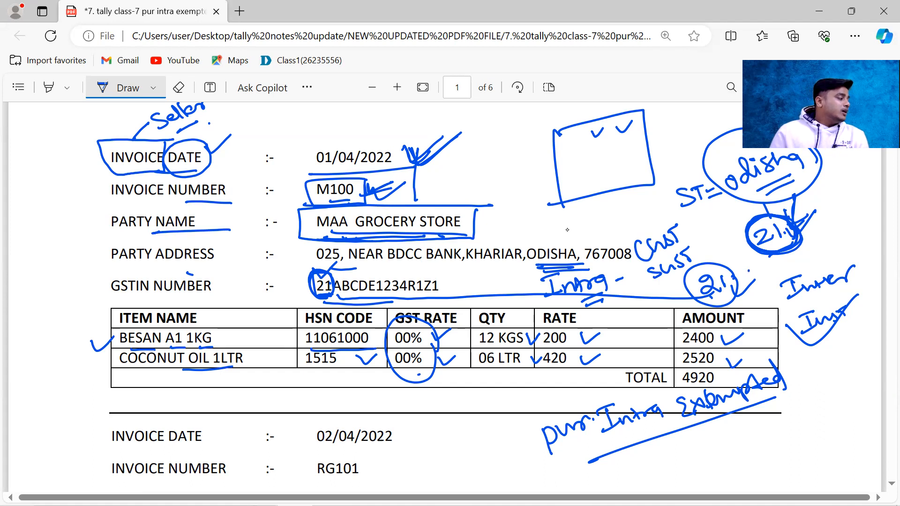
{"action": "mouse_move", "coordinate": [302, 302]}
{"action": "left_mouse_down"}
{"action": "mouse_move", "coordinate": [338, 297]}
{"action": "mouse_move", "coordinate": [324, 299]}
{"action": "left_mouse_up"}
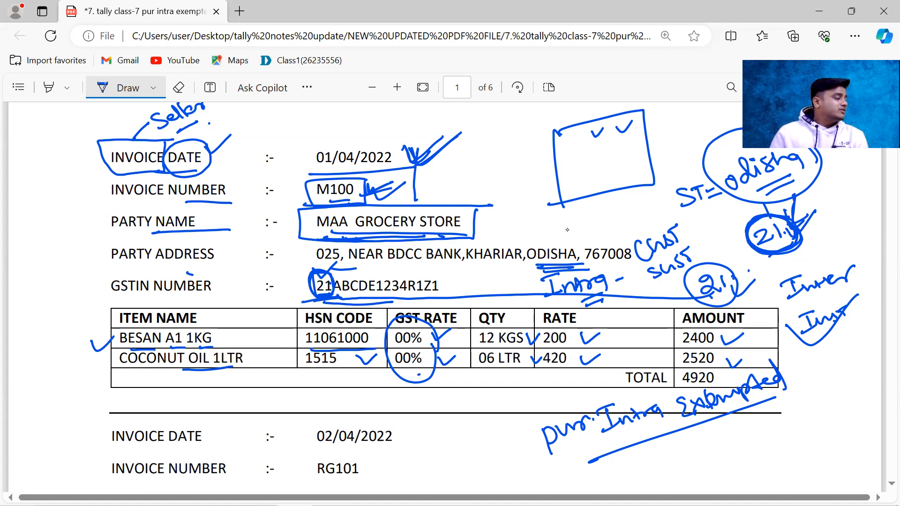
{"action": "left_click_drag", "start_coordinate": [577, 304], "coordinate": [613, 295]}
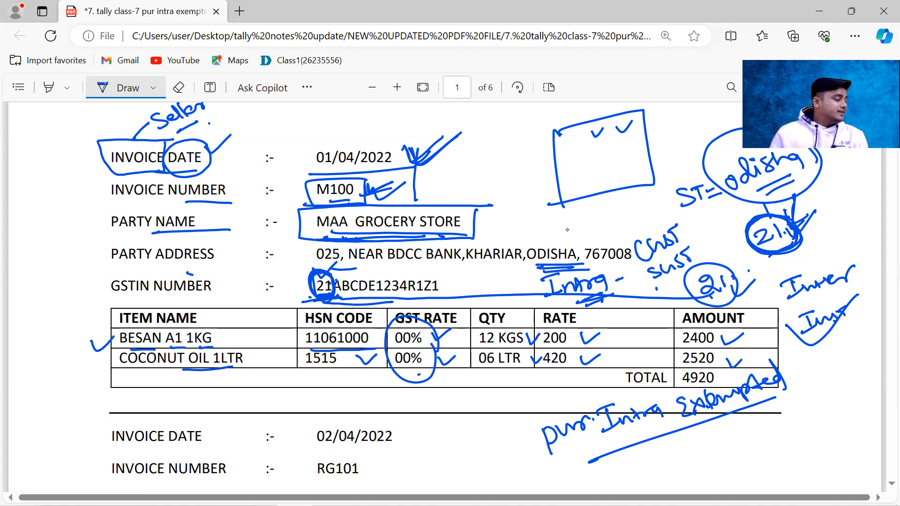
Step: Circle and tick KHARIAR in the party address, underline the COCONUT OIL quantity and put a dot beside the total
{"action": "left_click_drag", "start_coordinate": [487, 264], "coordinate": [521, 265]}
{"action": "mouse_move", "coordinate": [531, 265]}
{"action": "left_mouse_down"}
{"action": "mouse_move", "coordinate": [541, 266]}
{"action": "mouse_move", "coordinate": [476, 235]}
{"action": "mouse_move", "coordinate": [526, 268]}
{"action": "left_mouse_up"}
{"action": "left_click_drag", "start_coordinate": [492, 234], "coordinate": [523, 218]}
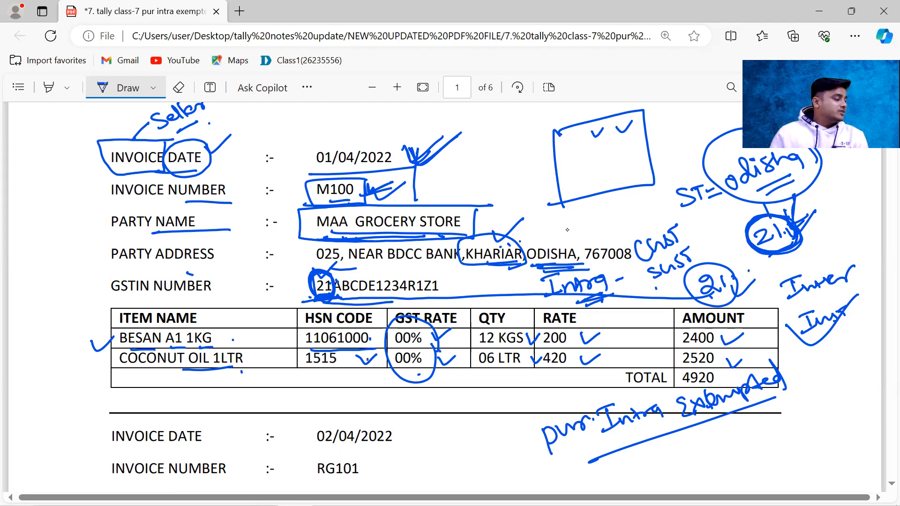
{"action": "left_click_drag", "start_coordinate": [488, 370], "coordinate": [499, 369]}
{"action": "left_click", "coordinate": [726, 377]}
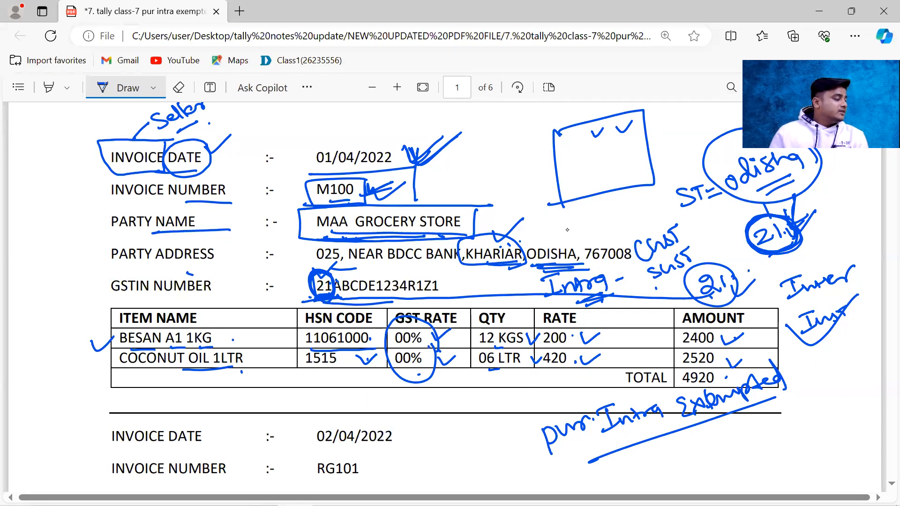
Step: Put a cross under "Exempted" in the handwritten purchase note and write "0%" below it
{"action": "scroll", "coordinate": [568, 230], "scroll_direction": "down", "scroll_amount": 15}
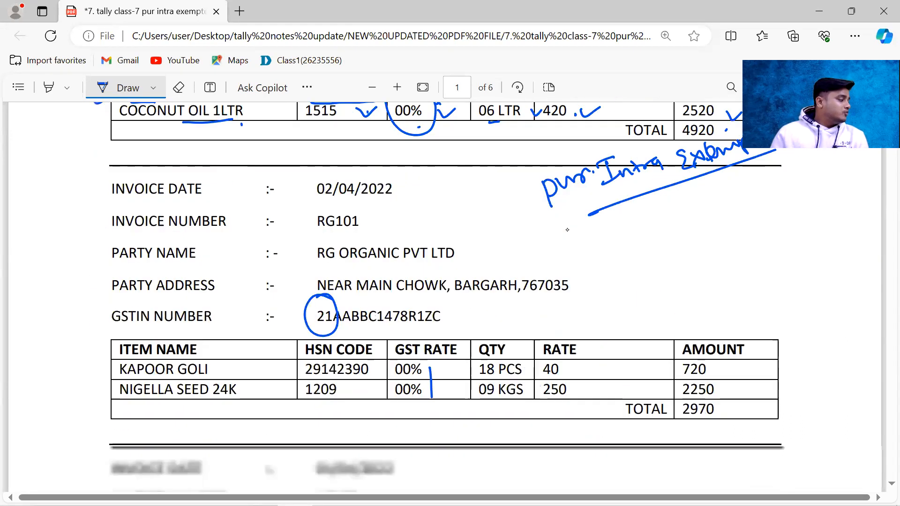
{"action": "scroll", "coordinate": [567, 229], "scroll_direction": "down", "scroll_amount": 10}
{"action": "scroll", "coordinate": [567, 230], "scroll_direction": "up", "scroll_amount": 20}
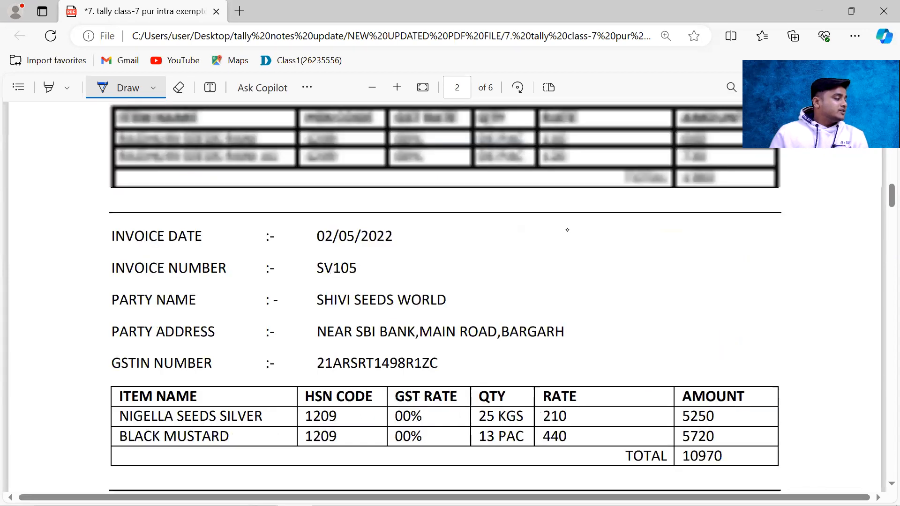
{"action": "scroll", "coordinate": [573, 223], "scroll_direction": "up", "scroll_amount": 5}
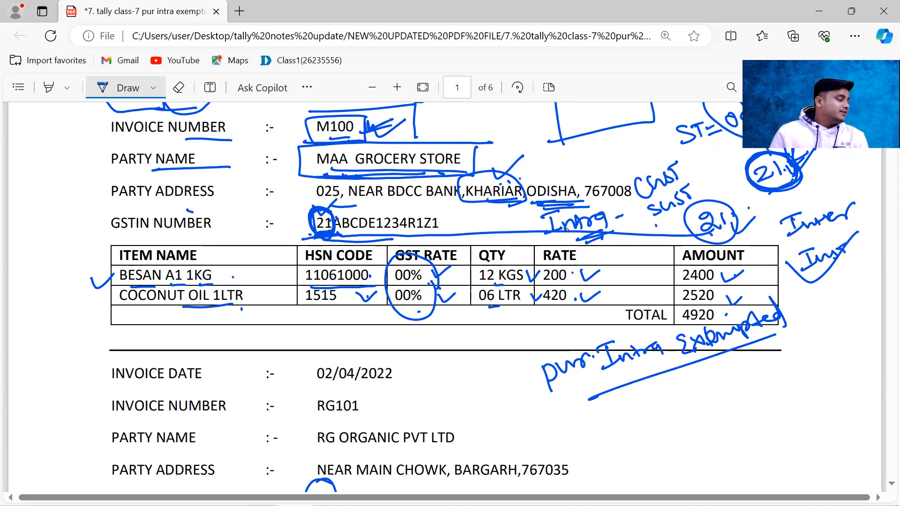
{"action": "left_click_drag", "start_coordinate": [747, 342], "coordinate": [731, 362]}
{"action": "mouse_move", "coordinate": [732, 346]}
{"action": "left_mouse_down"}
{"action": "mouse_move", "coordinate": [746, 356]}
{"action": "mouse_move", "coordinate": [742, 370]}
{"action": "mouse_move", "coordinate": [764, 376]}
{"action": "left_mouse_up"}
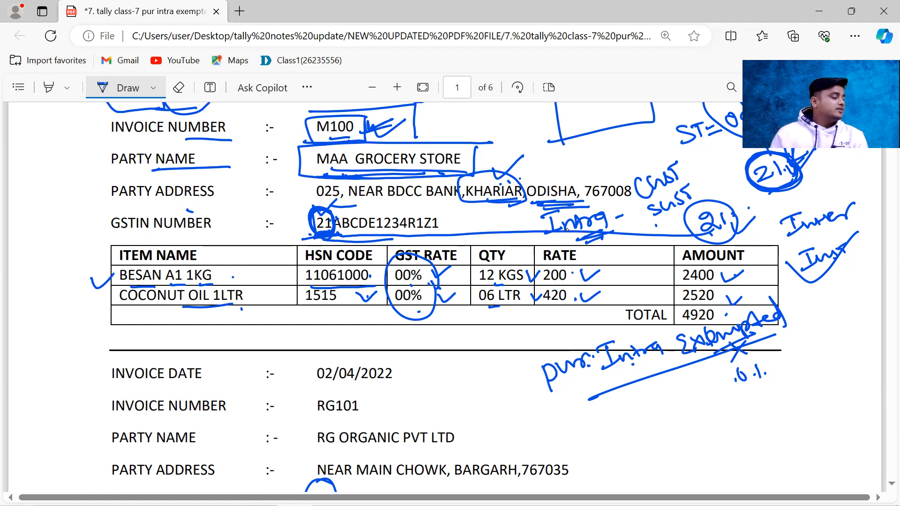
{"action": "left_click", "coordinate": [683, 396]}
{"action": "left_click", "coordinate": [749, 364]}
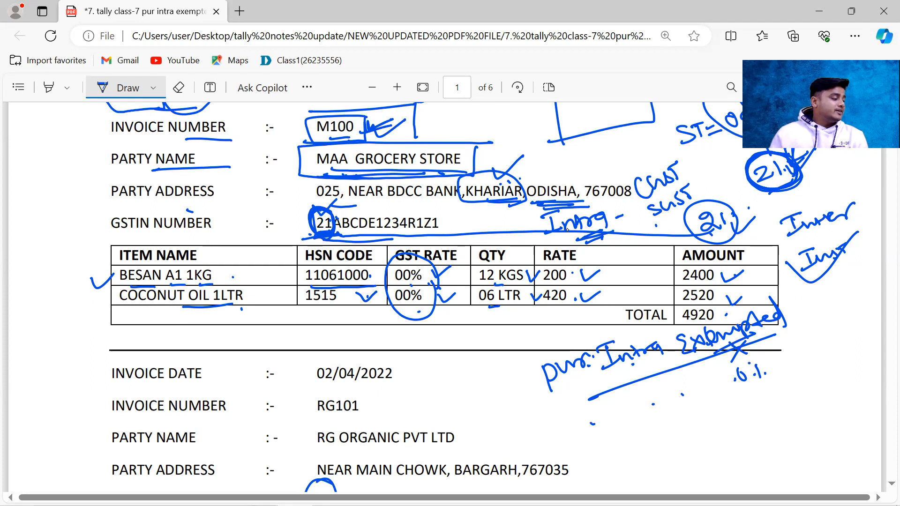
Step: Underline the "pur. Intra Exempted" note again, frame it with lines and add another underline beneath "Exempted"
{"action": "left_click_drag", "start_coordinate": [568, 402], "coordinate": [640, 376]}
{"action": "mouse_move", "coordinate": [520, 369]}
{"action": "left_mouse_down"}
{"action": "mouse_move", "coordinate": [556, 418]}
{"action": "mouse_move", "coordinate": [649, 321]}
{"action": "mouse_move", "coordinate": [782, 312]}
{"action": "left_mouse_up"}
{"action": "left_click", "coordinate": [567, 387]}
{"action": "left_click", "coordinate": [643, 361]}
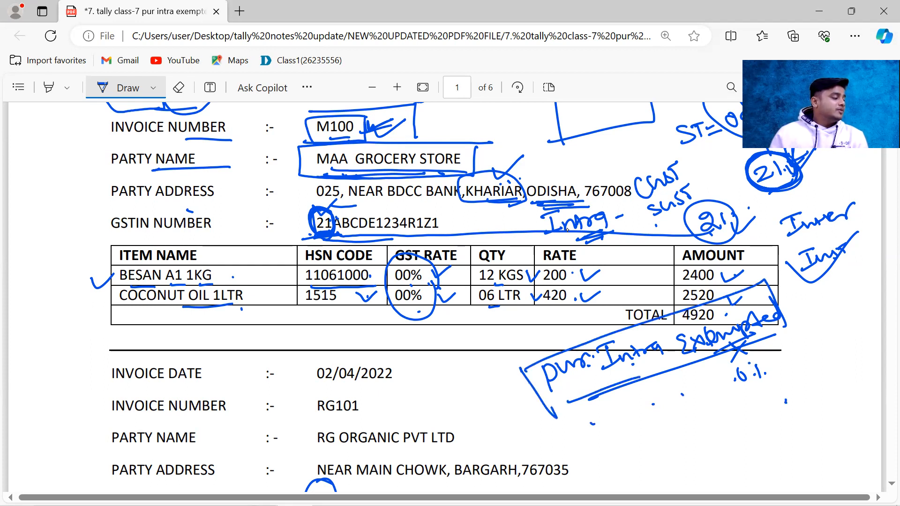
{"action": "left_click_drag", "start_coordinate": [705, 357], "coordinate": [743, 343]}
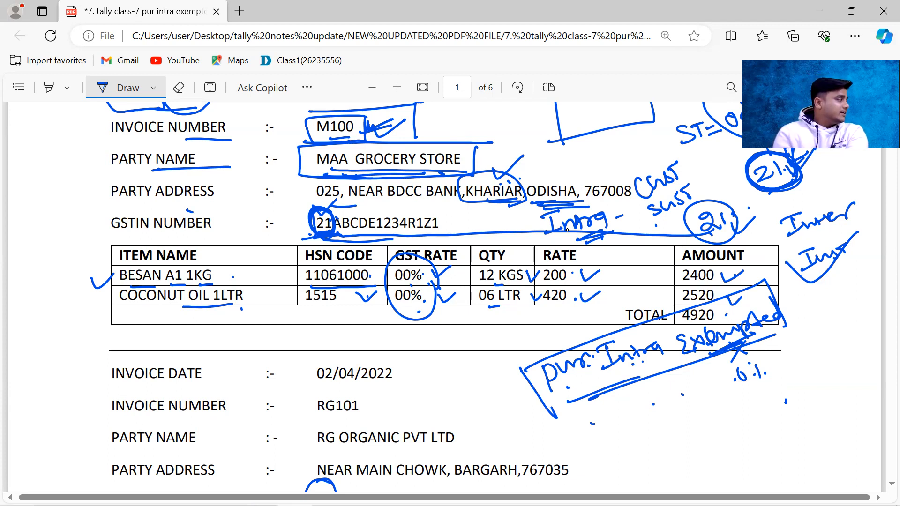
Step: Reload the PDF to clear all handwritten marks and return to the start of page 1
{"action": "key", "text": "F5"}
{"action": "left_click", "coordinate": [513, 112]}
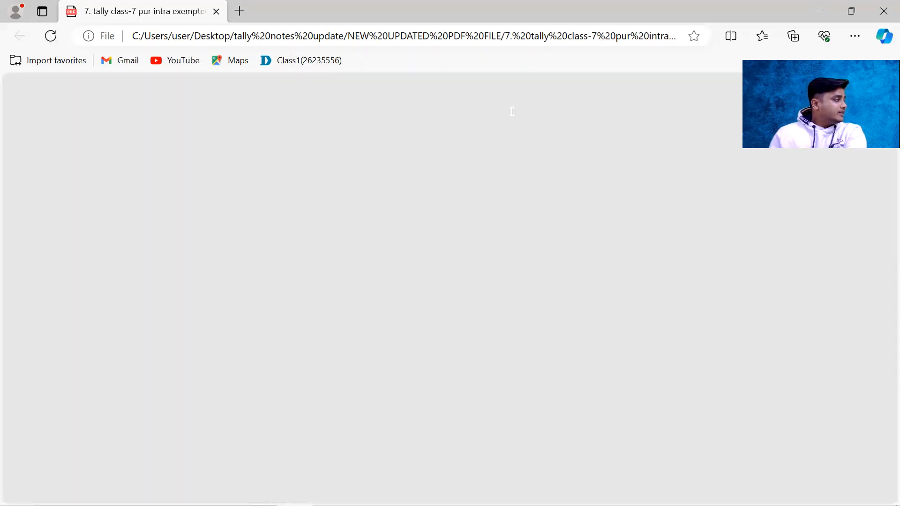
{"action": "scroll", "coordinate": [512, 112], "scroll_direction": "up", "scroll_amount": 3}
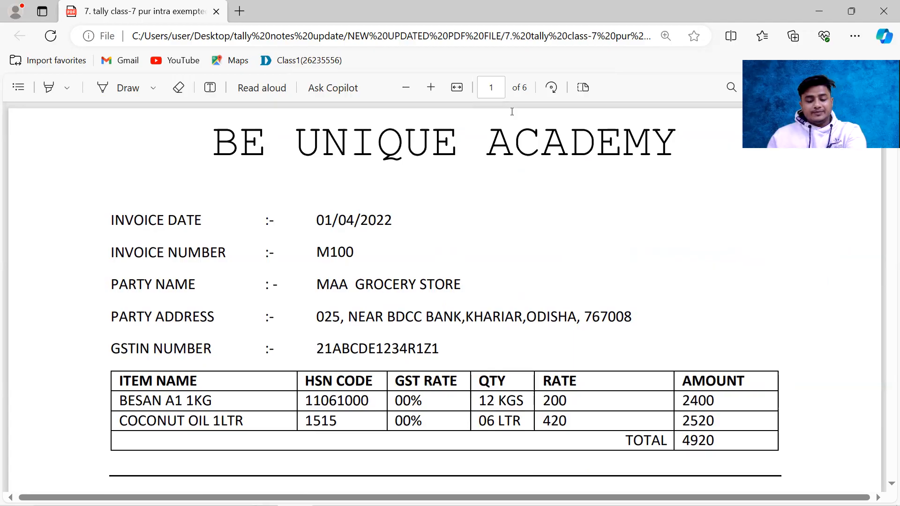
Step: Show the desktop and launch TallyPrime
{"action": "key", "text": "super+d"}
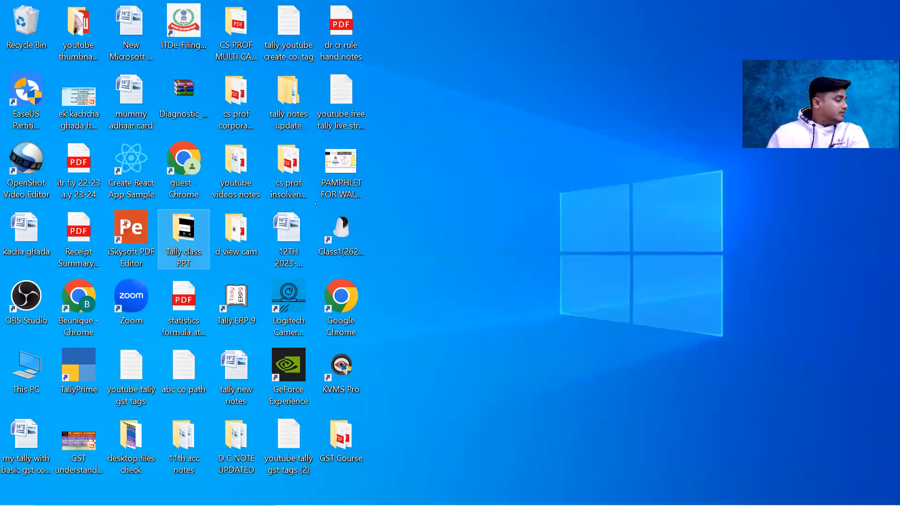
{"action": "left_click", "coordinate": [63, 371]}
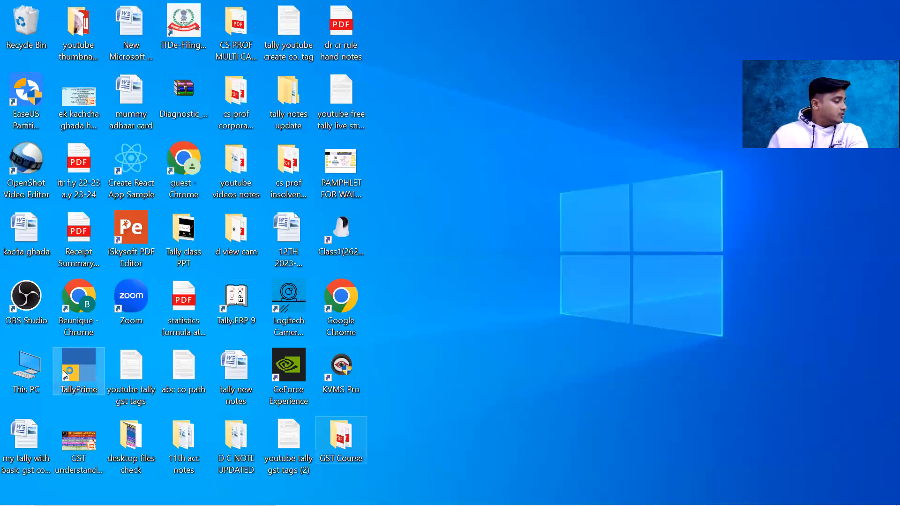
{"action": "double_click", "coordinate": [63, 370]}
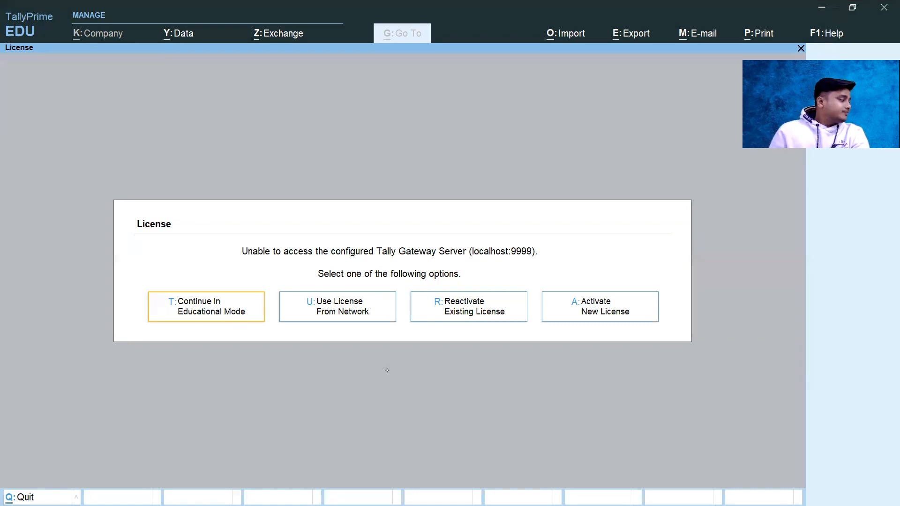
Step: Continue in Educational Mode and open the Be Unique Academy company whose title includes a person's name
{"action": "left_click", "coordinate": [233, 310]}
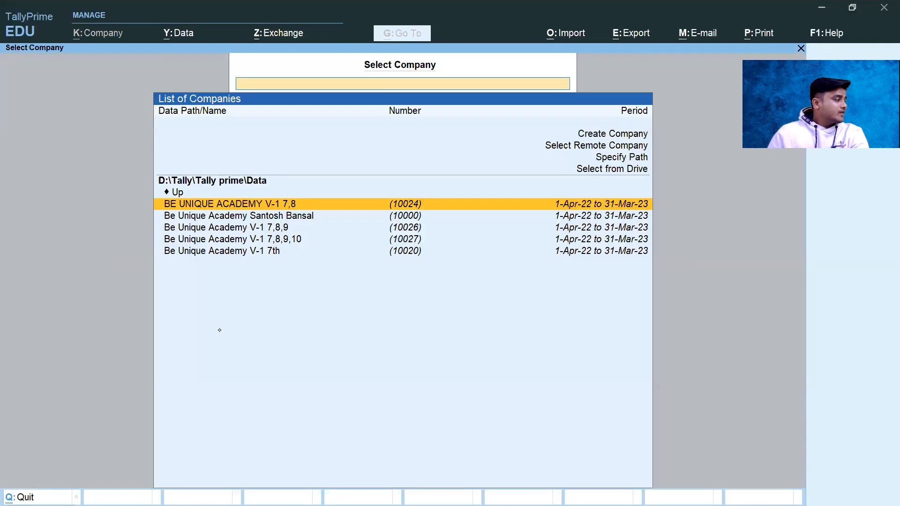
{"action": "key", "text": "Down"}
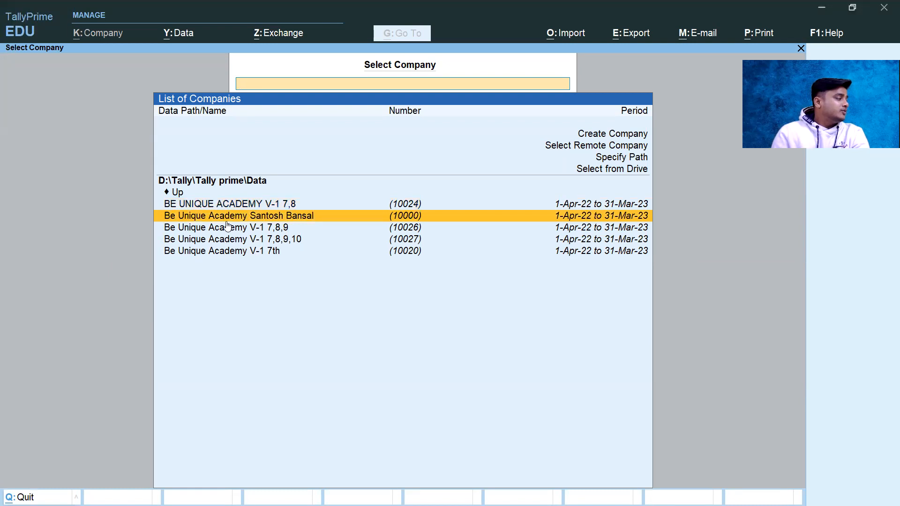
{"action": "left_click", "coordinate": [288, 220]}
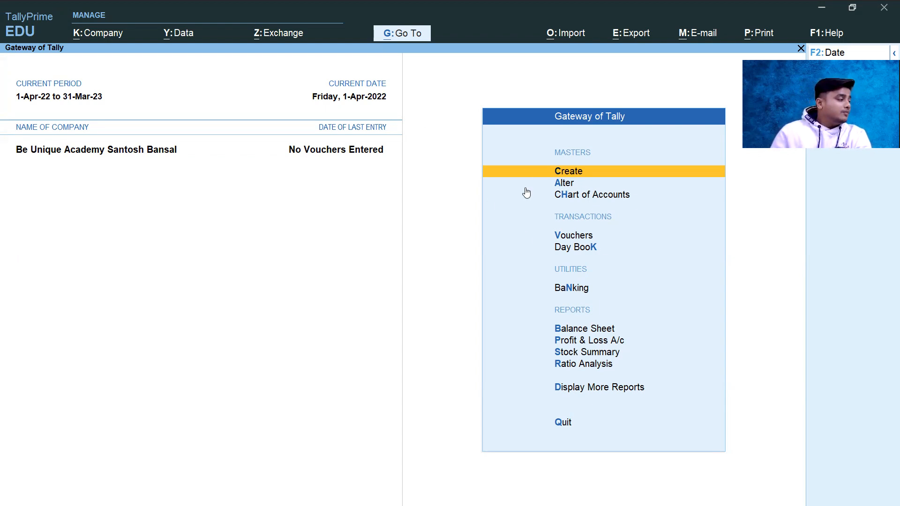
Step: Switch back to the invoice PDF and handwrite "V=" in the blank space beside the first invoice's date
{"action": "key", "text": "alt"}
{"action": "key", "text": "alt+Tab"}
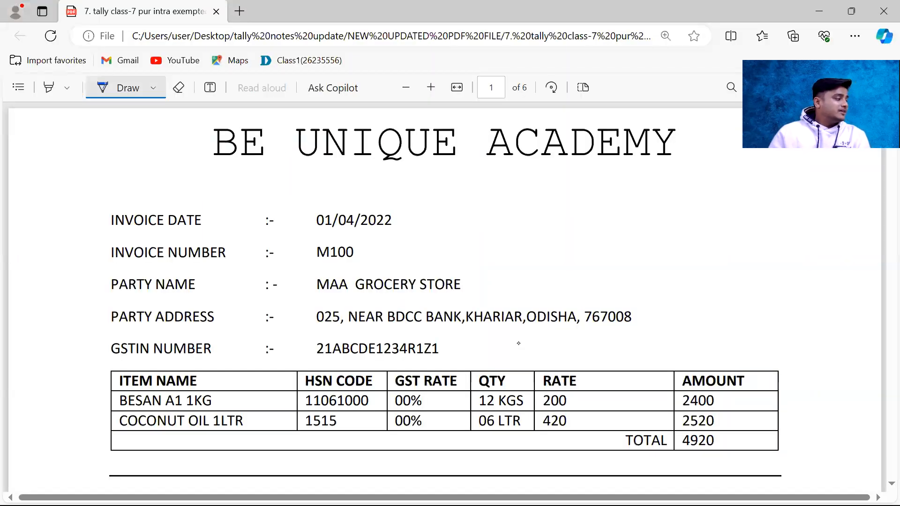
{"action": "mouse_move", "coordinate": [552, 216]}
{"action": "left_mouse_down"}
{"action": "mouse_move", "coordinate": [565, 206]}
{"action": "mouse_move", "coordinate": [583, 219]}
{"action": "left_mouse_up"}
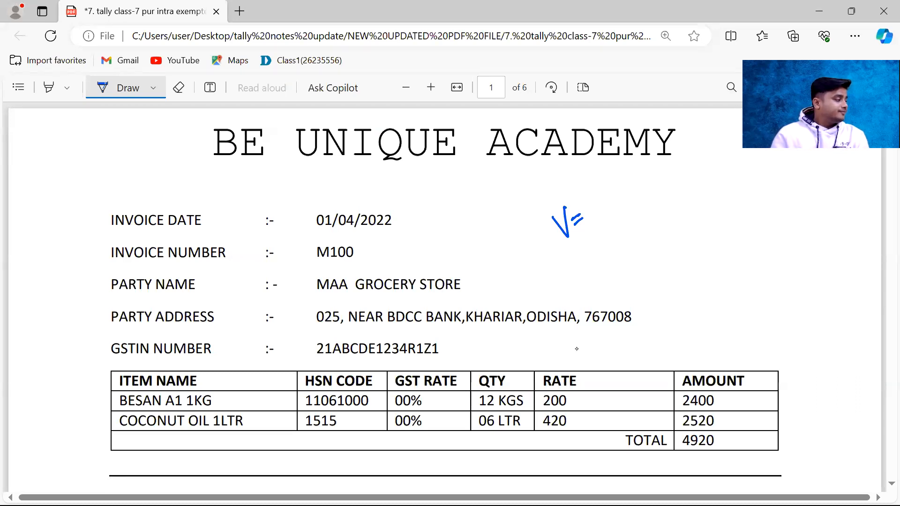
{"action": "key", "text": "alt+Tab"}
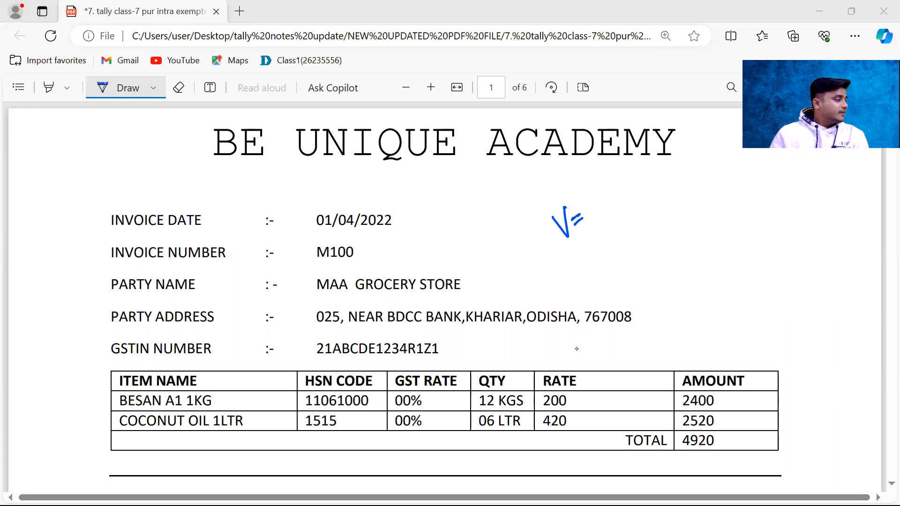
Step: Write a note ending in "pur" above "V=", underline and tick it, and draw a long line downward from it
{"action": "left_click_drag", "start_coordinate": [608, 190], "coordinate": [631, 288]}
{"action": "mouse_move", "coordinate": [619, 185]}
{"action": "left_mouse_down"}
{"action": "mouse_move", "coordinate": [608, 190]}
{"action": "mouse_move", "coordinate": [623, 183]}
{"action": "mouse_move", "coordinate": [628, 202]}
{"action": "mouse_move", "coordinate": [668, 169]}
{"action": "mouse_move", "coordinate": [669, 189]}
{"action": "left_mouse_up"}
{"action": "left_click_drag", "start_coordinate": [658, 201], "coordinate": [696, 158]}
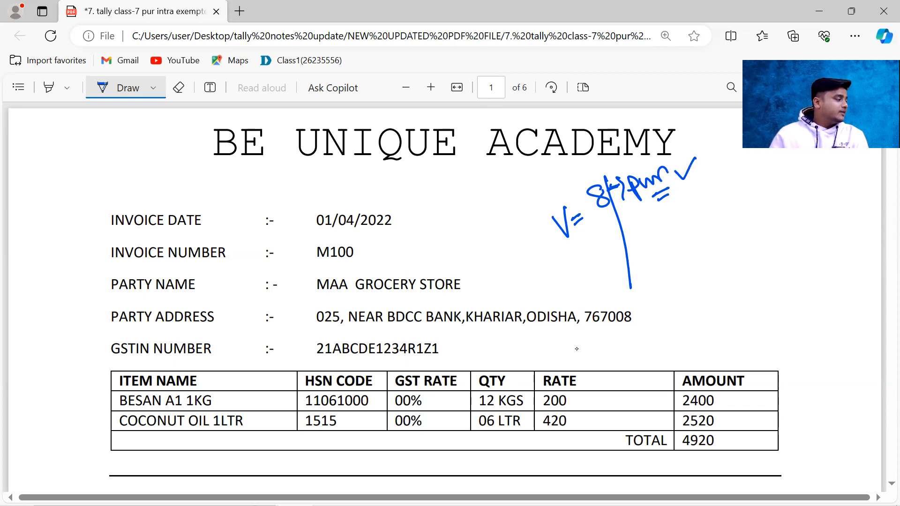
Step: Switch to TallyPrime and open a new Purchase voucher dated 1-Apr-22
{"action": "key", "text": "alt+Tab"}
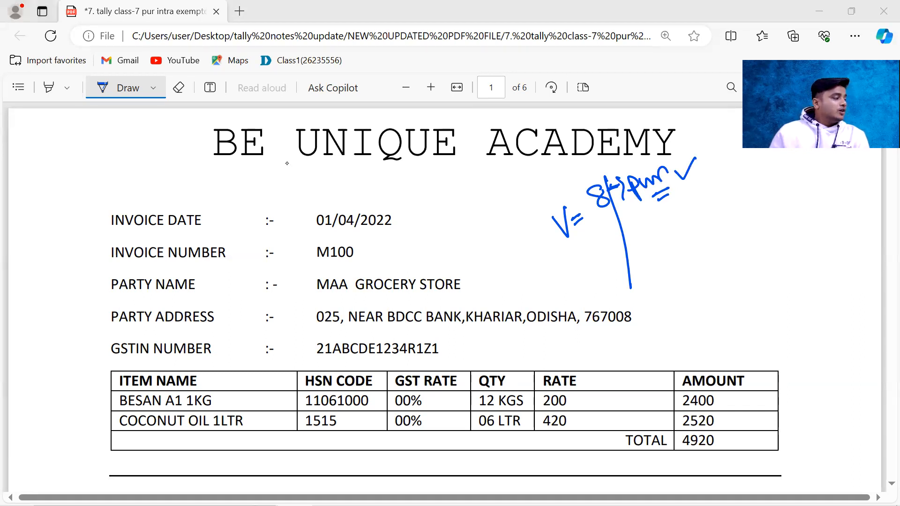
{"action": "key", "text": "alt+Tab"}
{"action": "key", "text": "alt+Tab"}
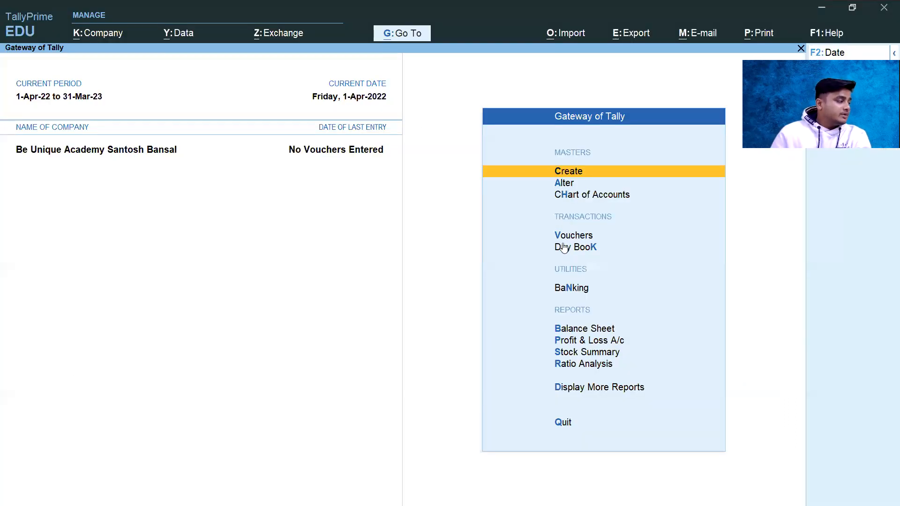
{"action": "key", "text": "v"}
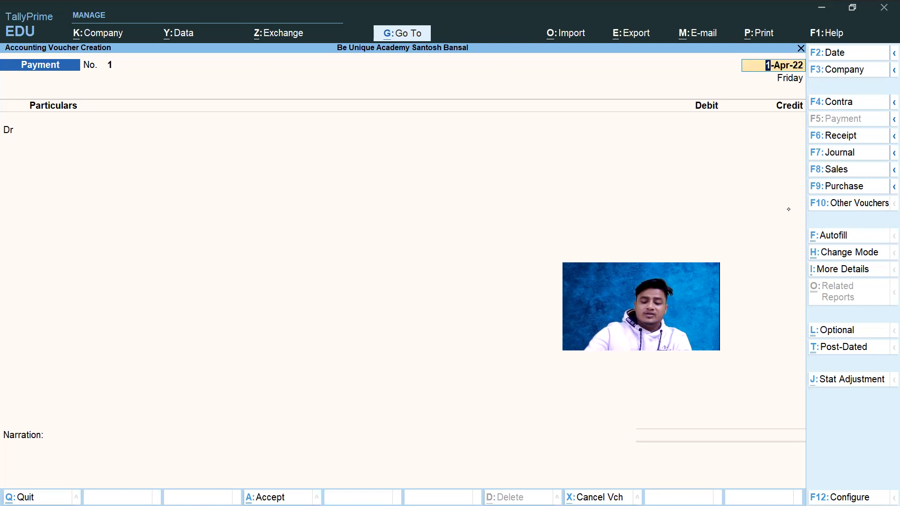
{"action": "key", "text": "F9"}
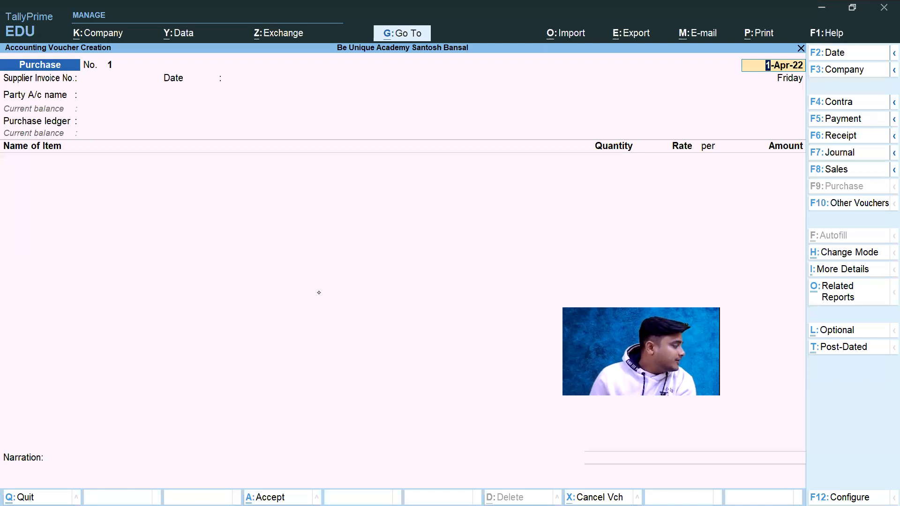
{"action": "key", "text": "alt+Tab"}
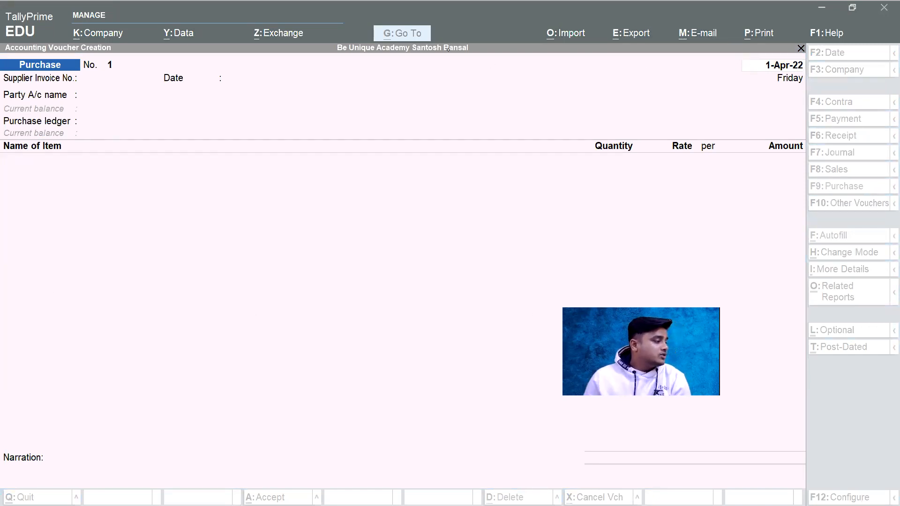
{"action": "left_click", "coordinate": [617, 258]}
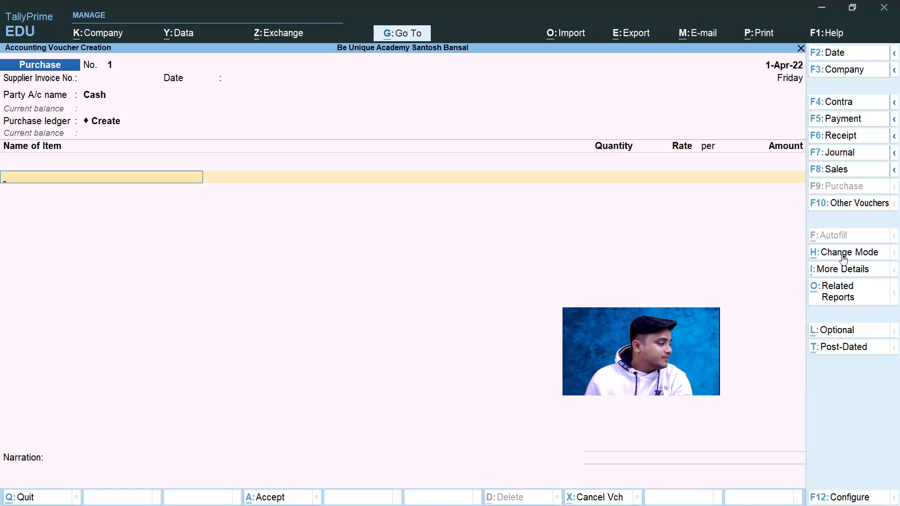
Step: Cycle the purchase voucher through the Accounting Invoice and As Voucher modes, ending on Item Invoice
{"action": "left_click", "coordinate": [818, 255]}
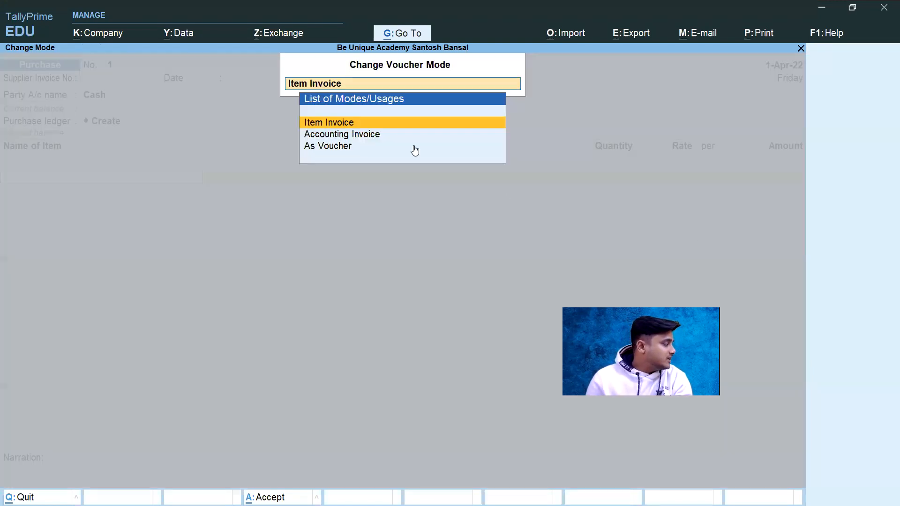
{"action": "left_click", "coordinate": [374, 134]}
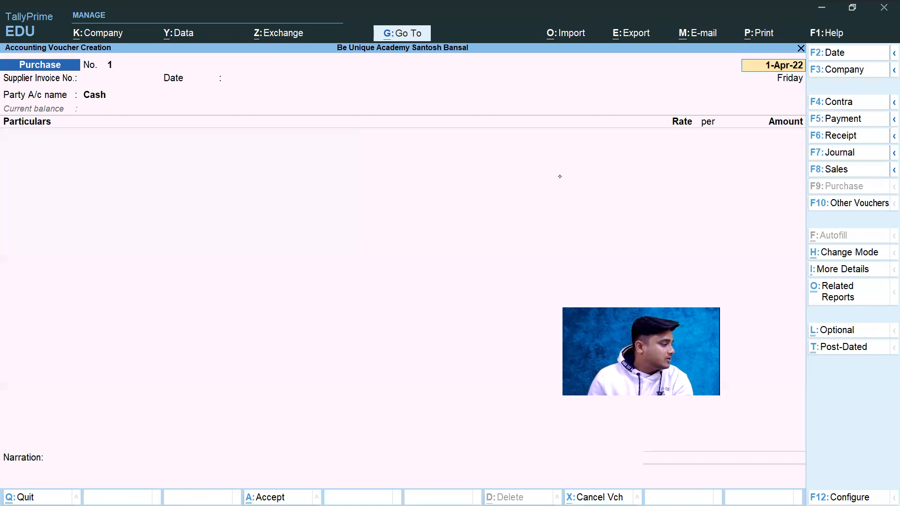
{"action": "left_click", "coordinate": [832, 255]}
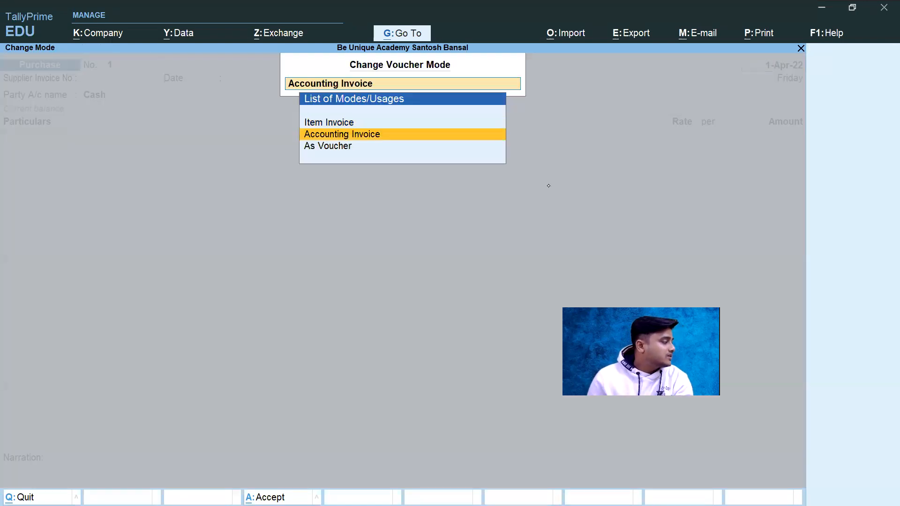
{"action": "left_click", "coordinate": [345, 151]}
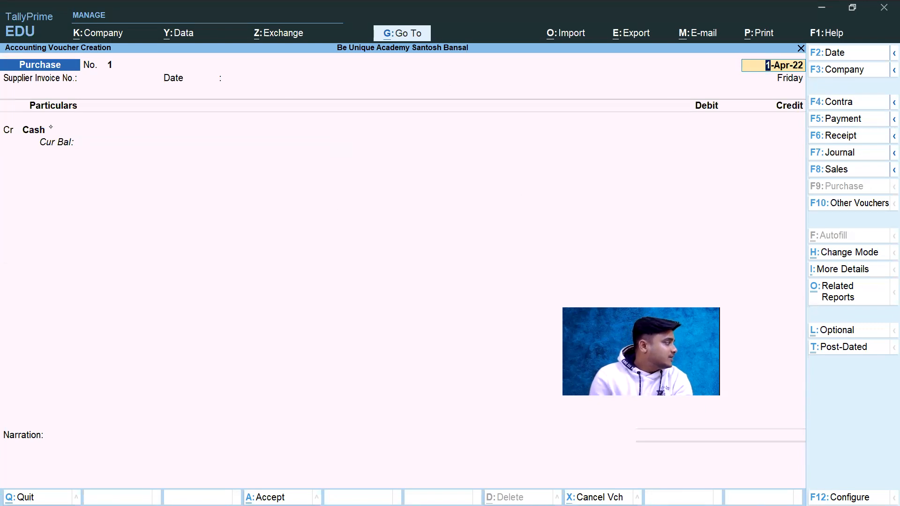
{"action": "left_click", "coordinate": [836, 255]}
{"action": "left_click", "coordinate": [370, 137]}
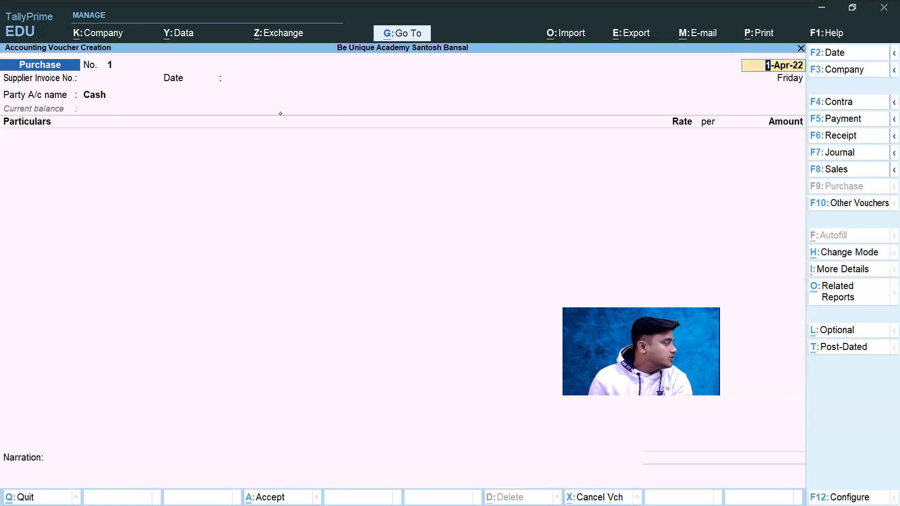
{"action": "left_click", "coordinate": [832, 258]}
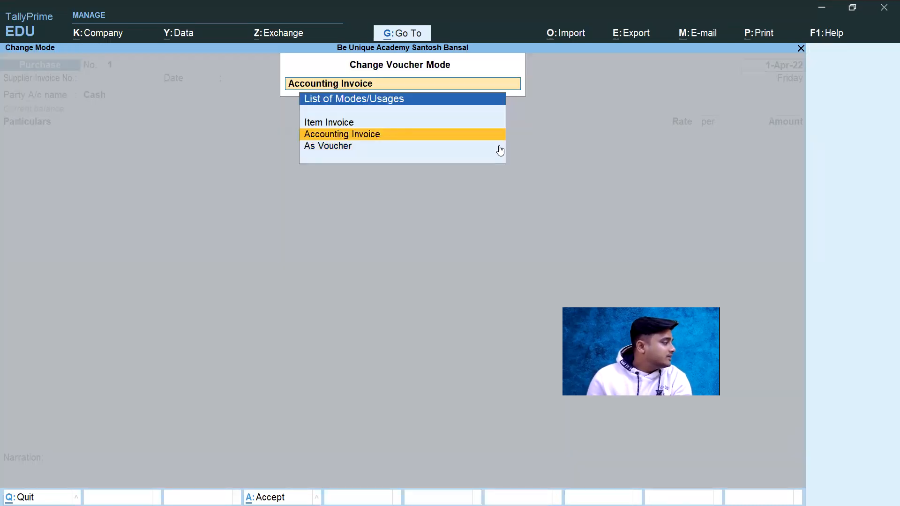
{"action": "left_click", "coordinate": [370, 124]}
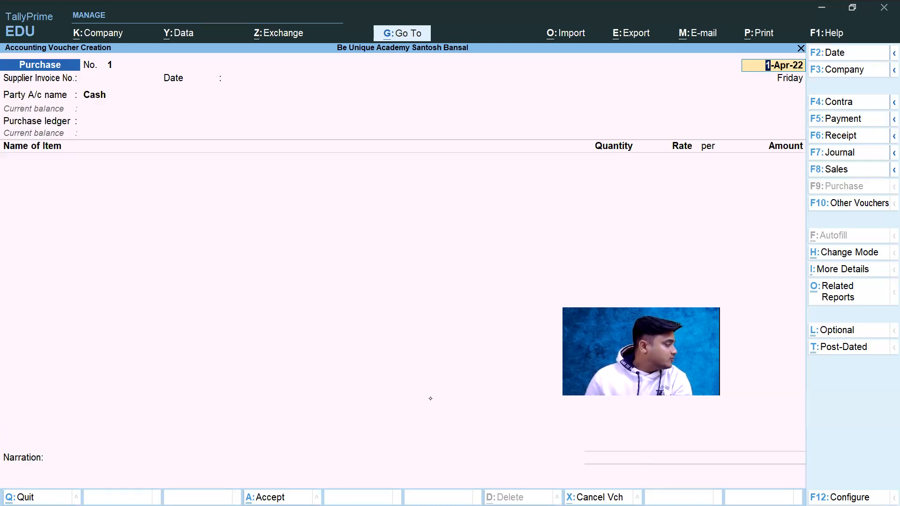
Step: Switch to the PowerPoint slide show and advance to the slide about account only and account with inventory
{"action": "key", "text": "alt+Tab"}
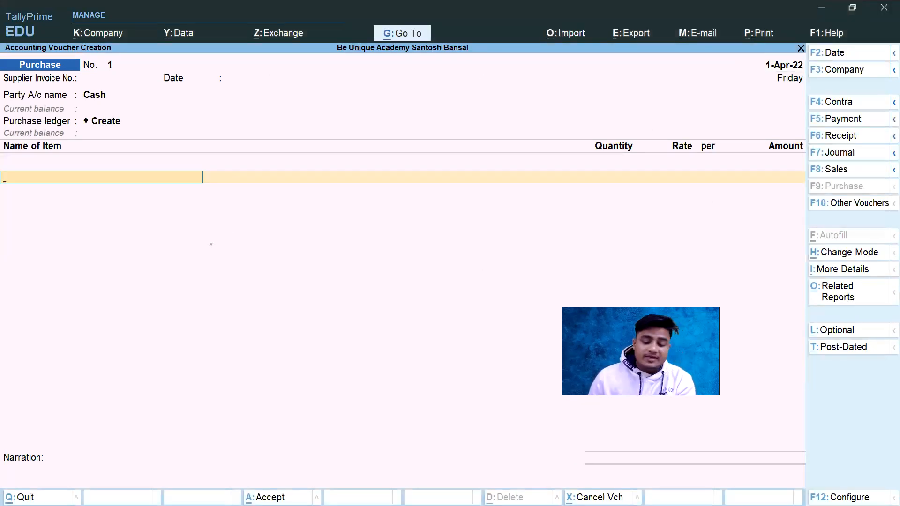
{"action": "key", "text": "alt+Tab"}
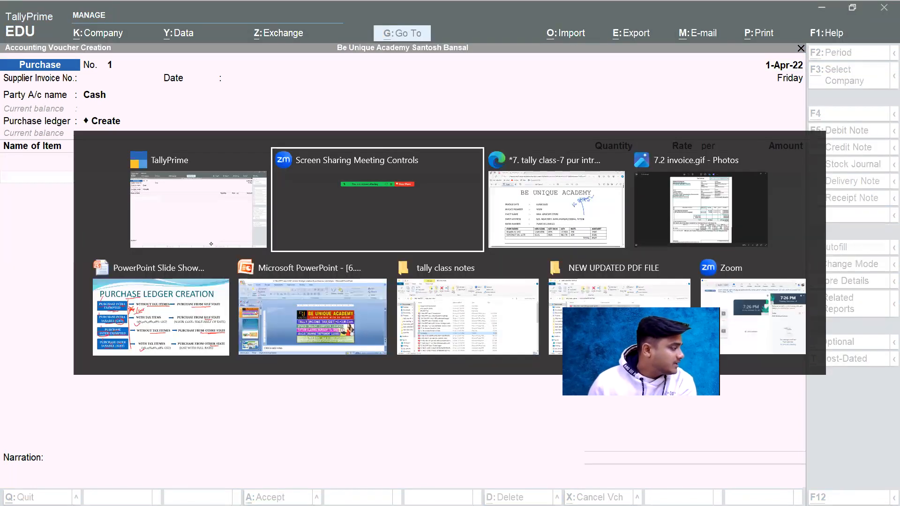
{"action": "key", "text": "alt+Tab"}
{"action": "key", "text": "alt+Tab"}
{"action": "key", "text": "alt+Tab"}
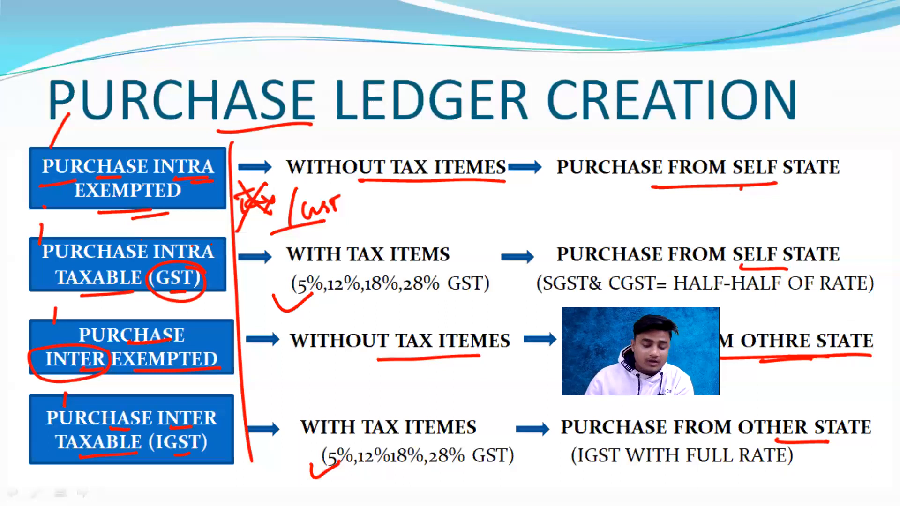
{"action": "key", "text": "Right"}
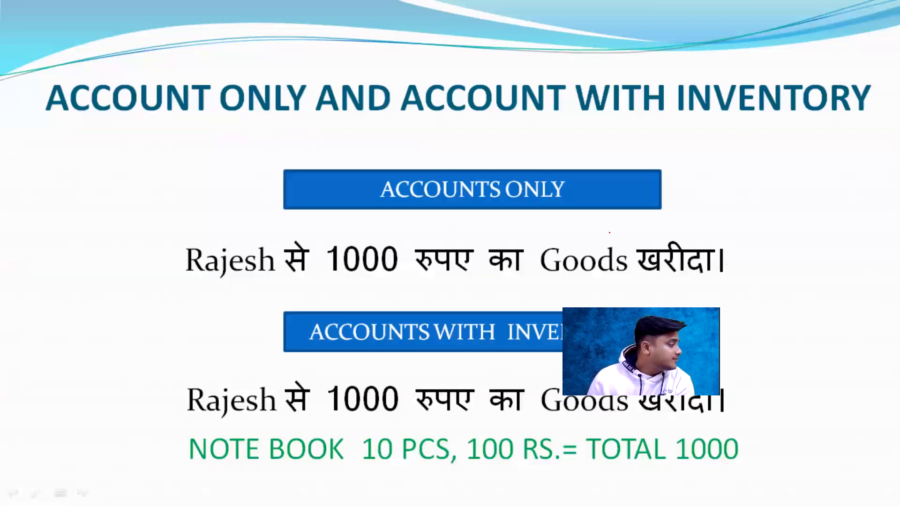
{"action": "left_click_drag", "start_coordinate": [609, 306], "coordinate": [861, 348]}
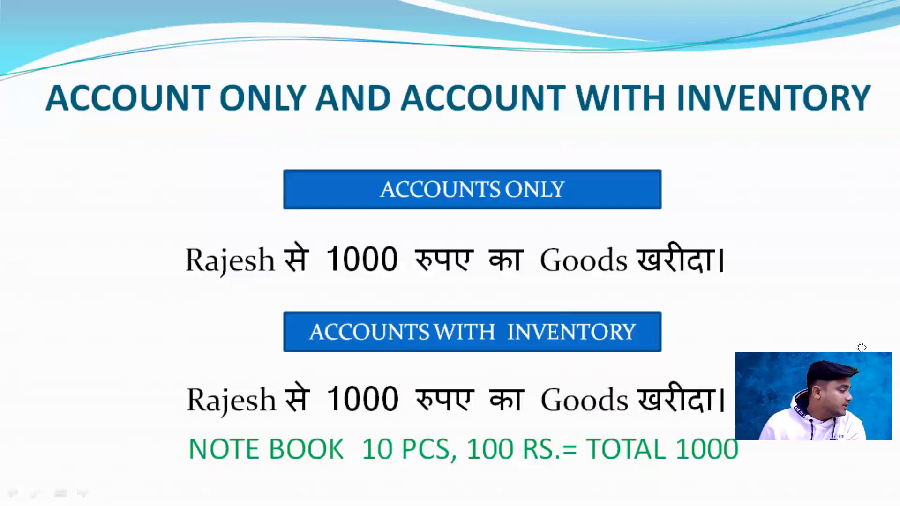
Step: Mark the accounts-with-inventory example in red: tick below "INVENTORY", tick and underline the supplier, and underline "NOTE BOOK"
{"action": "left_click_drag", "start_coordinate": [613, 341], "coordinate": [514, 352]}
{"action": "left_click_drag", "start_coordinate": [255, 415], "coordinate": [313, 415]}
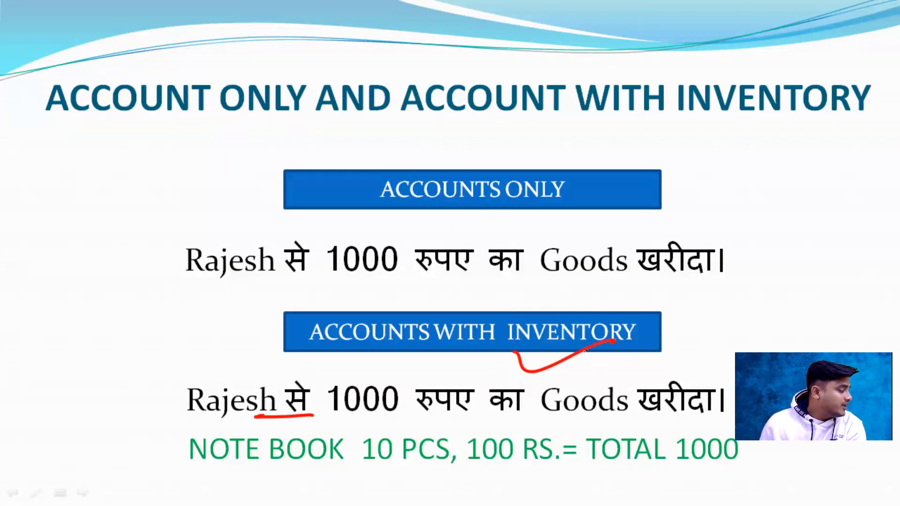
{"action": "left_click_drag", "start_coordinate": [219, 375], "coordinate": [251, 366]}
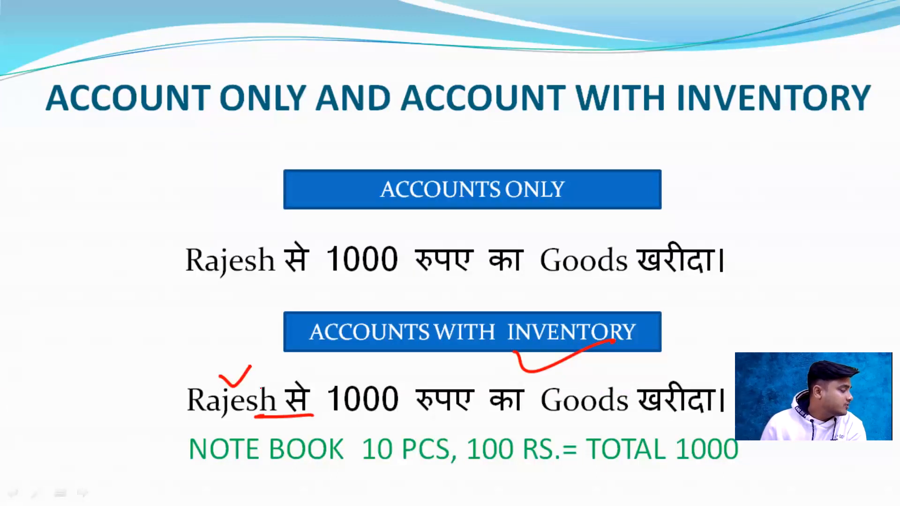
{"action": "left_click_drag", "start_coordinate": [229, 472], "coordinate": [312, 469]}
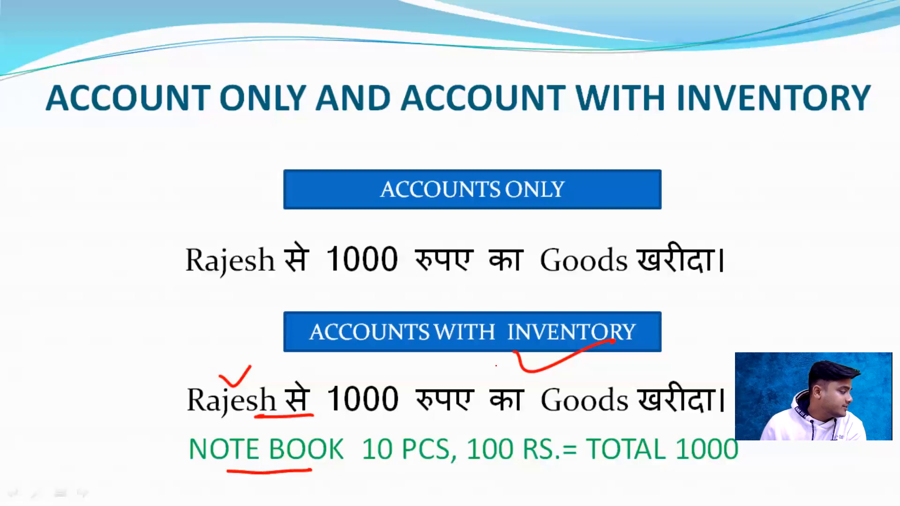
Step: Underline "ONLY" and the 1000-rupee purchase, write and cross out a stock note beside it, and tick the ACCOUNTS WITH INVENTORY box
{"action": "left_click_drag", "start_coordinate": [515, 211], "coordinate": [531, 210]}
{"action": "left_click_drag", "start_coordinate": [359, 268], "coordinate": [516, 265]}
{"action": "left_click_drag", "start_coordinate": [711, 215], "coordinate": [693, 231]}
{"action": "mouse_move", "coordinate": [710, 222]}
{"action": "left_mouse_down"}
{"action": "mouse_move", "coordinate": [774, 200]}
{"action": "mouse_move", "coordinate": [703, 271]}
{"action": "left_mouse_up"}
{"action": "left_click_drag", "start_coordinate": [706, 197], "coordinate": [759, 237]}
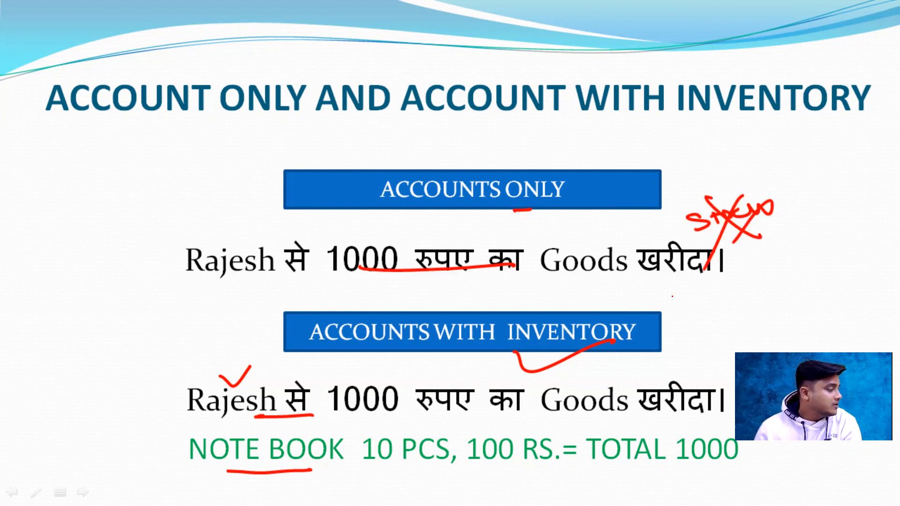
{"action": "left_click_drag", "start_coordinate": [646, 341], "coordinate": [691, 313]}
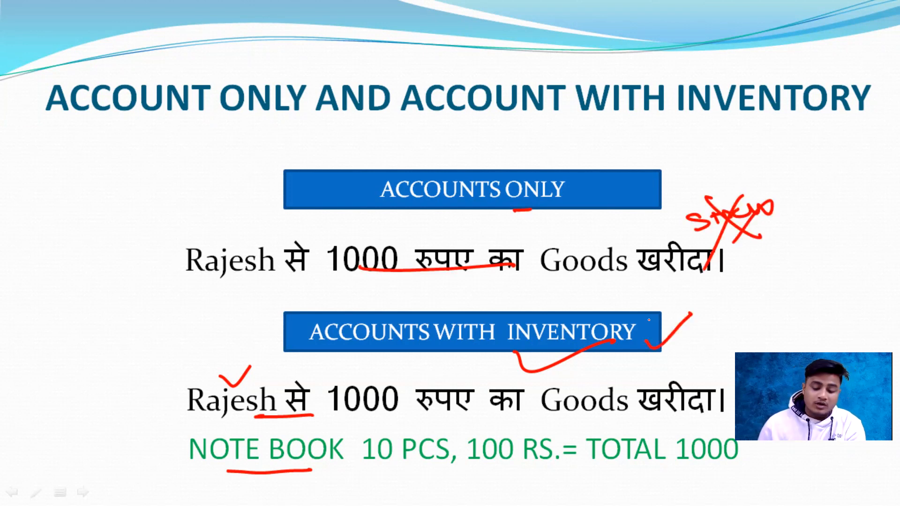
Step: Switch to the invoice PDF, tick the BESAN and COCONUT OIL rows, and mark the besan's HSN code, quantity, rate and amount
{"action": "key", "text": "alt+Tab"}
{"action": "key", "text": "alt+Tab"}
{"action": "key", "text": "alt+Tab"}
{"action": "left_click_drag", "start_coordinate": [88, 393], "coordinate": [129, 391]}
{"action": "mouse_move", "coordinate": [89, 425]}
{"action": "left_mouse_down"}
{"action": "mouse_move", "coordinate": [100, 437]}
{"action": "mouse_move", "coordinate": [134, 417]}
{"action": "left_mouse_up"}
{"action": "left_click_drag", "start_coordinate": [355, 405], "coordinate": [367, 402]}
{"action": "left_click_drag", "start_coordinate": [482, 411], "coordinate": [503, 407]}
{"action": "left_click_drag", "start_coordinate": [629, 404], "coordinate": [693, 406]}
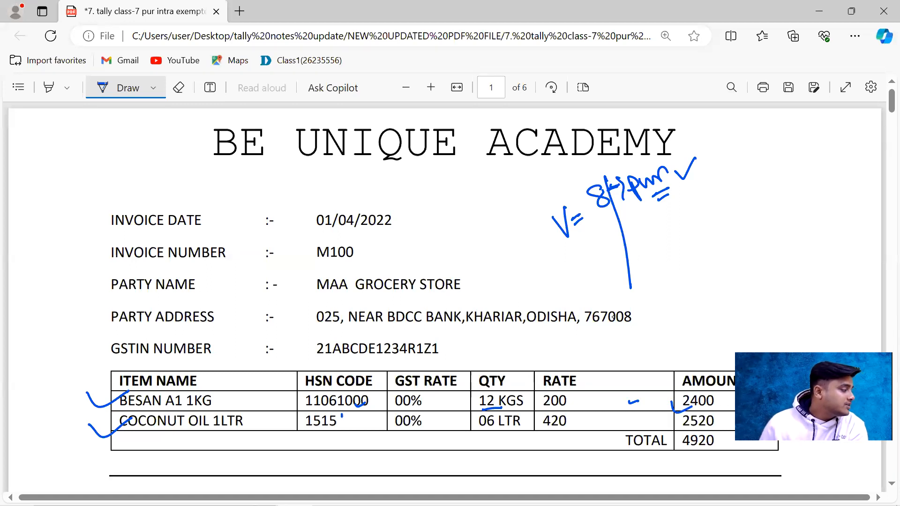
Step: Handwrite "A/c with Inv." at the lower end of the long line beside the invoice details
{"action": "mouse_move", "coordinate": [605, 271]}
{"action": "left_mouse_down"}
{"action": "mouse_move", "coordinate": [600, 296]}
{"action": "mouse_move", "coordinate": [689, 261]}
{"action": "left_mouse_up"}
{"action": "left_click_drag", "start_coordinate": [681, 256], "coordinate": [698, 248]}
{"action": "left_click_drag", "start_coordinate": [726, 246], "coordinate": [746, 234]}
{"action": "left_click_drag", "start_coordinate": [744, 237], "coordinate": [772, 213]}
{"action": "left_click", "coordinate": [777, 218]}
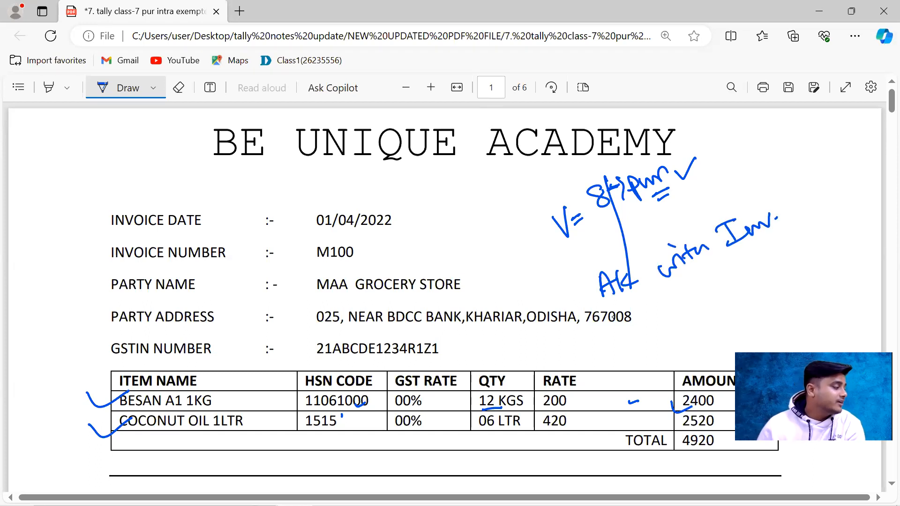
Step: Switch from the invoice PDF back to the purchase voucher in TallyPrime
{"action": "key", "text": "alt+Tab"}
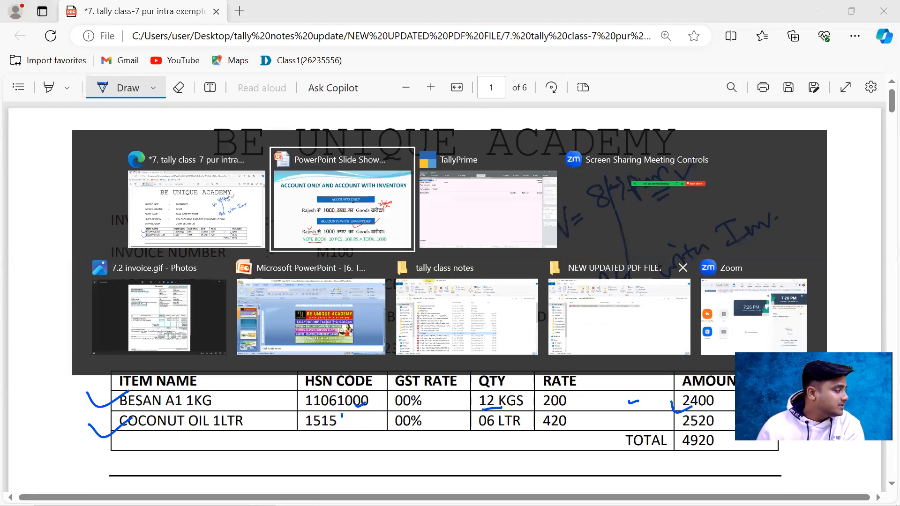
{"action": "key", "text": "Tab"}
{"action": "key", "text": "Tab"}
{"action": "key", "text": "Tab"}
{"action": "key", "text": "Tab"}
{"action": "key", "text": "Tab"}
{"action": "key", "text": "Tab"}
{"action": "key", "text": "Tab"}
{"action": "key", "text": "Tab"}
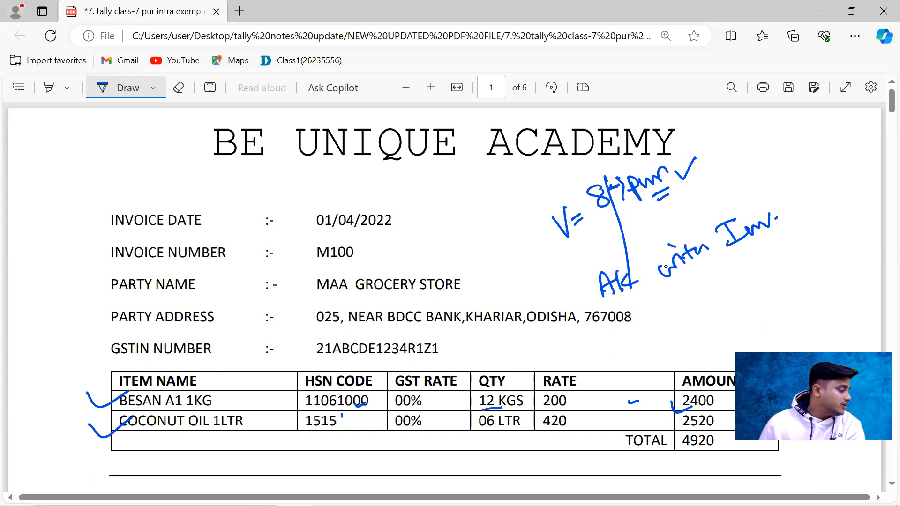
{"action": "key", "text": "alt+Tab"}
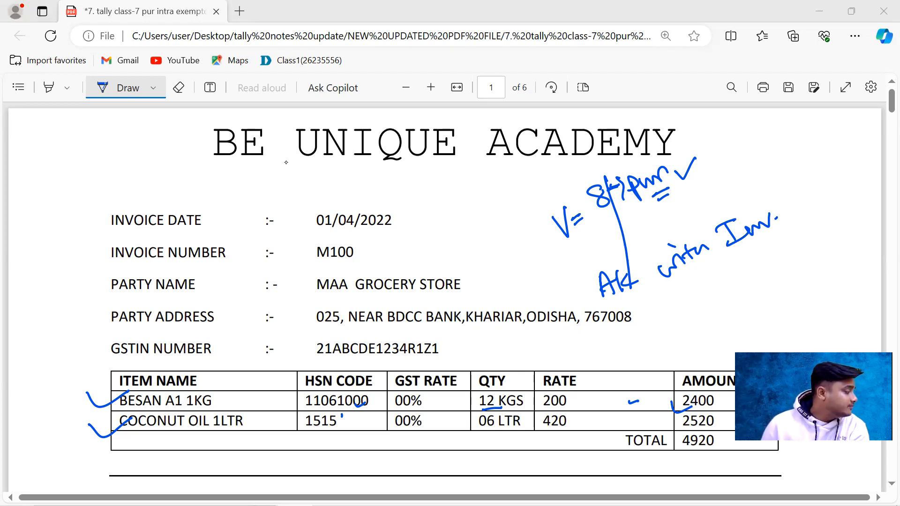
{"action": "key", "text": "alt"}
{"action": "key", "text": "alt+Tab"}
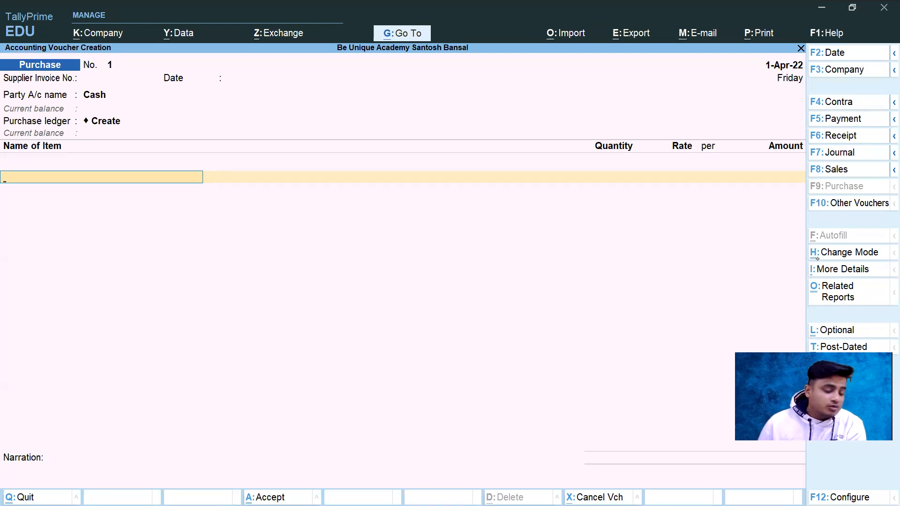
Step: Select Item Invoice as the purchase voucher's mode, then bring up the mode choices once more and stay in Item Invoice
{"action": "key", "text": "ctrl"}
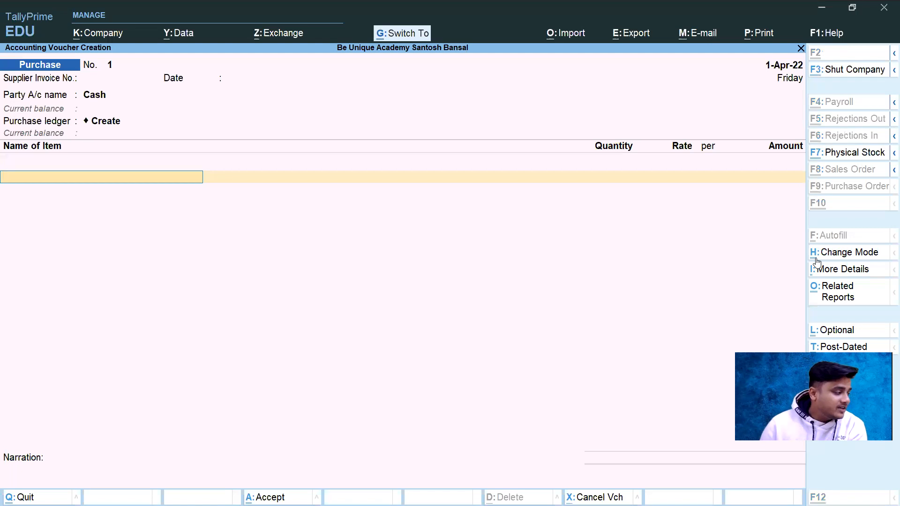
{"action": "key", "text": "ctrl+h"}
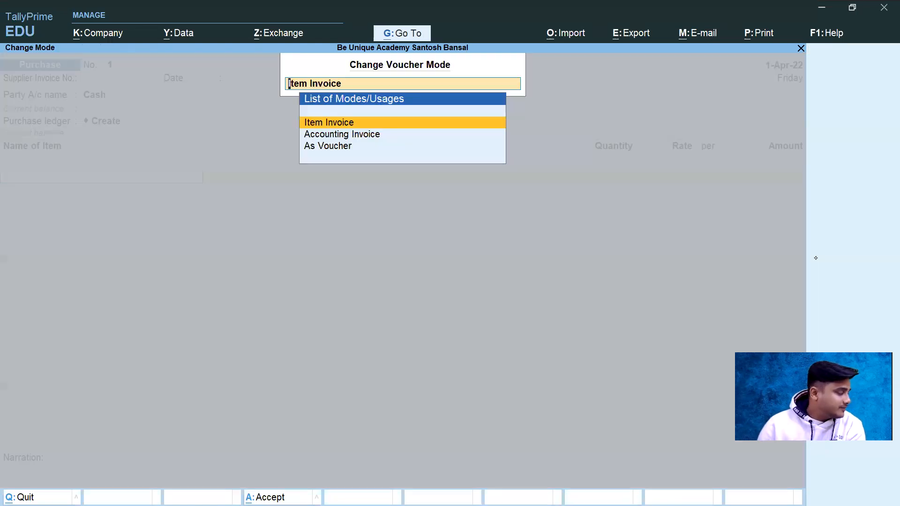
{"action": "key", "text": "Return"}
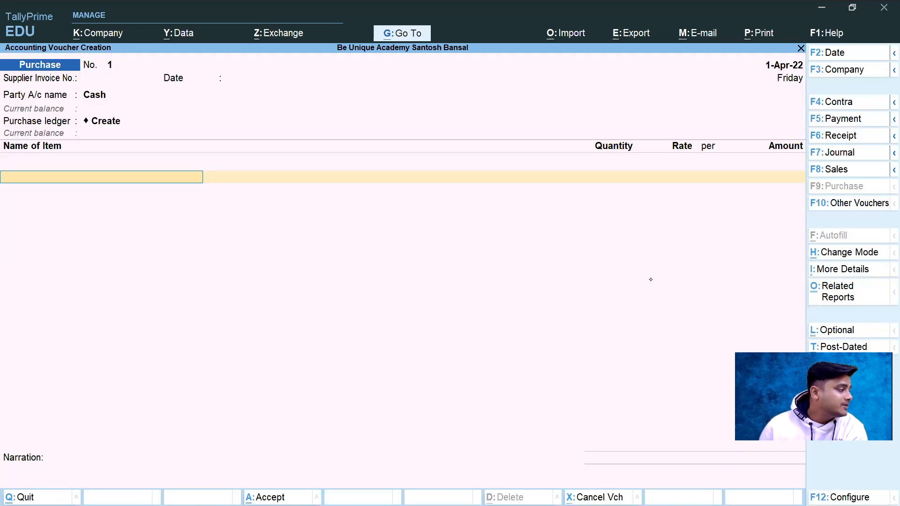
{"action": "left_click", "coordinate": [832, 254]}
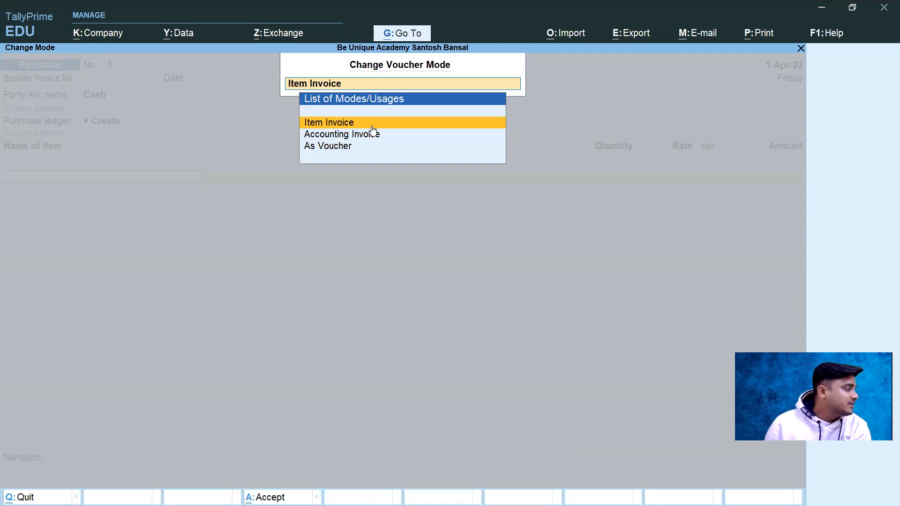
{"action": "left_click", "coordinate": [326, 134]}
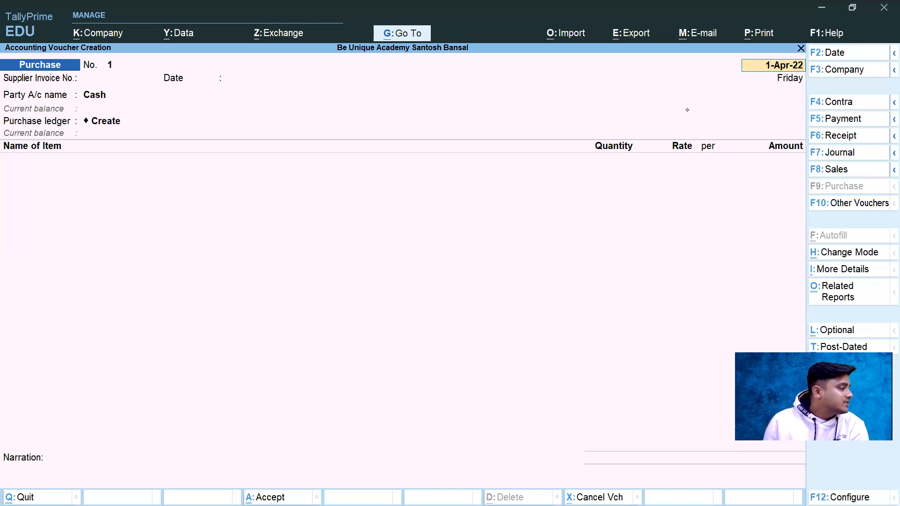
Step: Examine the purchase voucher configuration's Provide Supplier Invoice details option, then leave the configuration without changing it
{"action": "key", "text": "alt+Tab"}
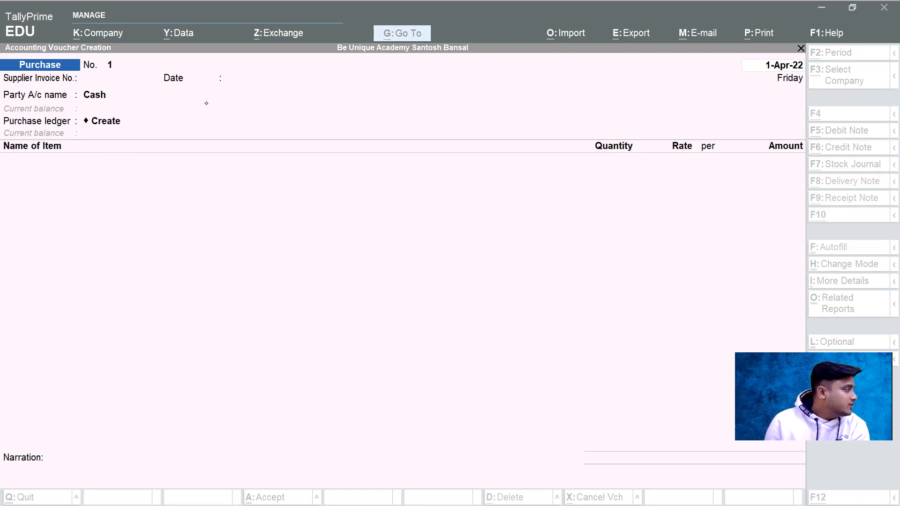
{"action": "left_click", "coordinate": [522, 297]}
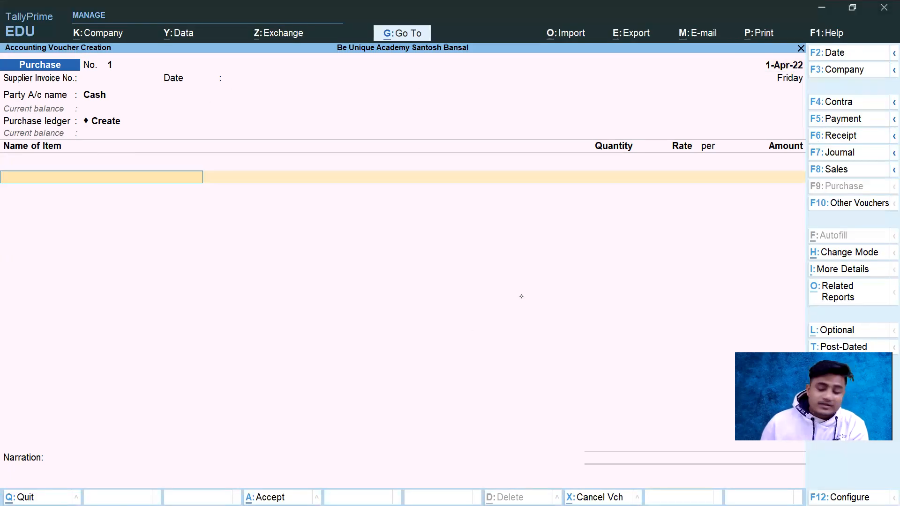
{"action": "key", "text": "F12"}
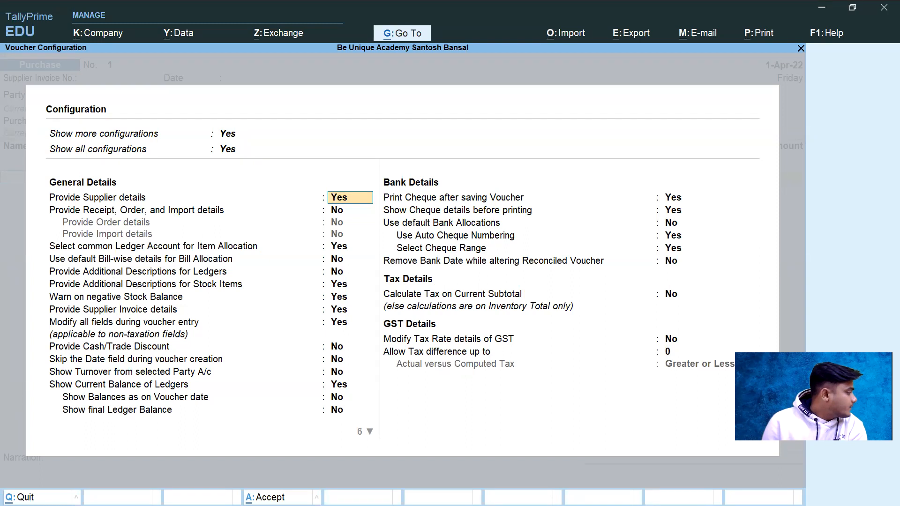
{"action": "left_click", "coordinate": [91, 311]}
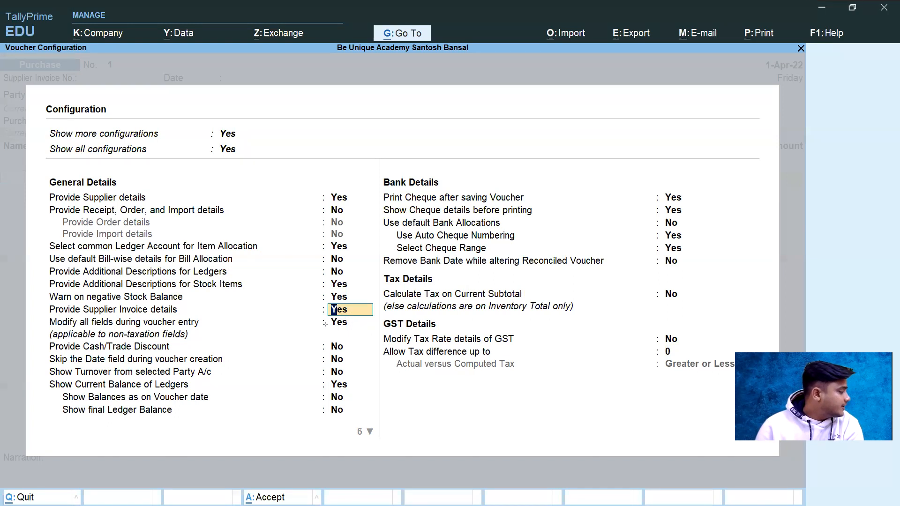
{"action": "key", "text": "Escape"}
{"action": "key", "text": "Escape"}
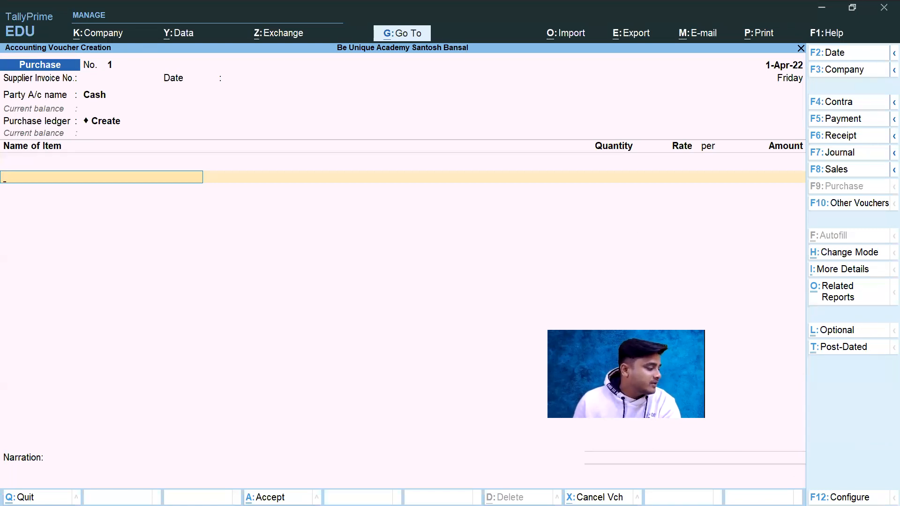
Step: Set Provide Supplier Invoice details to No in the purchase voucher configuration and save it
{"action": "key", "text": "F12"}
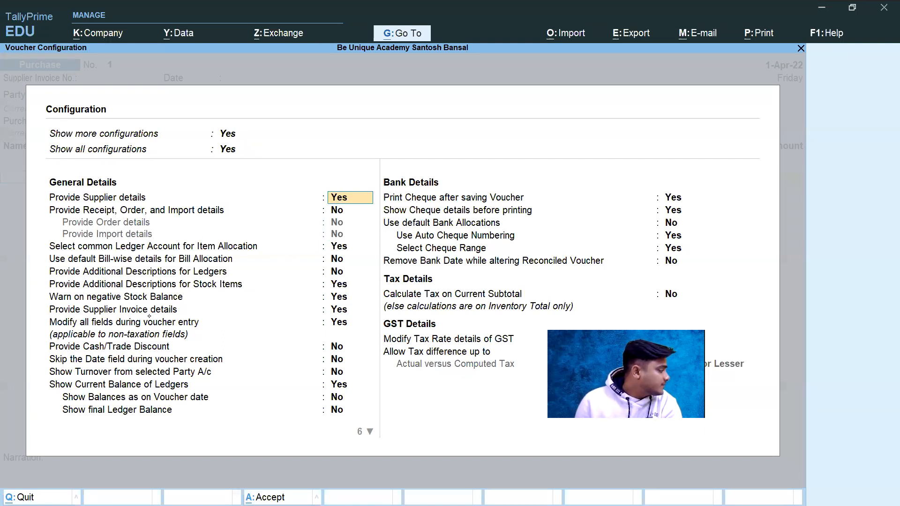
{"action": "left_click", "coordinate": [345, 312]}
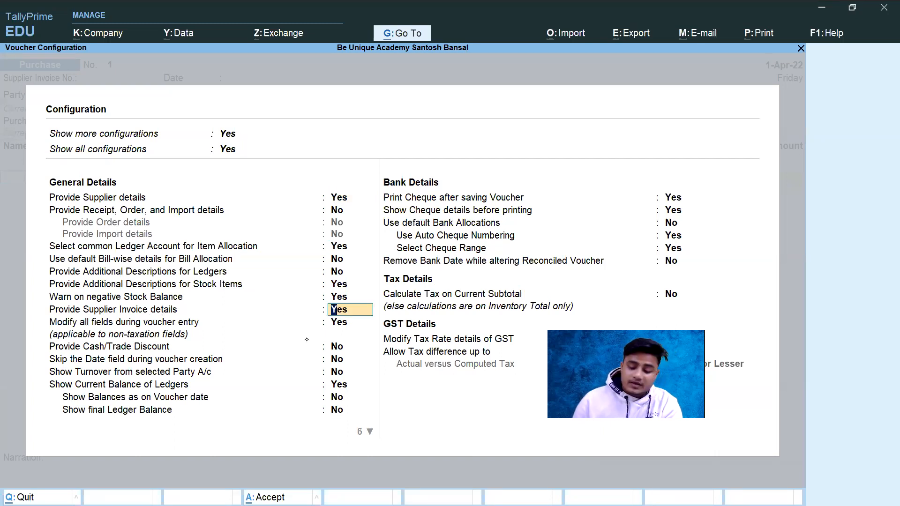
{"action": "type", "text": "n"}
{"action": "key", "text": "Return"}
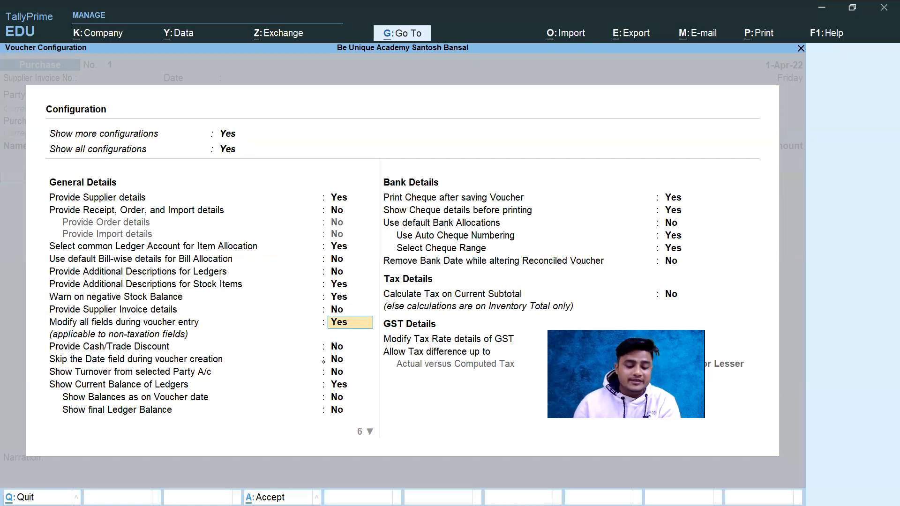
{"action": "key", "text": "ctrl+a"}
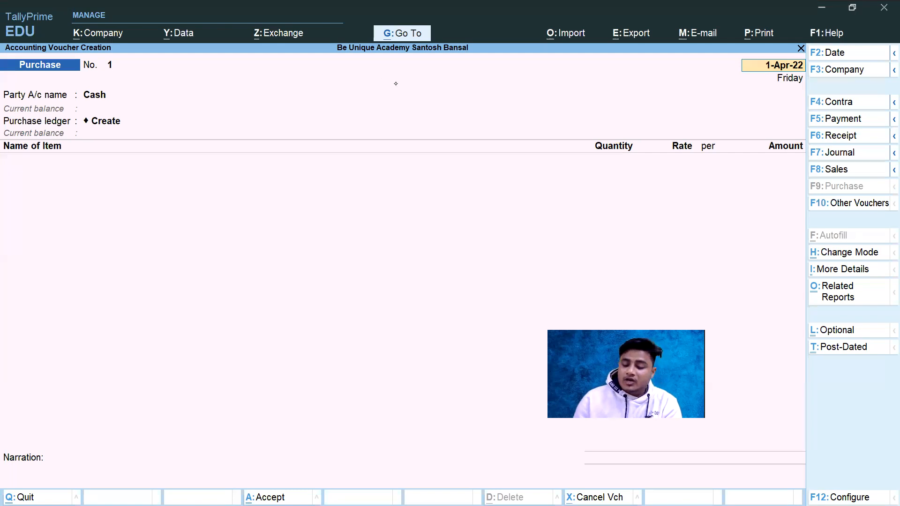
Step: Set Provide Supplier Invoice details to Yes in the purchase voucher configuration and save it
{"action": "key", "text": "F12"}
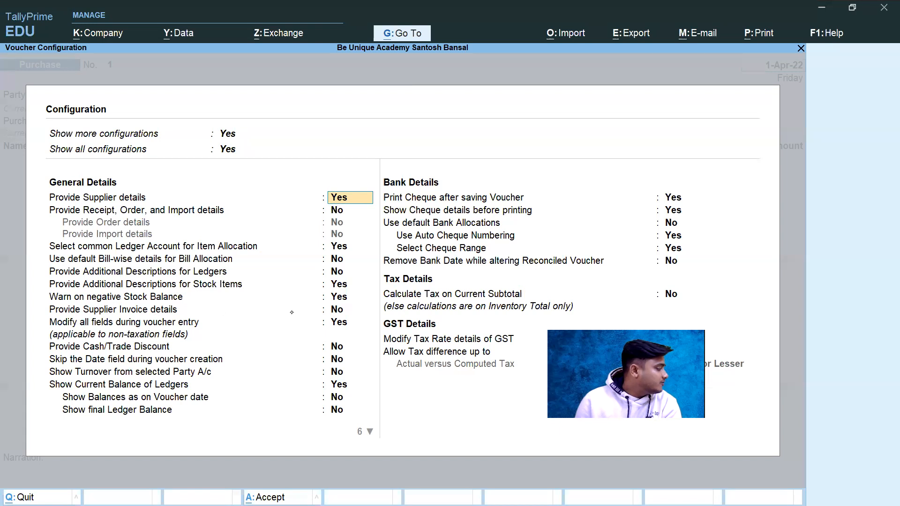
{"action": "left_click", "coordinate": [83, 311]}
{"action": "type", "text": "y"}
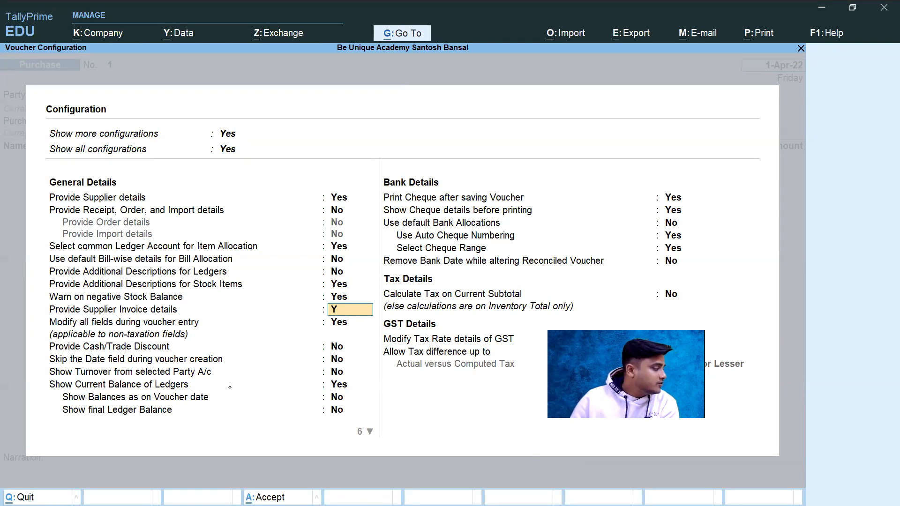
{"action": "key", "text": "Return"}
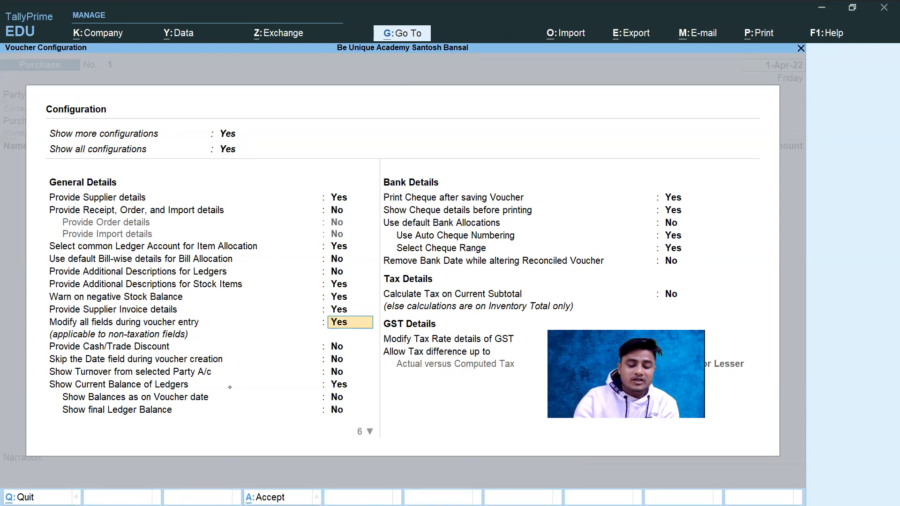
{"action": "key", "text": "ctrl+a"}
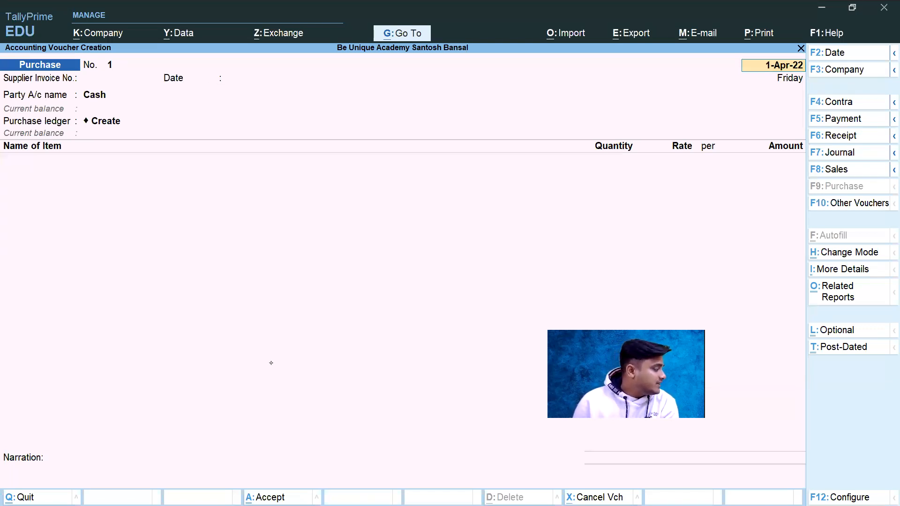
{"action": "key", "text": "alt+Tab"}
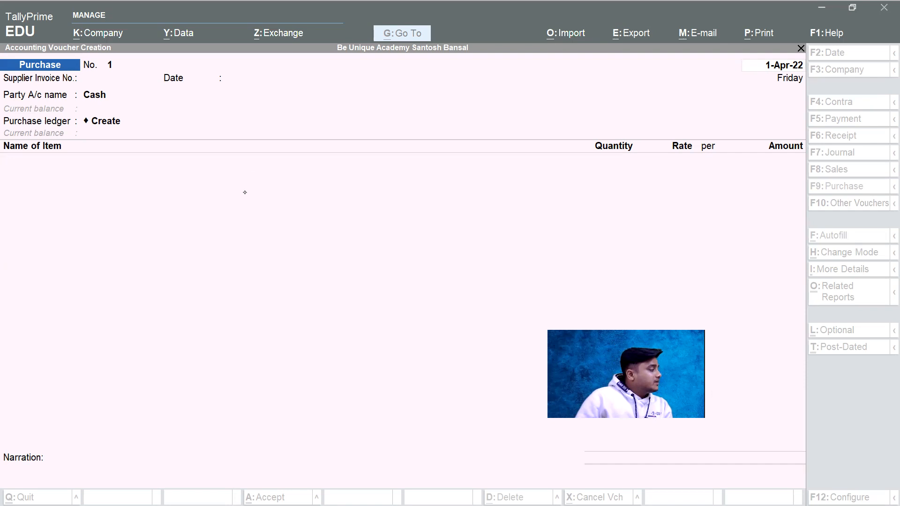
{"action": "left_click", "coordinate": [111, 70]}
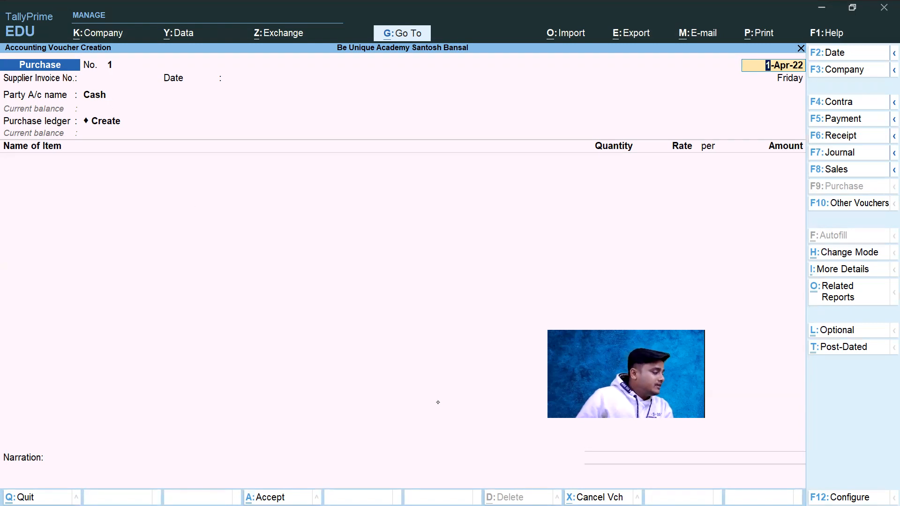
{"action": "key", "text": "alt+Tab"}
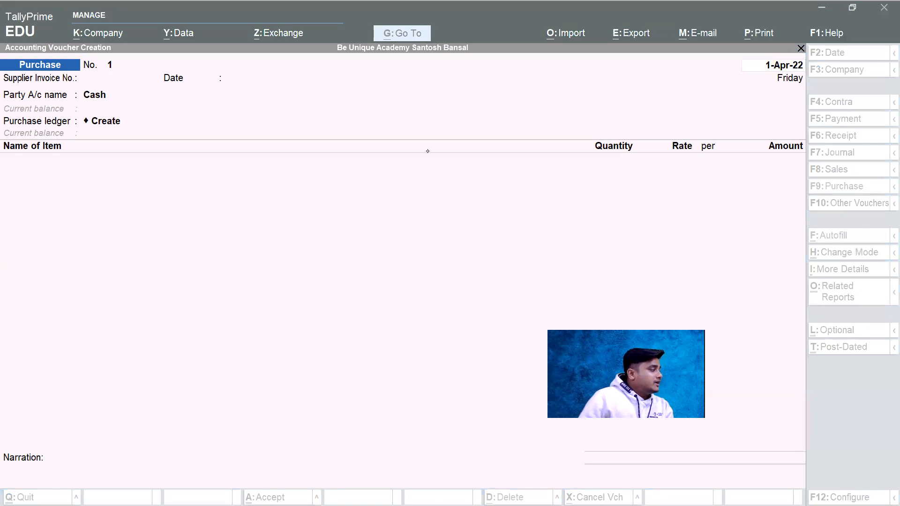
{"action": "left_click", "coordinate": [261, 84]}
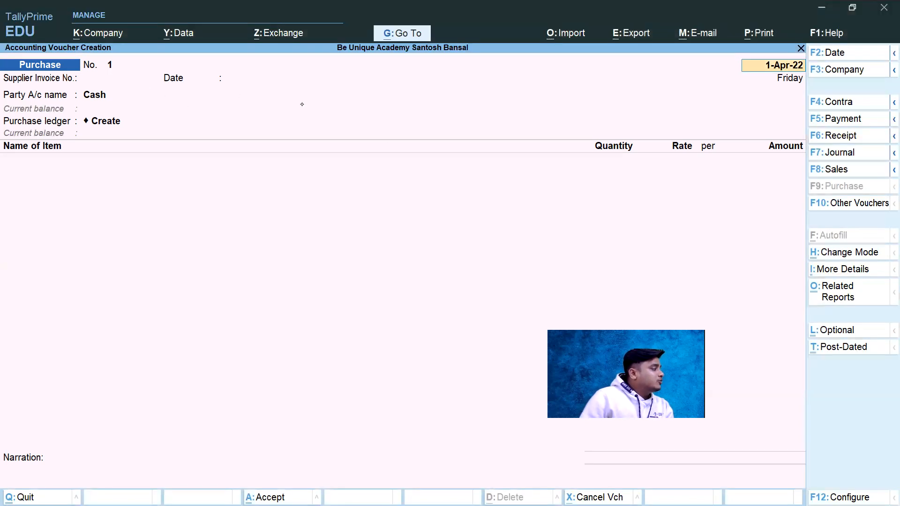
Step: Go to the supplier invoice number field, tick invoice number M100 in the invoice PDF, and return to the purchase voucher
{"action": "left_click", "coordinate": [110, 80]}
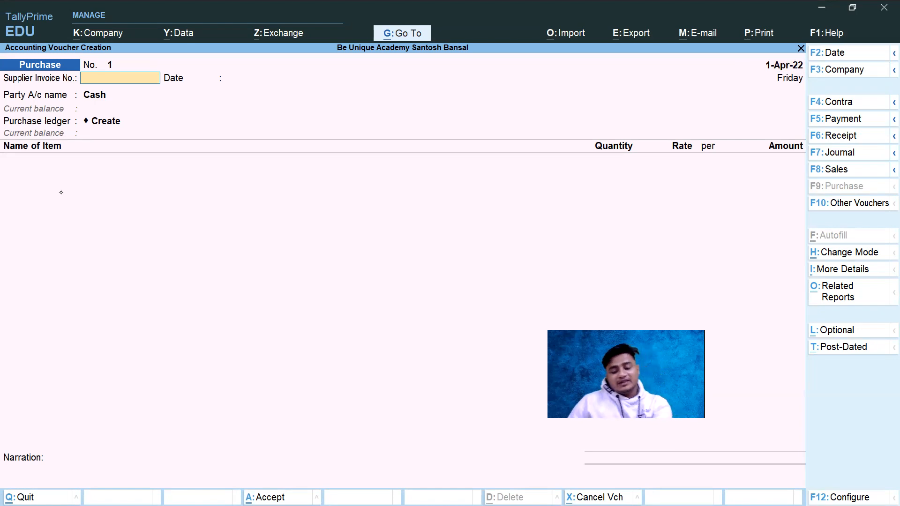
{"action": "key", "text": "alt+Tab"}
{"action": "key", "text": "alt+Tab"}
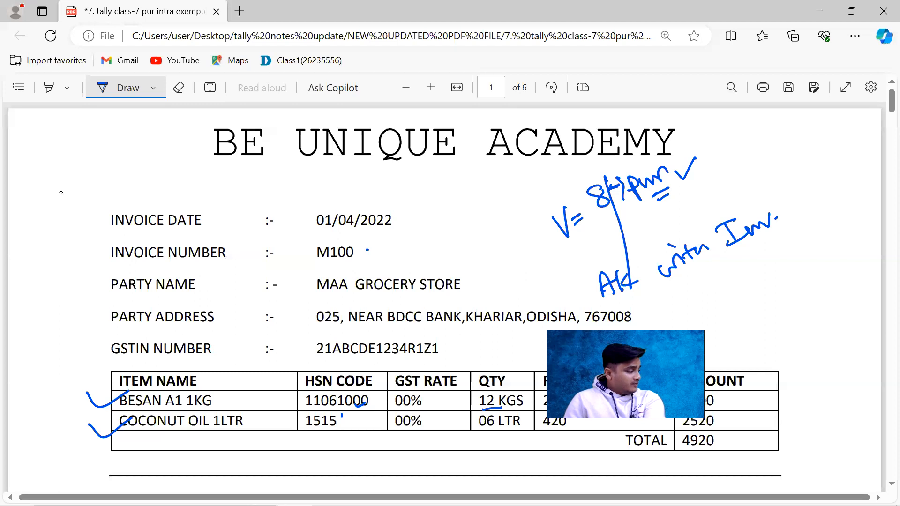
{"action": "left_click_drag", "start_coordinate": [367, 251], "coordinate": [414, 237]}
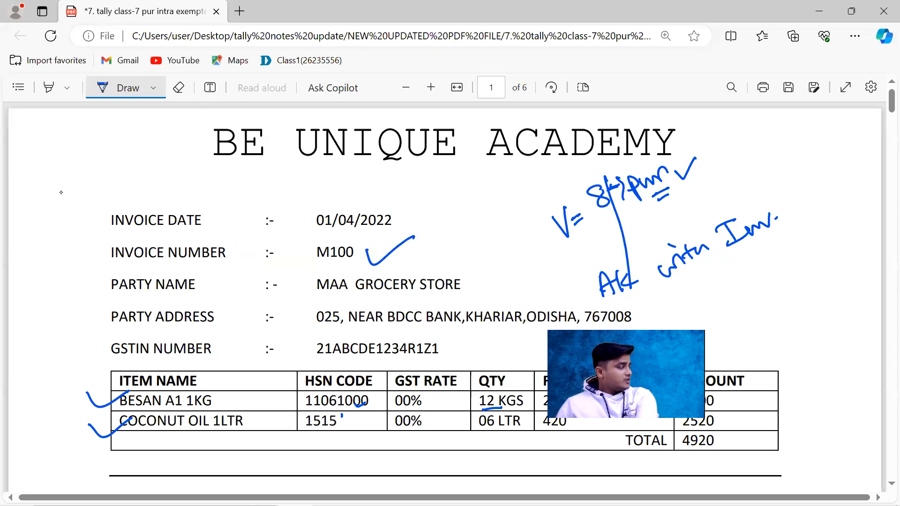
{"action": "key", "text": "alt+Tab"}
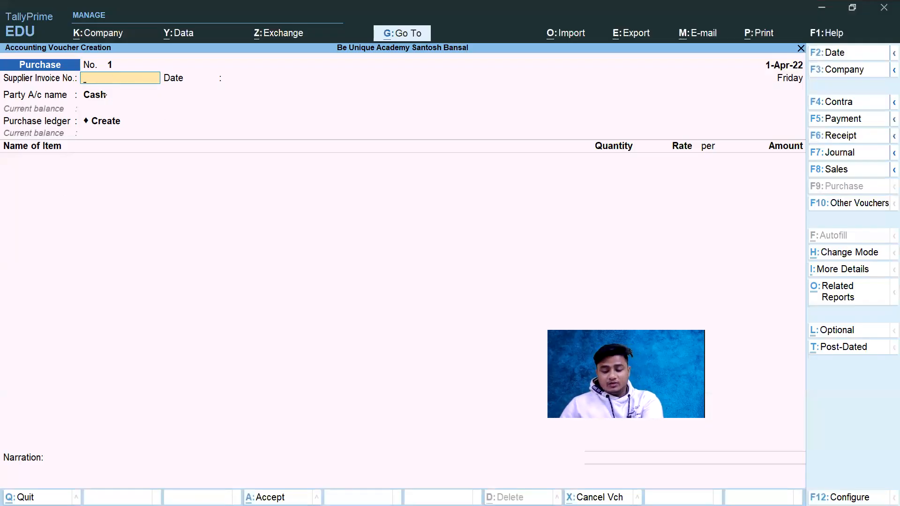
Step: Enter M100 as the supplier invoice number and accept 1-Apr-22 as the supplier invoice date
{"action": "type", "text": "m100"}
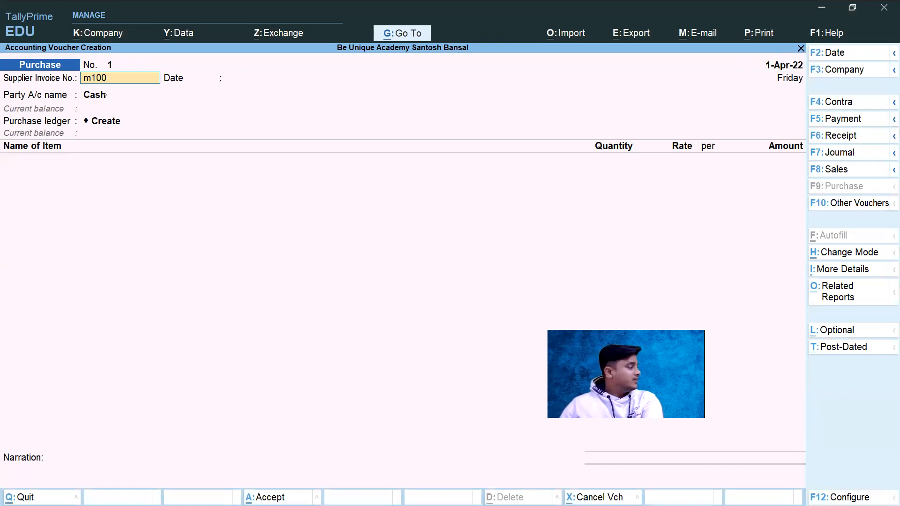
{"action": "key", "text": "BackSpace"}
{"action": "key", "text": "BackSpace"}
{"action": "key", "text": "BackSpace"}
{"action": "key", "text": "BackSpace"}
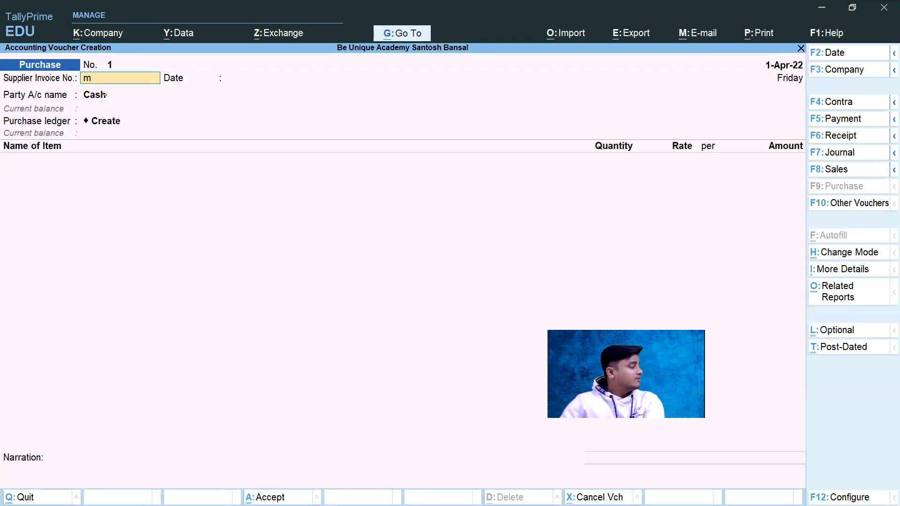
{"action": "type", "text": "M100"}
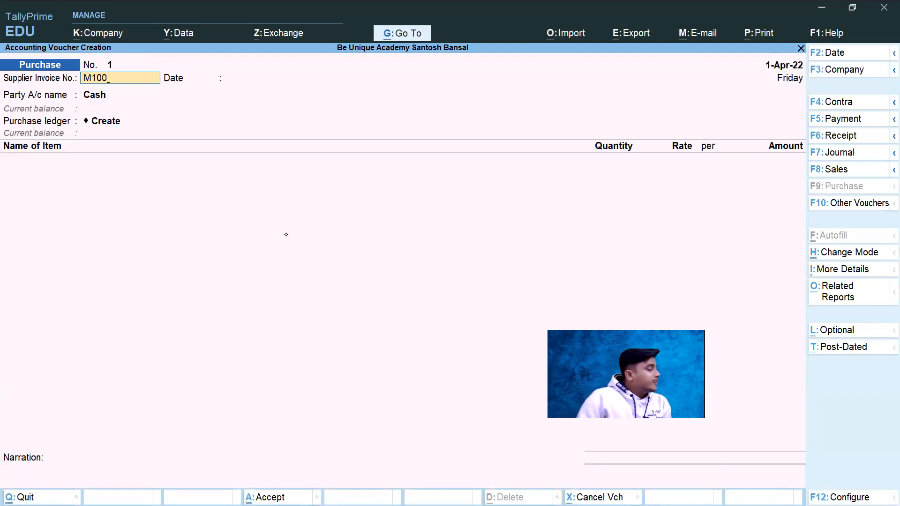
{"action": "key", "text": "Return"}
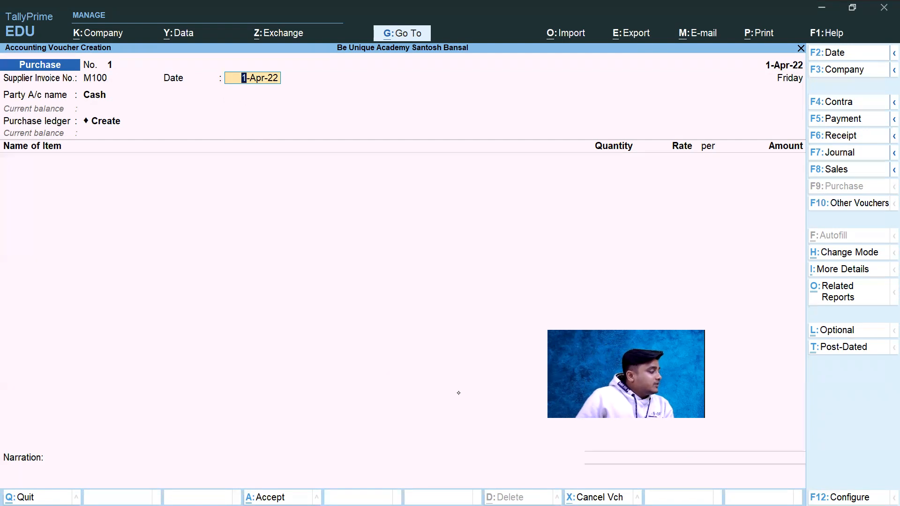
{"action": "key", "text": "Return"}
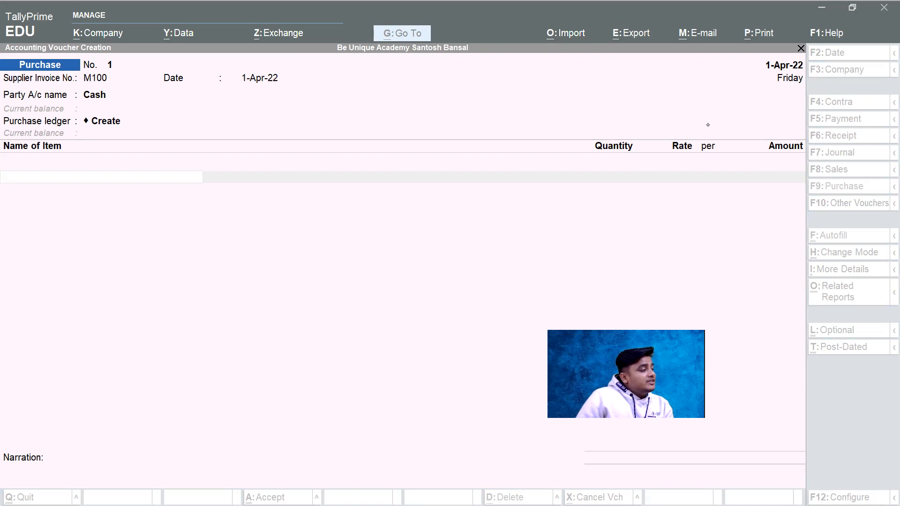
Step: Select the voucher date, then switch to the invoice PDF and handwrite an underlined "pur" below "A/c with Inv."
{"action": "left_click", "coordinate": [773, 69]}
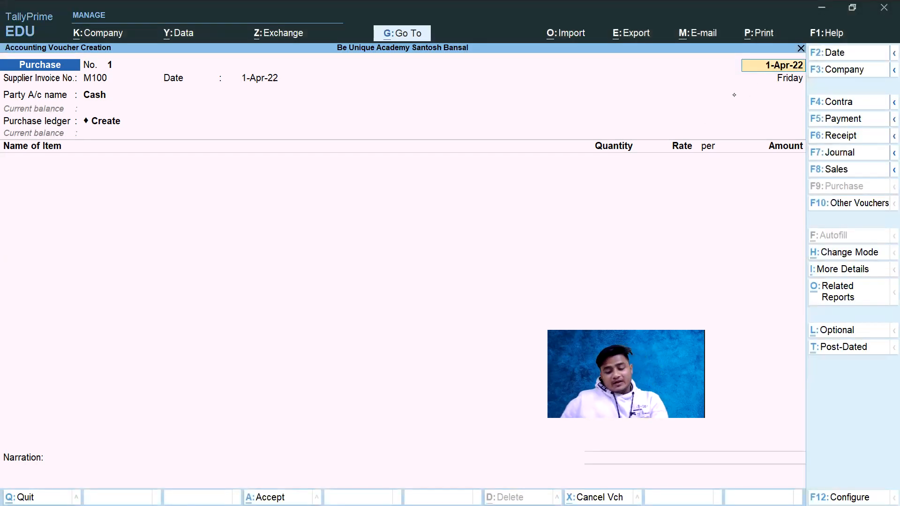
{"action": "key", "text": "alt+Tab"}
{"action": "key", "text": "alt+Tab"}
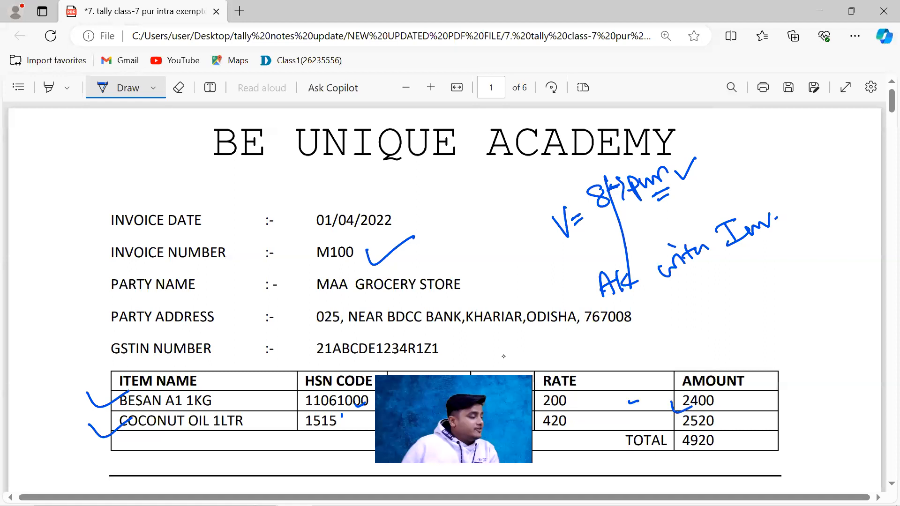
{"action": "left_click_drag", "start_coordinate": [685, 308], "coordinate": [689, 337]}
{"action": "left_click_drag", "start_coordinate": [698, 313], "coordinate": [730, 295]}
{"action": "mouse_move", "coordinate": [706, 328]}
{"action": "left_mouse_down"}
{"action": "mouse_move", "coordinate": [725, 319]}
{"action": "mouse_move", "coordinate": [725, 328]}
{"action": "left_mouse_up"}
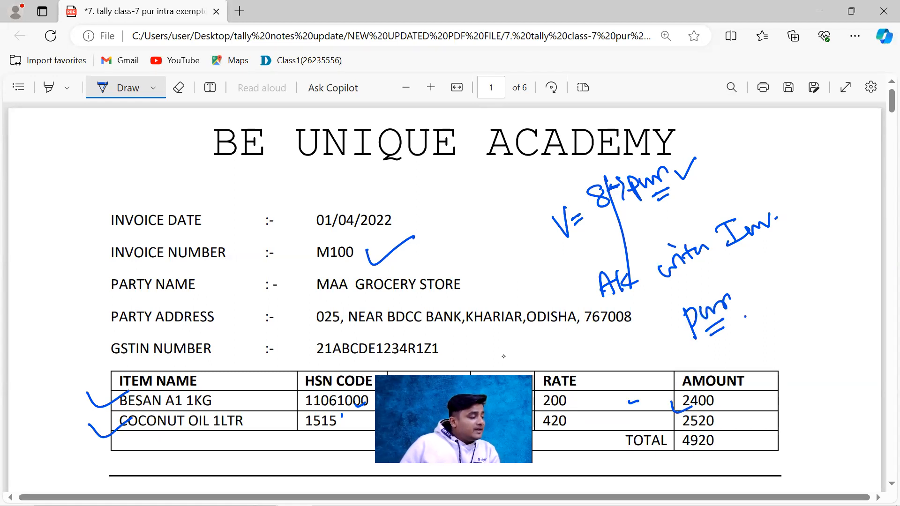
Step: Draw a box with arrows leading into it and on to the lower "pur", circle that word, and write "1-" beside the box
{"action": "mouse_move", "coordinate": [810, 198]}
{"action": "left_mouse_down"}
{"action": "mouse_move", "coordinate": [789, 250]}
{"action": "mouse_move", "coordinate": [811, 242]}
{"action": "left_mouse_up"}
{"action": "mouse_move", "coordinate": [755, 258]}
{"action": "left_mouse_down"}
{"action": "mouse_move", "coordinate": [763, 287]}
{"action": "mouse_move", "coordinate": [746, 315]}
{"action": "mouse_move", "coordinate": [755, 325]}
{"action": "left_mouse_up"}
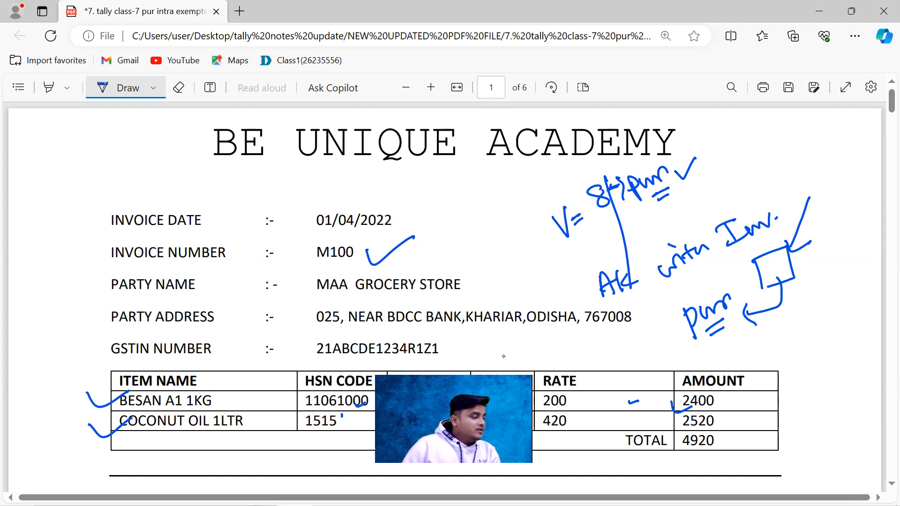
{"action": "left_click_drag", "start_coordinate": [837, 239], "coordinate": [780, 267]}
{"action": "left_click_drag", "start_coordinate": [780, 269], "coordinate": [801, 272]}
{"action": "mouse_move", "coordinate": [742, 313]}
{"action": "left_mouse_down"}
{"action": "mouse_move", "coordinate": [743, 300]}
{"action": "mouse_move", "coordinate": [668, 333]}
{"action": "mouse_move", "coordinate": [726, 323]}
{"action": "left_mouse_up"}
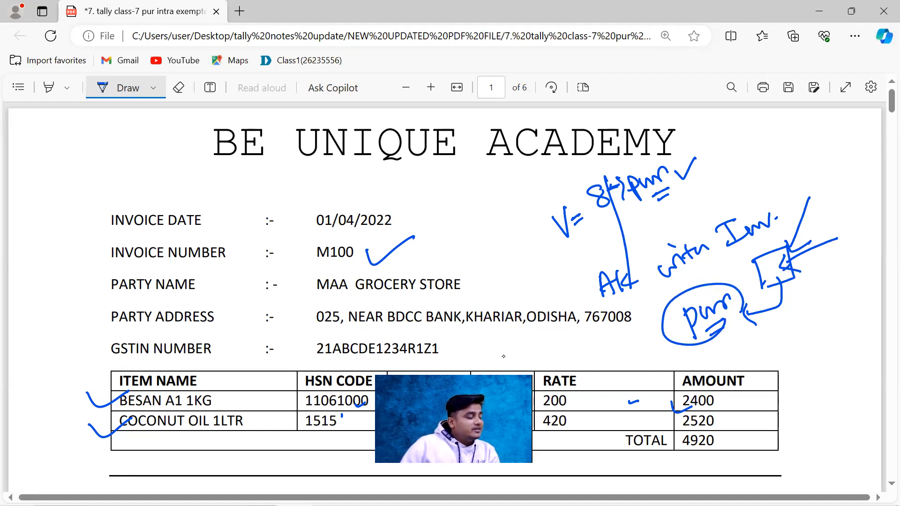
{"action": "left_click_drag", "start_coordinate": [815, 257], "coordinate": [812, 271]}
{"action": "left_click_drag", "start_coordinate": [816, 264], "coordinate": [825, 258]}
Step: Tick and circle the invoice date 01/04/2022, draw an arrow to it, and write an underlined "Tally" beside it
{"action": "mouse_move", "coordinate": [359, 237]}
{"action": "left_mouse_down"}
{"action": "mouse_move", "coordinate": [428, 204]}
{"action": "mouse_move", "coordinate": [281, 212]}
{"action": "mouse_move", "coordinate": [424, 224]}
{"action": "left_mouse_up"}
{"action": "mouse_move", "coordinate": [247, 171]}
{"action": "left_mouse_down"}
{"action": "mouse_move", "coordinate": [279, 205]}
{"action": "mouse_move", "coordinate": [289, 187]}
{"action": "mouse_move", "coordinate": [276, 205]}
{"action": "left_mouse_up"}
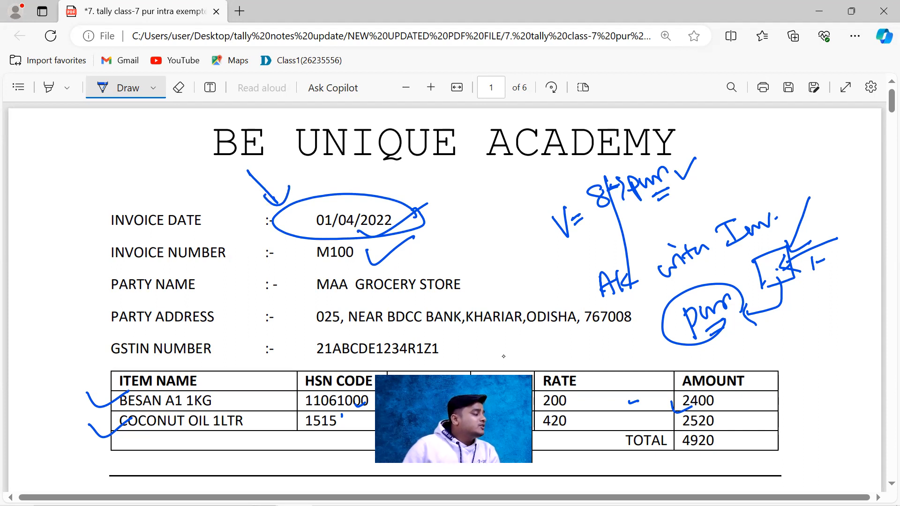
{"action": "mouse_move", "coordinate": [445, 218]}
{"action": "left_mouse_down"}
{"action": "mouse_move", "coordinate": [464, 221]}
{"action": "mouse_move", "coordinate": [474, 206]}
{"action": "mouse_move", "coordinate": [495, 201]}
{"action": "left_mouse_up"}
{"action": "left_click_drag", "start_coordinate": [473, 230], "coordinate": [489, 223]}
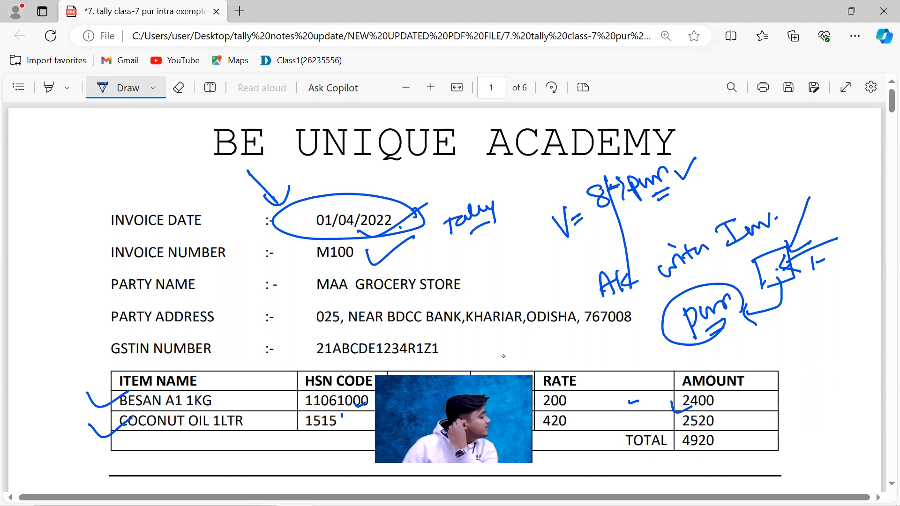
Step: Handwrite an underlined "200km" above the word "Tally" and "2-4-" below it
{"action": "mouse_move", "coordinate": [412, 184]}
{"action": "left_mouse_down"}
{"action": "mouse_move", "coordinate": [427, 189]}
{"action": "mouse_move", "coordinate": [470, 162]}
{"action": "left_mouse_up"}
{"action": "left_click_drag", "start_coordinate": [431, 195], "coordinate": [451, 183]}
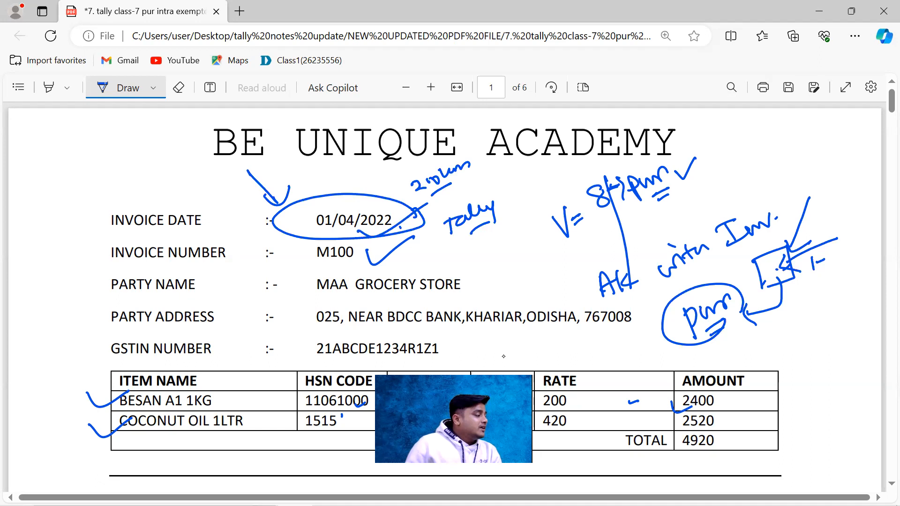
{"action": "mouse_move", "coordinate": [443, 251]}
{"action": "left_mouse_down"}
{"action": "mouse_move", "coordinate": [458, 258]}
{"action": "mouse_move", "coordinate": [468, 248]}
{"action": "left_mouse_up"}
{"action": "left_click_drag", "start_coordinate": [477, 240], "coordinate": [493, 237]}
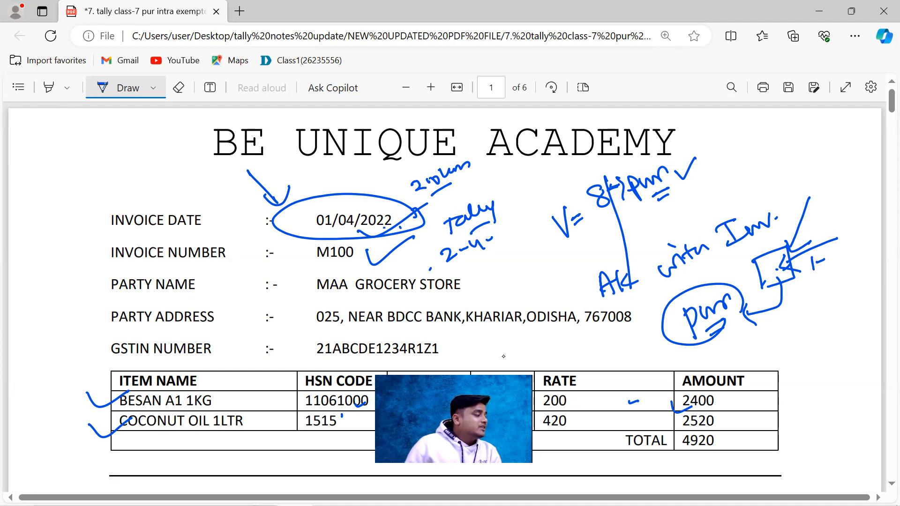
Step: Circle the handwritten "2-4-" twice with an arrow leading from it, and tick and underline the invoice date 01/04/2022
{"action": "mouse_move", "coordinate": [506, 241]}
{"action": "left_mouse_down"}
{"action": "mouse_move", "coordinate": [414, 251]}
{"action": "mouse_move", "coordinate": [511, 246]}
{"action": "mouse_move", "coordinate": [511, 292]}
{"action": "mouse_move", "coordinate": [525, 291]}
{"action": "left_mouse_up"}
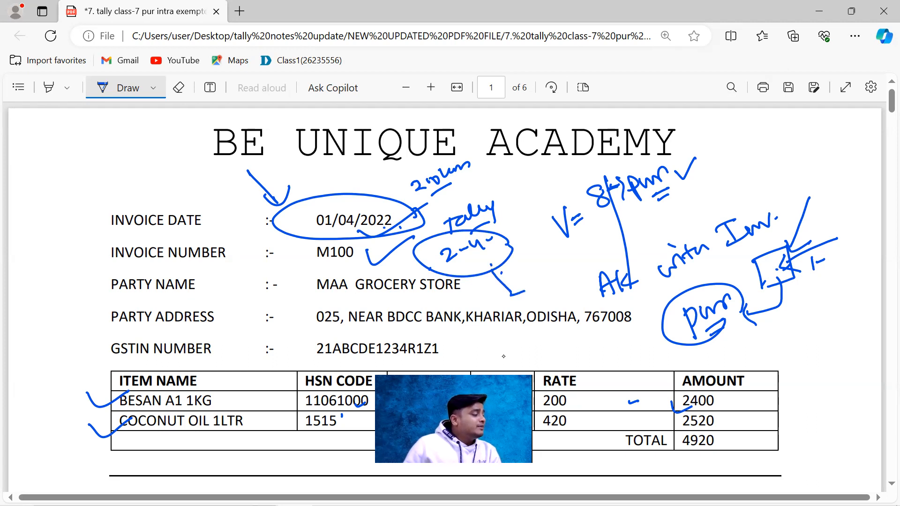
{"action": "mouse_move", "coordinate": [504, 249]}
{"action": "left_mouse_down"}
{"action": "mouse_move", "coordinate": [422, 265]}
{"action": "mouse_move", "coordinate": [497, 237]}
{"action": "mouse_move", "coordinate": [434, 242]}
{"action": "left_mouse_up"}
{"action": "left_click_drag", "start_coordinate": [344, 187], "coordinate": [388, 179]}
{"action": "left_click_drag", "start_coordinate": [327, 236], "coordinate": [389, 230]}
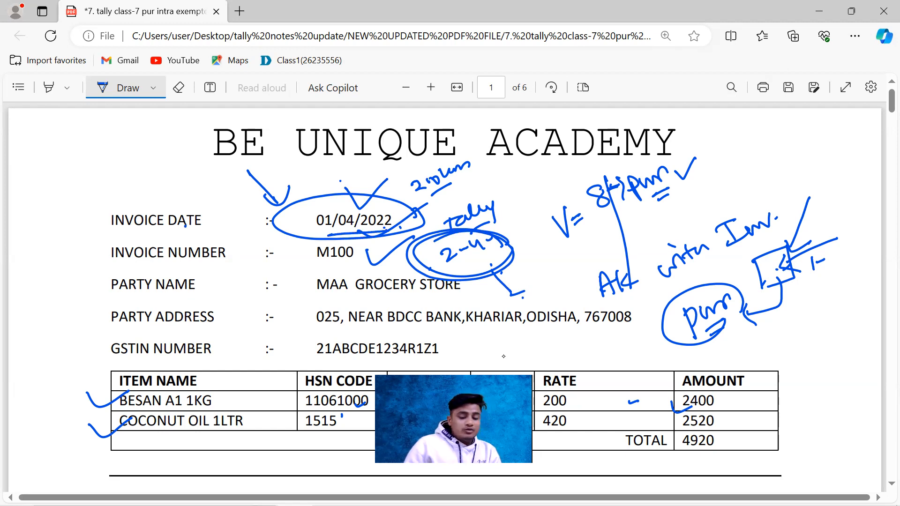
Step: Switch to TallyPrime, select the supplier invoice date of the purchase voucher, and compare it with the annotated invoice PDF
{"action": "key", "text": "alt+Tab"}
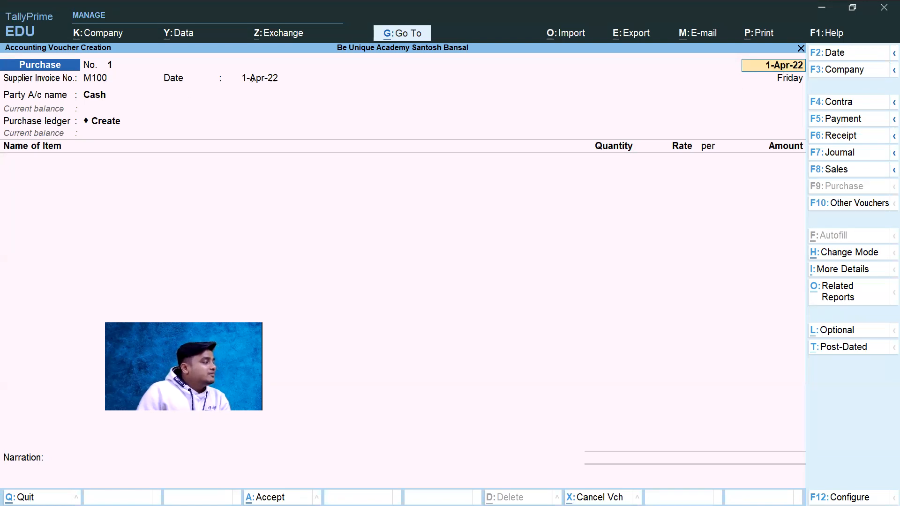
{"action": "left_click", "coordinate": [254, 77]}
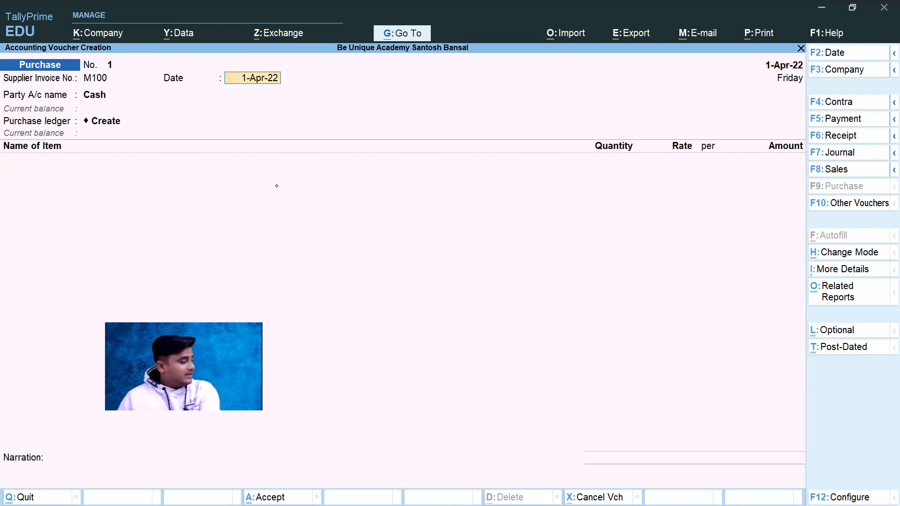
{"action": "key", "text": "alt+Tab"}
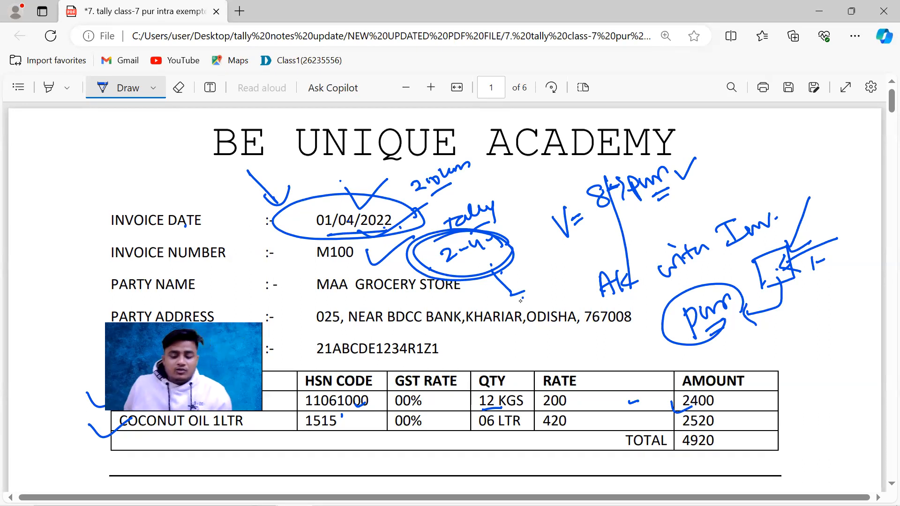
{"action": "key", "text": "alt+Tab"}
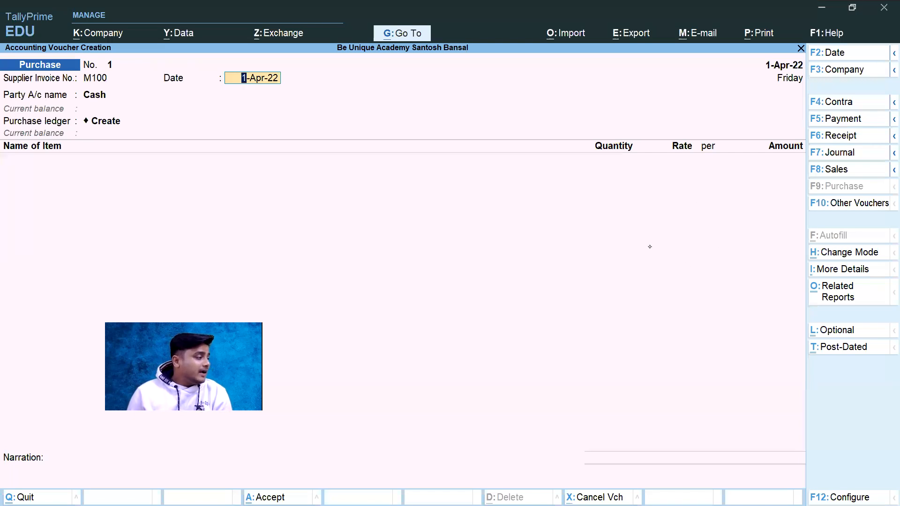
{"action": "key", "text": "alt+Tab"}
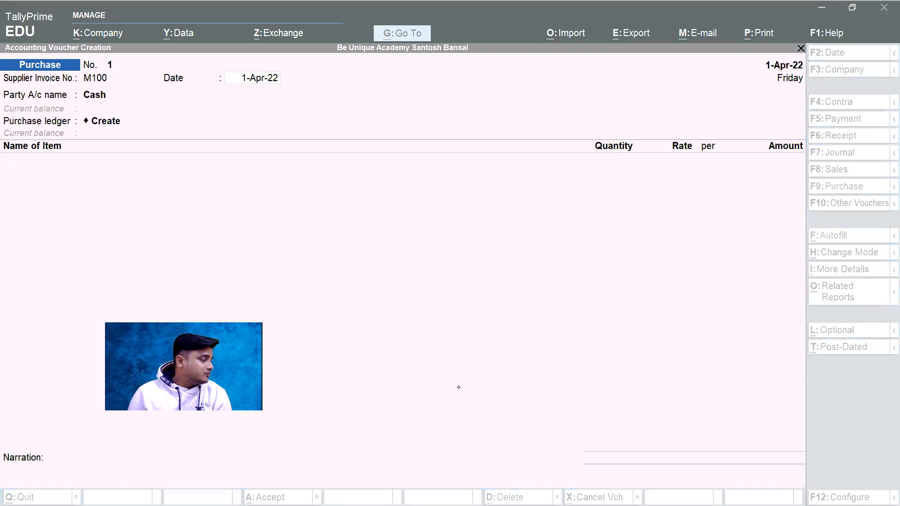
Step: Change the supplier invoice date to 2-4-22 and set it back to 1-4-22
{"action": "left_click", "coordinate": [264, 81]}
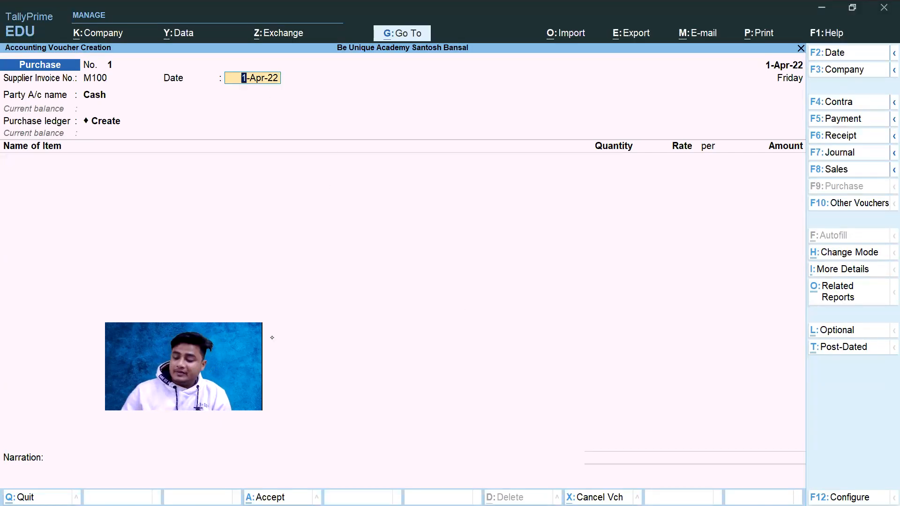
{"action": "type", "text": "2-4-22"}
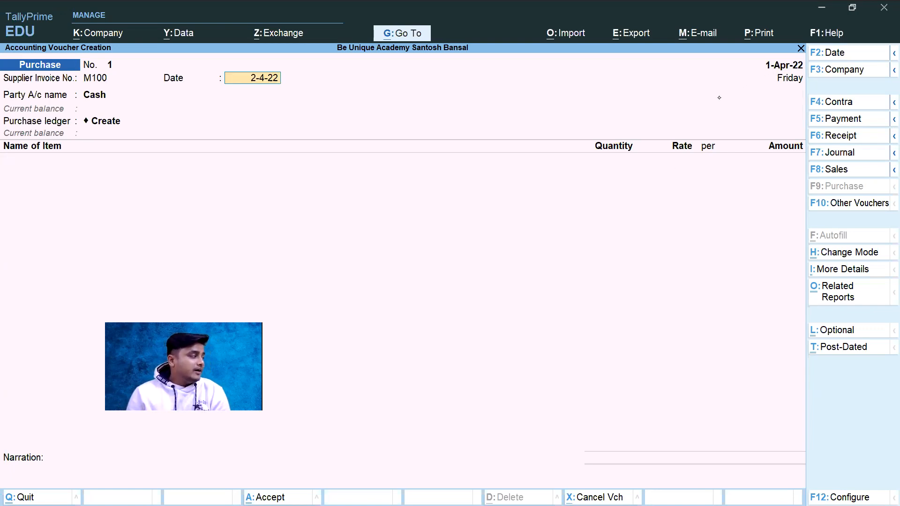
{"action": "key", "text": "Return"}
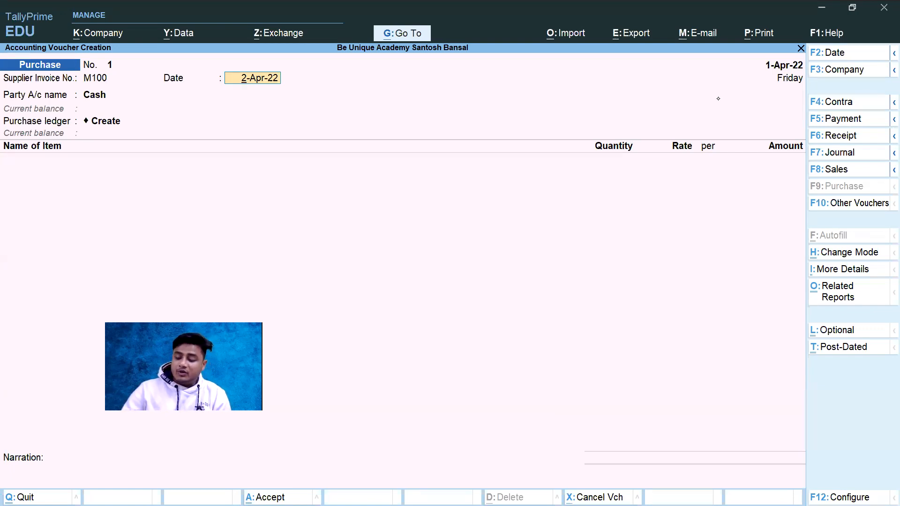
{"action": "type", "text": "1-4-22"}
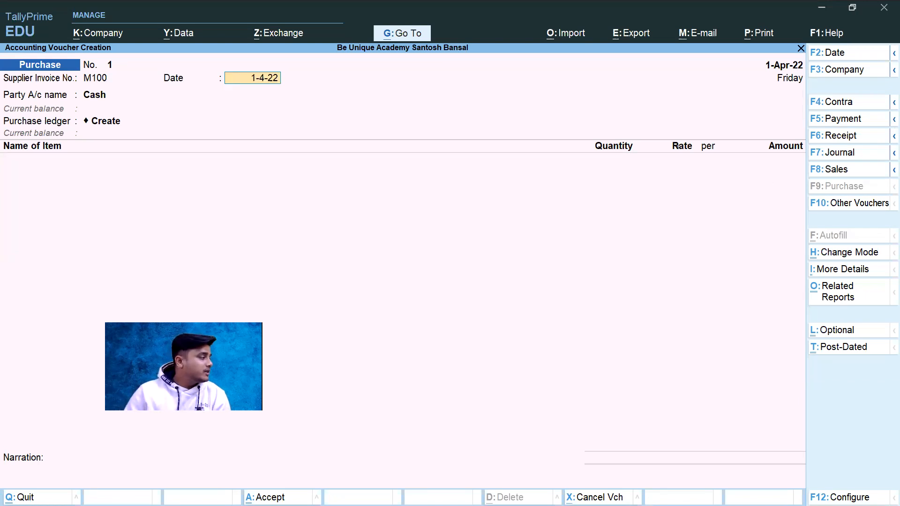
{"action": "key", "text": "Return"}
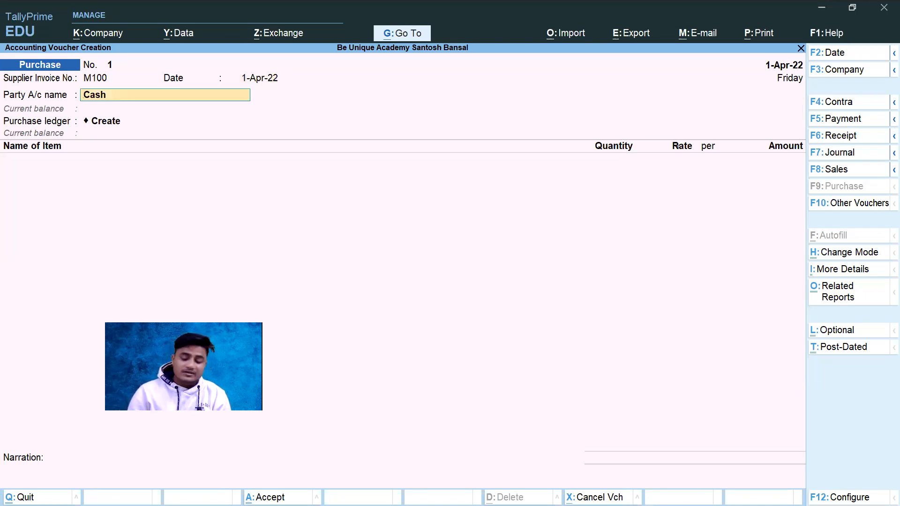
Step: Accept the party details for Cash as they are and return to the supplier invoice date
{"action": "key", "text": "Return"}
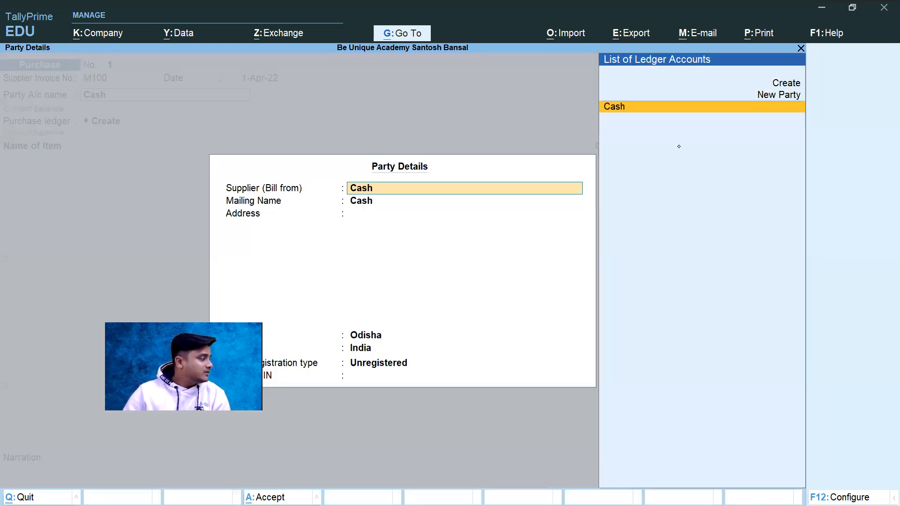
{"action": "key", "text": "ctrl+a"}
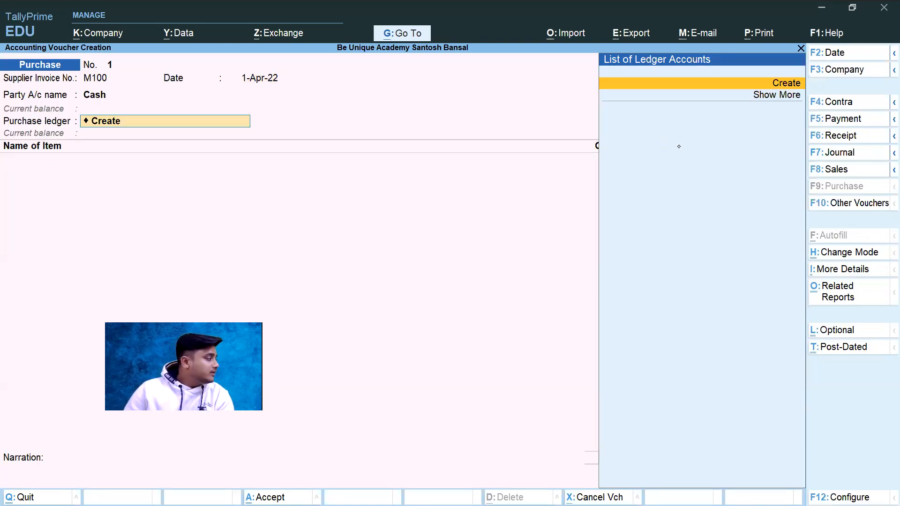
{"action": "key", "text": "BackSpace"}
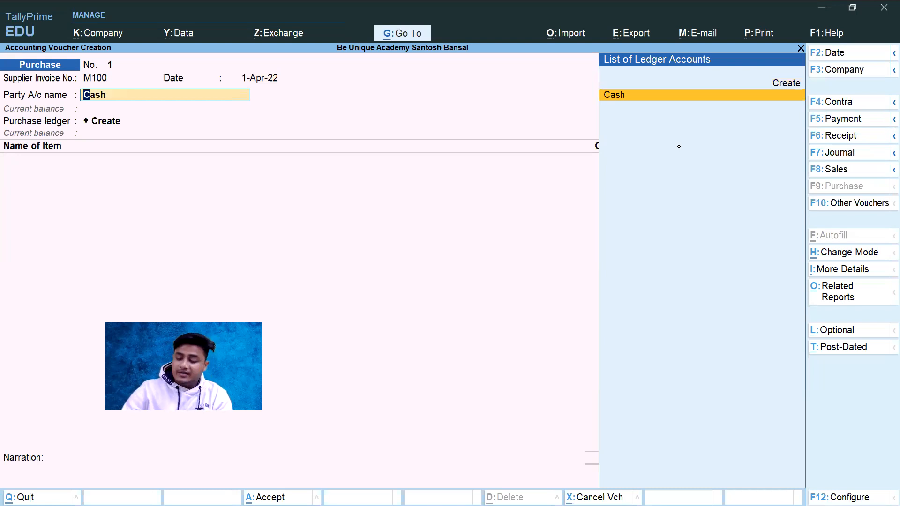
{"action": "key", "text": "BackSpace"}
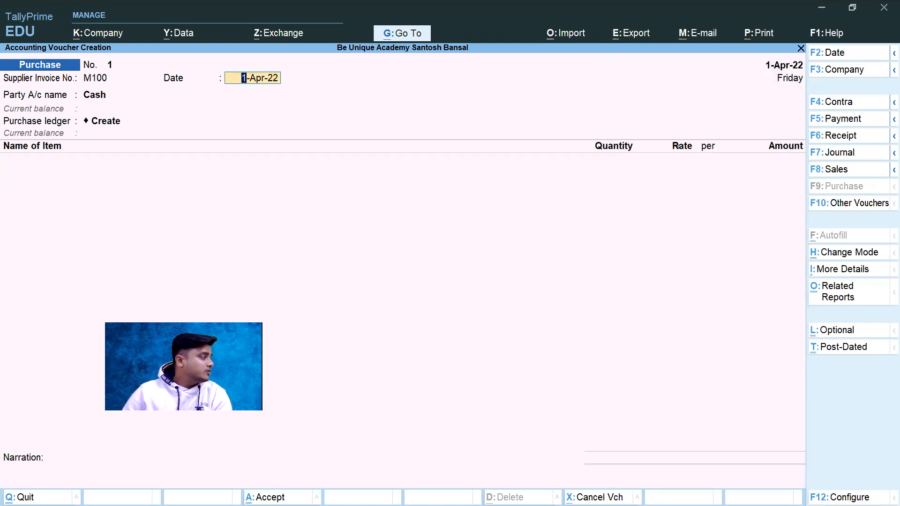
Step: Enter 2-4-22 as the supplier invoice date once more, restore 1-4-22, and return to that field
{"action": "key", "text": "Return"}
{"action": "key", "text": "BackSpace"}
{"action": "type", "text": "2-"}
{"action": "type", "text": "4-22"}
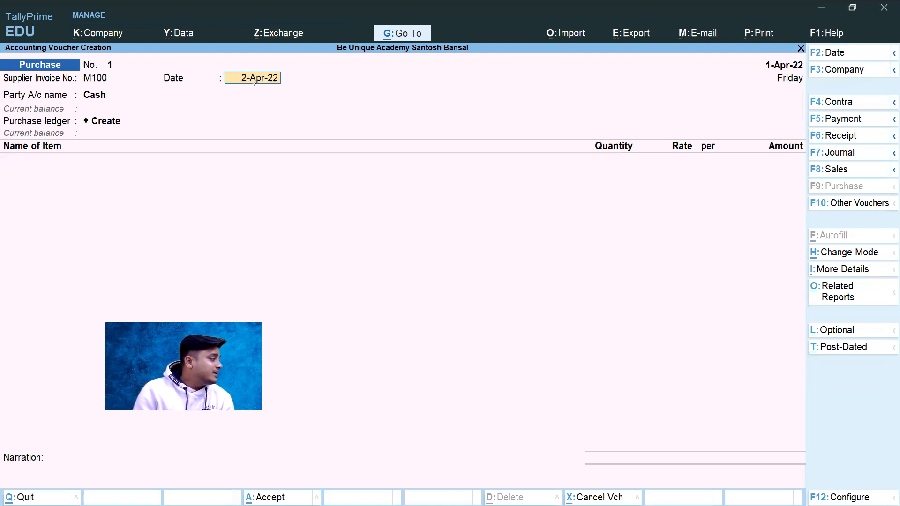
{"action": "type", "text": "1-"}
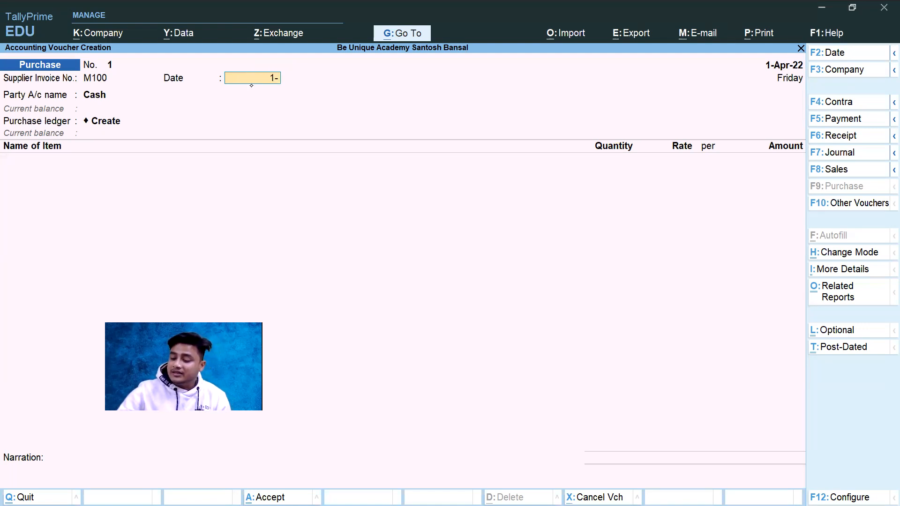
{"action": "type", "text": "4-22"}
{"action": "key", "text": "Return"}
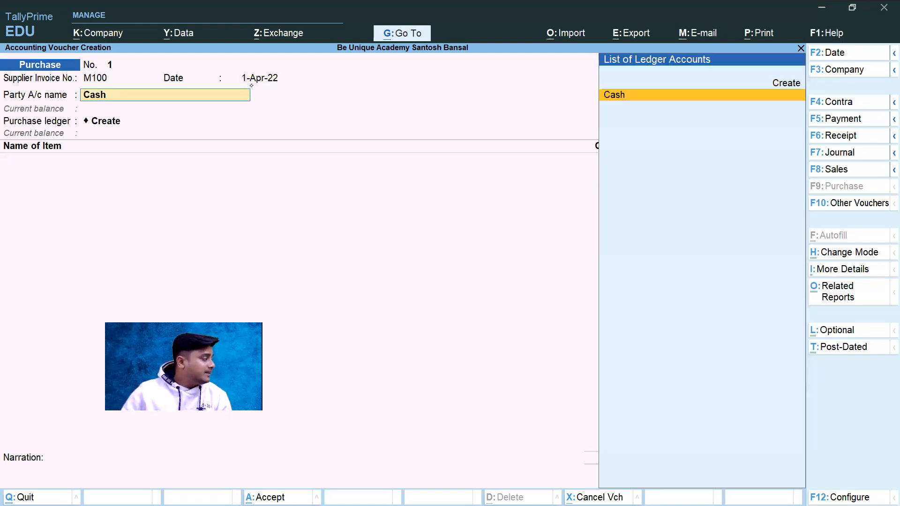
{"action": "key", "text": "BackSpace"}
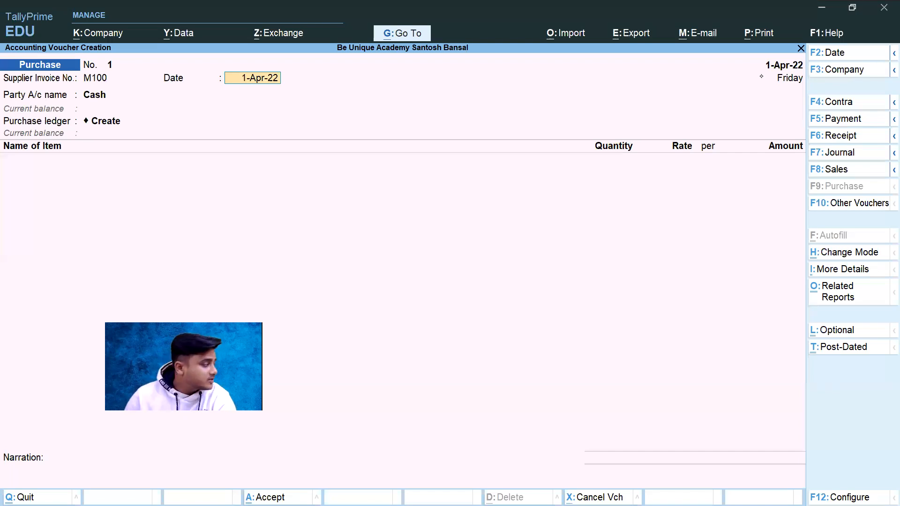
Step: Enter 1-4-22 as the voucher date, reopen the date change and accept 2-4-2022, keeping the supplier invoice date
{"action": "key", "text": "F2"}
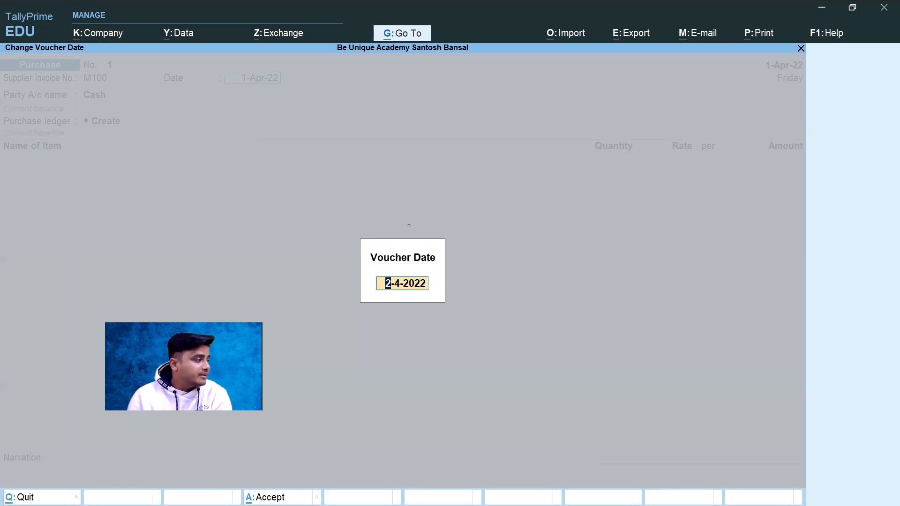
{"action": "type", "text": "1-4-22"}
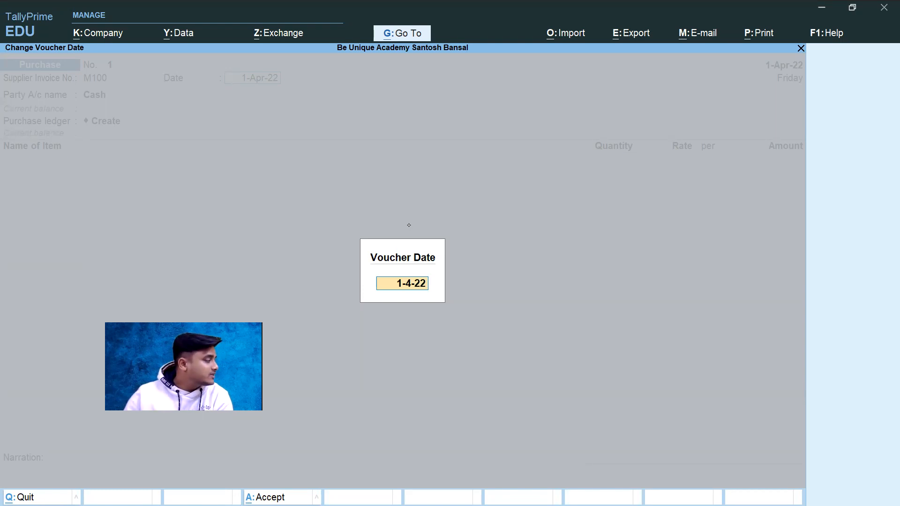
{"action": "key", "text": "Return"}
{"action": "key", "text": "BackSpace"}
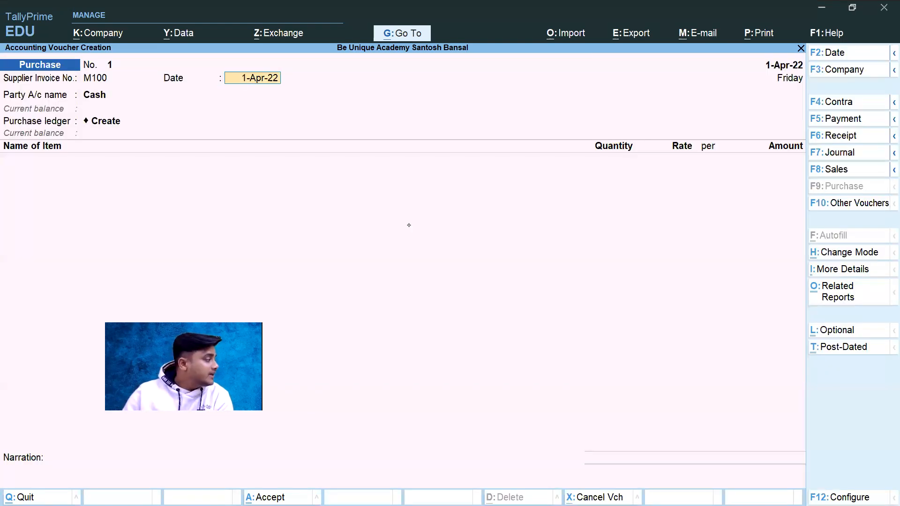
{"action": "key", "text": "F2"}
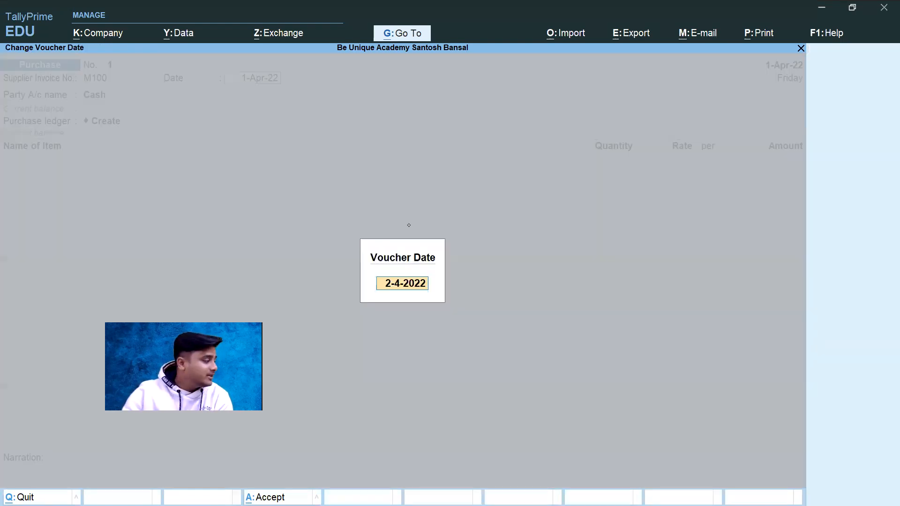
{"action": "key", "text": "Return"}
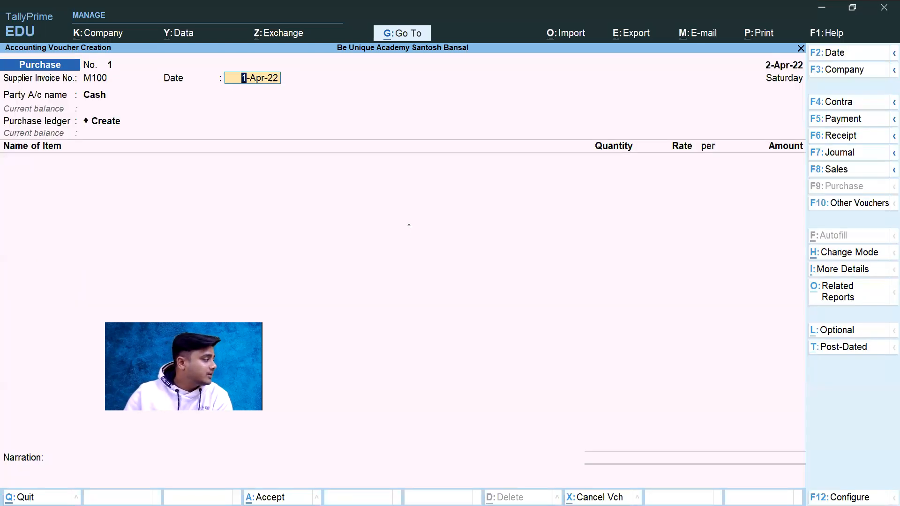
{"action": "key", "text": "Return"}
{"action": "key", "text": "BackSpace"}
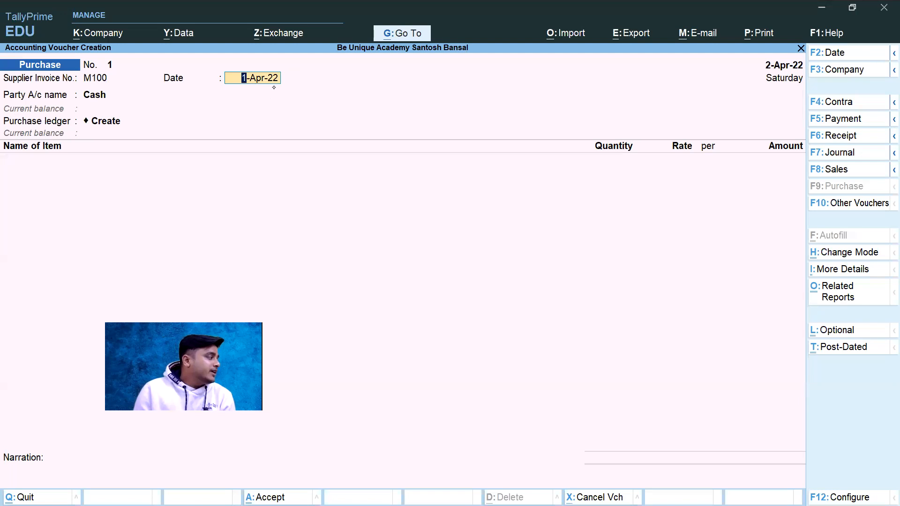
Step: Set the voucher date to 1-4-22, accept the supplier invoice date, and move on to the party account name
{"action": "left_click", "coordinate": [778, 65]}
{"action": "type", "text": "1"}
{"action": "type", "text": "-4-"}
{"action": "type", "text": "22"}
{"action": "key", "text": "Return"}
{"action": "key", "text": "Return"}
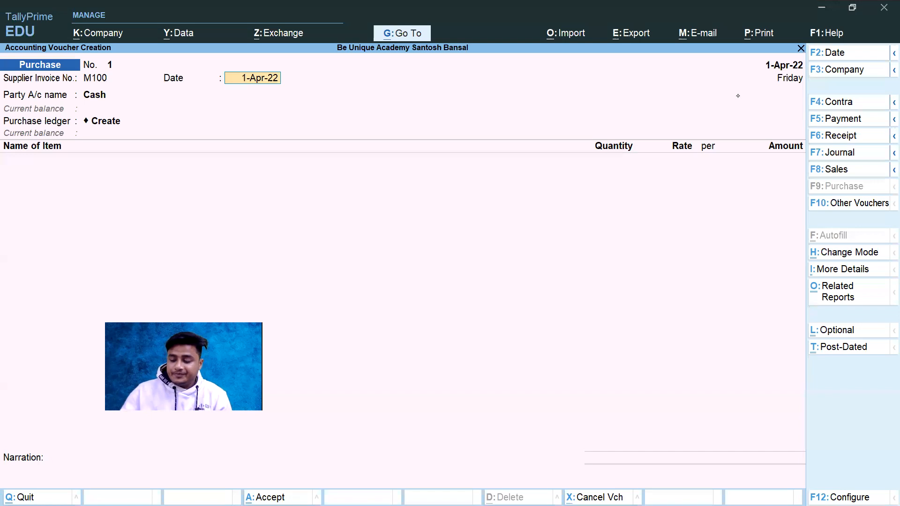
{"action": "key", "text": "Return"}
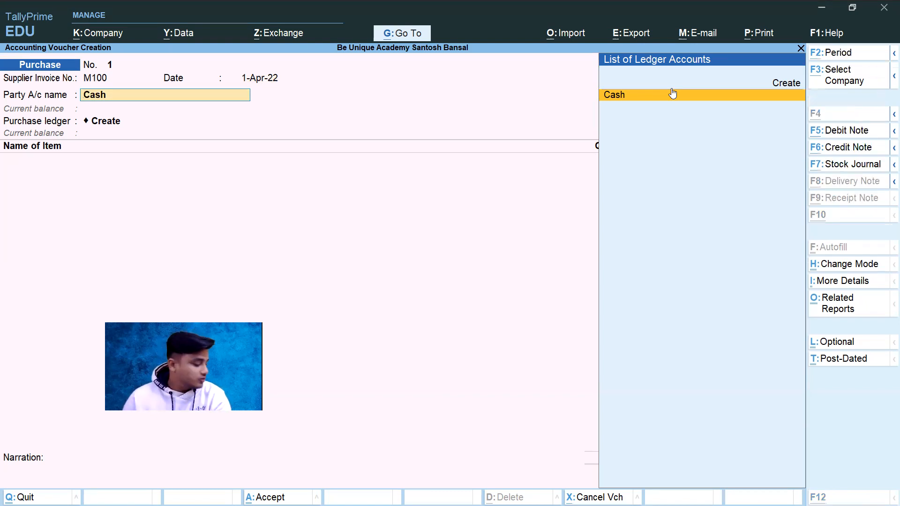
Step: Switch to the invoice PDF, handwrite an underlined, circled "party" with an arrow to it, and add a circled "Sun" below
{"action": "key", "text": "alt+Tab"}
{"action": "key", "text": "alt+Tab"}
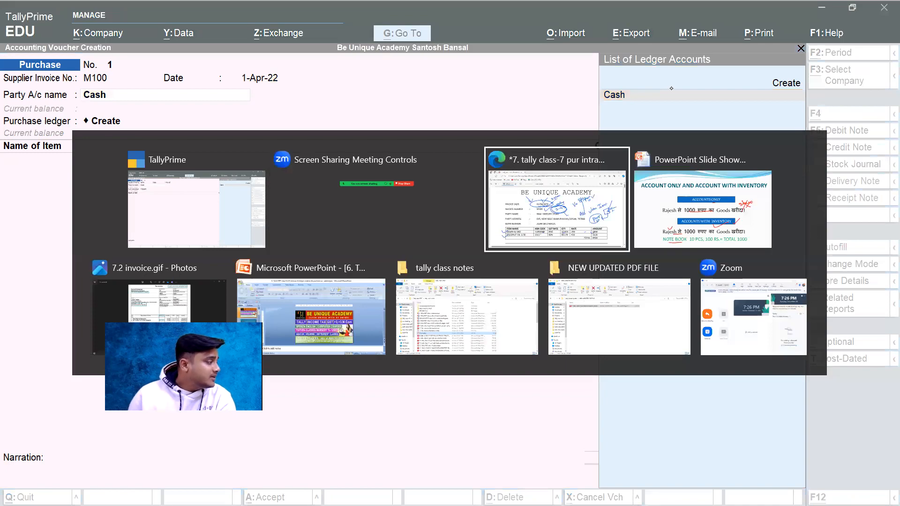
{"action": "mouse_move", "coordinate": [722, 149]}
{"action": "left_mouse_down"}
{"action": "mouse_move", "coordinate": [736, 157]}
{"action": "mouse_move", "coordinate": [785, 141]}
{"action": "left_mouse_up"}
{"action": "mouse_move", "coordinate": [741, 177]}
{"action": "left_mouse_down"}
{"action": "mouse_move", "coordinate": [784, 161]}
{"action": "mouse_move", "coordinate": [703, 159]}
{"action": "mouse_move", "coordinate": [804, 143]}
{"action": "mouse_move", "coordinate": [826, 153]}
{"action": "left_mouse_up"}
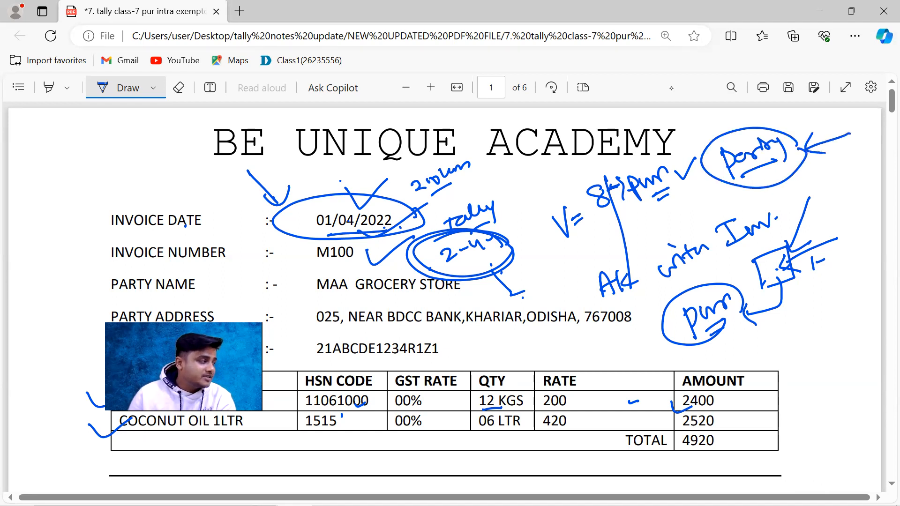
{"action": "left_click_drag", "start_coordinate": [782, 176], "coordinate": [814, 146]}
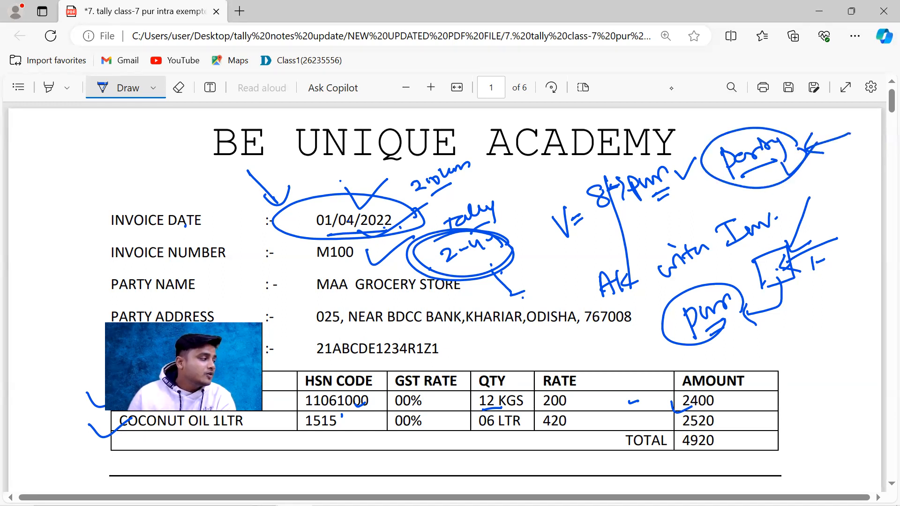
{"action": "mouse_move", "coordinate": [814, 179]}
{"action": "left_mouse_down"}
{"action": "mouse_move", "coordinate": [807, 193]}
{"action": "mouse_move", "coordinate": [830, 187]}
{"action": "mouse_move", "coordinate": [825, 166]}
{"action": "mouse_move", "coordinate": [800, 174]}
{"action": "left_mouse_up"}
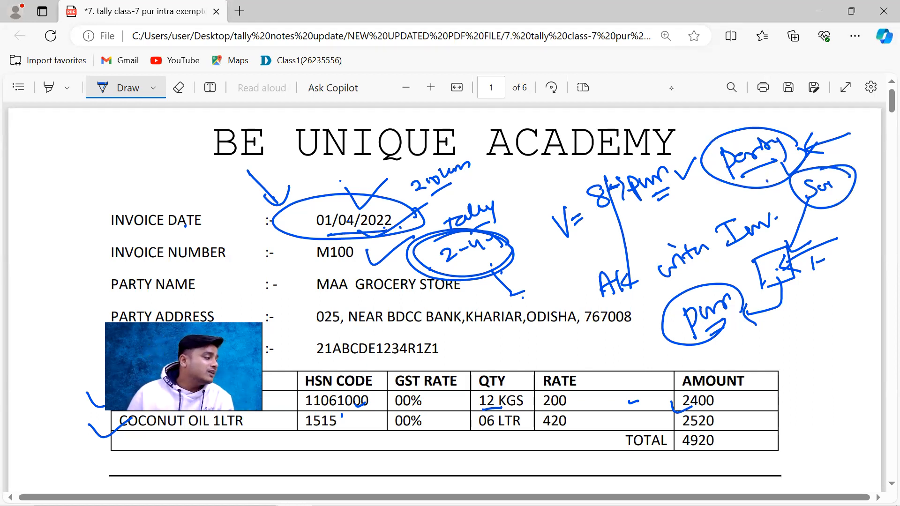
Step: Underline the party name MAA GROCERY STORE, write "A/c" beside it, and switch back to TallyPrime
{"action": "mouse_move", "coordinate": [313, 297]}
{"action": "left_mouse_down"}
{"action": "mouse_move", "coordinate": [482, 295]}
{"action": "mouse_move", "coordinate": [486, 287]}
{"action": "left_mouse_up"}
{"action": "mouse_move", "coordinate": [487, 281]}
{"action": "left_mouse_down"}
{"action": "mouse_move", "coordinate": [490, 293]}
{"action": "mouse_move", "coordinate": [503, 292]}
{"action": "left_mouse_up"}
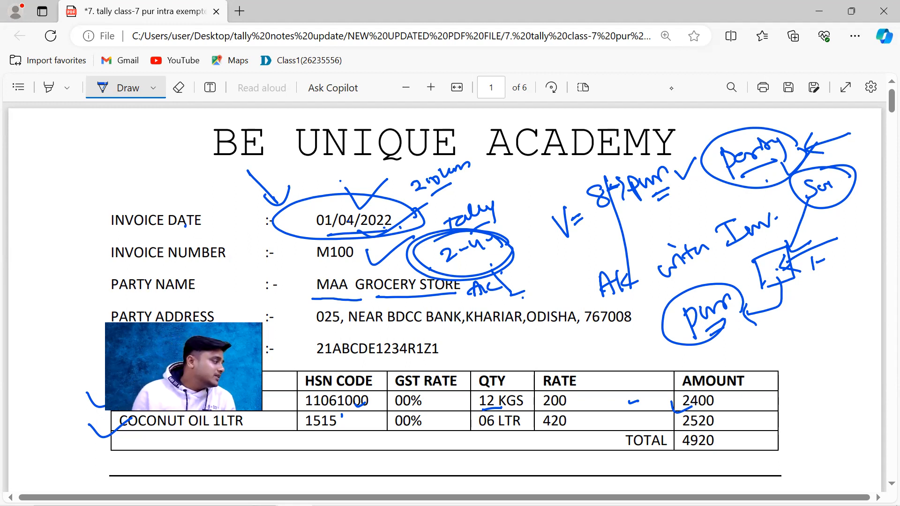
{"action": "left_click_drag", "start_coordinate": [327, 297], "coordinate": [336, 296]}
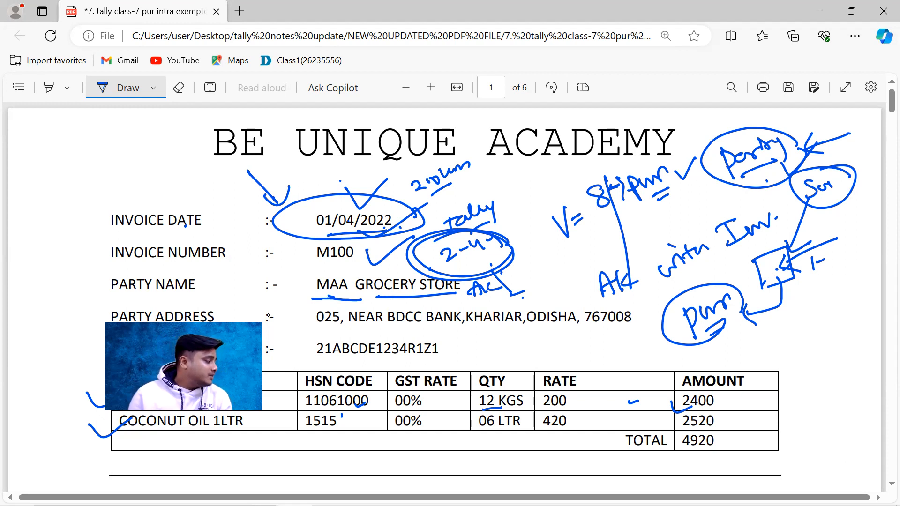
{"action": "key", "text": "alt+Tab"}
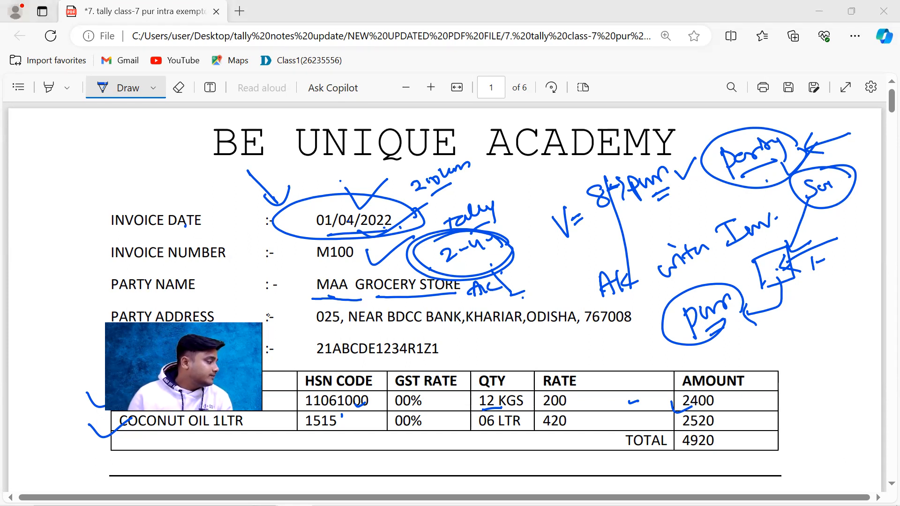
Step: Leave the invoice PDF, search Windows for "VIR", and launch the On-Screen Keyboard
{"action": "left_click_drag", "start_coordinate": [313, 300], "coordinate": [470, 295]}
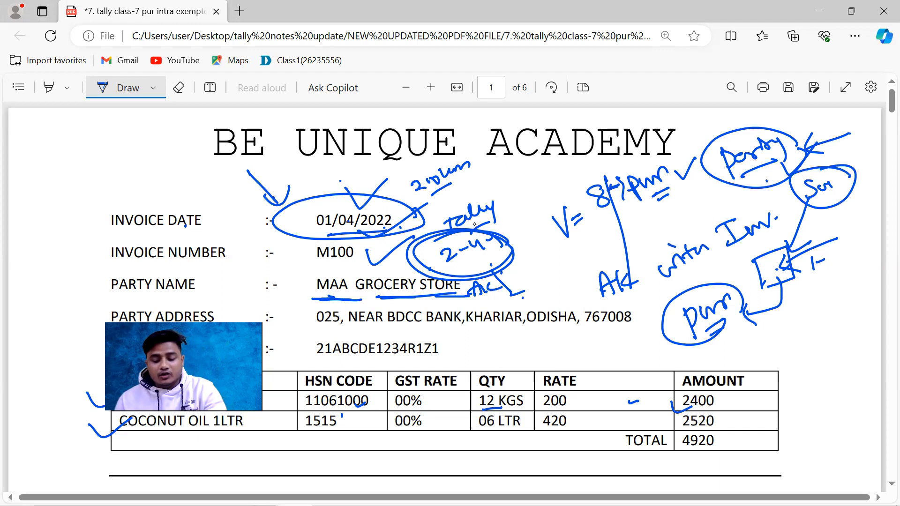
{"action": "key", "text": "alt+Tab"}
{"action": "key", "text": "alt+Tab"}
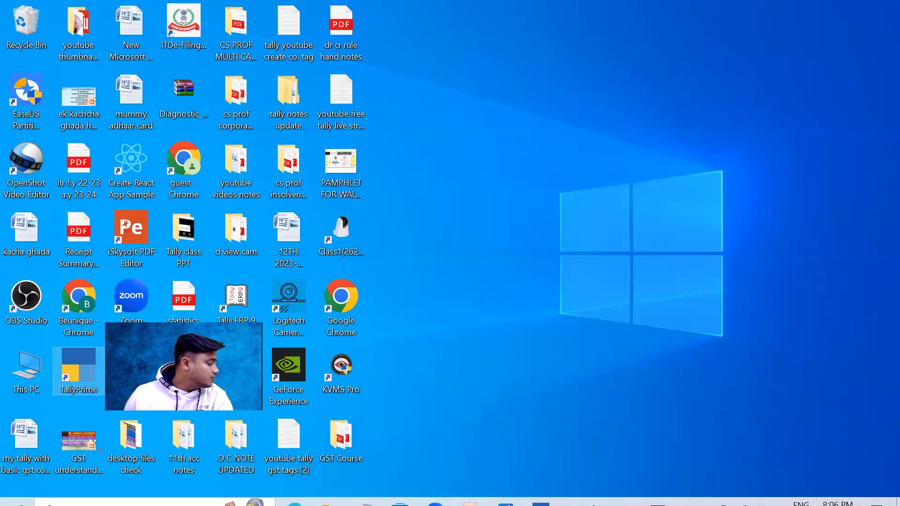
{"action": "left_click", "coordinate": [100, 493]}
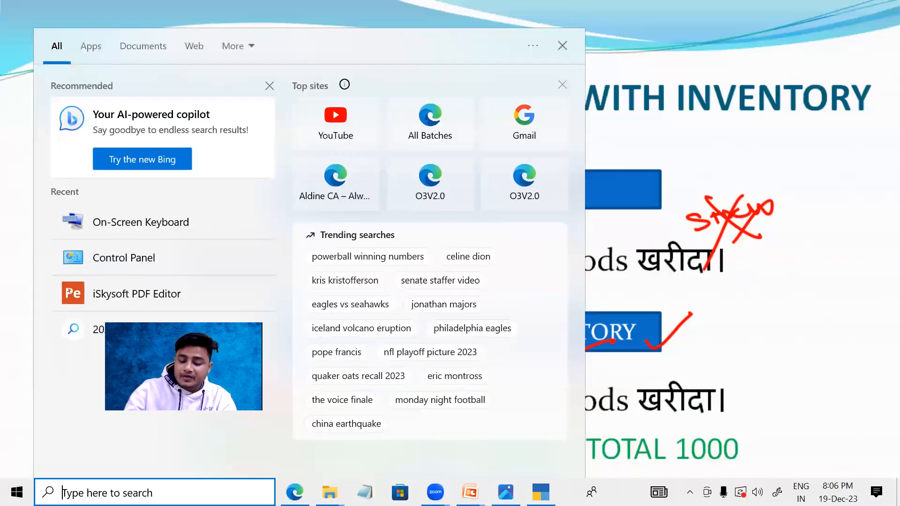
{"action": "type", "text": "VIR"}
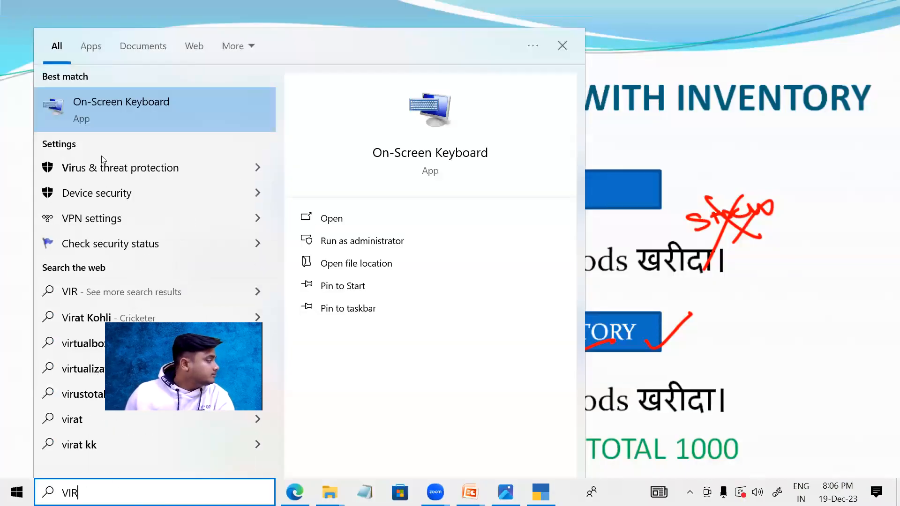
{"action": "left_click", "coordinate": [117, 104]}
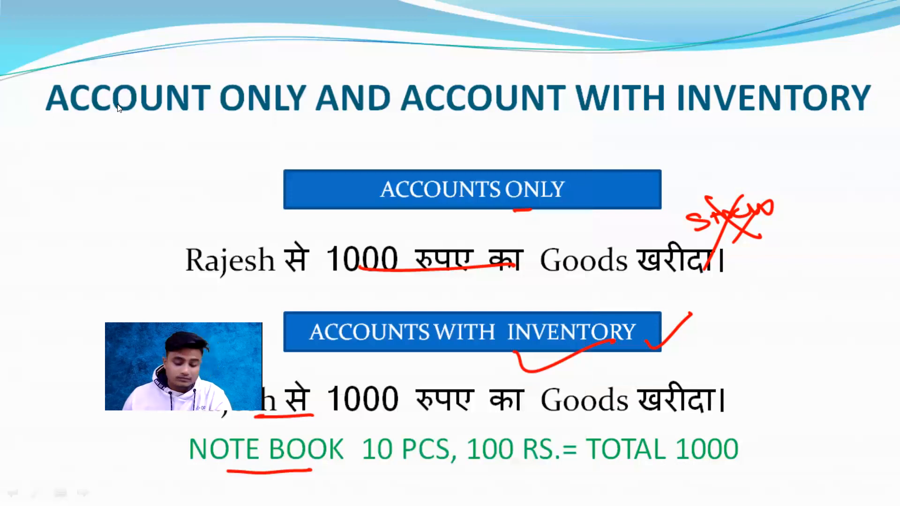
Step: Switch to the purchase voucher in TallyPrime and point out the Alt key on the On-Screen Keyboard
{"action": "key", "text": "alt+Tab"}
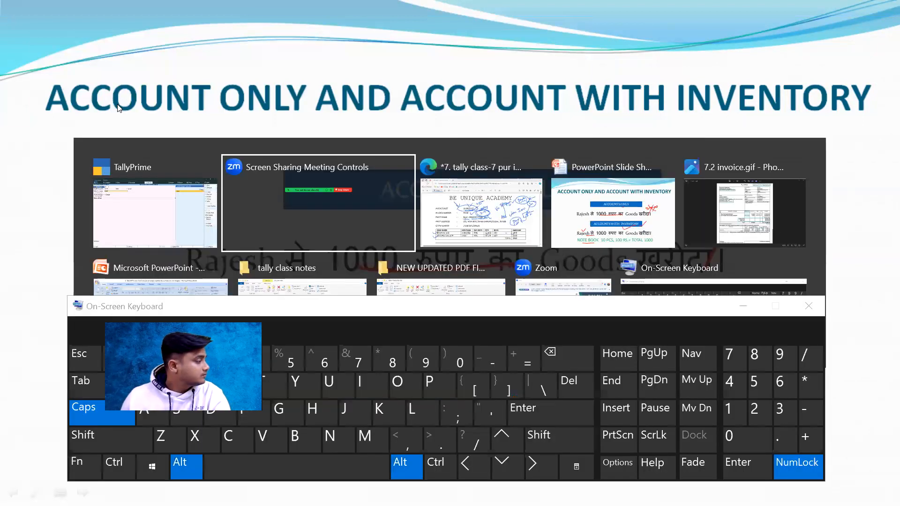
{"action": "key", "text": "Tab"}
{"action": "key", "text": "Tab"}
{"action": "key", "text": "Tab"}
{"action": "key", "text": "Tab"}
{"action": "key", "text": "Tab"}
{"action": "key", "text": "Tab"}
{"action": "key", "text": "Tab"}
{"action": "key", "text": "Tab"}
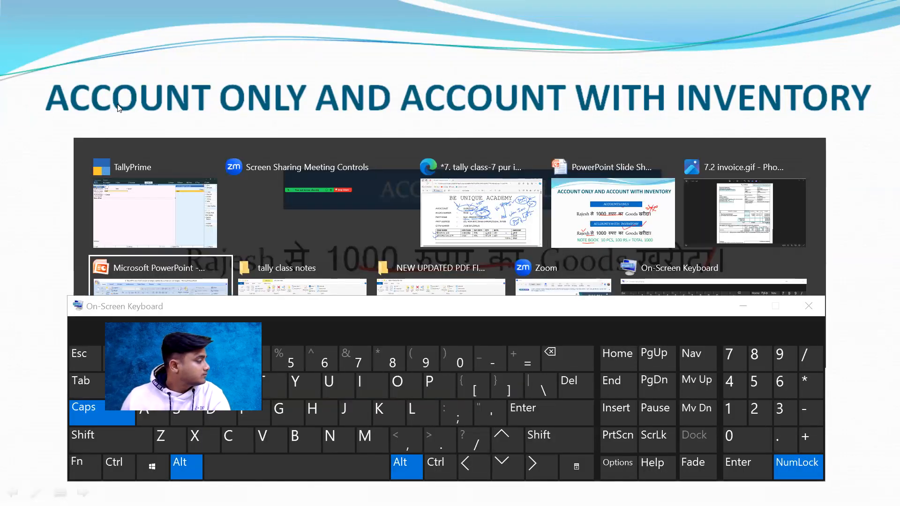
{"action": "key", "text": "Tab"}
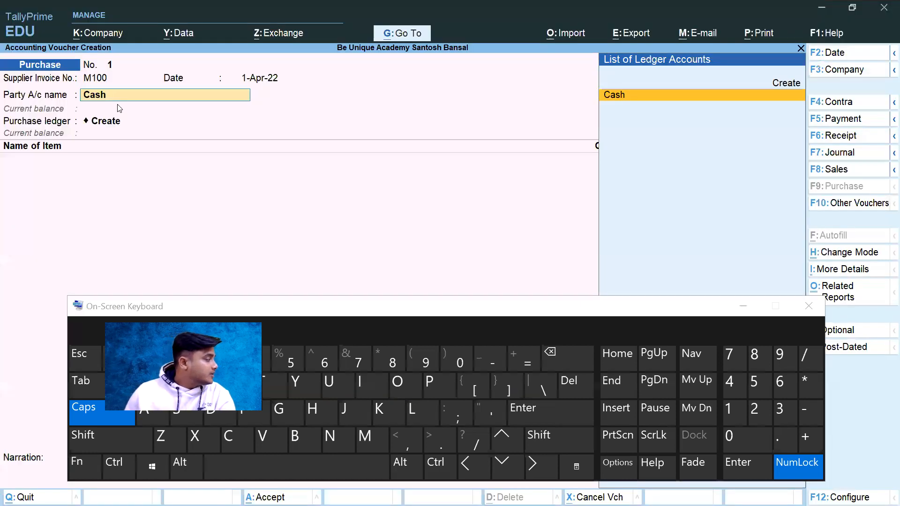
{"action": "left_click", "coordinate": [194, 460]}
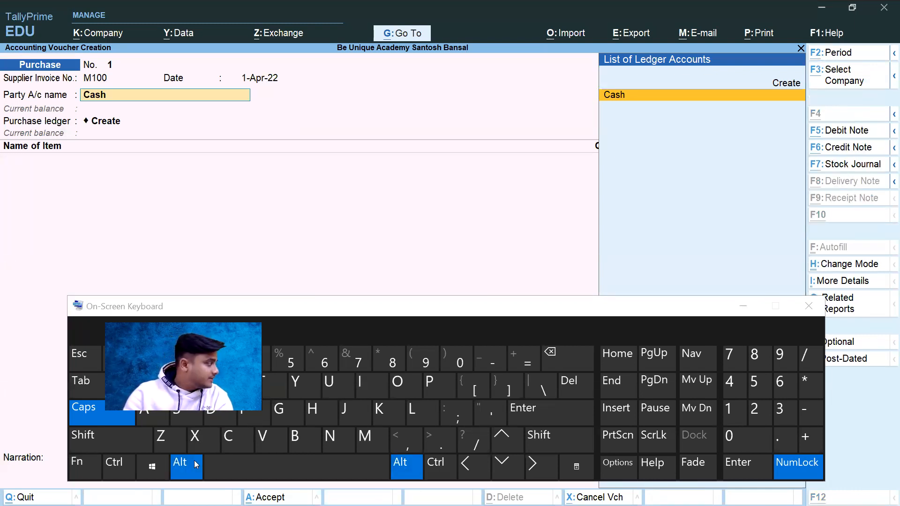
{"action": "left_click", "coordinate": [194, 460]}
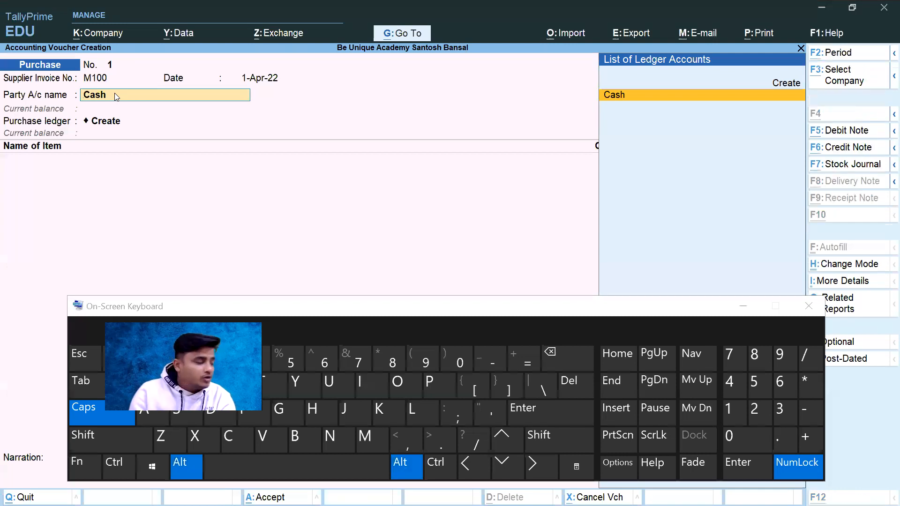
Step: Open a new ledger form from the party account name, cancel it, reopen it through the ledger list's Create option, and cancel again
{"action": "key", "text": "alt+c"}
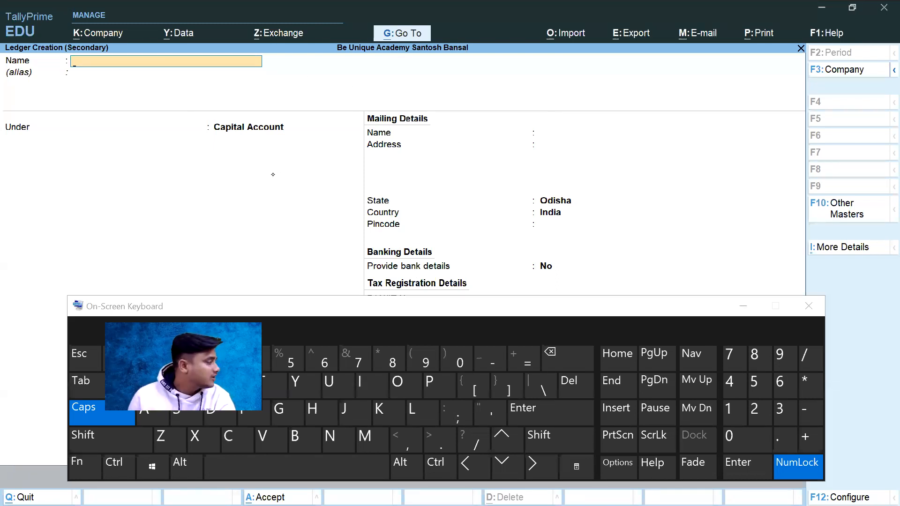
{"action": "key", "text": "Escape"}
{"action": "key", "text": "BackSpace"}
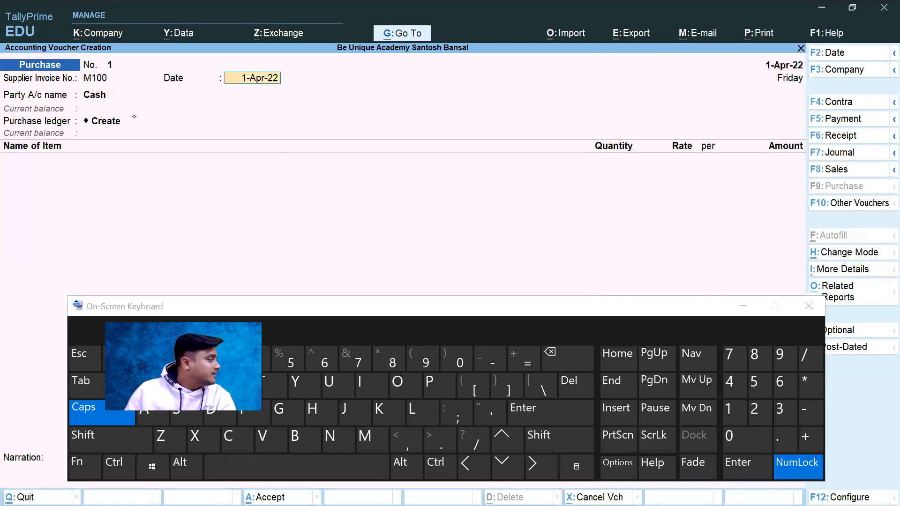
{"action": "key", "text": "Return"}
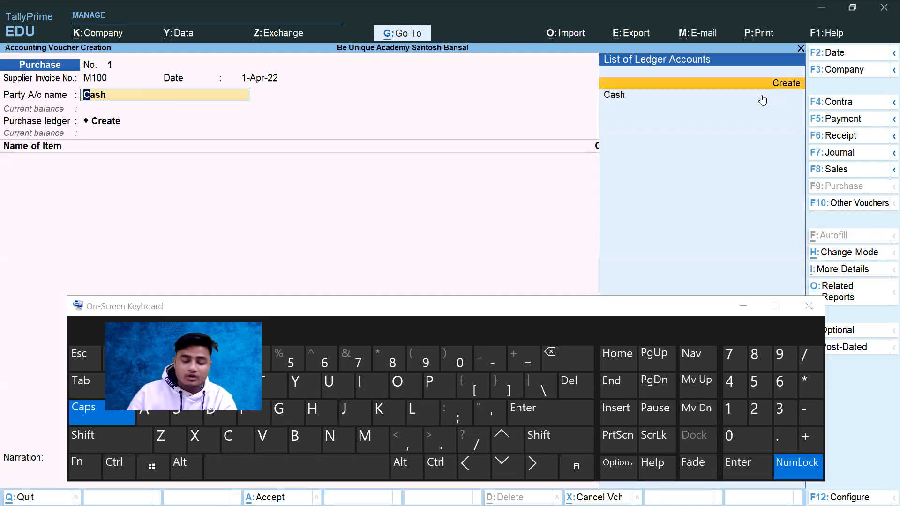
{"action": "key", "text": "Return"}
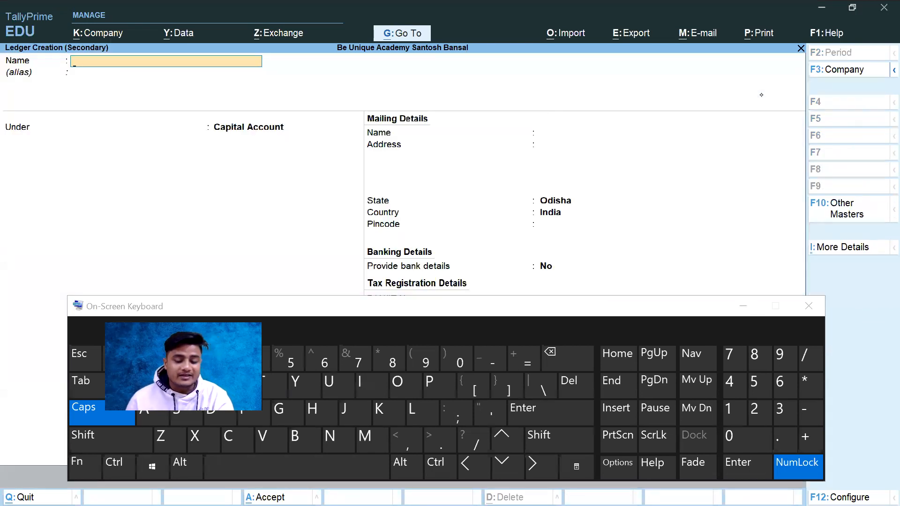
{"action": "key", "text": "Escape"}
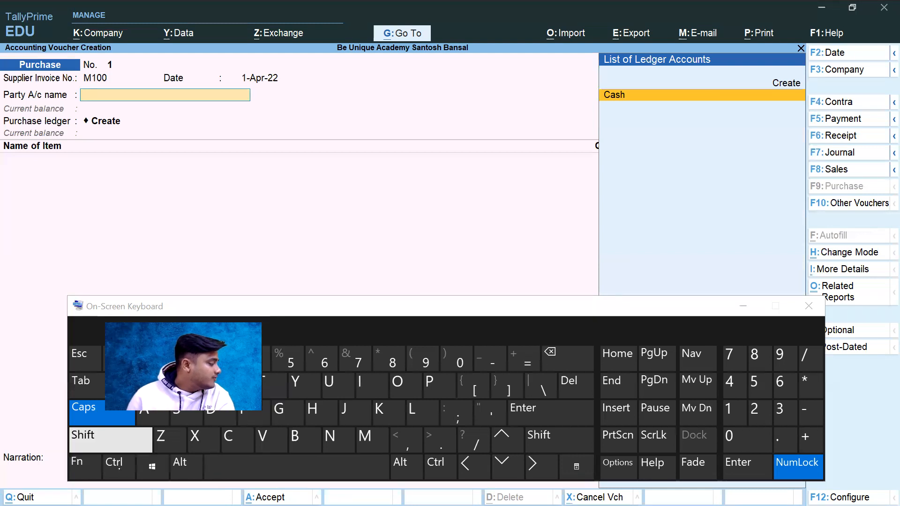
Step: Minimize the On-Screen Keyboard and start creating a new ledger from the party account name
{"action": "left_click", "coordinate": [84, 467]}
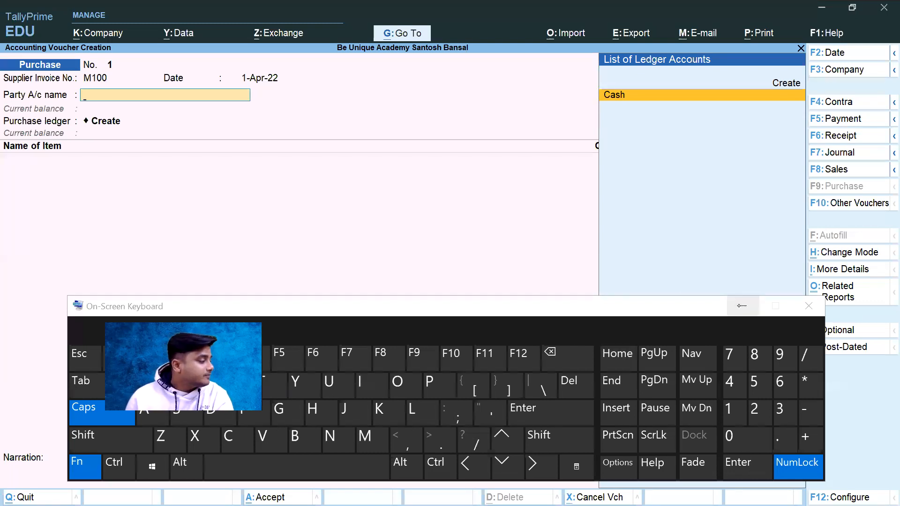
{"action": "left_click", "coordinate": [743, 306]}
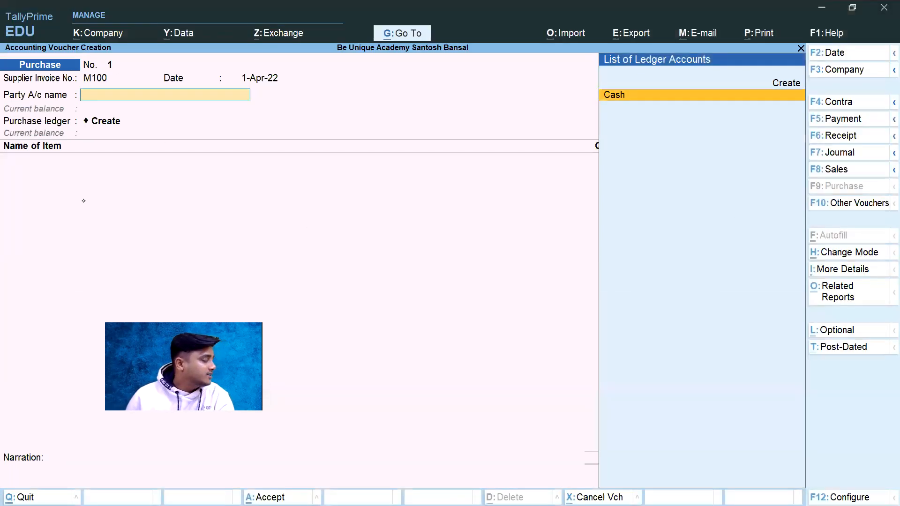
{"action": "key", "text": "alt+c"}
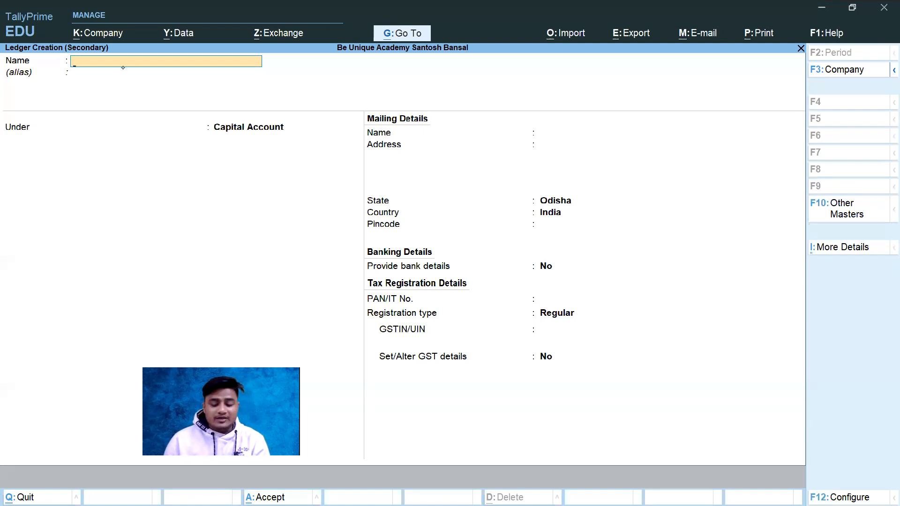
Step: Switch to the invoice PDF to check the party name, and return to the ledger creation form in TallyPrime
{"action": "key", "text": "alt"}
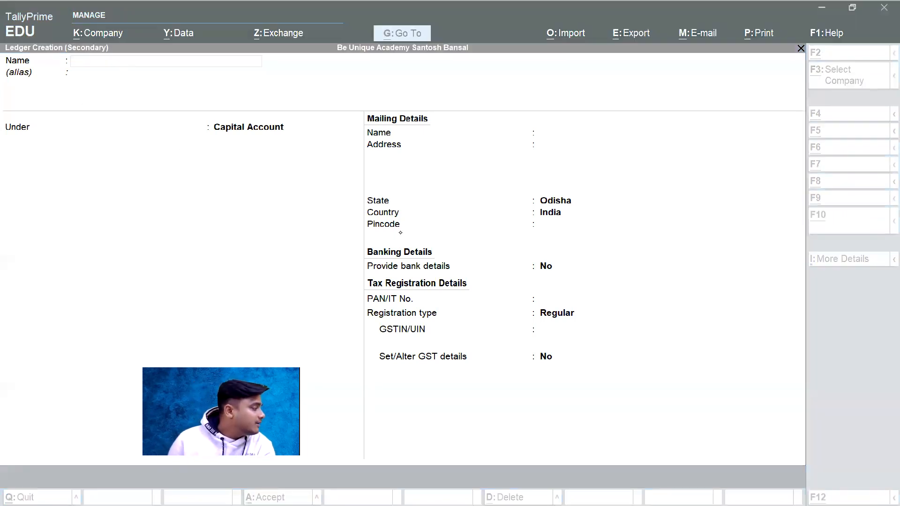
{"action": "key", "text": "alt+Tab"}
{"action": "key", "text": "alt+Tab"}
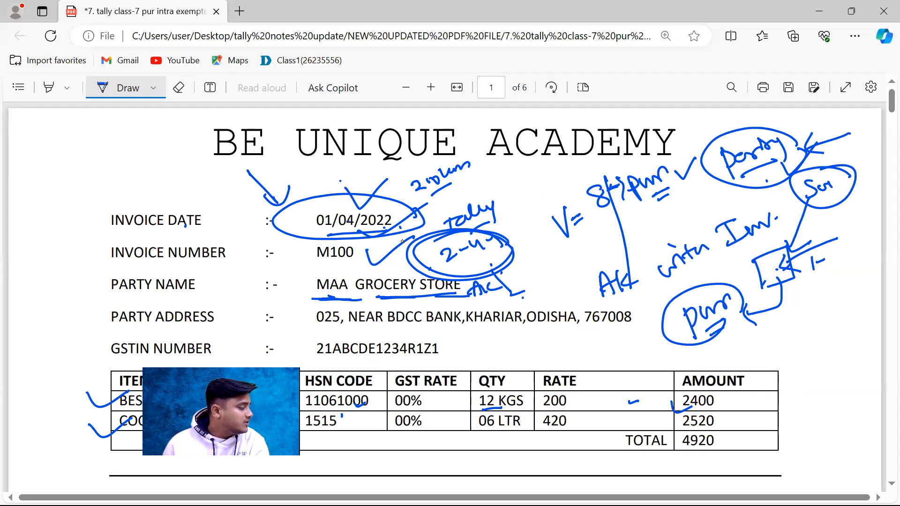
{"action": "key", "text": "alt+Tab"}
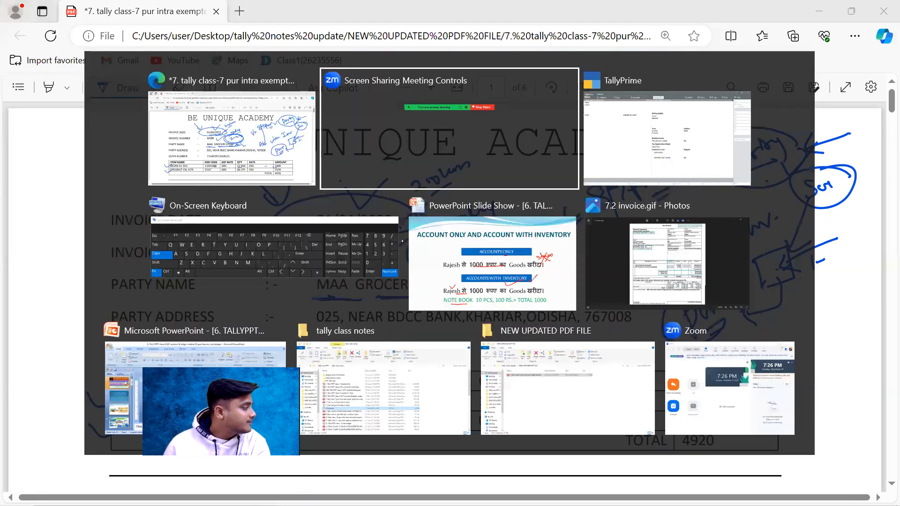
{"action": "key", "text": "alt+Tab"}
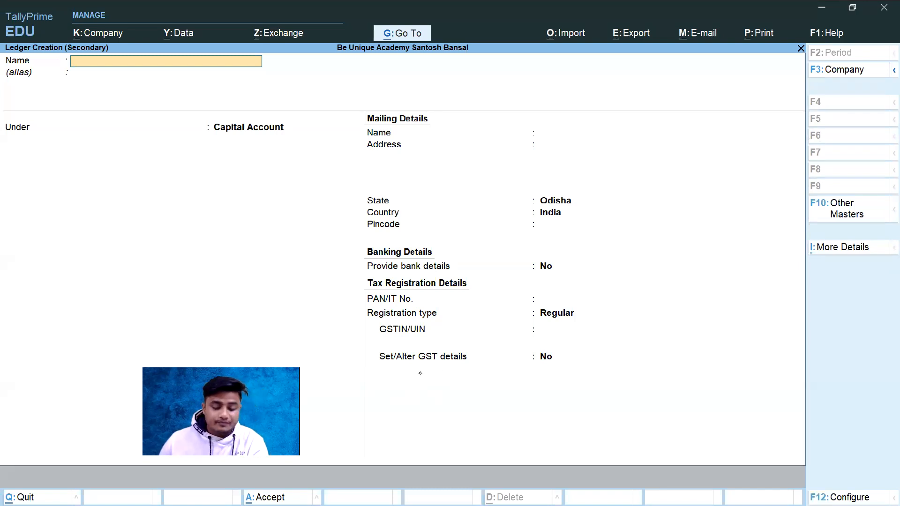
{"action": "key", "text": "alt+Tab"}
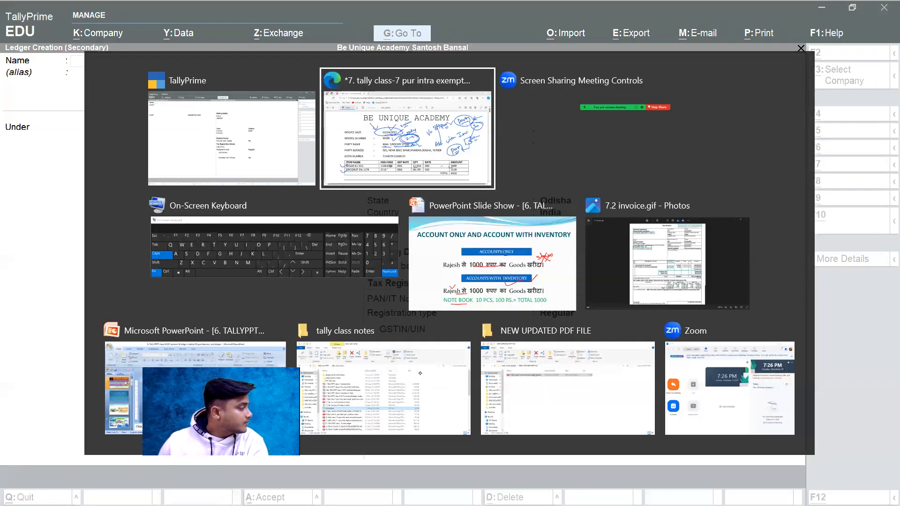
{"action": "key", "text": "alt+Tab"}
{"action": "key", "text": "alt+Tab"}
{"action": "left_click", "coordinate": [815, 304]}
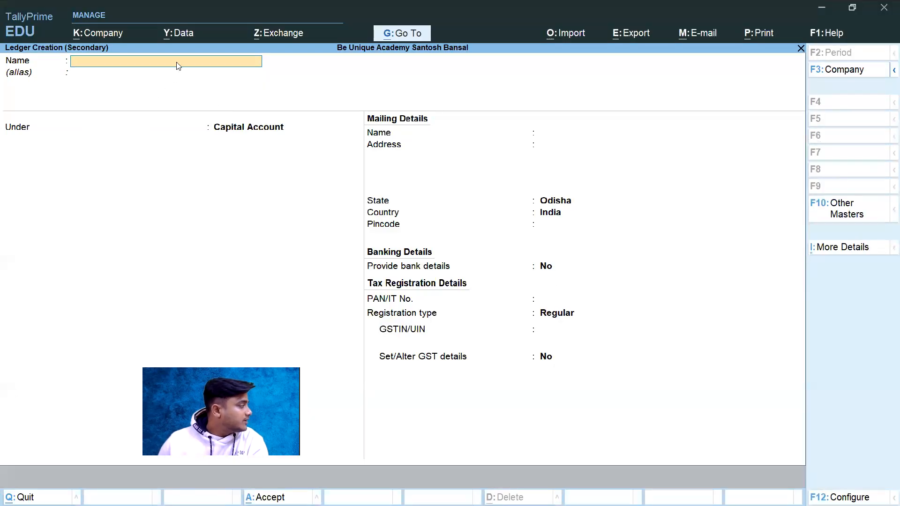
Step: Name the new party ledger MAA GROCERY STORE in capital letters
{"action": "type", "text": "Maa"}
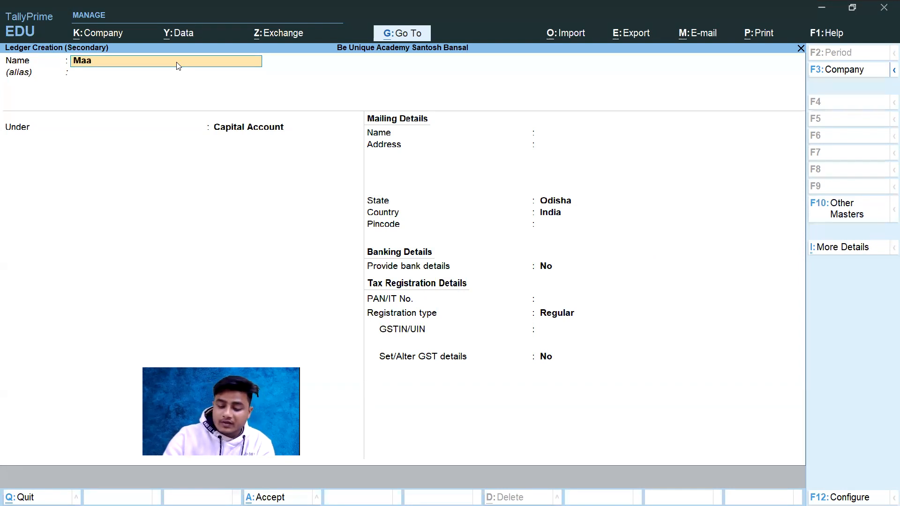
{"action": "key", "text": "BackSpace"}
{"action": "key", "text": "BackSpace"}
{"action": "key", "text": "BackSpace"}
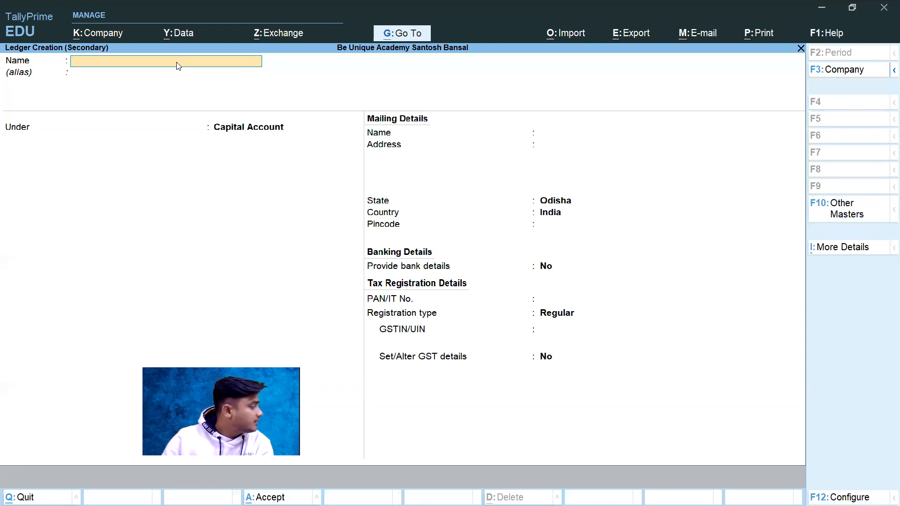
{"action": "type", "text": "MAA"}
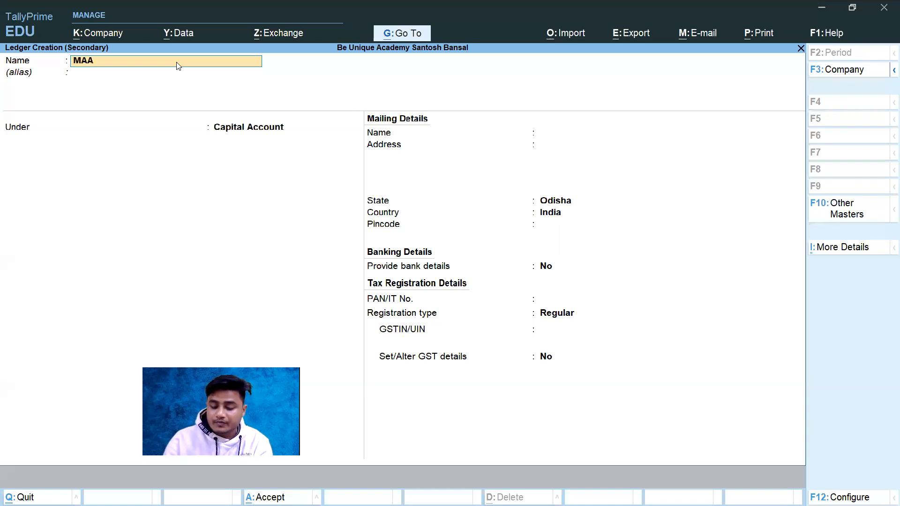
{"action": "type", "text": " GROCE"}
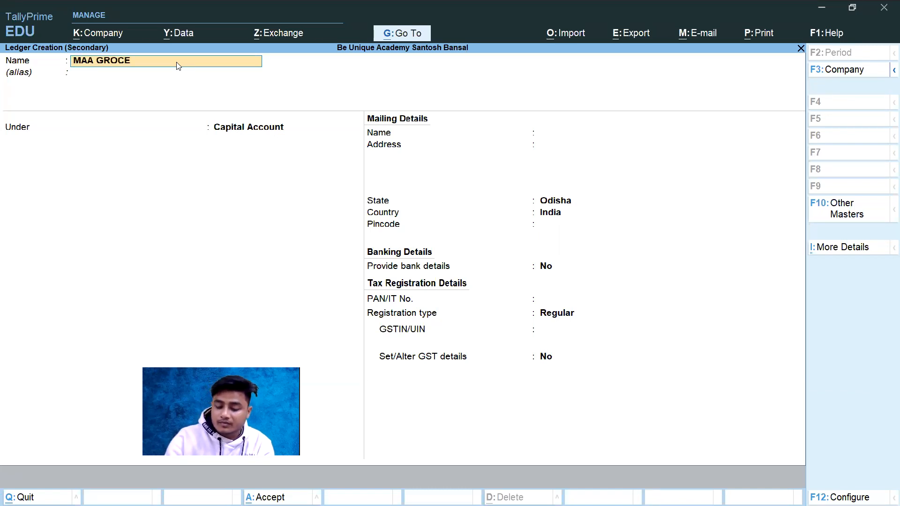
{"action": "type", "text": "RY STORE"}
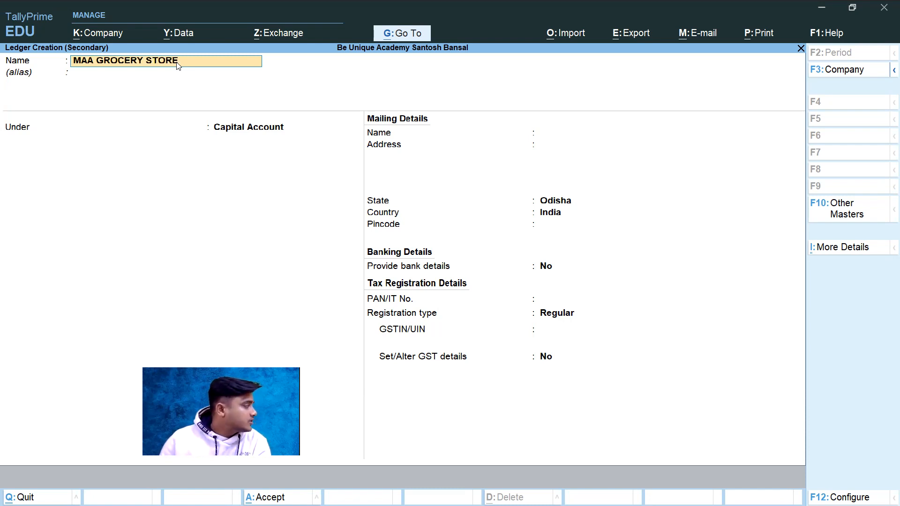
Step: Accept the ledger name and enter CHINTU KI DUKAN as its alias
{"action": "key", "text": "Return"}
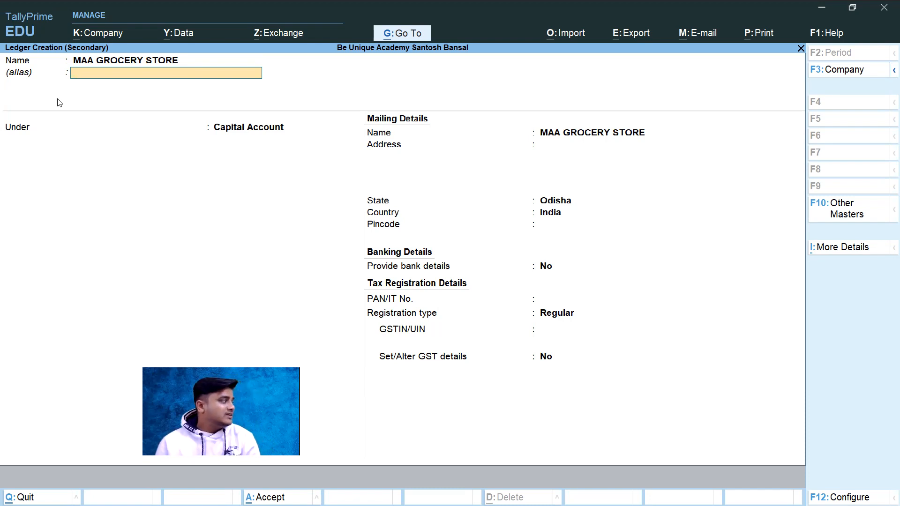
{"action": "type", "text": "CHINTU"}
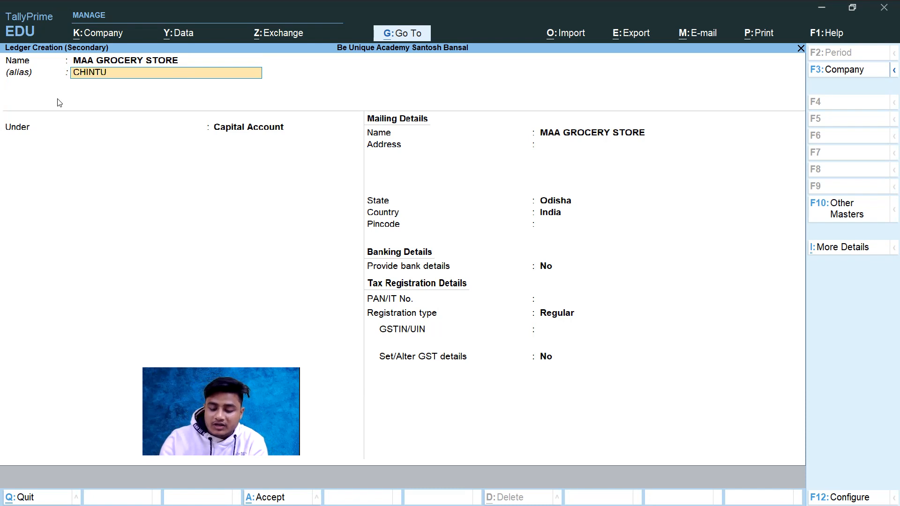
{"action": "type", "text": " KI DUKAN"}
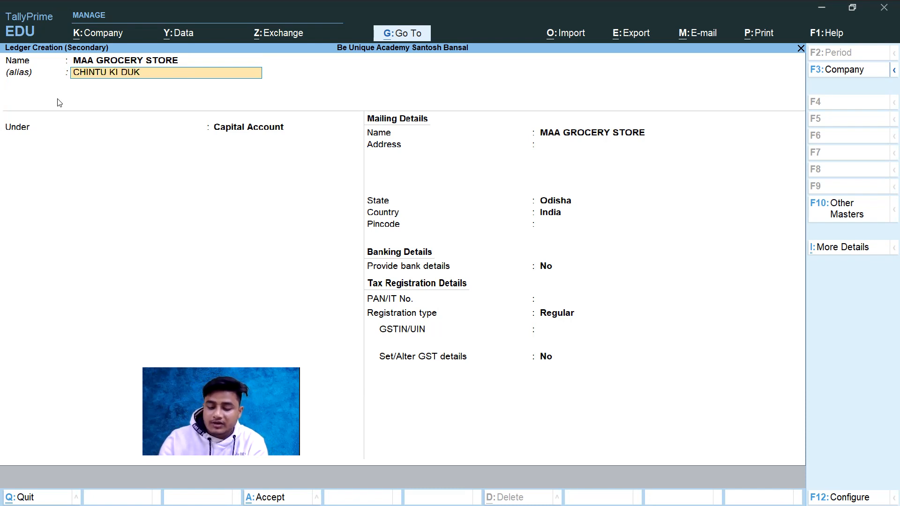
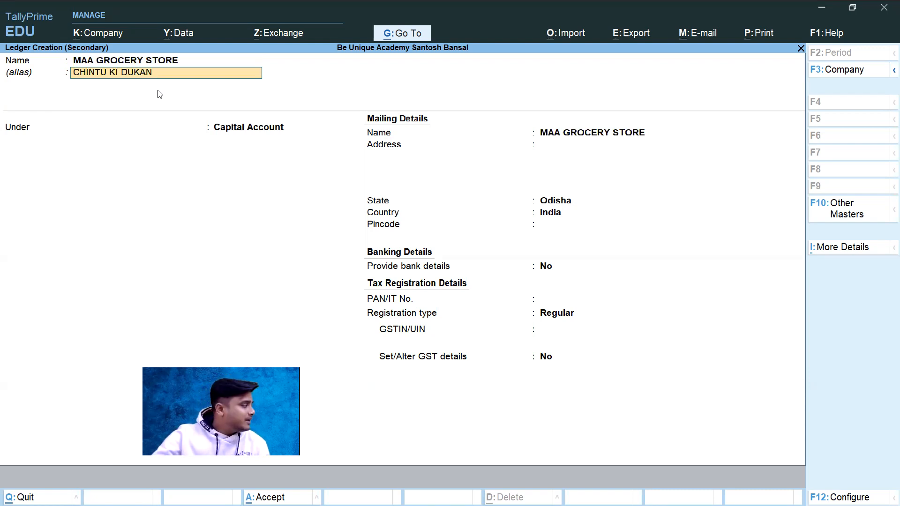
Step: Clear the ledger's alias, leave it blank and proceed to choosing the parent group
{"action": "key", "text": "BackSpace"}
{"action": "key", "text": "BackSpace"}
{"action": "key", "text": "BackSpace"}
{"action": "key", "text": "BackSpace"}
{"action": "key", "text": "BackSpace"}
{"action": "key", "text": "BackSpace"}
{"action": "key", "text": "BackSpace"}
{"action": "key", "text": "BackSpace"}
{"action": "key", "text": "BackSpace"}
{"action": "key", "text": "BackSpace"}
{"action": "key", "text": "BackSpace"}
{"action": "key", "text": "BackSpace"}
{"action": "key", "text": "BackSpace"}
{"action": "key", "text": "BackSpace"}
{"action": "key", "text": "BackSpace"}
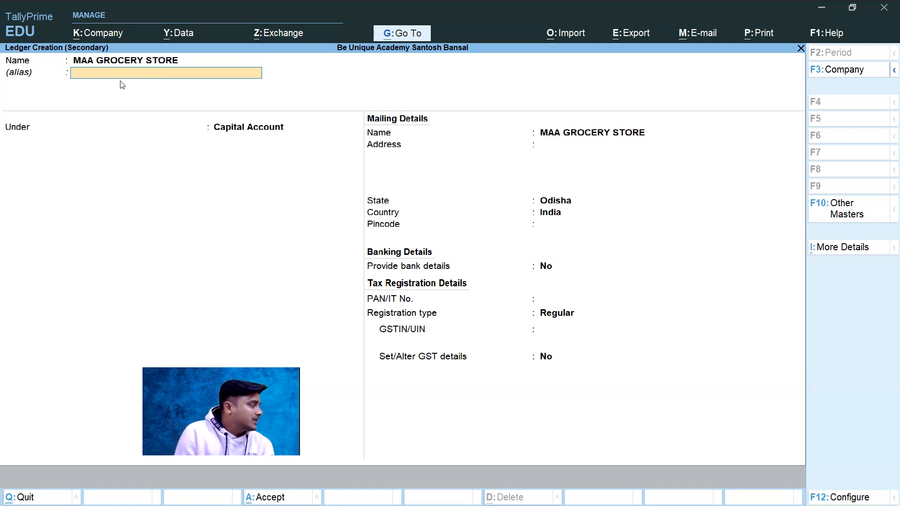
{"action": "key", "text": "Return"}
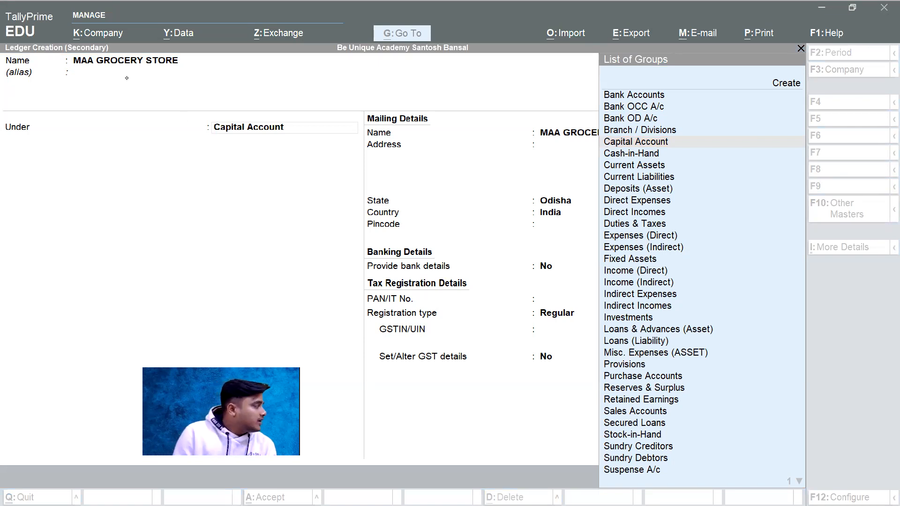
{"action": "left_click", "coordinate": [111, 75]}
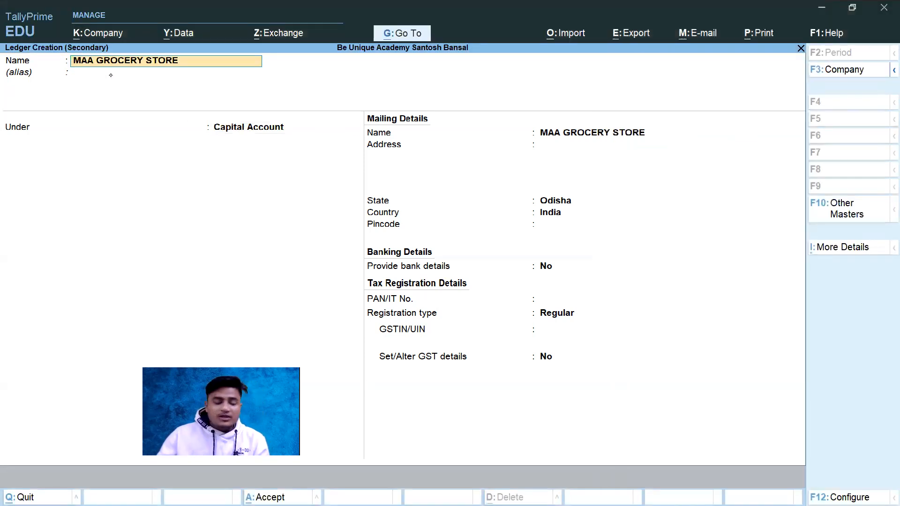
{"action": "left_click", "coordinate": [111, 75]}
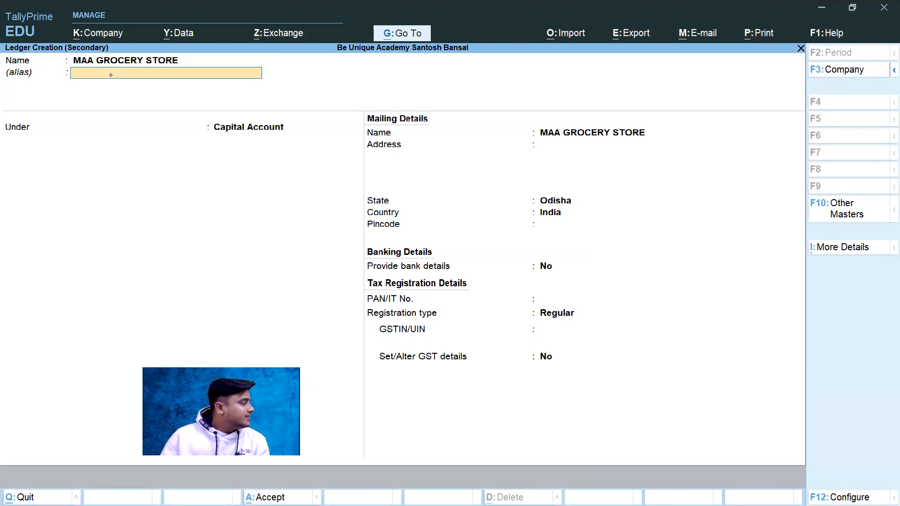
{"action": "key", "text": "Return"}
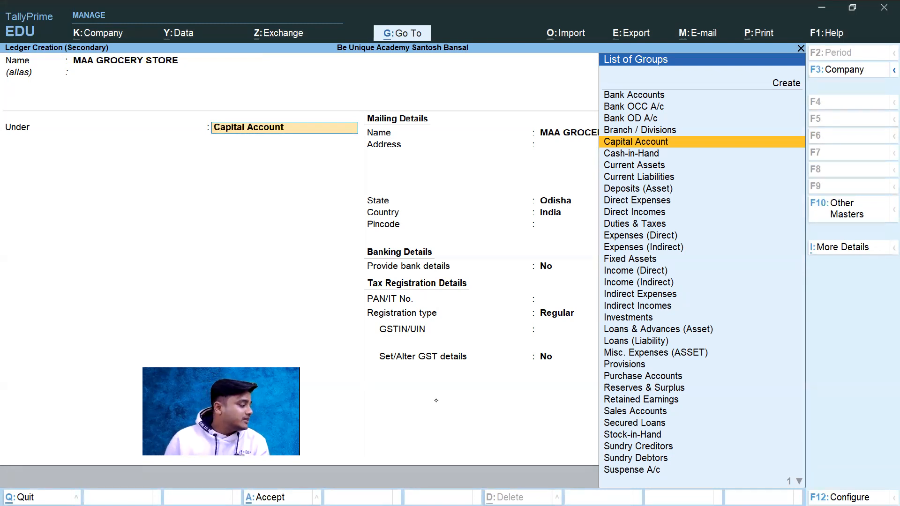
Step: Switch to the PowerPoint slide show and go back to the slide defining Sundry Debtors and Sundry Creditors
{"action": "key", "text": "alt+Tab"}
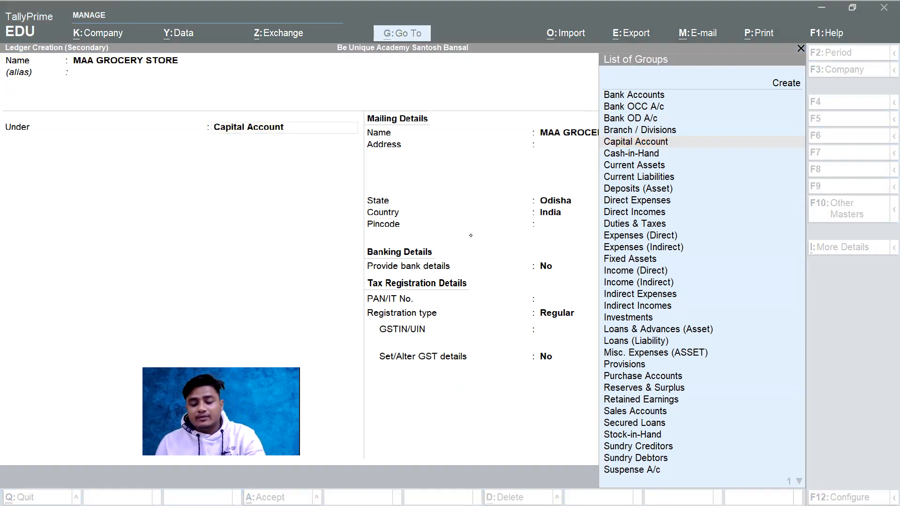
{"action": "key", "text": "alt+Tab"}
{"action": "key", "text": "alt+Tab"}
{"action": "key", "text": "alt+Tab"}
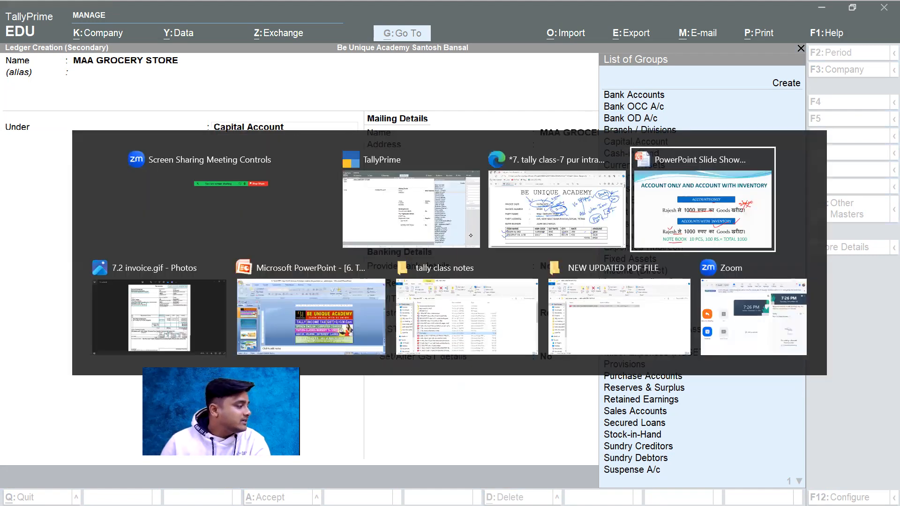
{"action": "key", "text": "Left"}
{"action": "key", "text": "Left"}
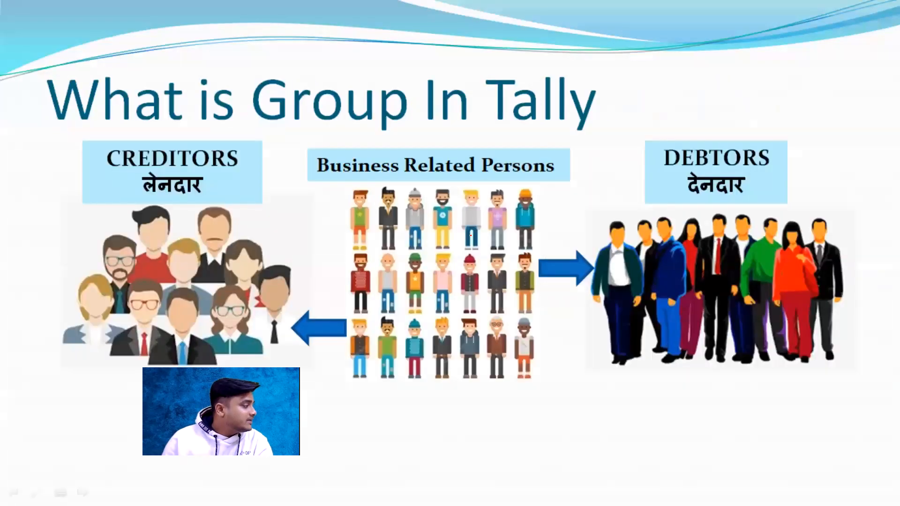
{"action": "key", "text": "Left"}
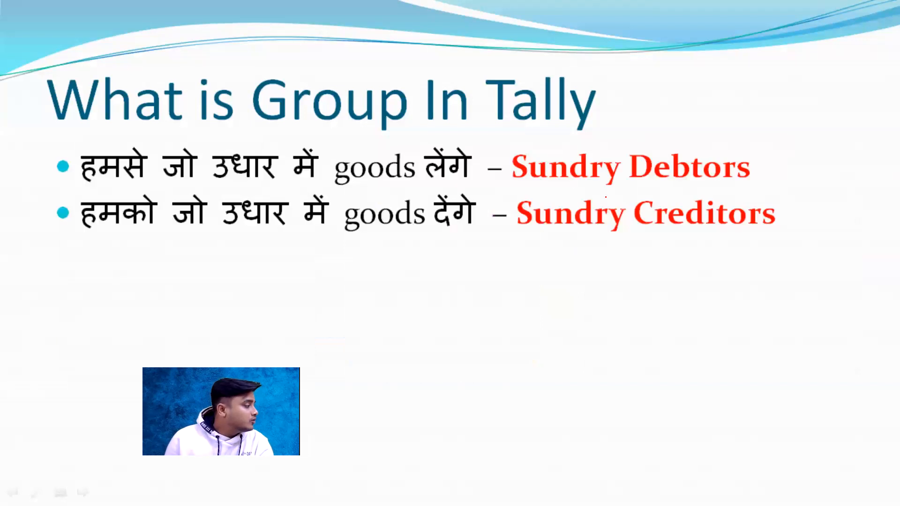
Step: Mark up the second definition in red, circling Sundry Creditors and the word for credit and linking them with an arrow
{"action": "mouse_move", "coordinate": [579, 236]}
{"action": "left_mouse_down"}
{"action": "mouse_move", "coordinate": [669, 235]}
{"action": "mouse_move", "coordinate": [679, 186]}
{"action": "mouse_move", "coordinate": [501, 203]}
{"action": "left_mouse_up"}
{"action": "left_click_drag", "start_coordinate": [549, 236], "coordinate": [702, 238]}
{"action": "mouse_move", "coordinate": [154, 238]}
{"action": "left_mouse_down"}
{"action": "mouse_move", "coordinate": [280, 226]}
{"action": "mouse_move", "coordinate": [301, 239]}
{"action": "mouse_move", "coordinate": [398, 233]}
{"action": "left_mouse_up"}
{"action": "left_click_drag", "start_coordinate": [250, 238], "coordinate": [308, 228]}
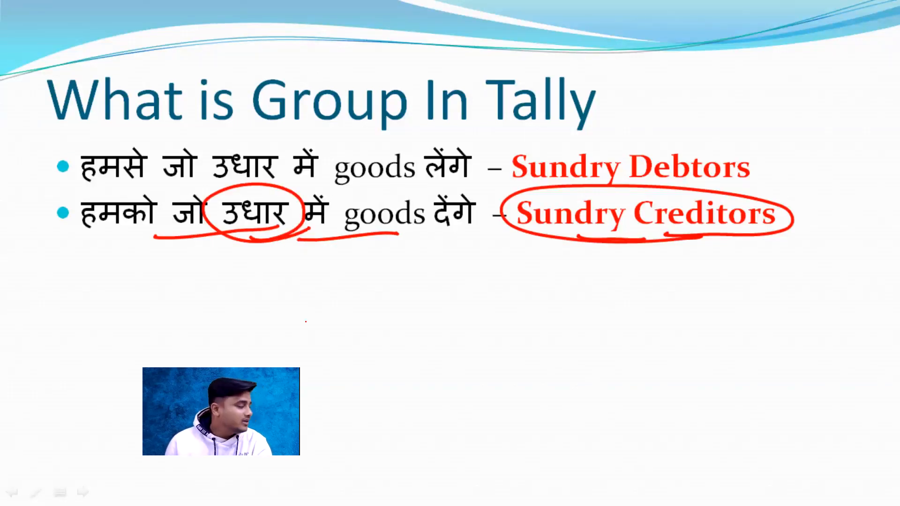
{"action": "mouse_move", "coordinate": [266, 242]}
{"action": "left_mouse_down"}
{"action": "mouse_move", "coordinate": [272, 280]}
{"action": "mouse_move", "coordinate": [285, 266]}
{"action": "left_mouse_up"}
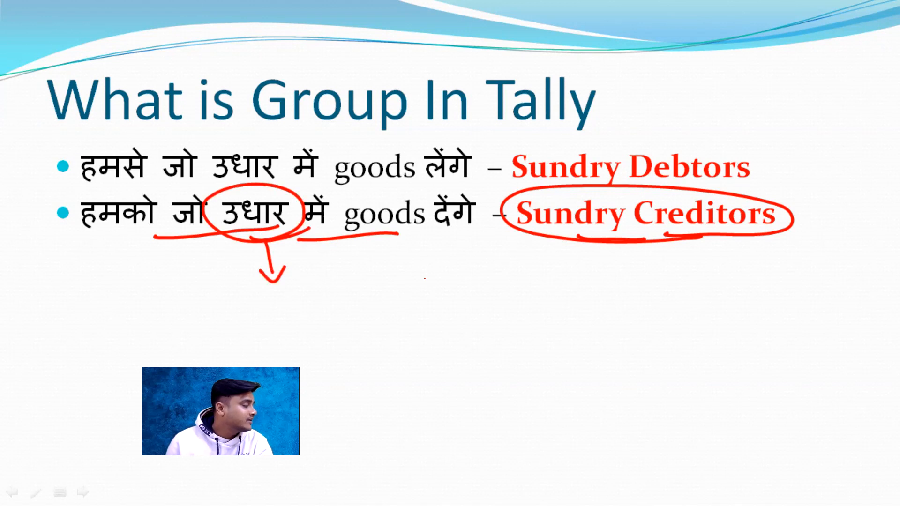
{"action": "mouse_move", "coordinate": [668, 240]}
{"action": "left_mouse_down"}
{"action": "mouse_move", "coordinate": [605, 265]}
{"action": "mouse_move", "coordinate": [295, 266]}
{"action": "mouse_move", "coordinate": [305, 279]}
{"action": "left_mouse_up"}
{"action": "left_click", "coordinate": [628, 237]}
{"action": "mouse_move", "coordinate": [670, 230]}
{"action": "left_mouse_down"}
{"action": "mouse_move", "coordinate": [791, 219]}
{"action": "mouse_move", "coordinate": [560, 178]}
{"action": "mouse_move", "coordinate": [664, 223]}
{"action": "left_mouse_up"}
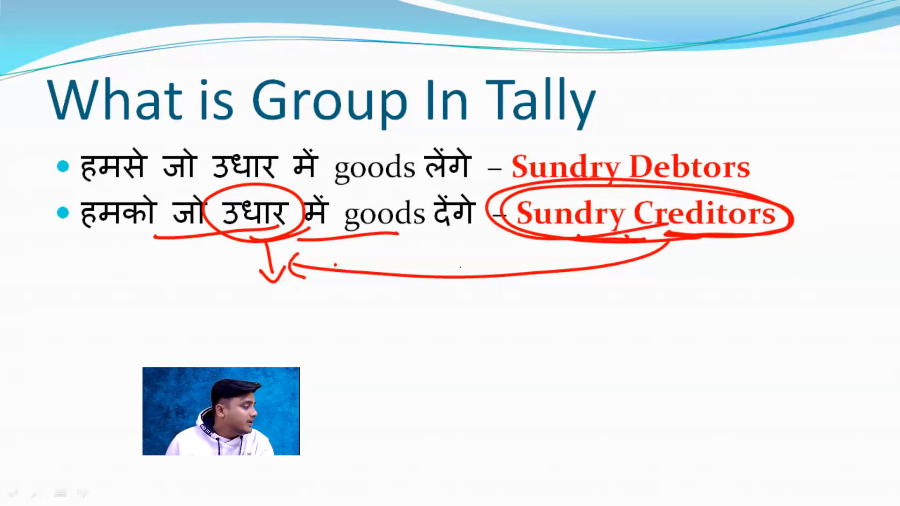
Step: Return to TallyPrime and place the MAA GROCERY STORE ledger under the Sundry Creditors group
{"action": "key", "text": "alt+Tab"}
{"action": "key", "text": "alt+Tab"}
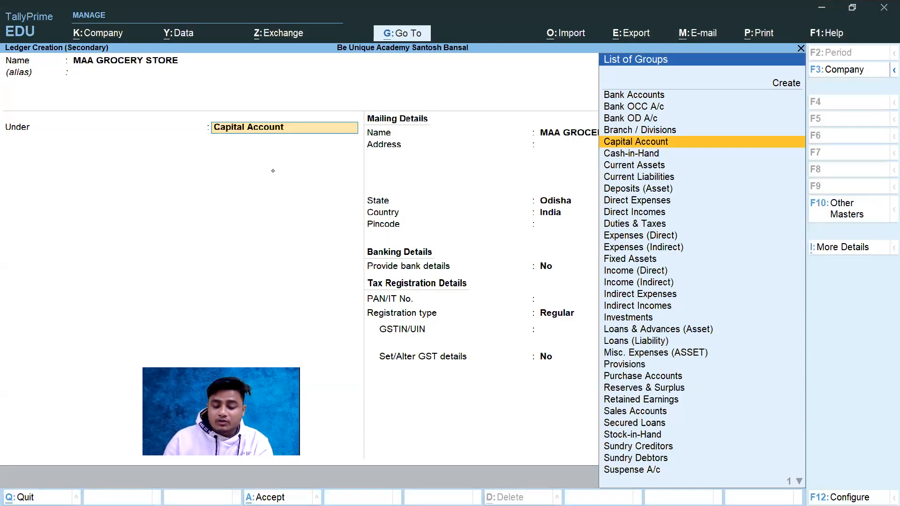
{"action": "type", "text": "SUN"}
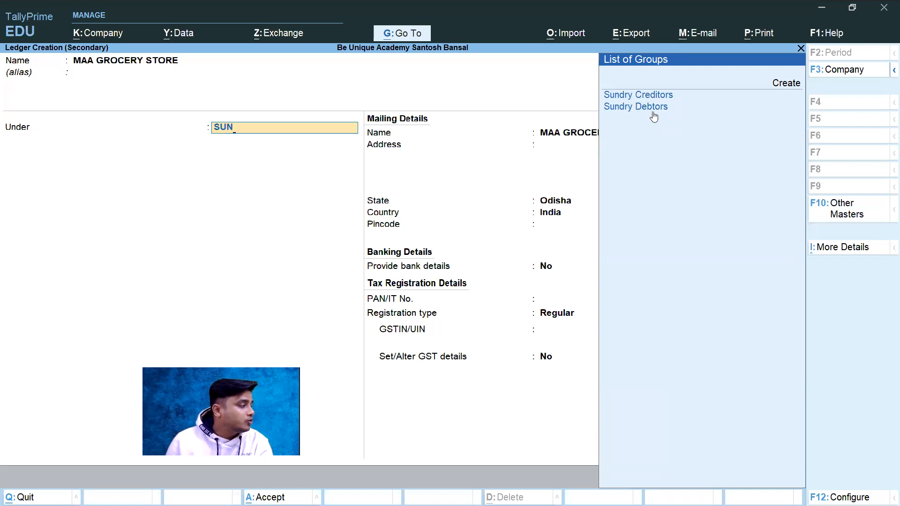
{"action": "key", "text": "BackSpace"}
{"action": "key", "text": "BackSpace"}
{"action": "key", "text": "BackSpace"}
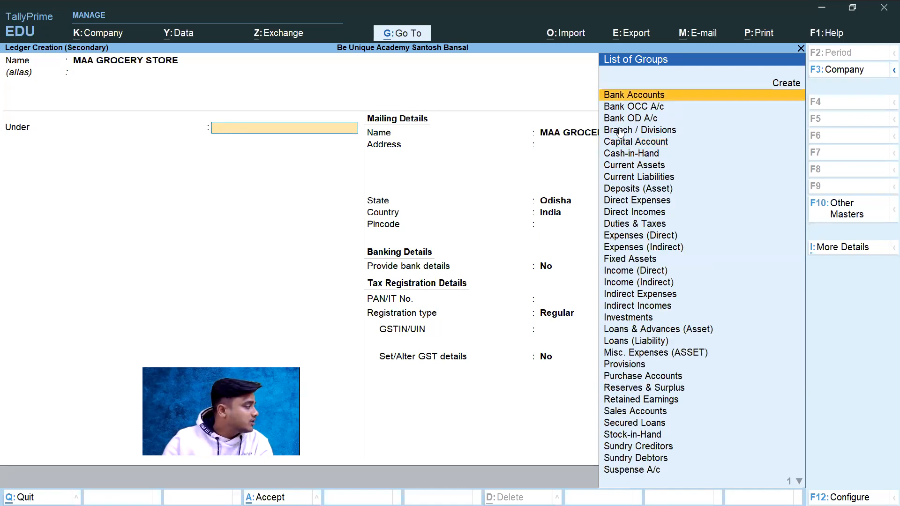
{"action": "key", "text": "Down"}
{"action": "key", "text": "Down"}
{"action": "key", "text": "Down"}
{"action": "key", "text": "Down"}
{"action": "key", "text": "Down"}
{"action": "key", "text": "Down"}
{"action": "key", "text": "Down"}
{"action": "key", "text": "Down"}
{"action": "key", "text": "Down"}
{"action": "key", "text": "Down"}
{"action": "key", "text": "Down"}
{"action": "key", "text": "Down"}
{"action": "key", "text": "Down"}
{"action": "key", "text": "Down"}
{"action": "key", "text": "Down"}
{"action": "key", "text": "Down"}
{"action": "key", "text": "Down"}
{"action": "key", "text": "Down"}
{"action": "key", "text": "Down"}
{"action": "key", "text": "Down"}
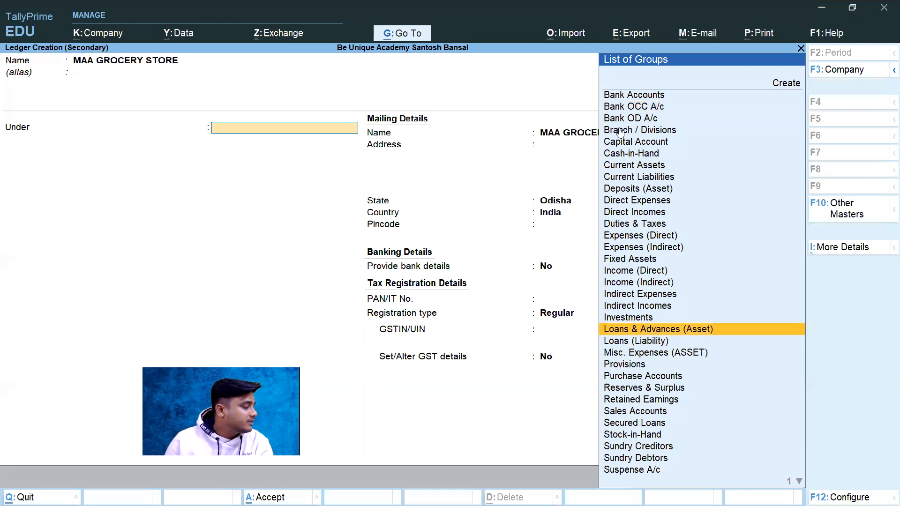
{"action": "type", "text": "SUN"}
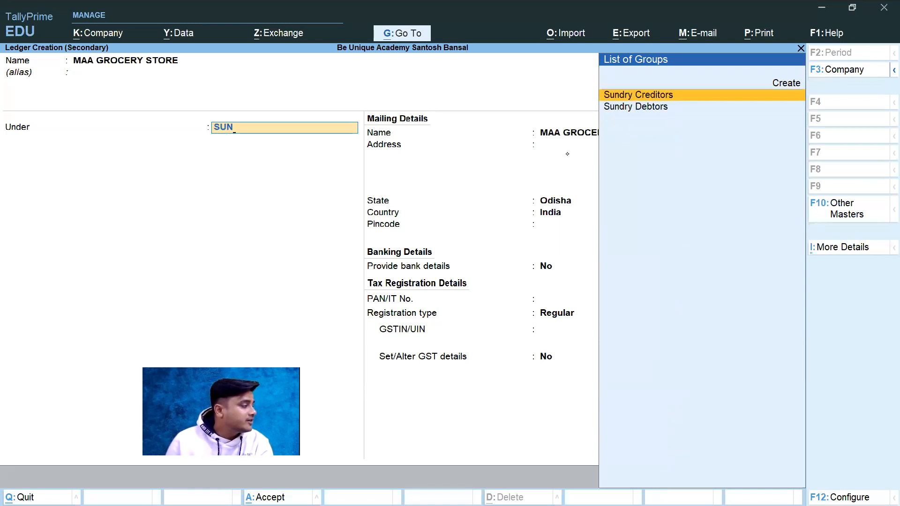
{"action": "key", "text": "Down"}
{"action": "key", "text": "Up"}
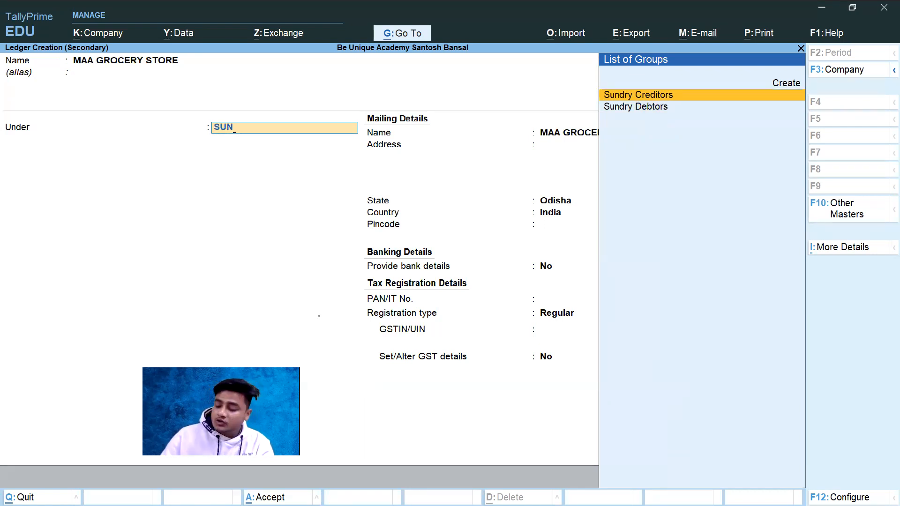
{"action": "key", "text": "Return"}
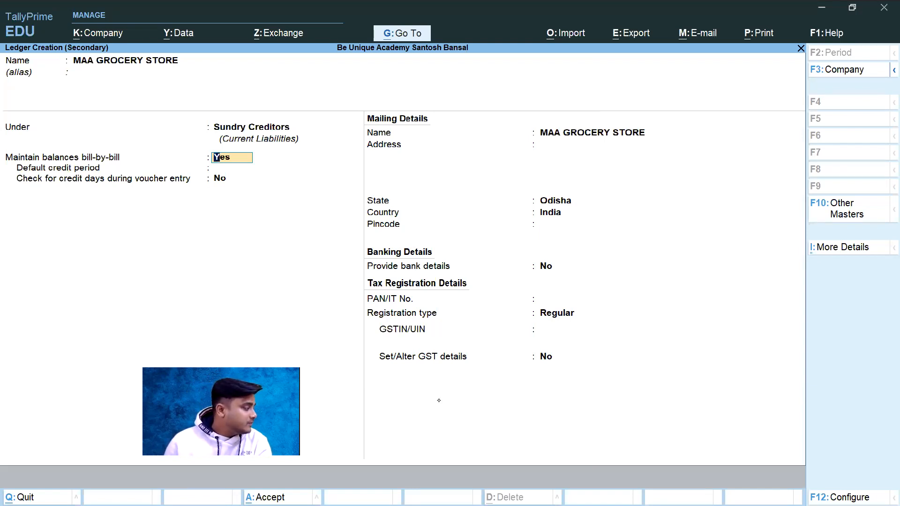
Step: Set maintaining balances bill-by-bill to No for the ledger
{"action": "key", "text": "alt+Tab"}
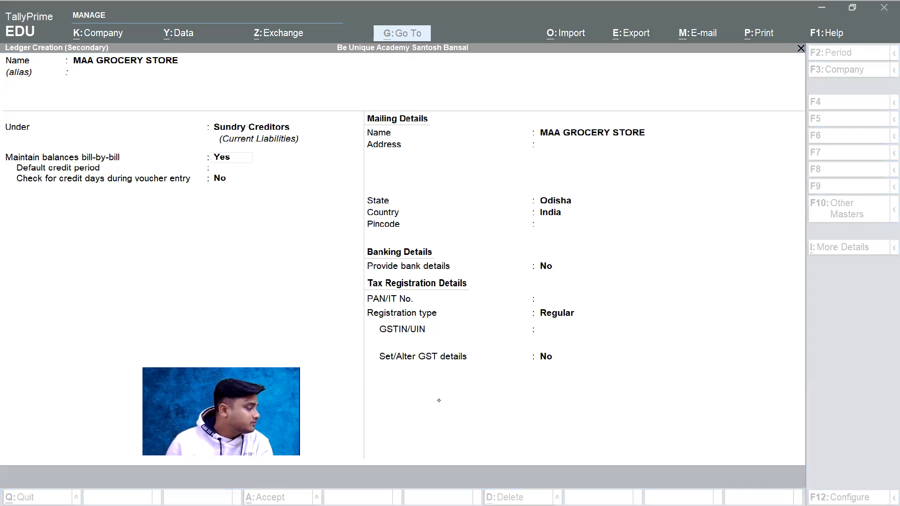
{"action": "left_click", "coordinate": [214, 167]}
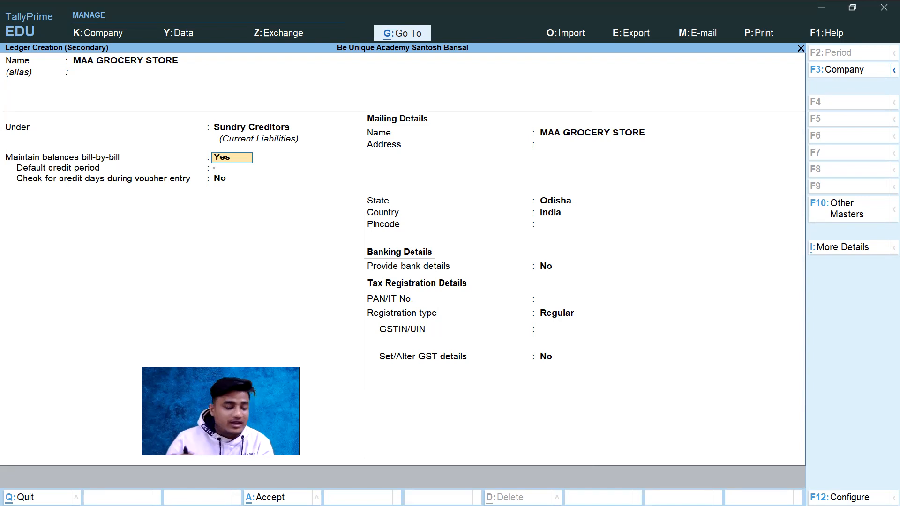
{"action": "type", "text": "N"}
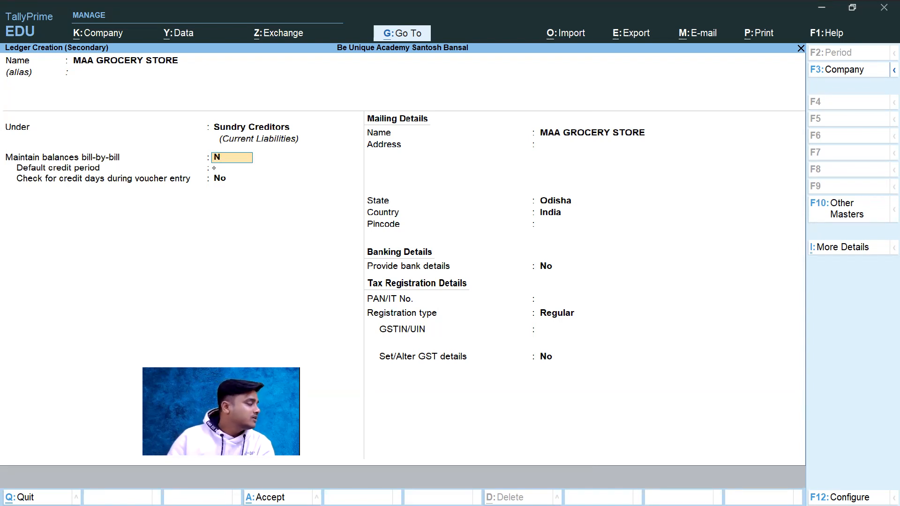
{"action": "key", "text": "Return"}
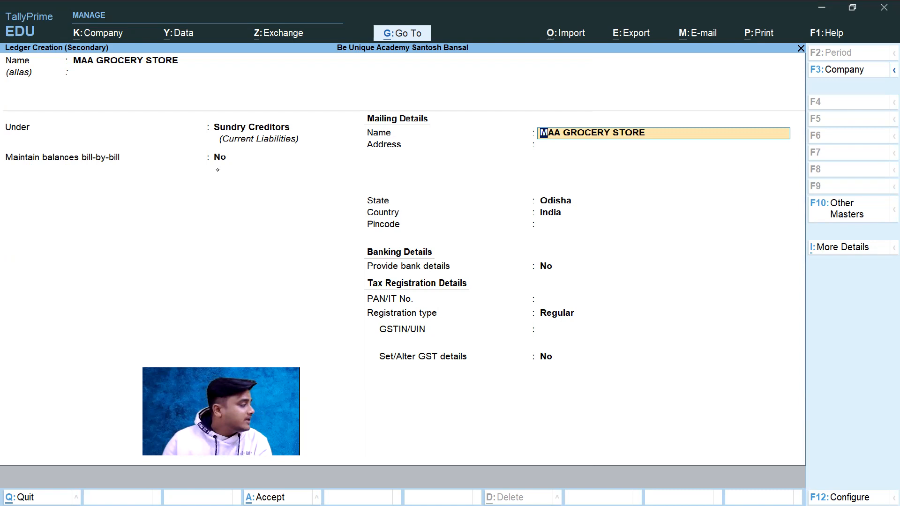
Step: Accept the mailing name, then switch to the invoice PDF and copy the party's street address without the state and pincode
{"action": "key", "text": "Return"}
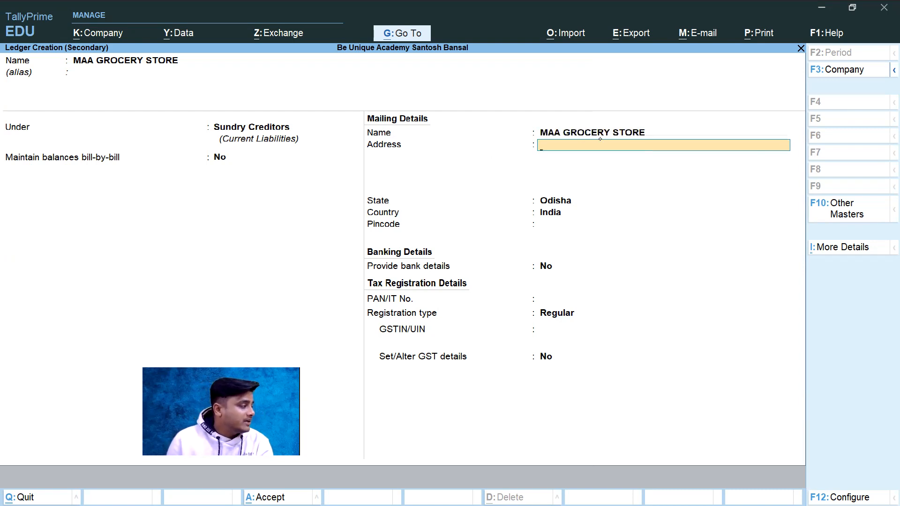
{"action": "key", "text": "alt"}
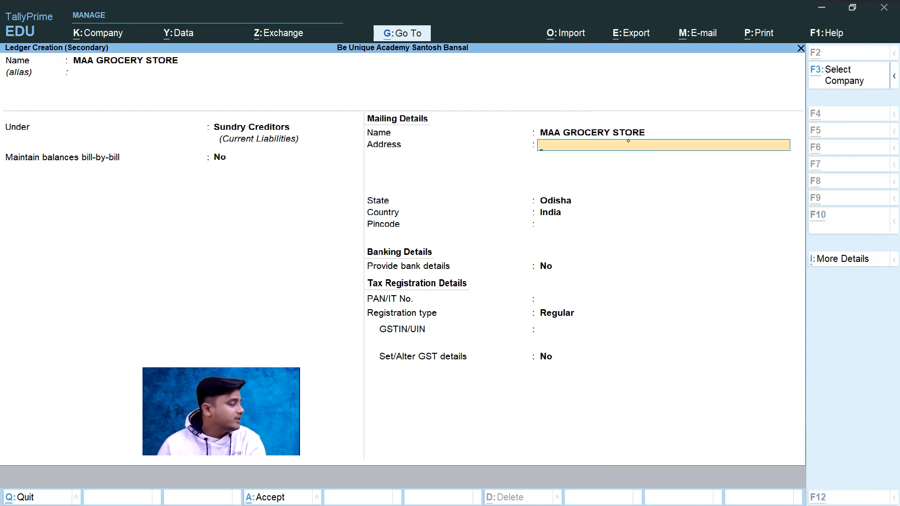
{"action": "key", "text": "alt+Tab"}
{"action": "key", "text": "alt+Tab"}
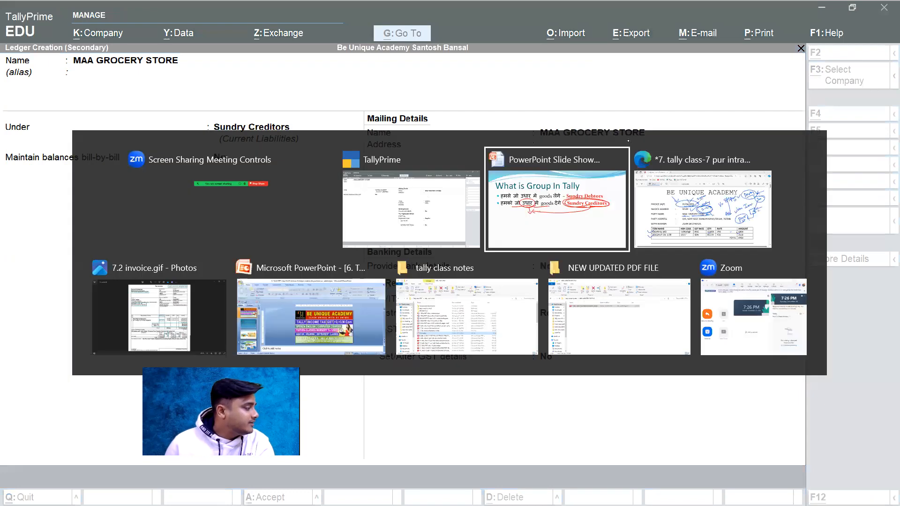
{"action": "key", "text": "alt+Tab"}
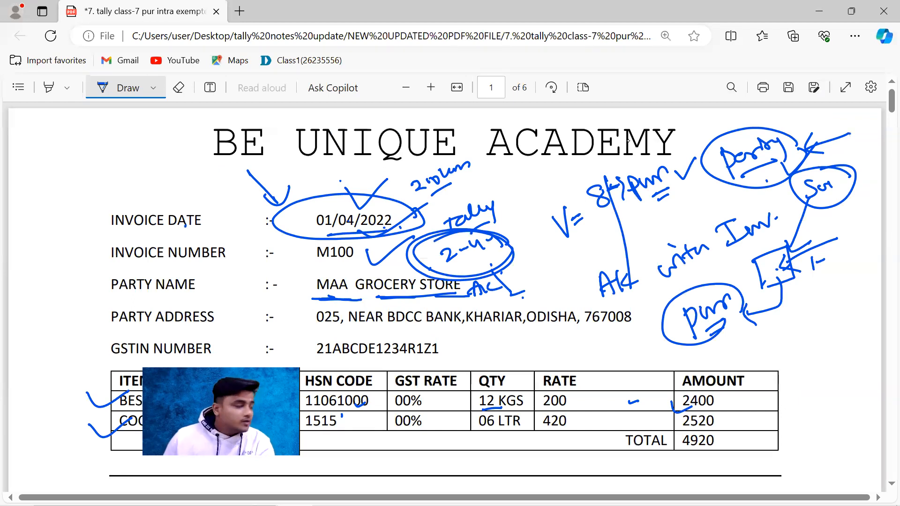
{"action": "left_click", "coordinate": [120, 91]}
{"action": "left_click", "coordinate": [316, 318]}
{"action": "left_click_drag", "start_coordinate": [328, 319], "coordinate": [526, 328]}
{"action": "key", "text": "ctrl+c"}
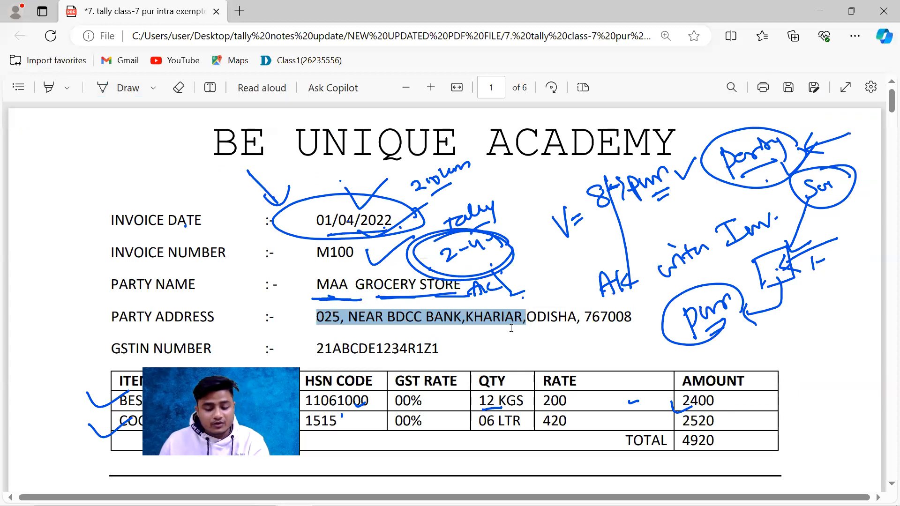
Step: Return to TallyPrime and paste the copied party address into the first address line of the mailing details
{"action": "key", "text": "alt+Tab"}
{"action": "key", "text": "alt+Tab"}
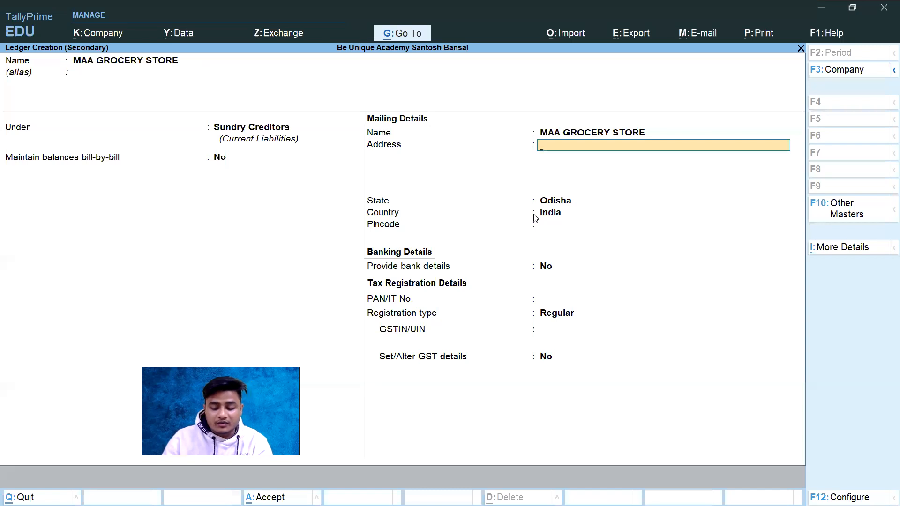
{"action": "key", "text": "ctrl"}
{"action": "key", "text": "ctrl+v"}
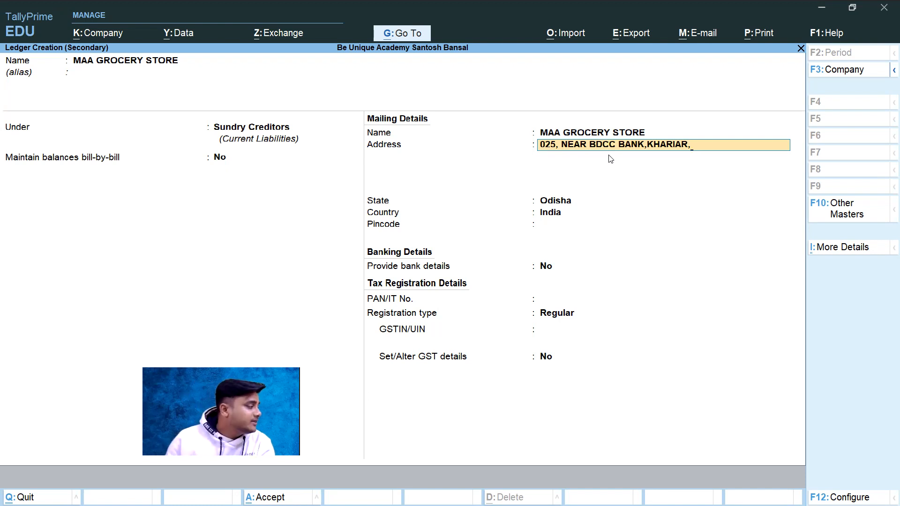
{"action": "key", "text": "Return"}
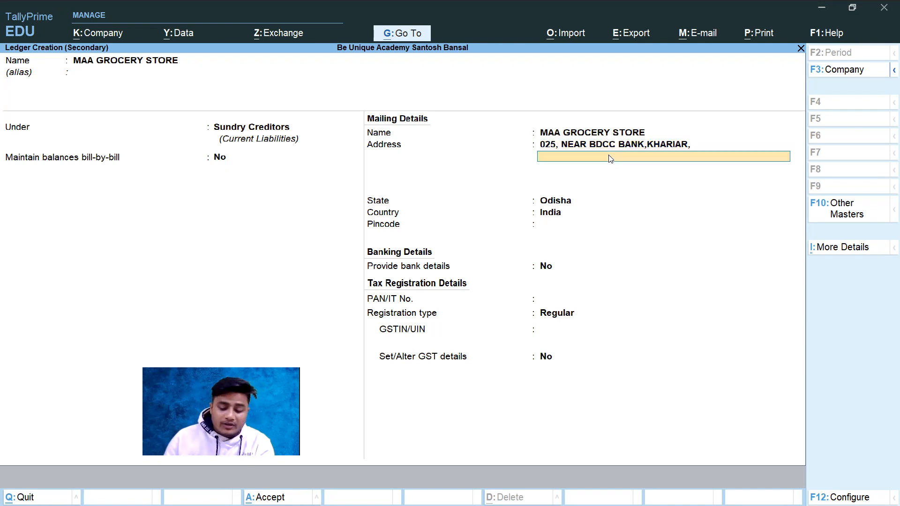
Step: Check the party address on the invoice PDF, leave the second address line blank and keep Odisha as the ledger's state
{"action": "key", "text": "ctrl"}
{"action": "key", "text": "alt+Tab"}
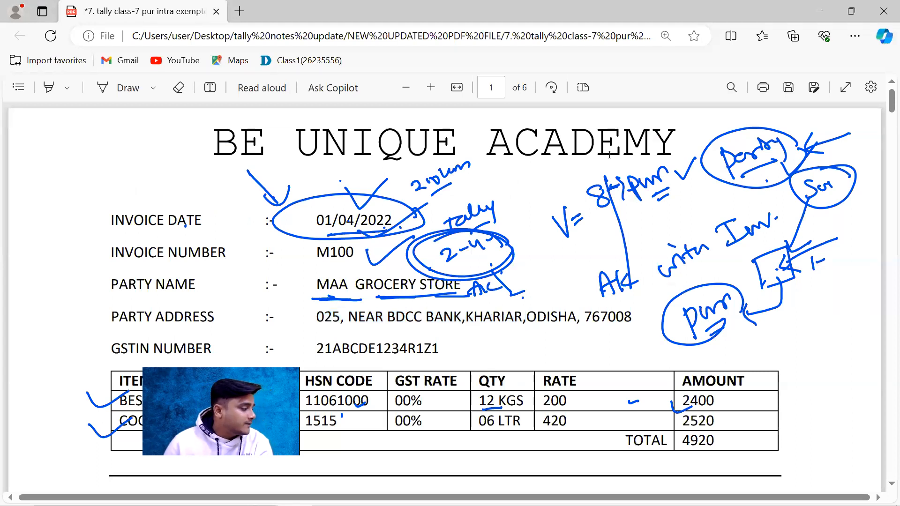
{"action": "key", "text": "alt+Tab"}
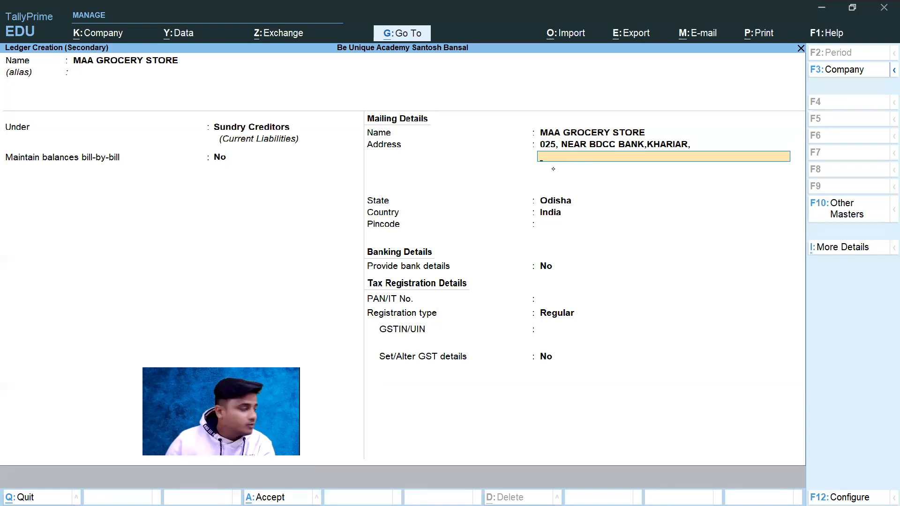
{"action": "key", "text": "Return"}
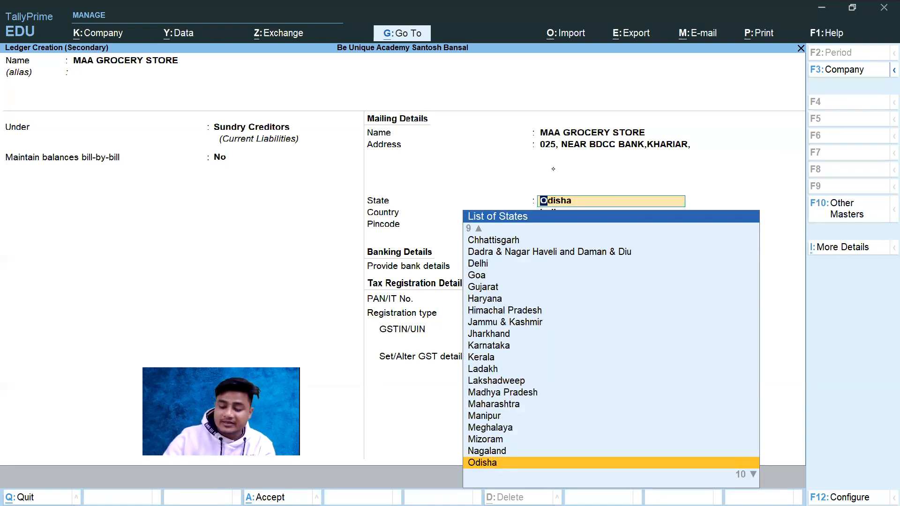
{"action": "key", "text": "BackSpace"}
{"action": "key", "text": "Return"}
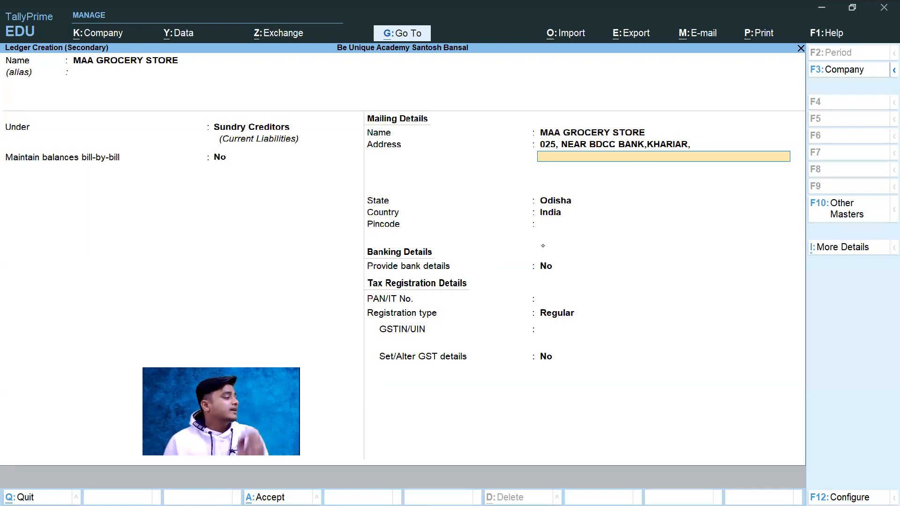
{"action": "left_click", "coordinate": [557, 205]}
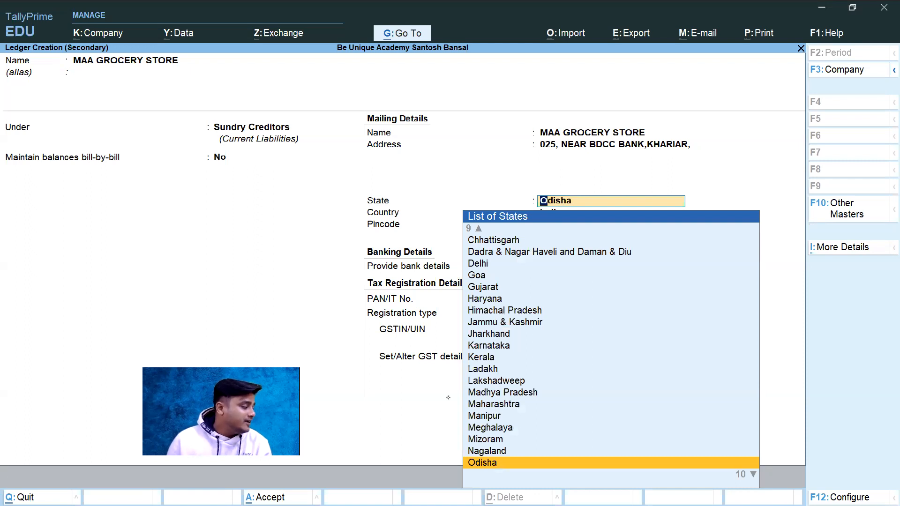
{"action": "key", "text": "Return"}
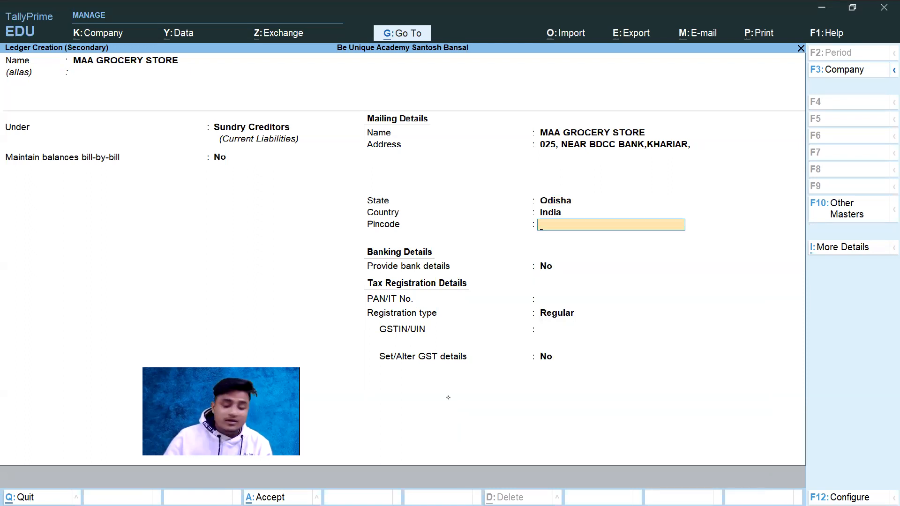
Step: Review the country and state selections in the mailing details, keeping India and Odisha
{"action": "key", "text": "BackSpace"}
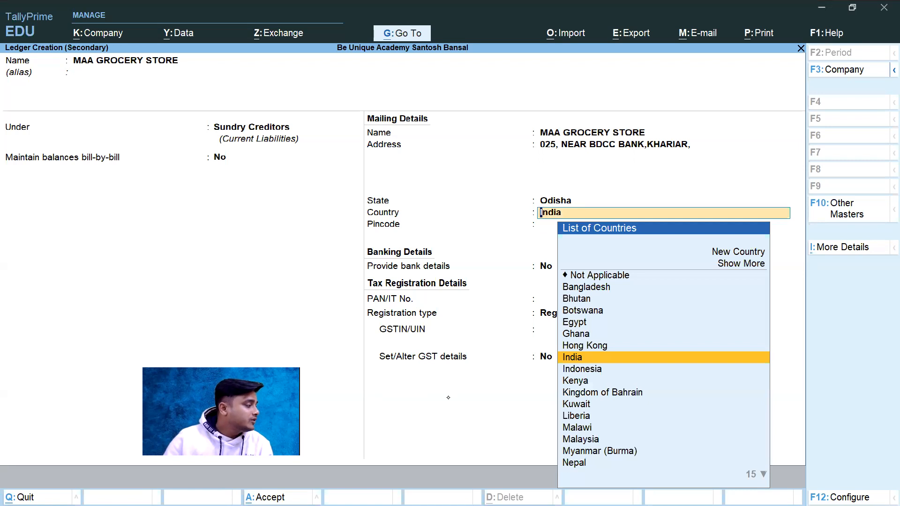
{"action": "key", "text": "Return"}
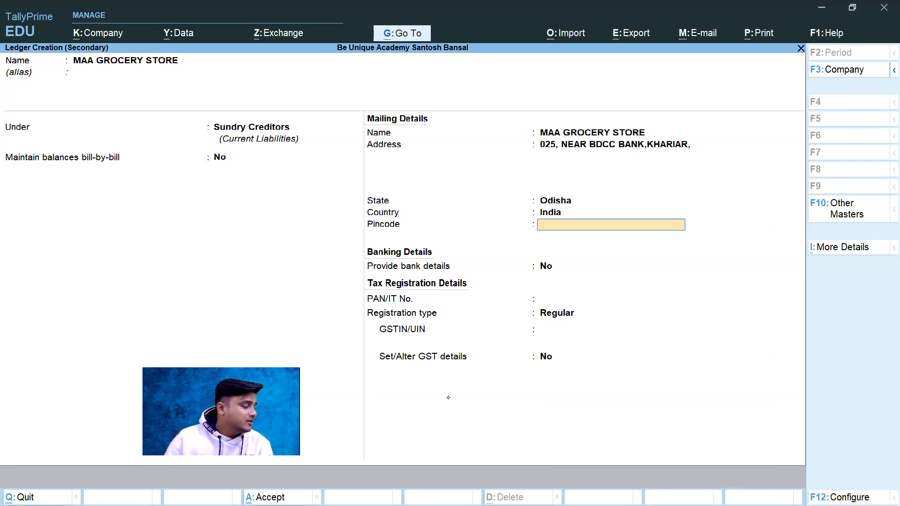
{"action": "key", "text": "BackSpace"}
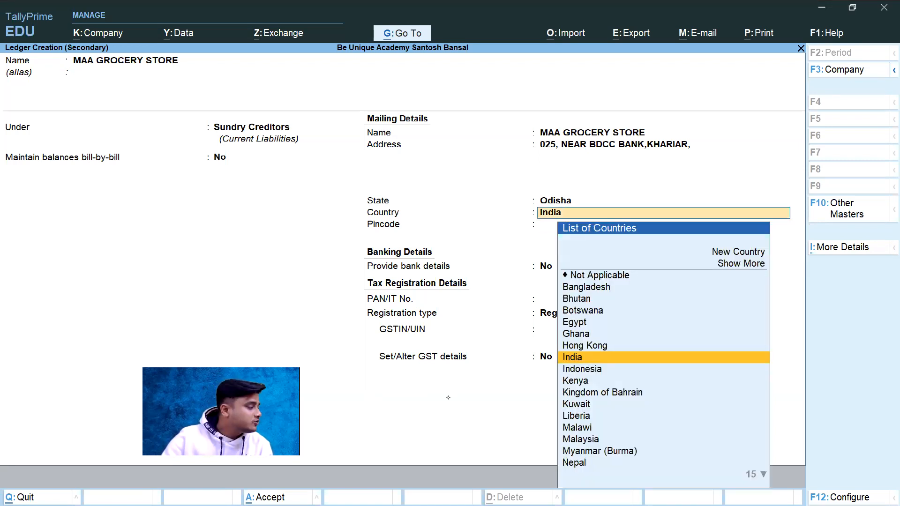
{"action": "key", "text": "Return"}
{"action": "key", "text": "Return"}
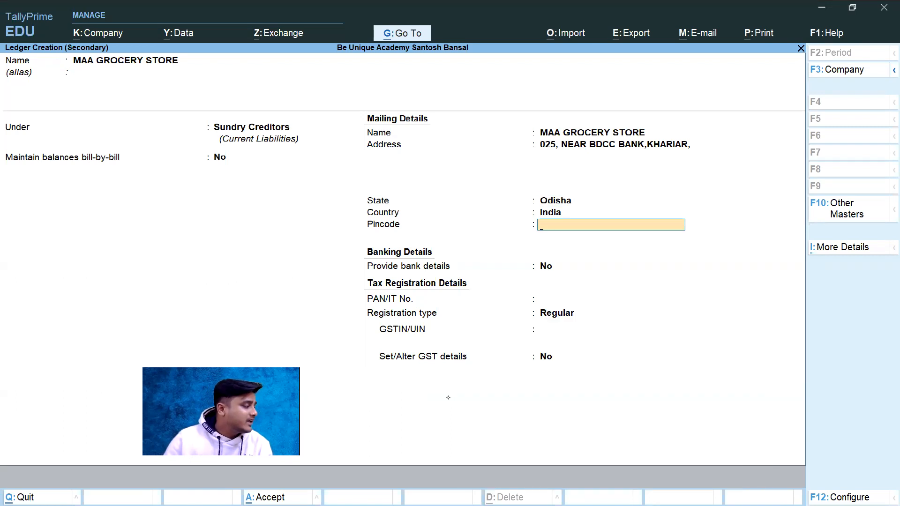
{"action": "key", "text": "BackSpace"}
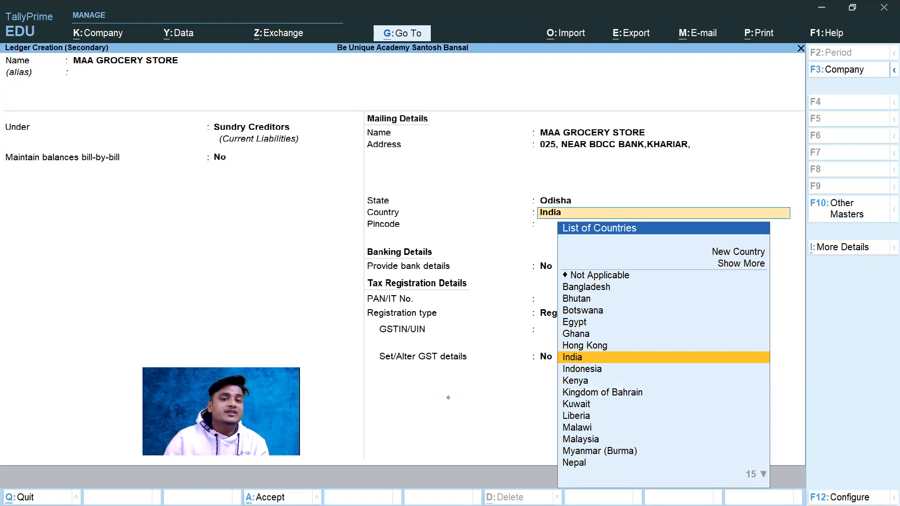
{"action": "key", "text": "BackSpace"}
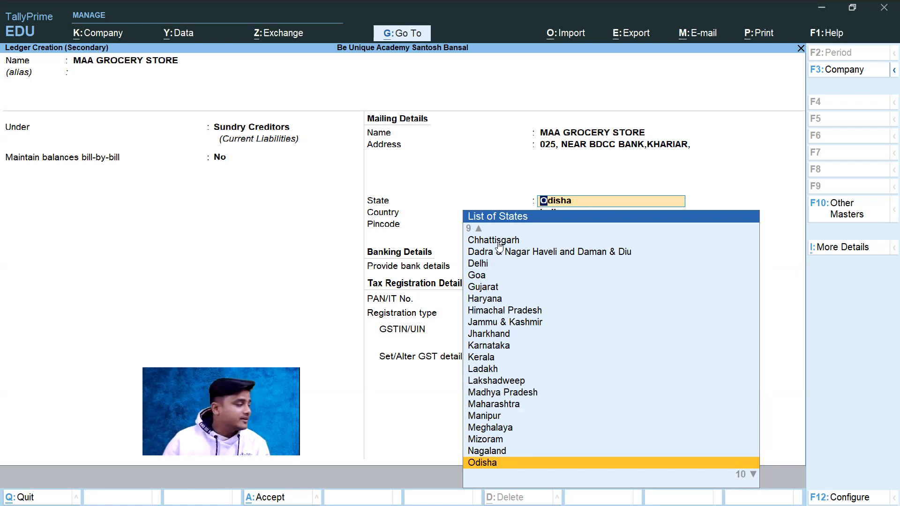
{"action": "key", "text": "Return"}
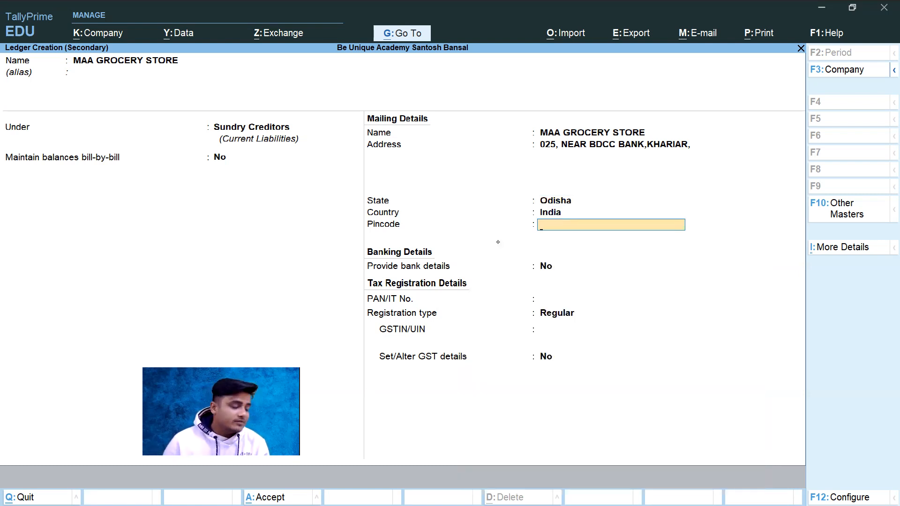
Step: Check the pincode on the invoice PDF and enter it in the ledger's mailing details in TallyPrime
{"action": "key", "text": "alt+Tab"}
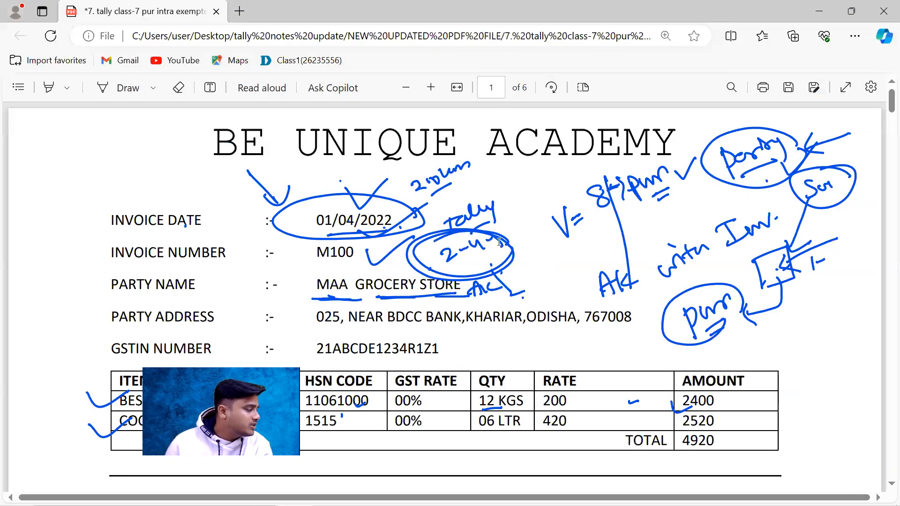
{"action": "key", "text": "alt+Tab"}
{"action": "type", "text": "767008"}
{"action": "key", "text": "Return"}
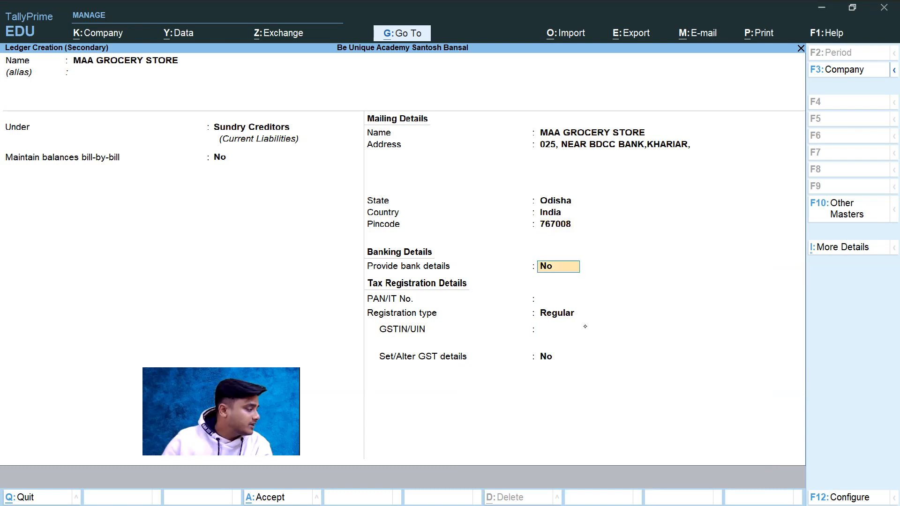
{"action": "type", "text": "Y"}
{"action": "key", "text": "Return"}
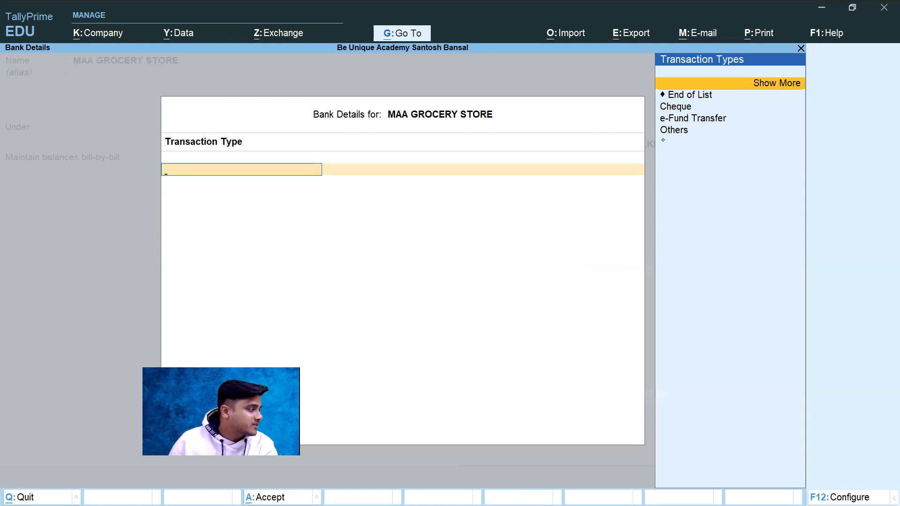
{"action": "key", "text": "Escape"}
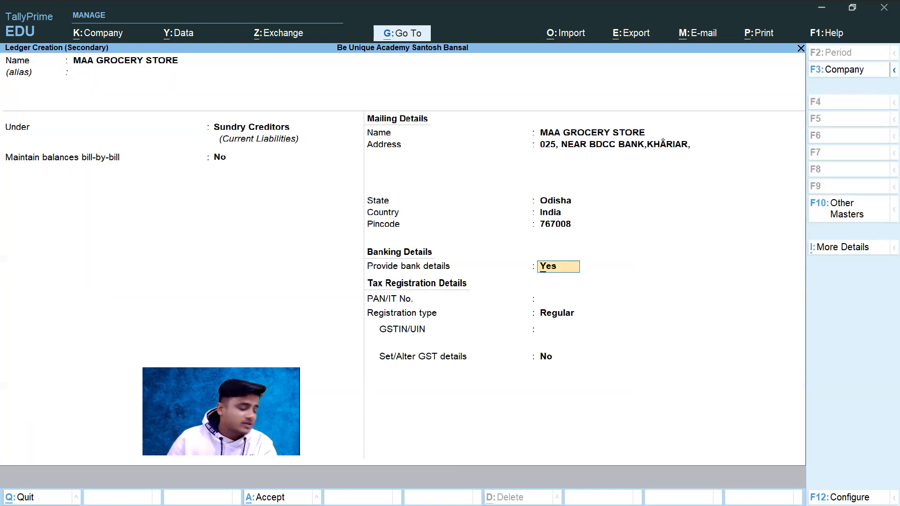
Step: Set Provide bank details to No, leave the PAN/IT number blank and choose Regular as the registration type
{"action": "type", "text": "n"}
{"action": "key", "text": "Return"}
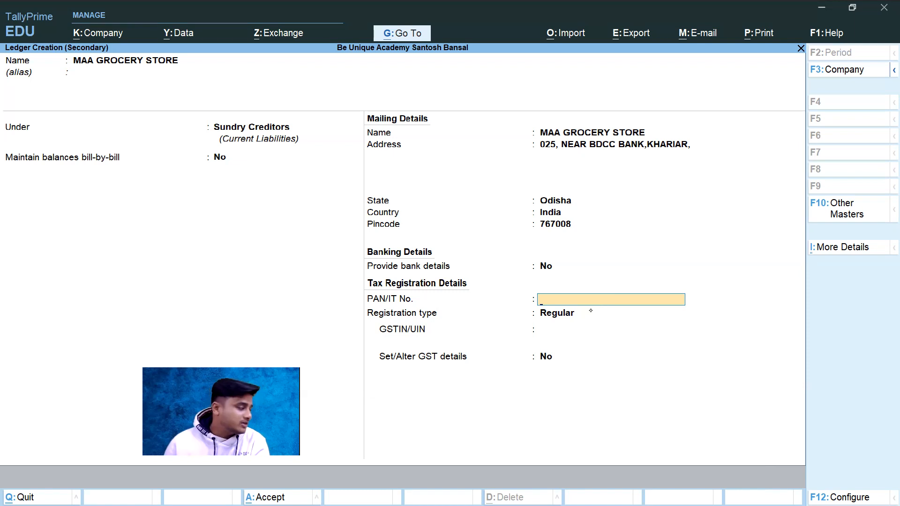
{"action": "key", "text": "Return"}
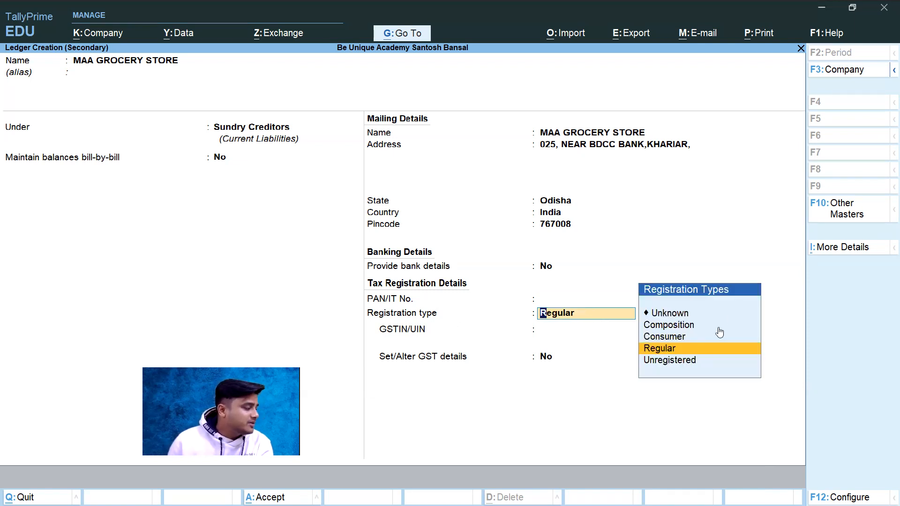
{"action": "left_click", "coordinate": [662, 350]}
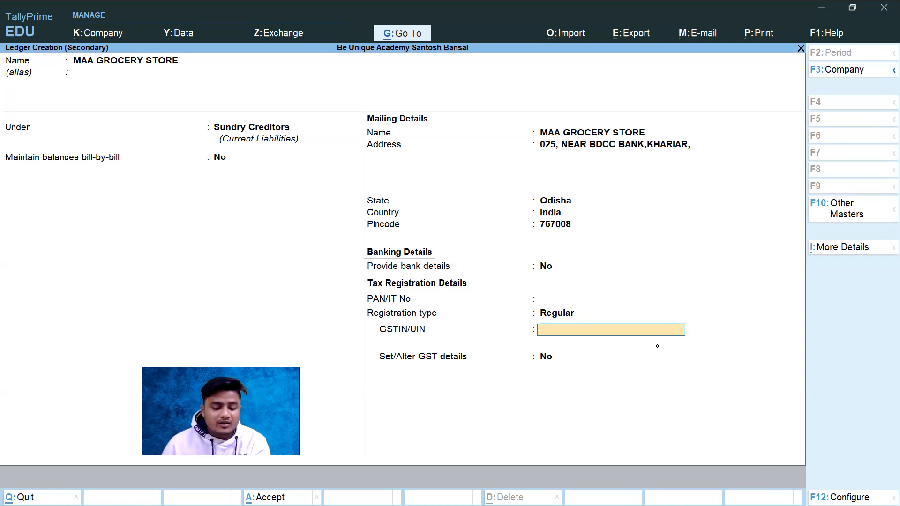
Step: Copy the party's GSTIN from the invoice PDF and paste it into the ledger's GSTIN/UIN field in TallyPrime
{"action": "key", "text": "alt+Tab"}
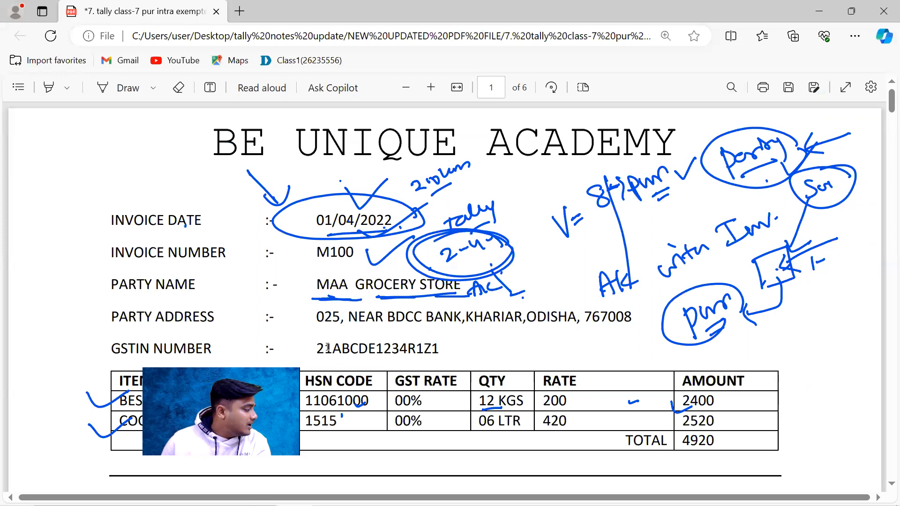
{"action": "left_click_drag", "start_coordinate": [315, 349], "coordinate": [439, 351]}
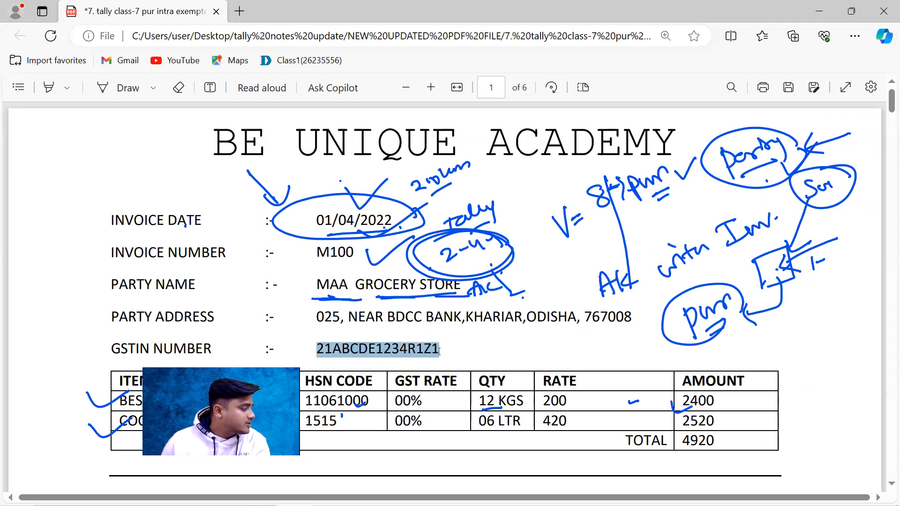
{"action": "key", "text": "ctrl+c"}
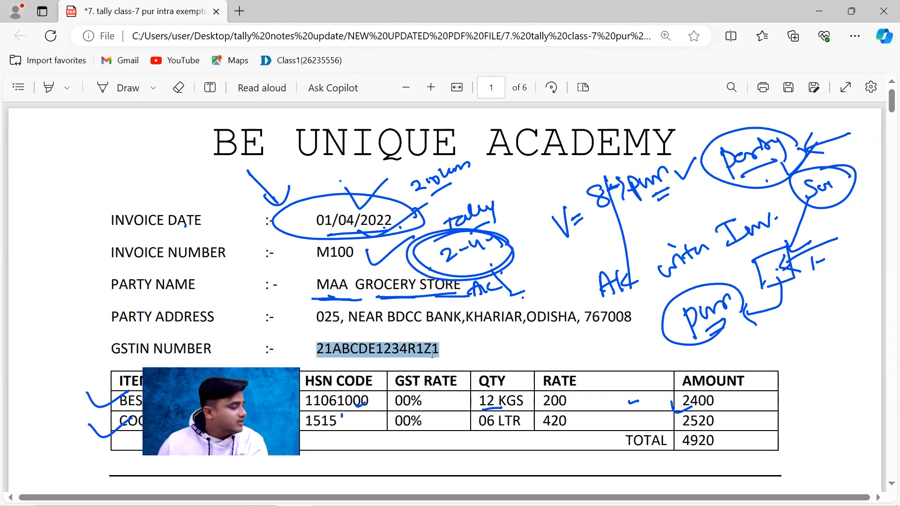
{"action": "key", "text": "alt+Tab"}
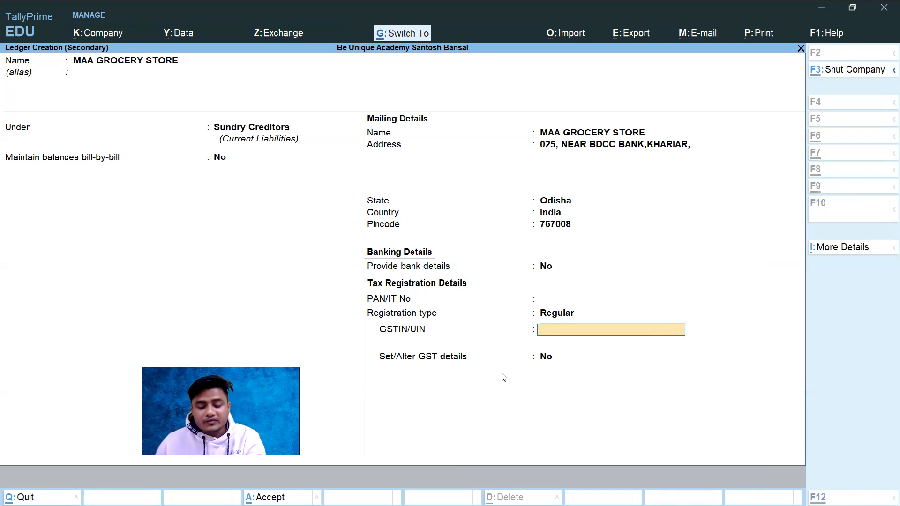
{"action": "key", "text": "ctrl+v"}
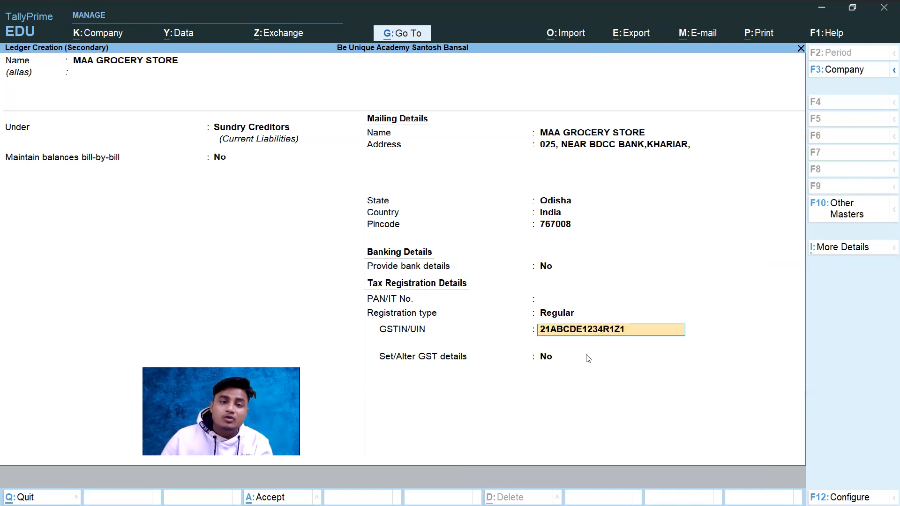
{"action": "key", "text": "Return"}
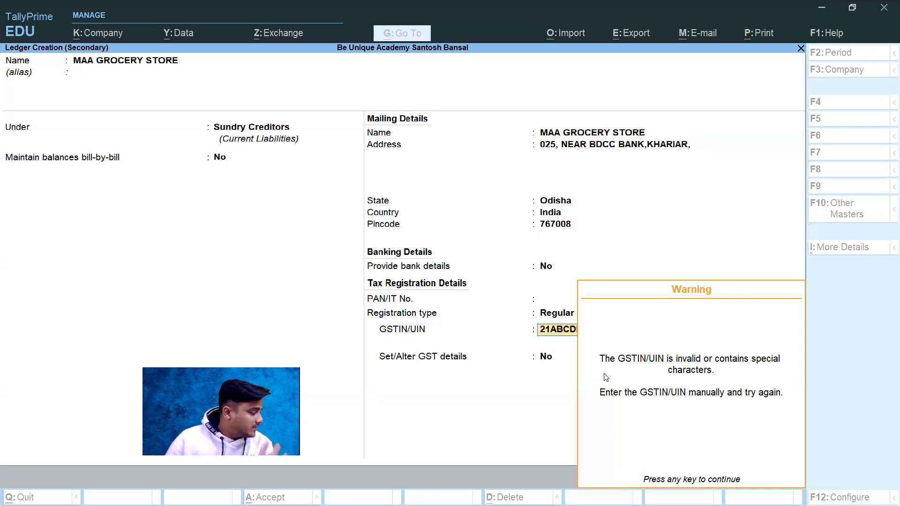
{"action": "key", "text": "Return"}
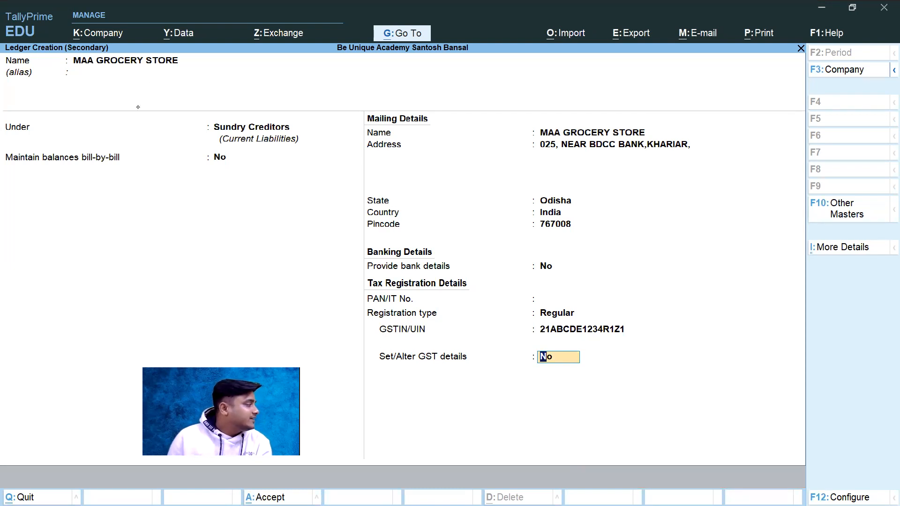
Step: Review the supplier ledger's group, bill-by-bill setting, mailing details, registration type and GSTIN before saving
{"action": "left_click", "coordinate": [129, 72]}
{"action": "key", "text": "Return"}
{"action": "key", "text": "Return"}
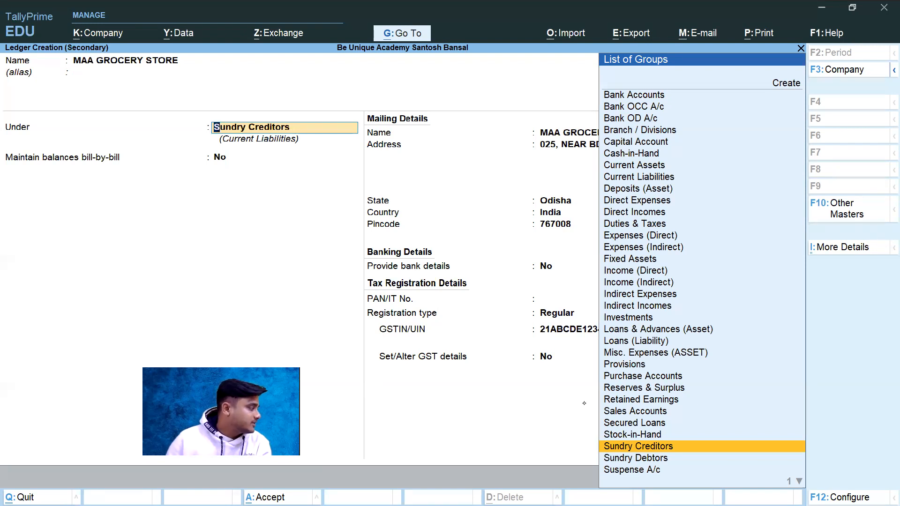
{"action": "key", "text": "Return"}
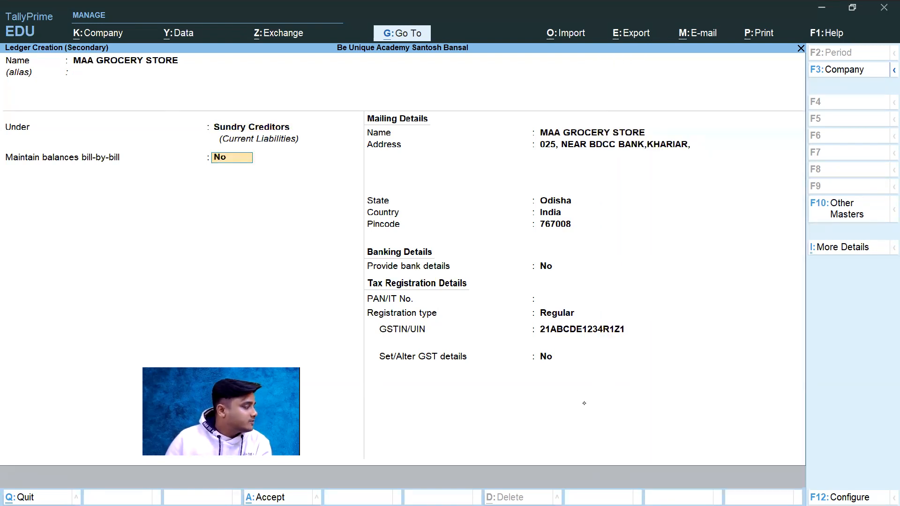
{"action": "key", "text": "Return"}
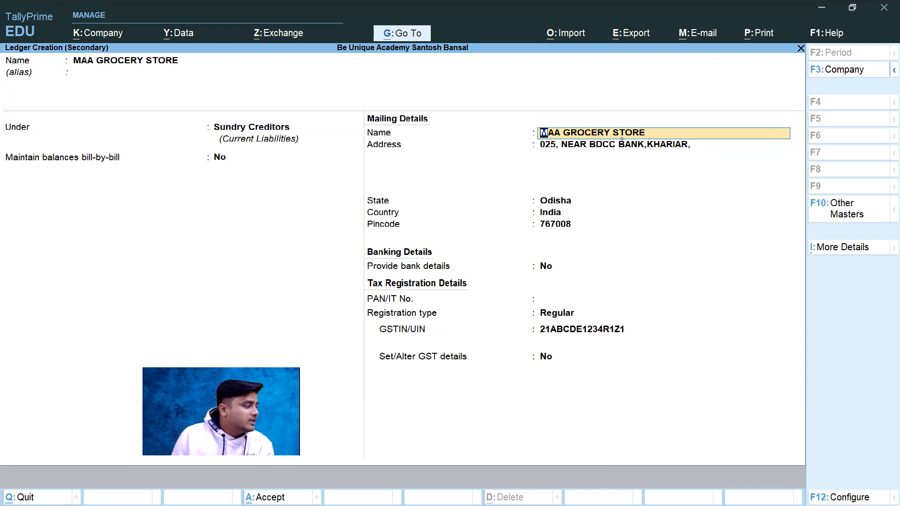
{"action": "key", "text": "Return"}
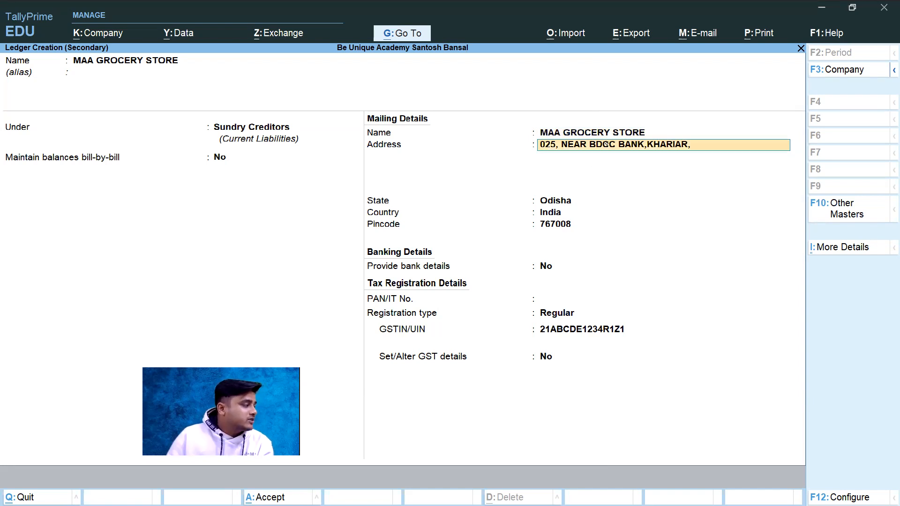
{"action": "key", "text": "Return"}
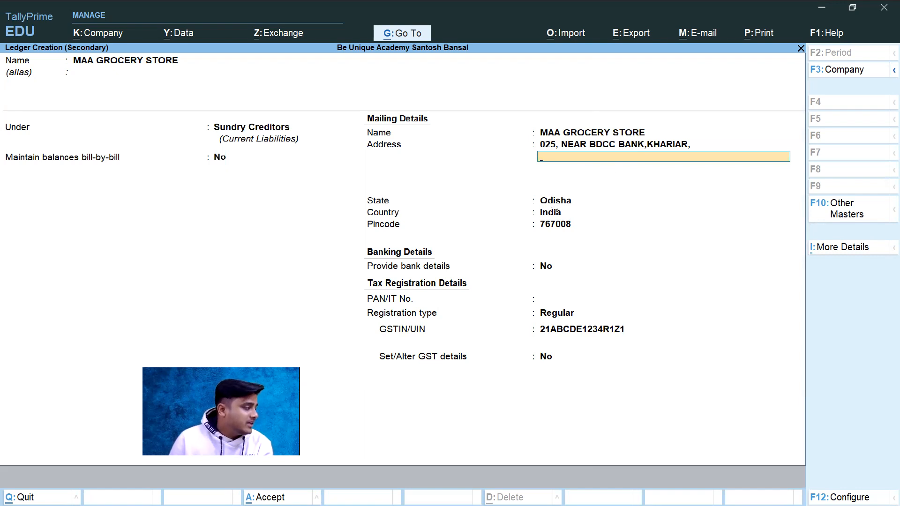
{"action": "key", "text": "Return"}
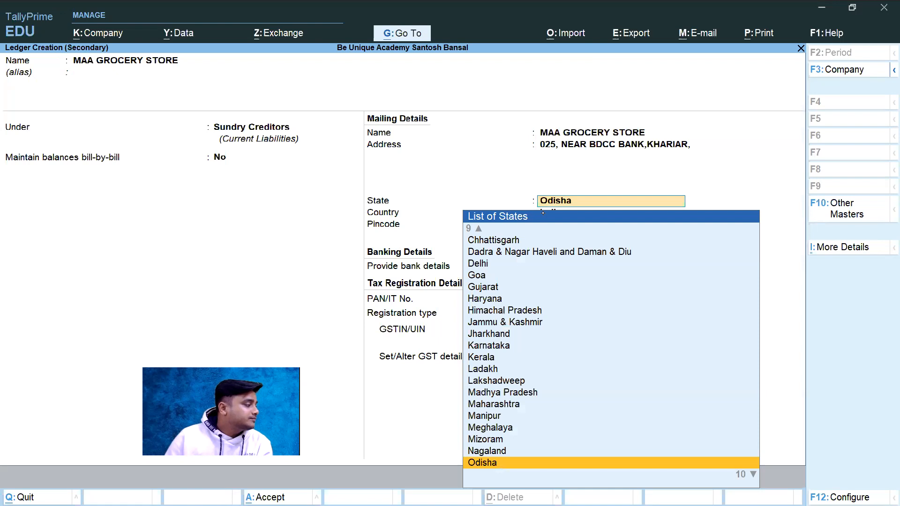
{"action": "key", "text": "Return"}
{"action": "key", "text": "Return"}
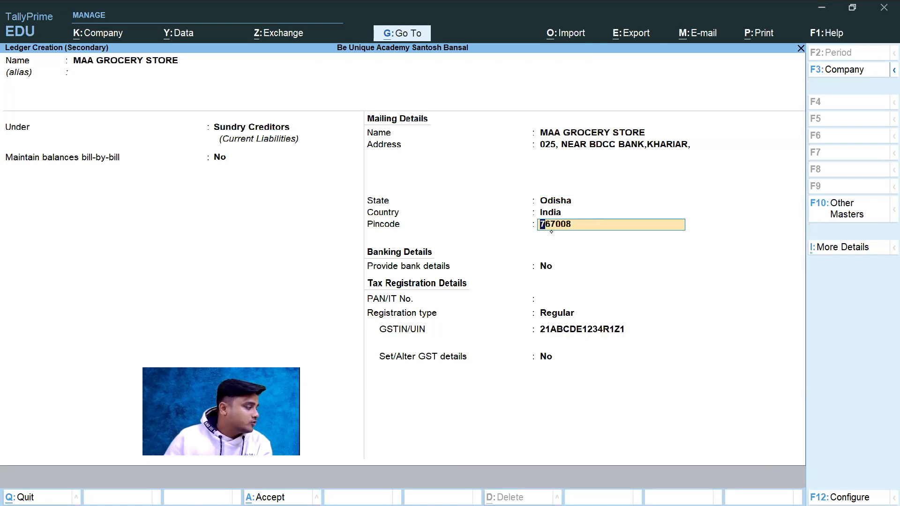
{"action": "key", "text": "Return"}
{"action": "key", "text": "Return"}
{"action": "key", "text": "Return"}
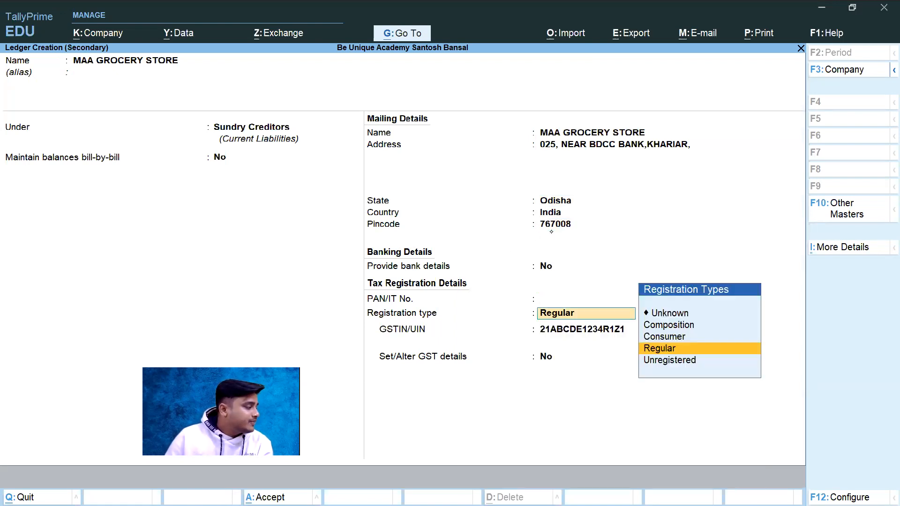
{"action": "key", "text": "Return"}
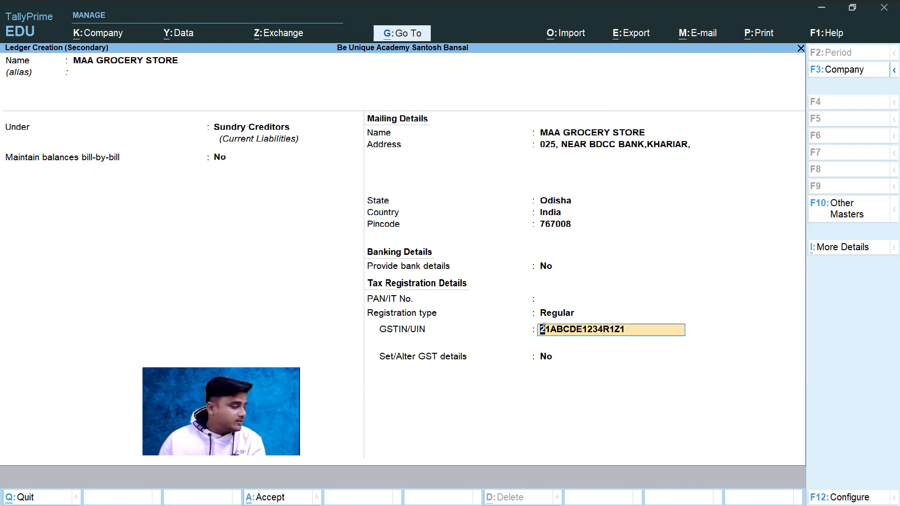
{"action": "key", "text": "Return"}
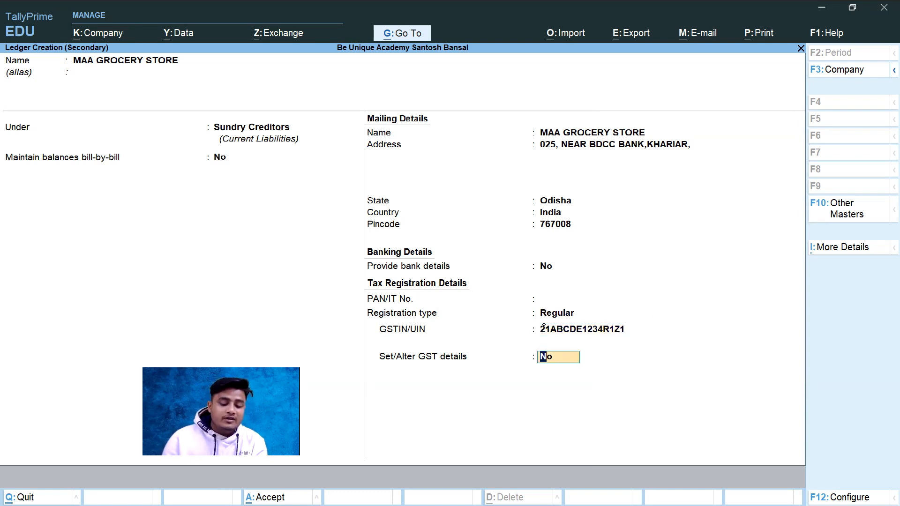
Step: Save the supplier ledger and accept its party details in the purchase voucher
{"action": "key", "text": "ctrl"}
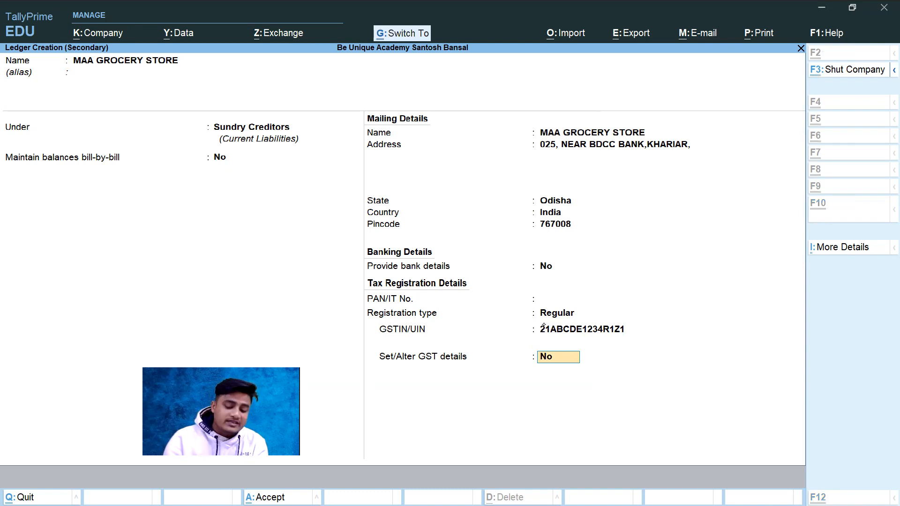
{"action": "key", "text": "ctrl+a"}
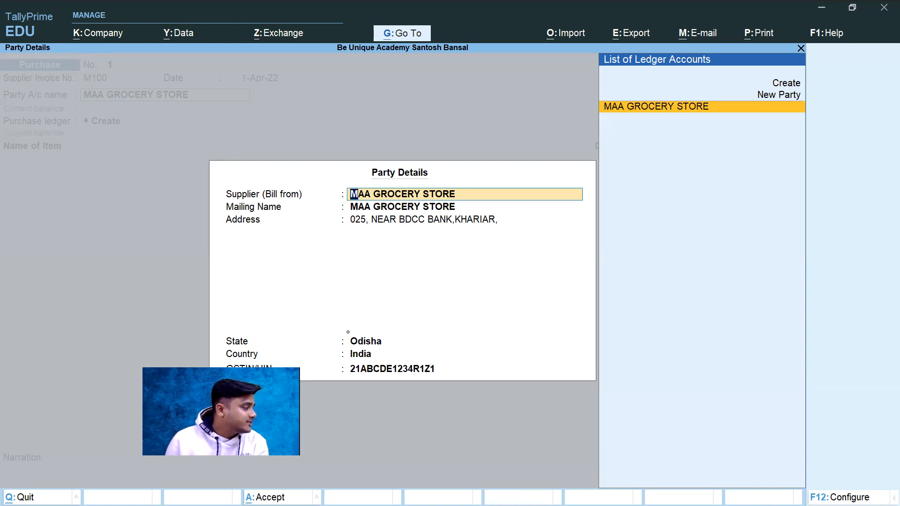
{"action": "key", "text": "Return"}
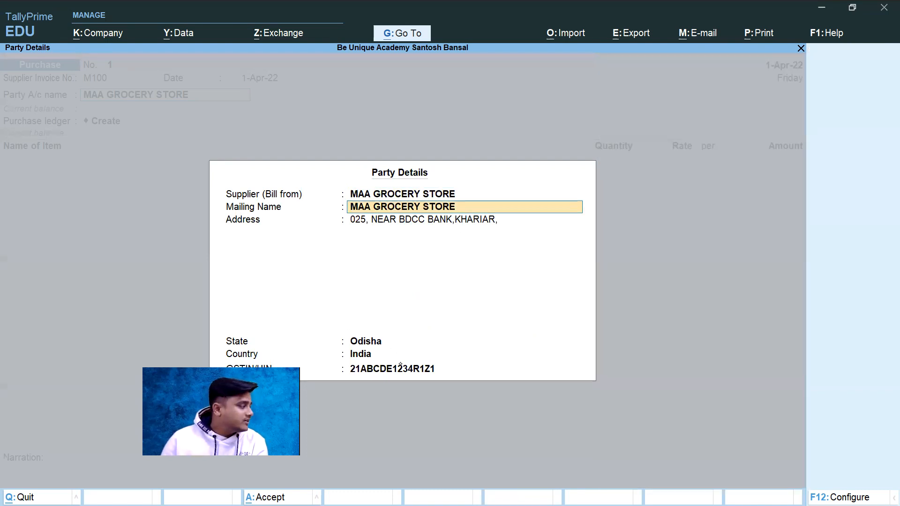
{"action": "key", "text": "ctrl+a"}
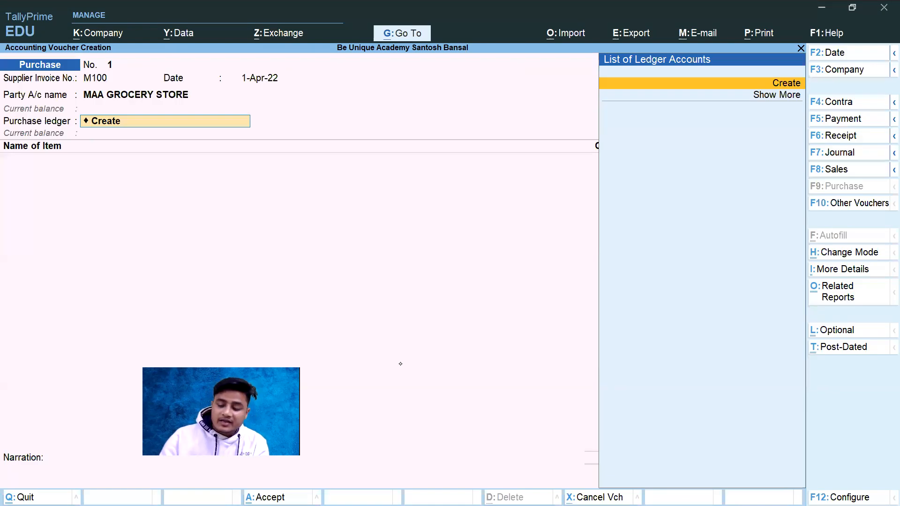
Step: Revisit and accept the supplier's party details, and start creating a new ledger for the voucher's Purchase ledger field
{"action": "key", "text": "BackSpace"}
{"action": "key", "text": "Return"}
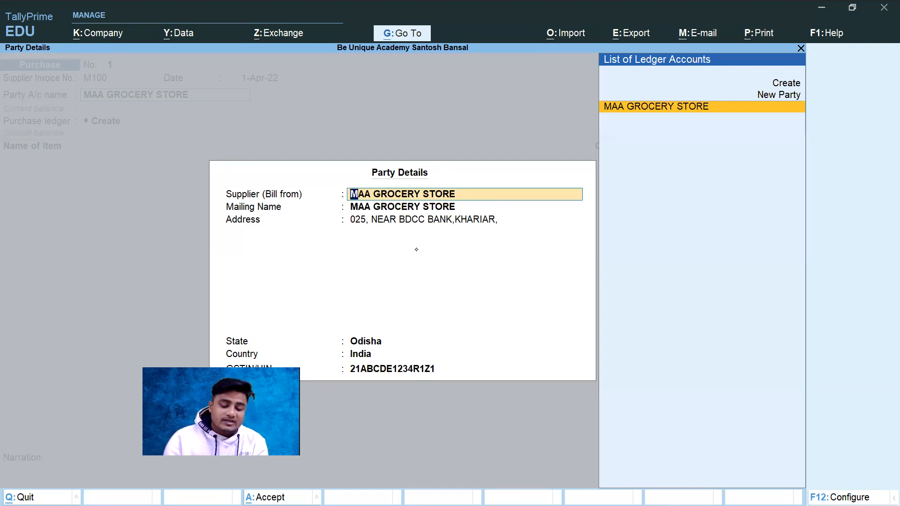
{"action": "key", "text": "ctrl+a"}
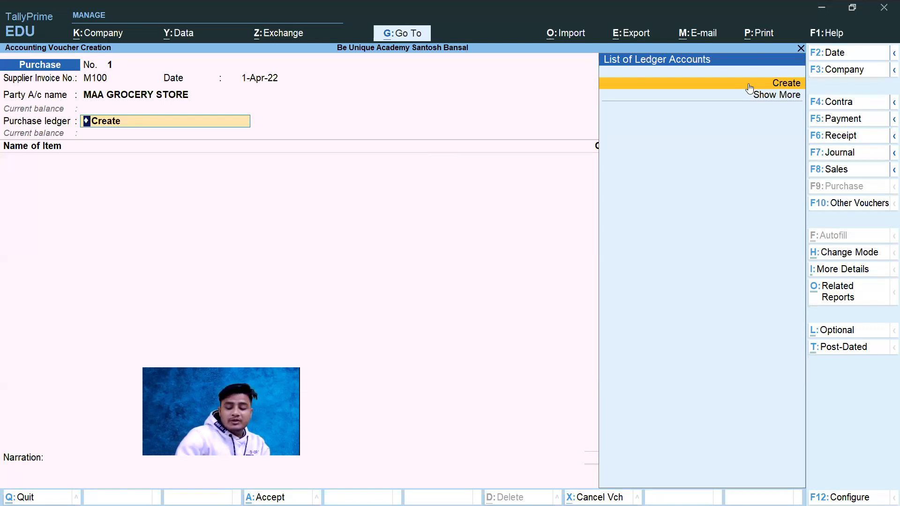
{"action": "key", "text": "ctrl"}
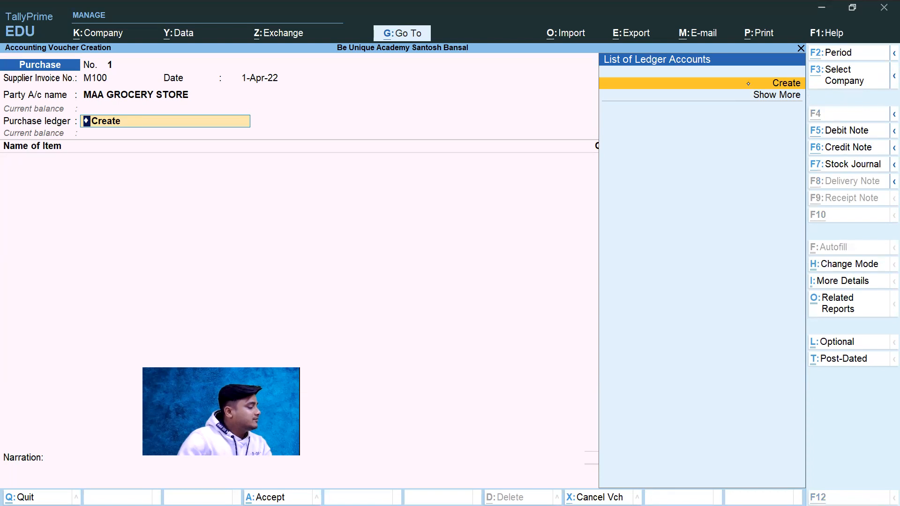
{"action": "left_click", "coordinate": [749, 87]}
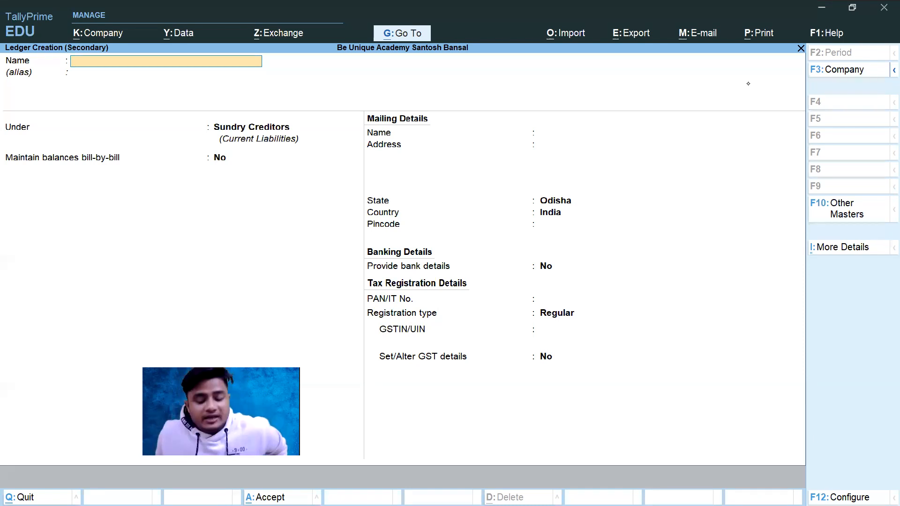
Step: Switch to the invoice PDF and handwrite "Pur I" beside the GSTIN, circle its state code and tick the 00% GST rate
{"action": "key", "text": "alt+Tab"}
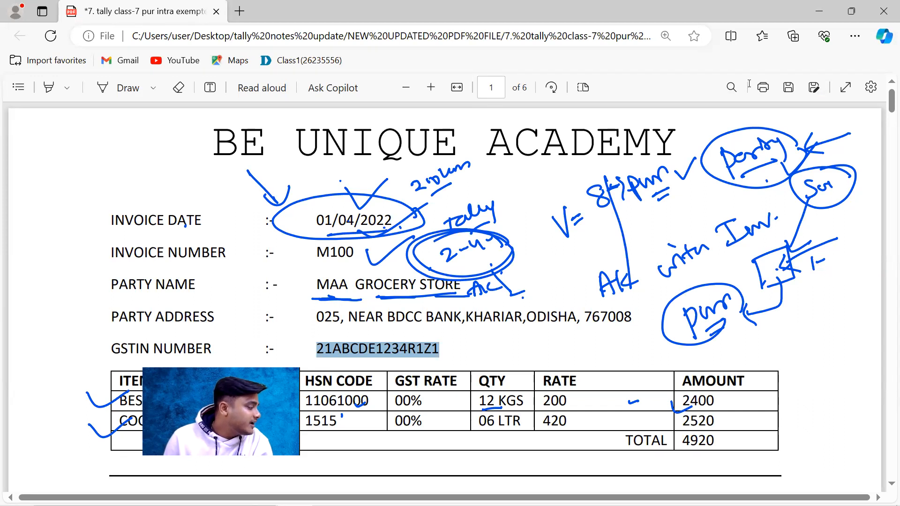
{"action": "left_click", "coordinate": [353, 401]}
{"action": "key", "text": "alt+d"}
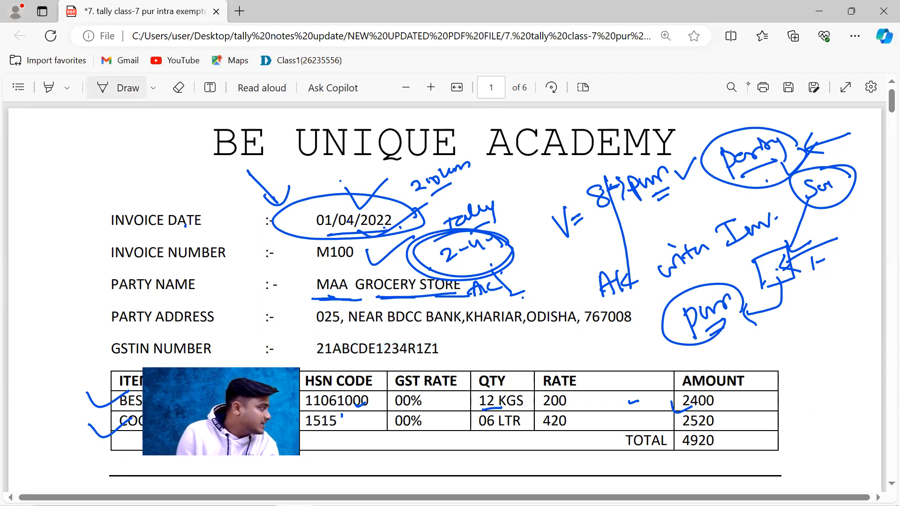
{"action": "mouse_move", "coordinate": [462, 345]}
{"action": "left_mouse_down"}
{"action": "mouse_move", "coordinate": [467, 368]}
{"action": "mouse_move", "coordinate": [505, 340]}
{"action": "left_mouse_up"}
{"action": "left_click_drag", "start_coordinate": [335, 333], "coordinate": [327, 328]}
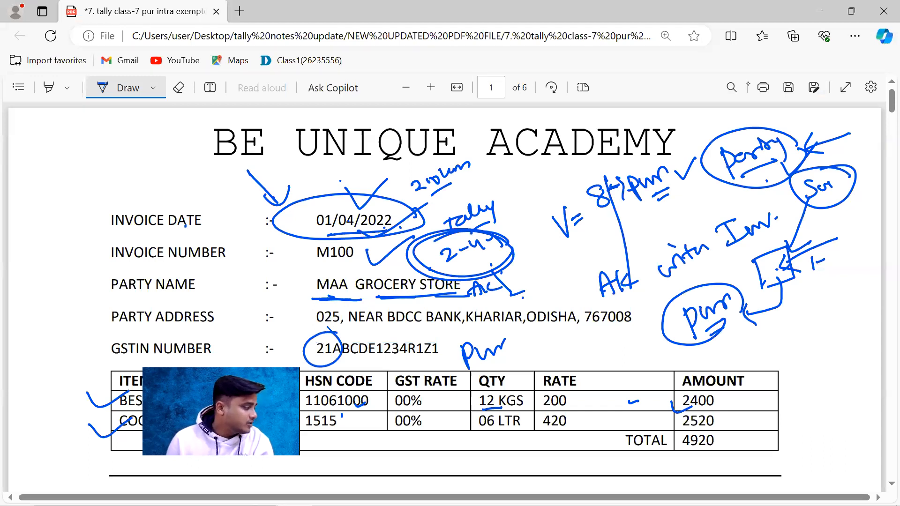
{"action": "left_click_drag", "start_coordinate": [333, 328], "coordinate": [299, 348]}
{"action": "left_click_drag", "start_coordinate": [507, 335], "coordinate": [529, 344]}
{"action": "left_click_drag", "start_coordinate": [428, 404], "coordinate": [457, 392]}
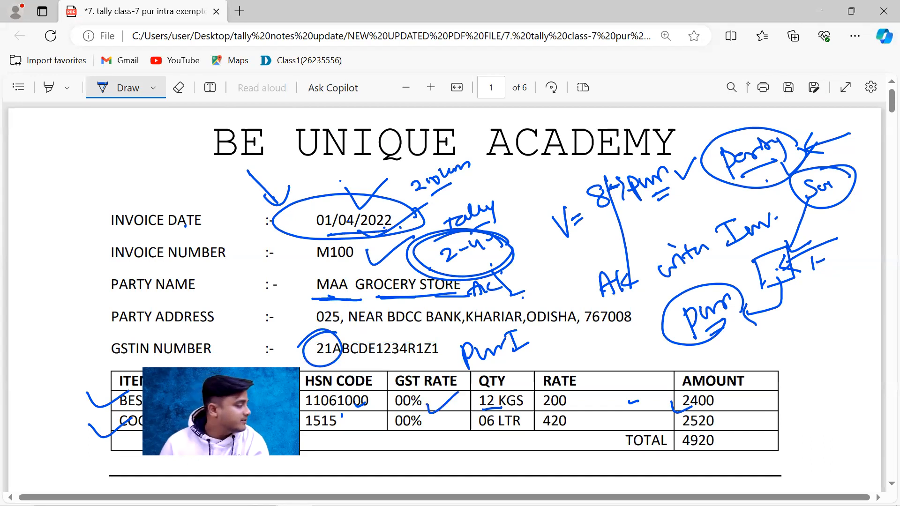
Step: Switch back to TallyPrime and name the new ledger PURCHASE INTRA EXEMPTED
{"action": "key", "text": "alt+Tab"}
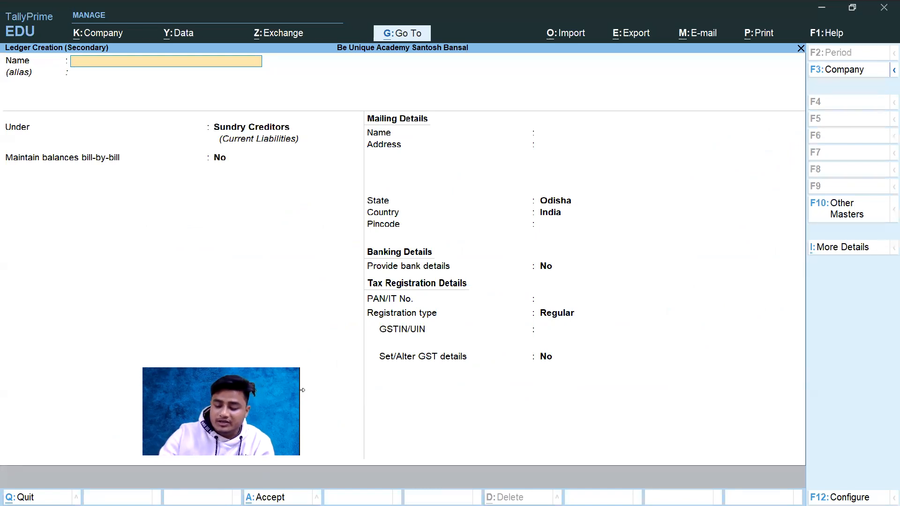
{"action": "type", "text": "PU"}
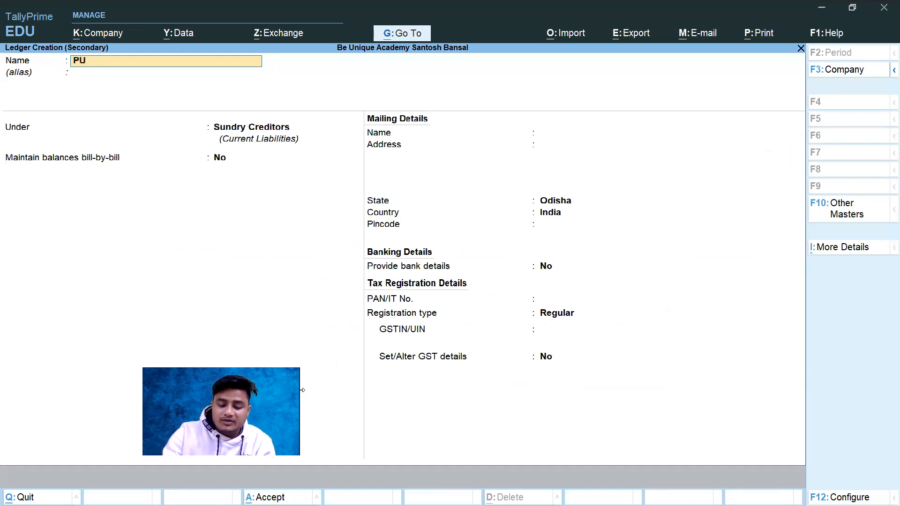
{"action": "type", "text": "RCHJASE"}
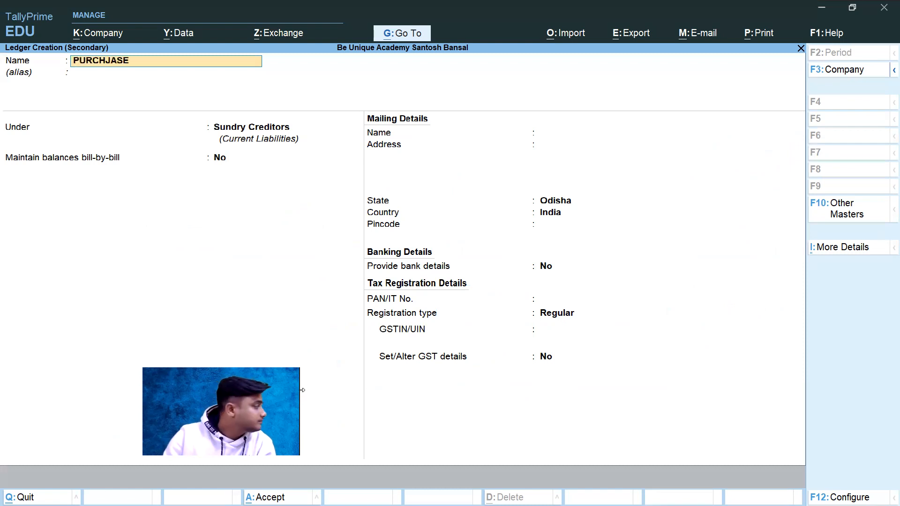
{"action": "key", "text": "BackSpace"}
{"action": "key", "text": "BackSpace"}
{"action": "key", "text": "BackSpace"}
{"action": "key", "text": "BackSpace"}
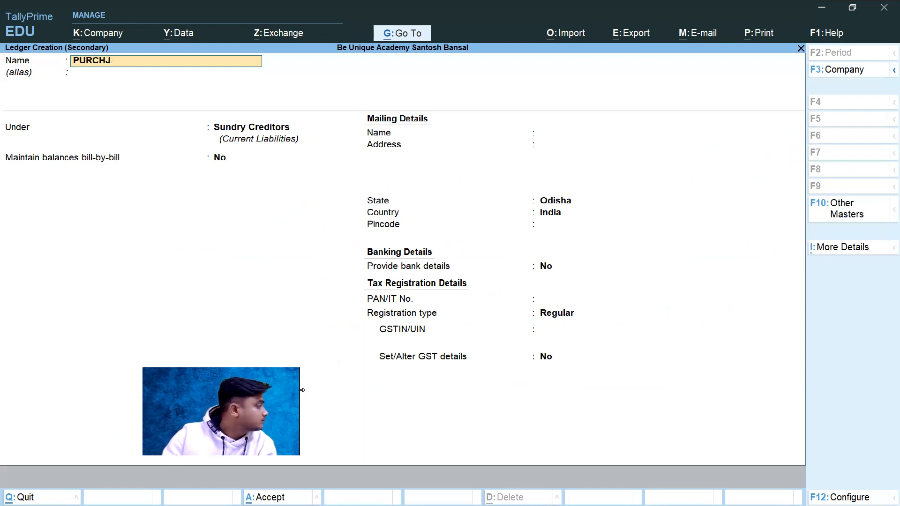
{"action": "type", "text": "AS"}
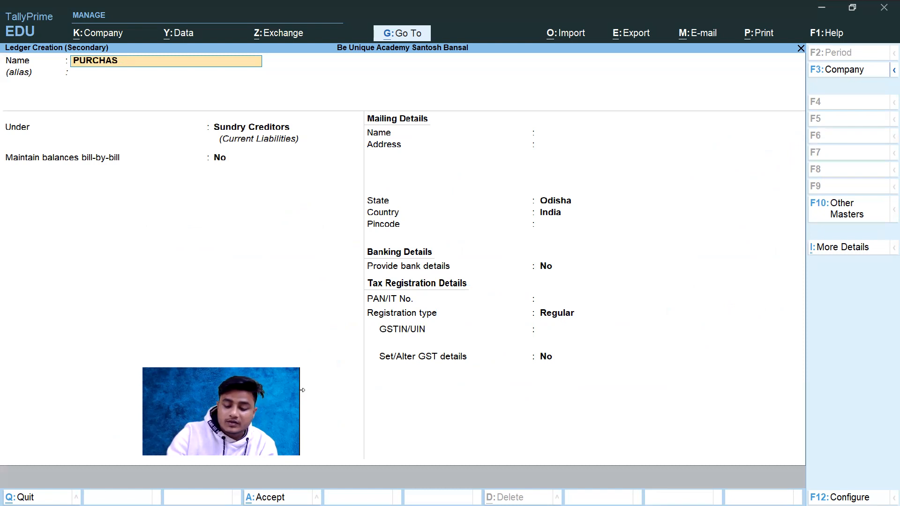
{"action": "type", "text": "E INTRA"}
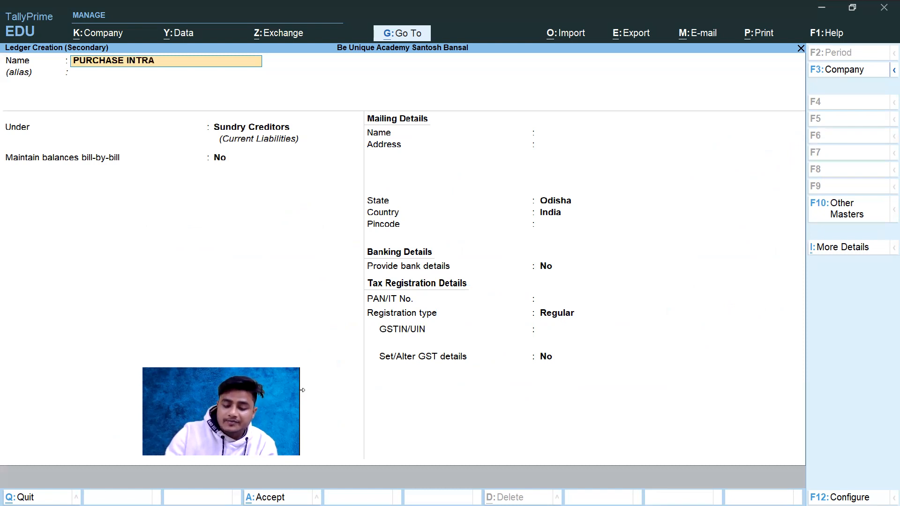
{"action": "type", "text": " EXEMPTED"}
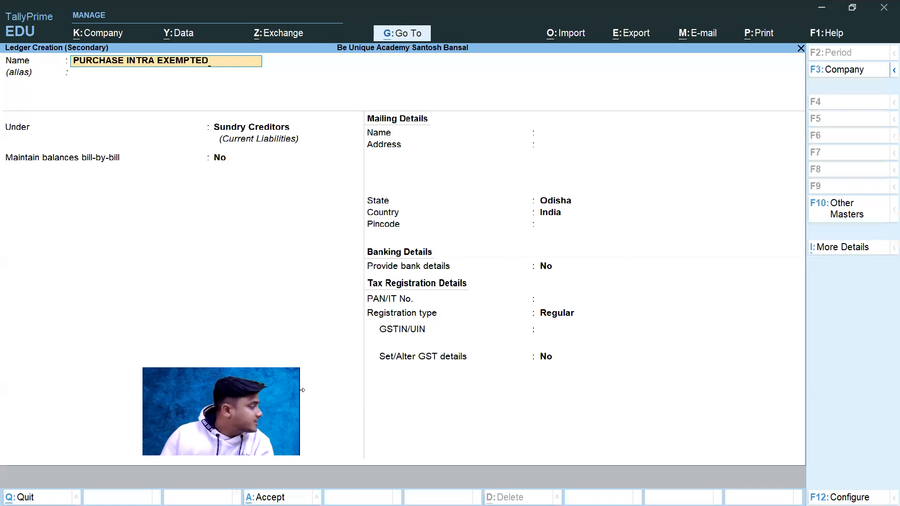
Step: Leave the alias blank and place the purchase ledger under the Purchase Accounts group
{"action": "key", "text": "Return"}
{"action": "key", "text": "Return"}
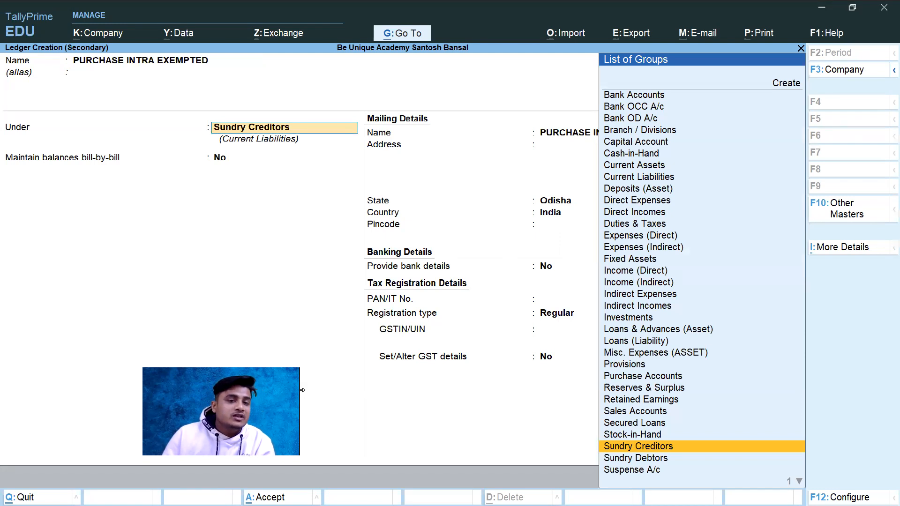
{"action": "type", "text": "PU"}
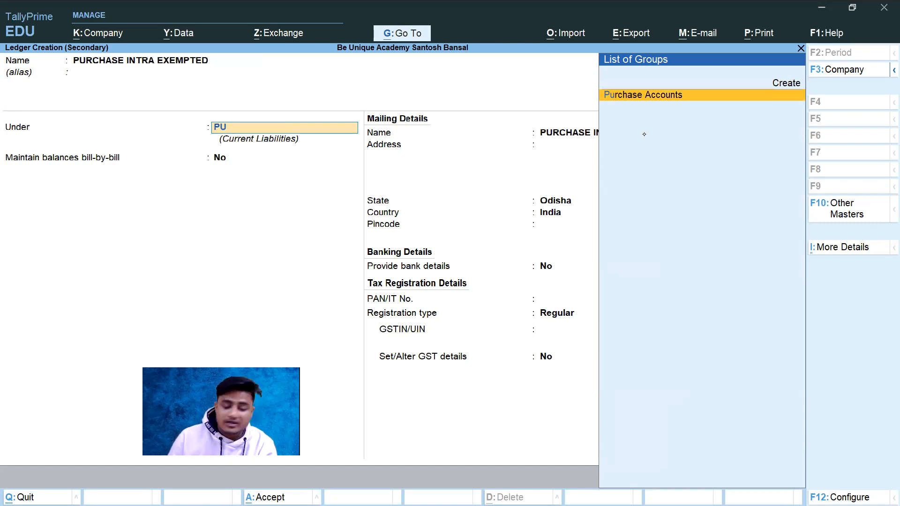
{"action": "key", "text": "Return"}
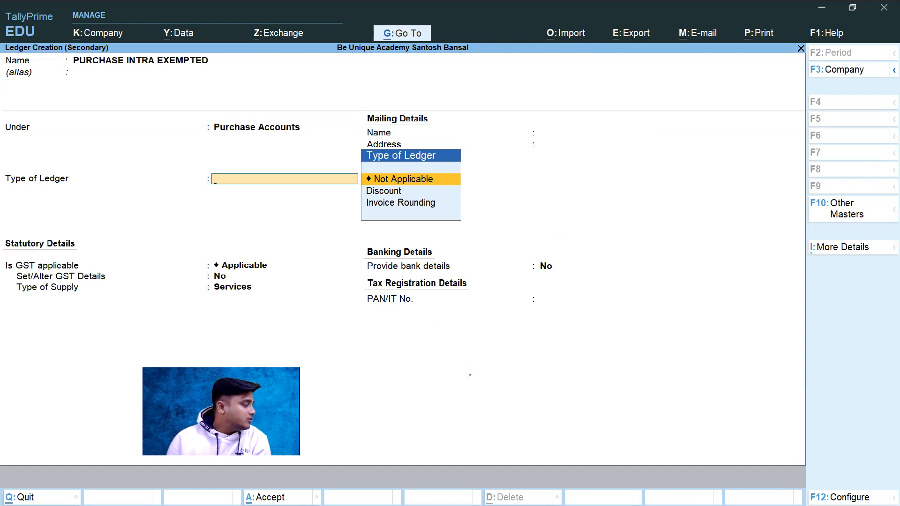
Step: Set the purchase ledger's type of ledger to Not Applicable
{"action": "key", "text": "alt+Tab"}
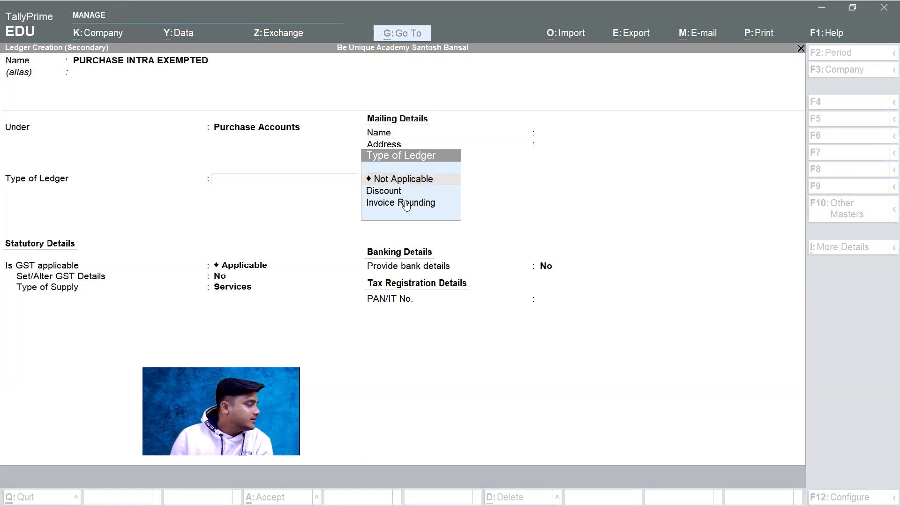
{"action": "left_click", "coordinate": [408, 182]}
{"action": "left_click", "coordinate": [408, 182]}
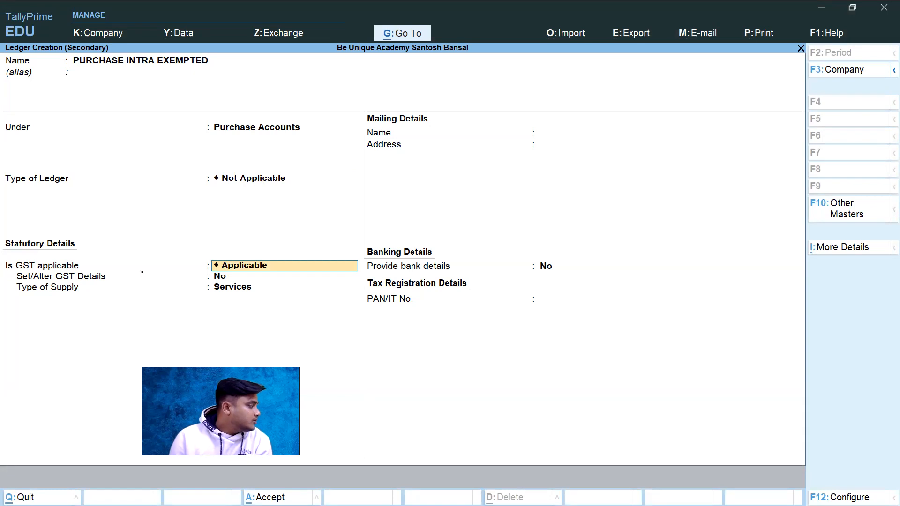
Step: Leave Set/Alter GST Details at No, set the type of supply to Goods and save the purchase ledger
{"action": "left_click", "coordinate": [246, 280]}
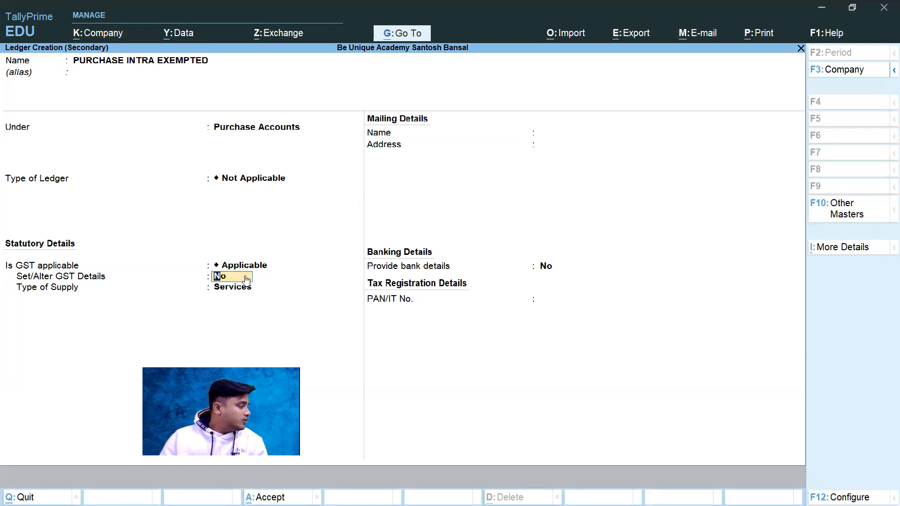
{"action": "key", "text": "Return"}
{"action": "key", "text": "Up"}
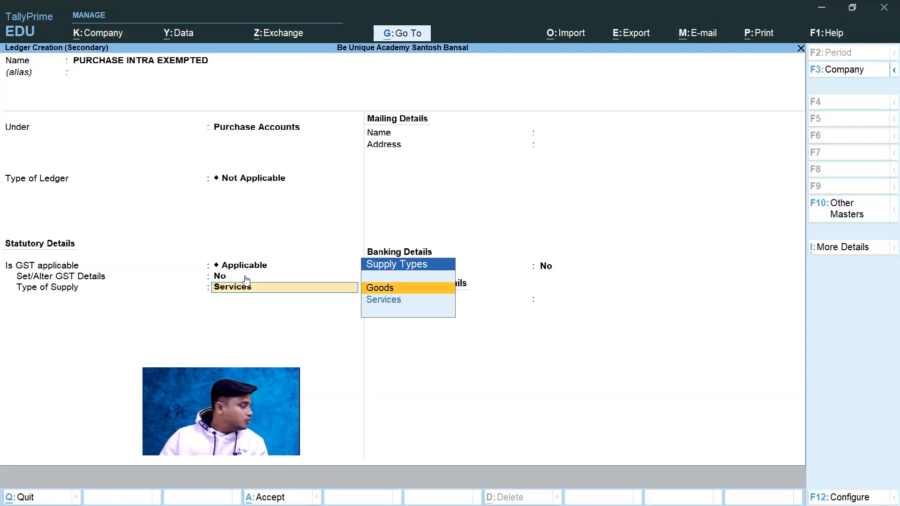
{"action": "key", "text": "Return"}
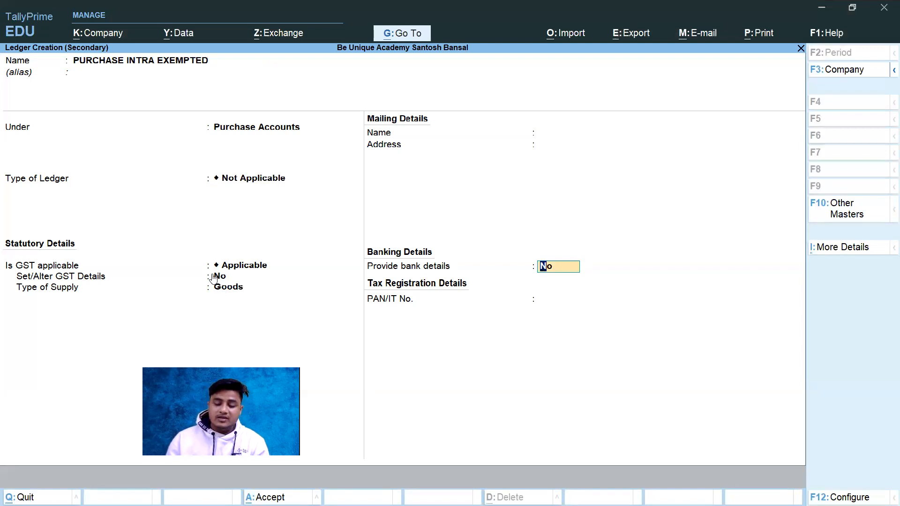
{"action": "key", "text": "ctrl"}
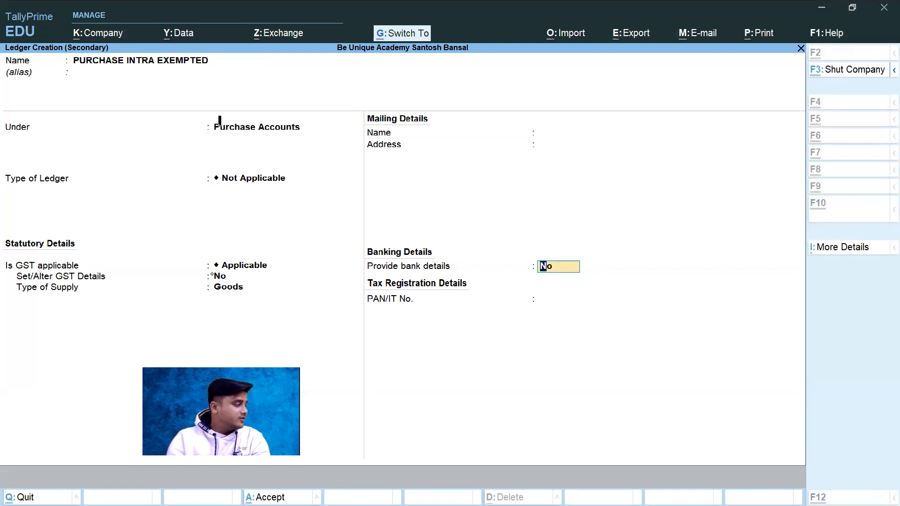
{"action": "key", "text": "ctrl+a"}
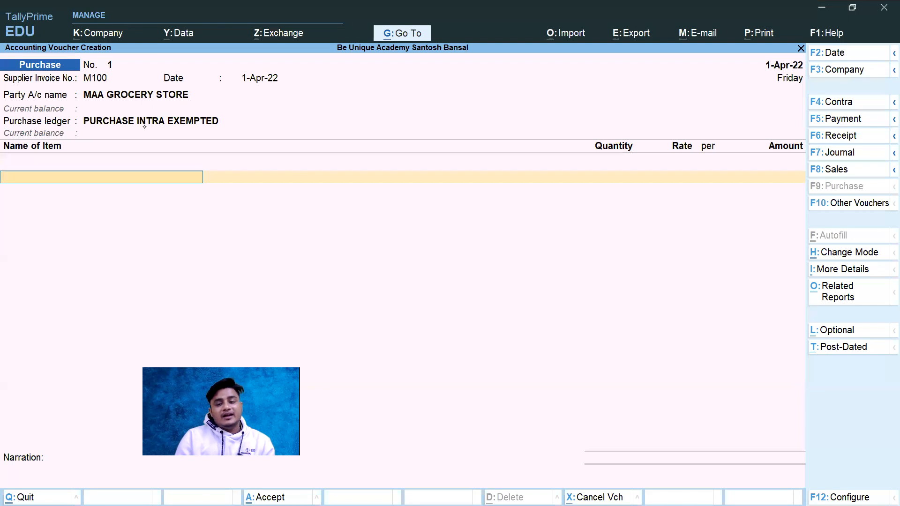
Step: Switch to the invoice PDF and draw tick marks beside the first invoice's date, number, party name, address and GSTIN labels
{"action": "key", "text": "alt"}
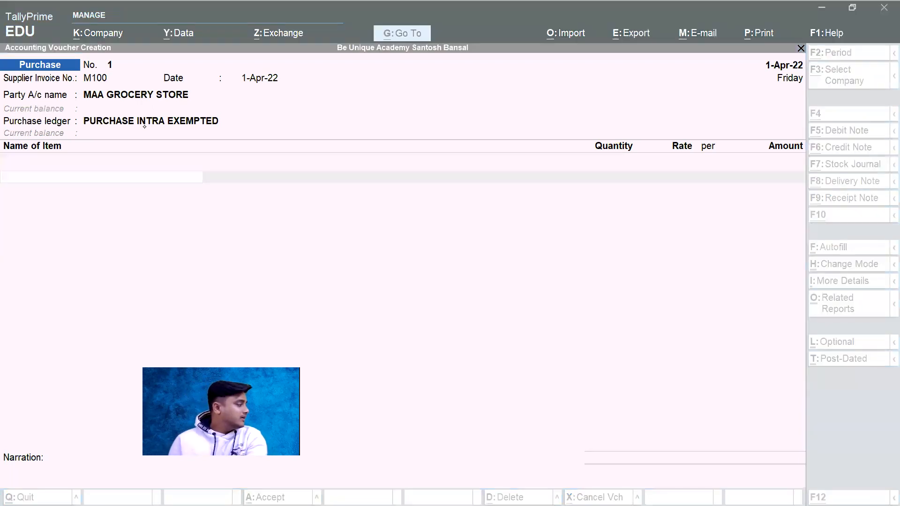
{"action": "key", "text": "alt+Tab"}
{"action": "left_click_drag", "start_coordinate": [92, 224], "coordinate": [135, 220]}
{"action": "left_click_drag", "start_coordinate": [92, 258], "coordinate": [135, 254]}
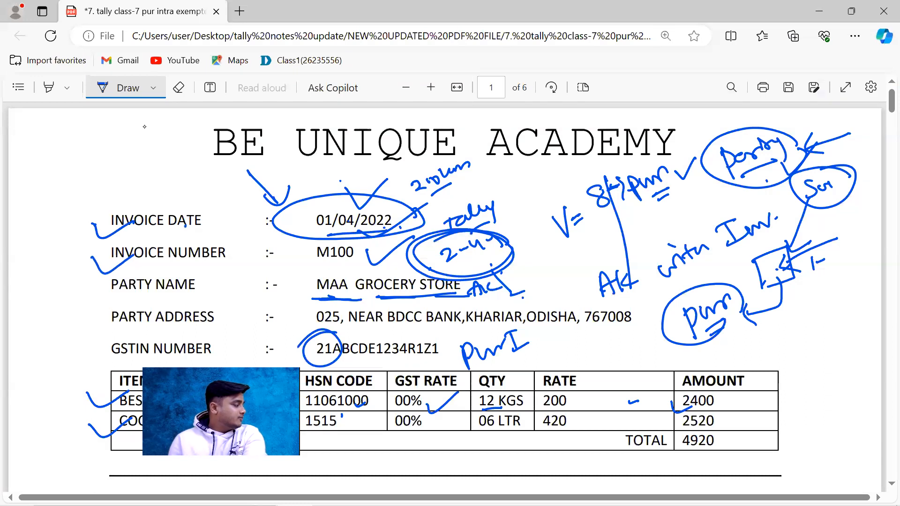
{"action": "mouse_move", "coordinate": [104, 281]}
{"action": "left_mouse_down"}
{"action": "mouse_move", "coordinate": [133, 290]}
{"action": "mouse_move", "coordinate": [162, 276]}
{"action": "left_mouse_up"}
{"action": "left_click_drag", "start_coordinate": [89, 320], "coordinate": [143, 311]}
{"action": "left_click", "coordinate": [93, 350]}
{"action": "left_click_drag", "start_coordinate": [92, 349], "coordinate": [128, 347]}
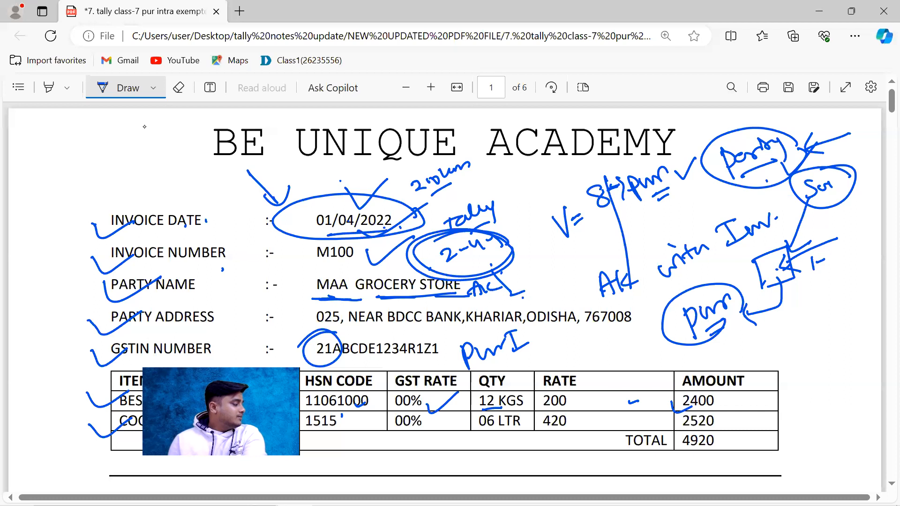
Step: Draw a vertical stroke on each side of the first invoice's item table and tick both item names
{"action": "scroll", "coordinate": [502, 249], "scroll_direction": "down", "scroll_amount": 3}
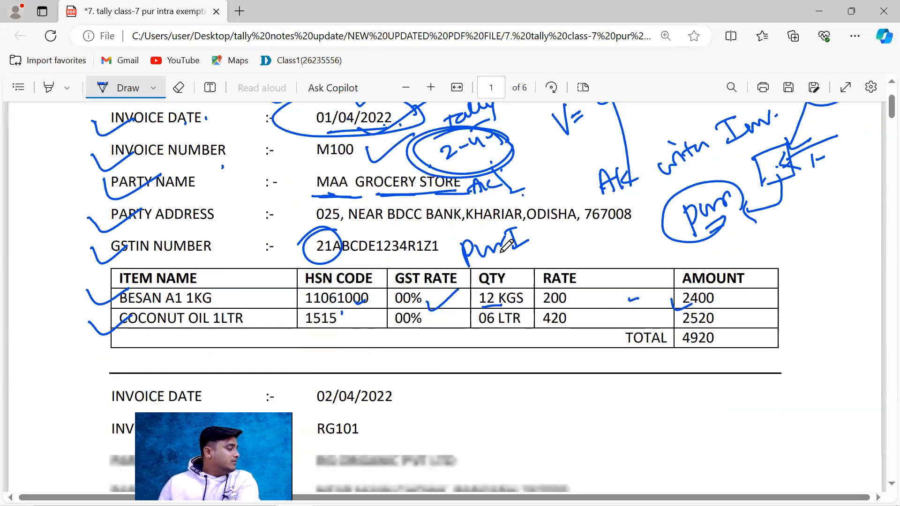
{"action": "left_click_drag", "start_coordinate": [102, 248], "coordinate": [87, 334]}
{"action": "left_click_drag", "start_coordinate": [808, 245], "coordinate": [793, 345]}
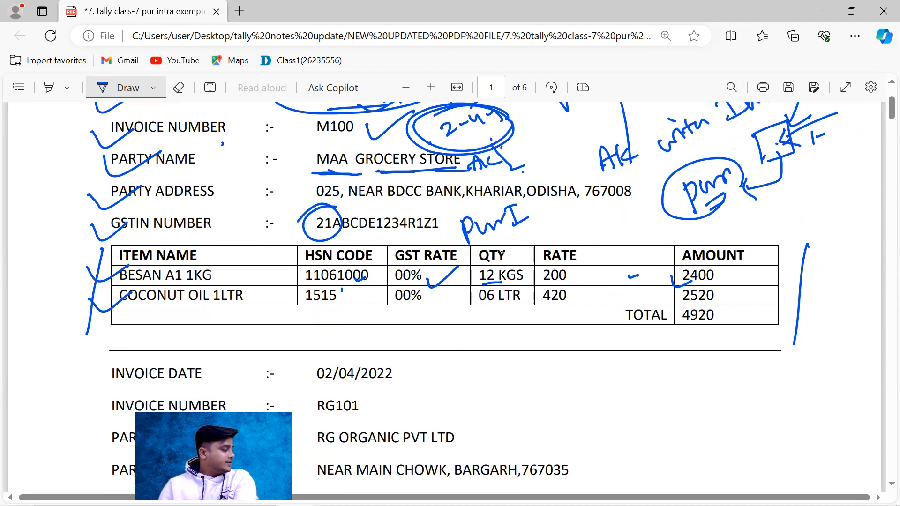
{"action": "key", "text": "alt"}
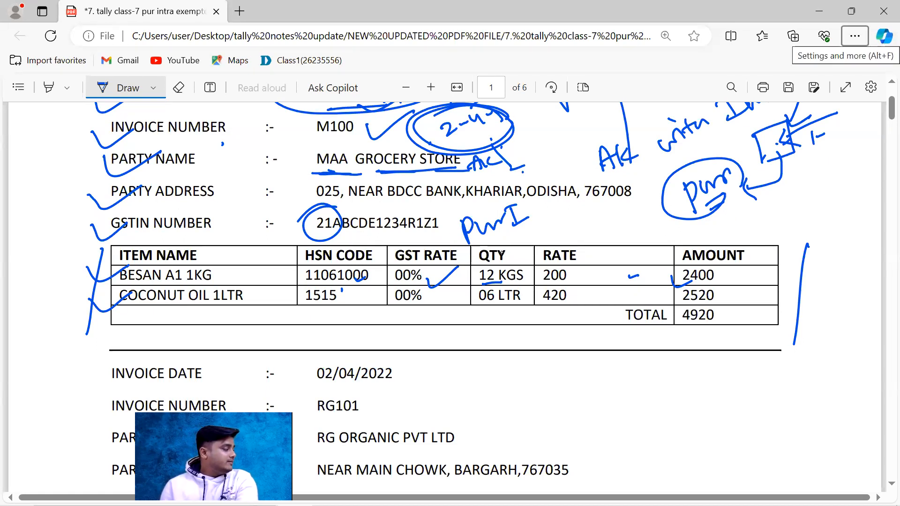
{"action": "mouse_move", "coordinate": [235, 273]}
{"action": "left_mouse_down"}
{"action": "mouse_move", "coordinate": [254, 271]}
{"action": "mouse_move", "coordinate": [273, 294]}
{"action": "left_mouse_up"}
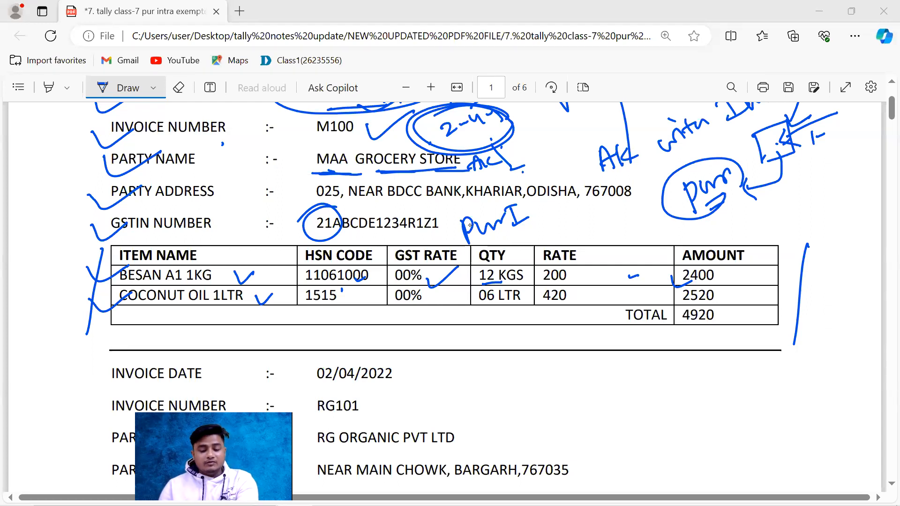
Step: Switch back to TallyPrime and start creating a new stock item from the voucher's Name of Item field
{"action": "key", "text": "alt+Tab"}
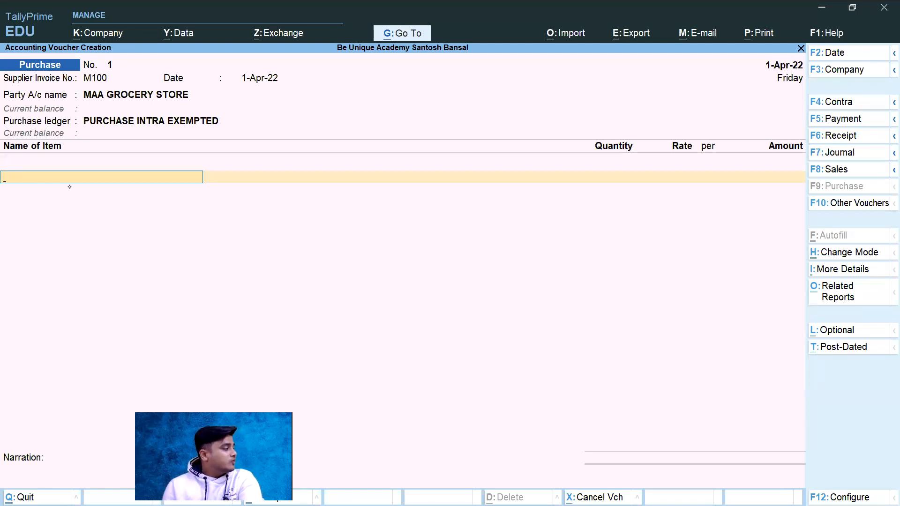
{"action": "key", "text": "space"}
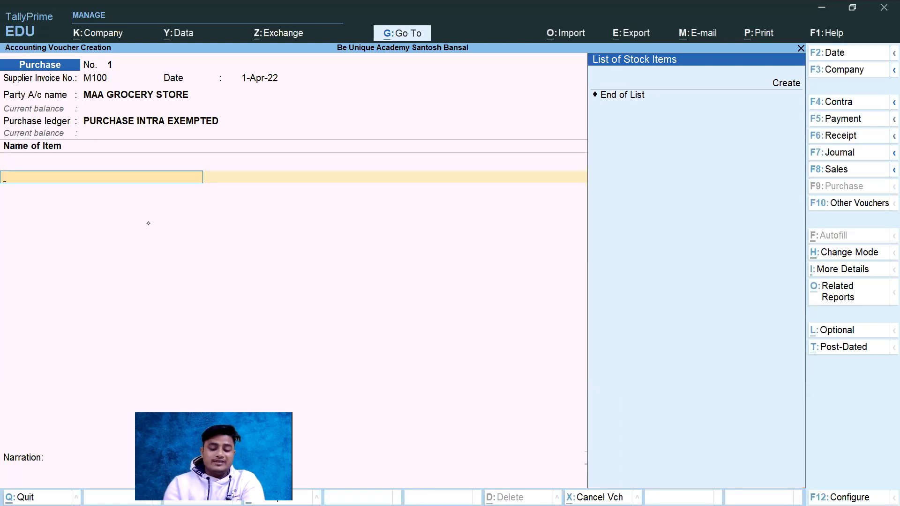
{"action": "key", "text": "alt"}
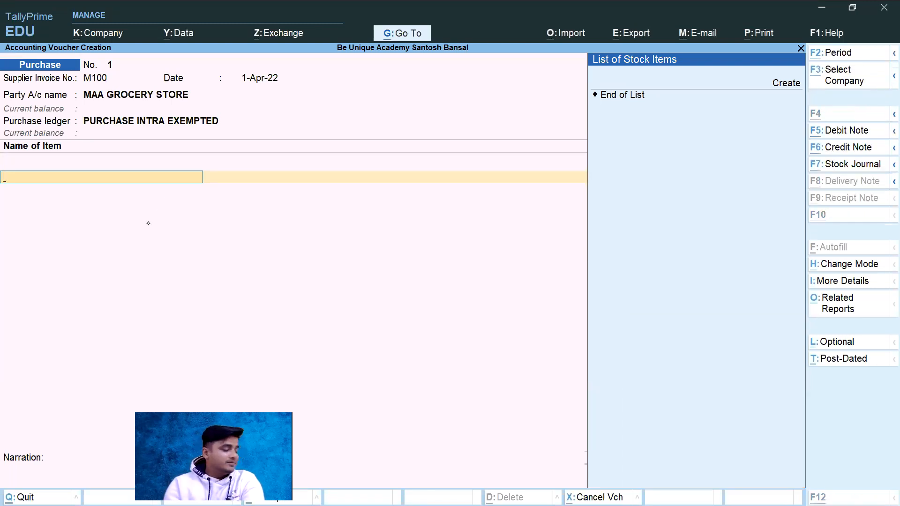
{"action": "key", "text": "alt+c"}
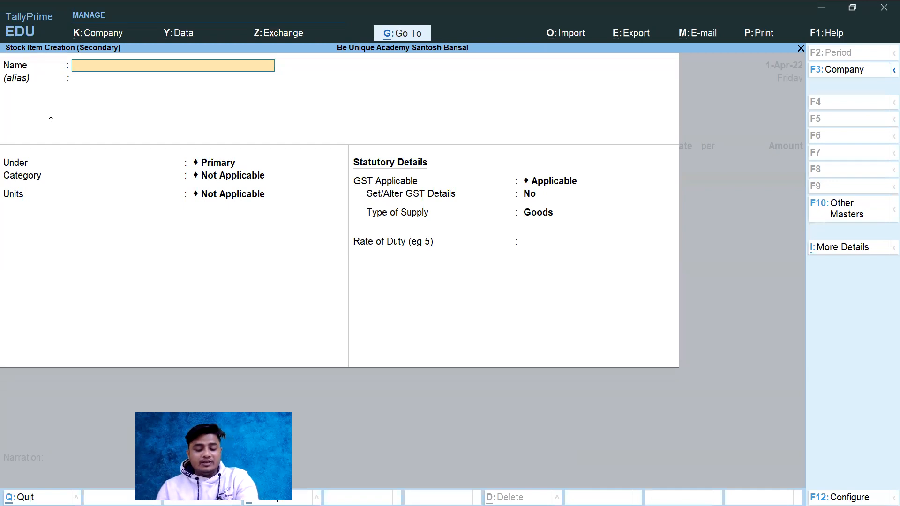
Step: Check the first item's name in the invoice PDF and name the stock item BESAN A1 1KG, leaving the alias blank
{"action": "key", "text": "alt+Tab"}
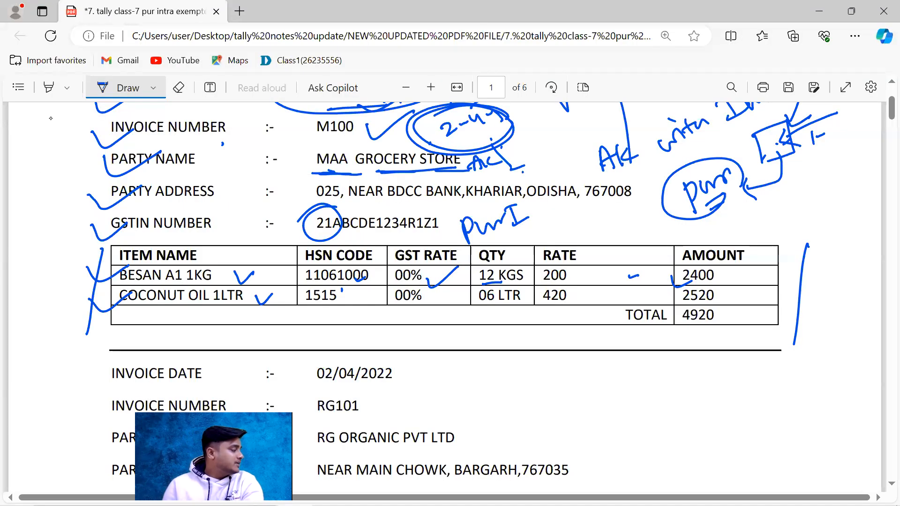
{"action": "key", "text": "alt+Tab"}
{"action": "type", "text": "BESAN A1 1KG"}
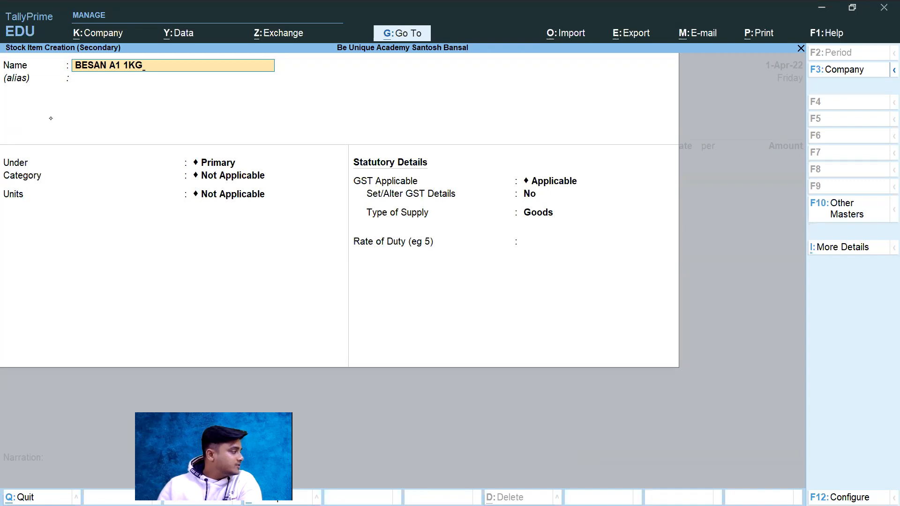
{"action": "key", "text": "Return"}
{"action": "key", "text": "Return"}
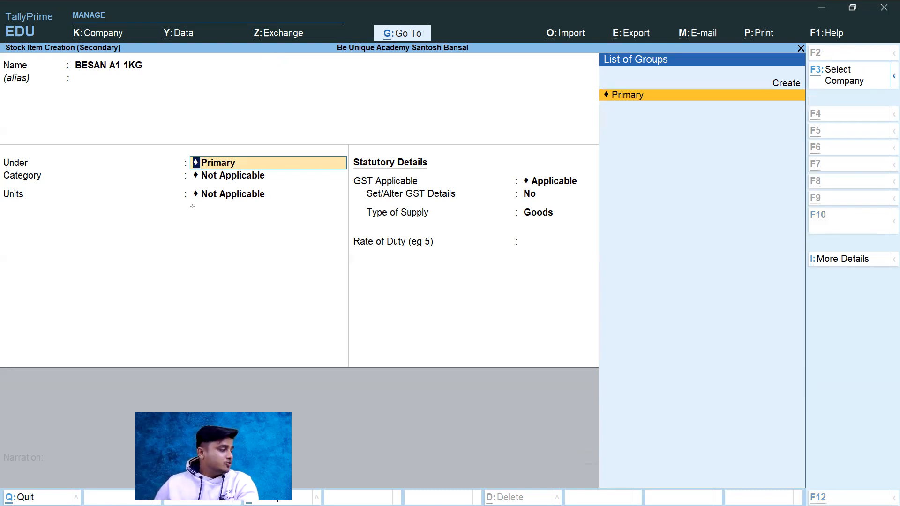
Step: Switch to the invoice PDF and handwrite an underlined "00% Item" note below the first invoice's item table
{"action": "key", "text": "alt+Tab"}
{"action": "left_click_drag", "start_coordinate": [653, 376], "coordinate": [674, 386]}
{"action": "left_click_drag", "start_coordinate": [689, 368], "coordinate": [684, 393]}
{"action": "left_click_drag", "start_coordinate": [695, 380], "coordinate": [749, 357]}
{"action": "mouse_move", "coordinate": [737, 359]}
{"action": "left_mouse_down"}
{"action": "mouse_move", "coordinate": [732, 388]}
{"action": "mouse_move", "coordinate": [792, 364]}
{"action": "left_mouse_up"}
{"action": "left_click_drag", "start_coordinate": [727, 397], "coordinate": [780, 383]}
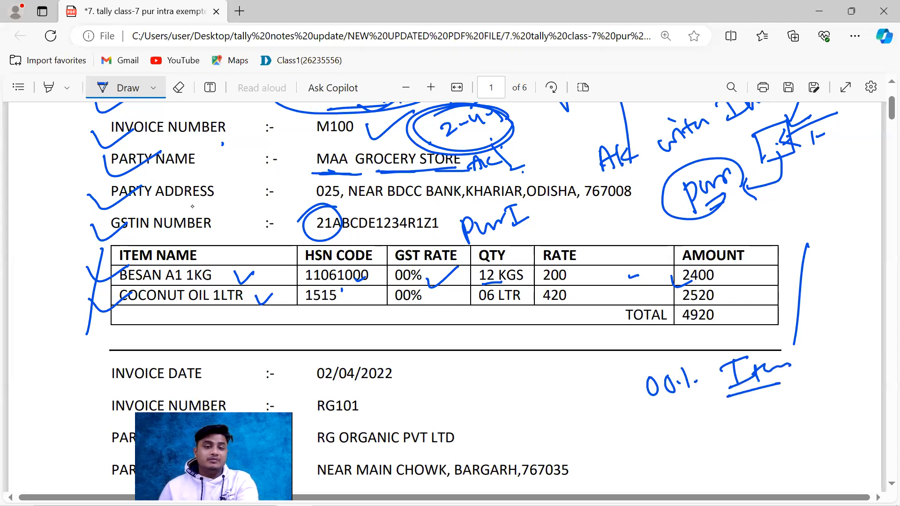
Step: Handwrite the rates 05, 12% and 18% below the "00% Item" note and circle that note
{"action": "left_click_drag", "start_coordinate": [678, 428], "coordinate": [681, 442]}
{"action": "left_click_drag", "start_coordinate": [684, 424], "coordinate": [694, 421]}
{"action": "mouse_move", "coordinate": [707, 454]}
{"action": "left_mouse_down"}
{"action": "mouse_move", "coordinate": [716, 471]}
{"action": "mouse_move", "coordinate": [732, 458]}
{"action": "left_mouse_up"}
{"action": "left_click_drag", "start_coordinate": [738, 454], "coordinate": [740, 455]}
{"action": "mouse_move", "coordinate": [746, 441]}
{"action": "left_mouse_down"}
{"action": "mouse_move", "coordinate": [751, 455]}
{"action": "mouse_move", "coordinate": [793, 459]}
{"action": "mouse_move", "coordinate": [828, 432]}
{"action": "mouse_move", "coordinate": [814, 430]}
{"action": "left_mouse_up"}
{"action": "mouse_move", "coordinate": [822, 369]}
{"action": "left_mouse_down"}
{"action": "mouse_move", "coordinate": [614, 382]}
{"action": "mouse_move", "coordinate": [831, 371]}
{"action": "left_mouse_up"}
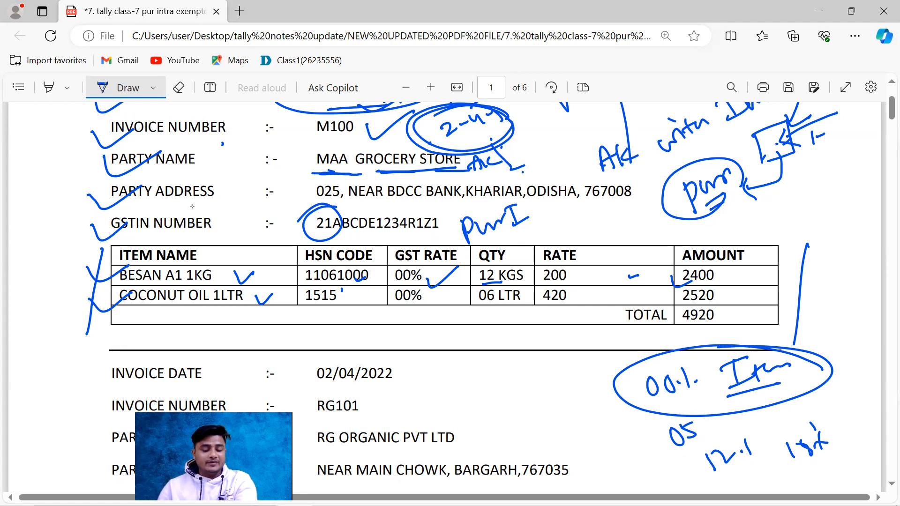
Step: Switch back to TallyPrime, keep the stock item under Primary and create the category 00 % ITEMS under Primary for it
{"action": "key", "text": "alt+Tab"}
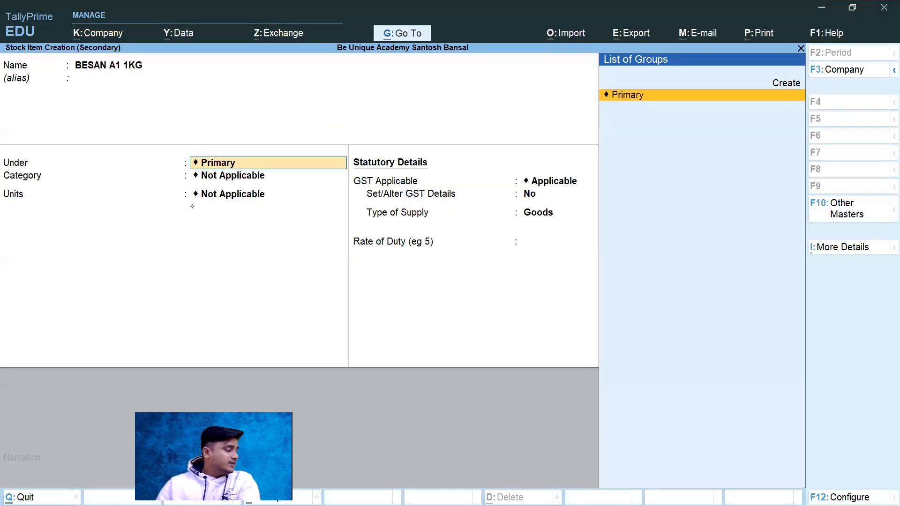
{"action": "key", "text": "Return"}
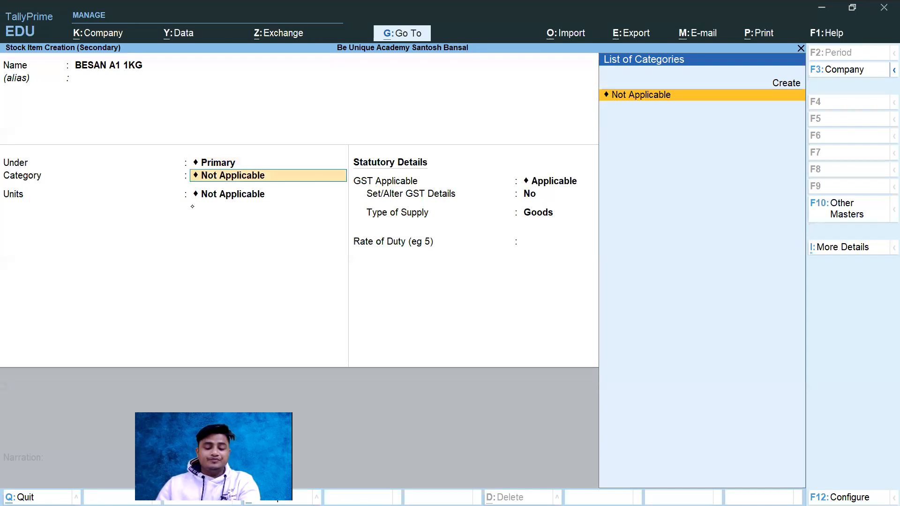
{"action": "key", "text": "alt"}
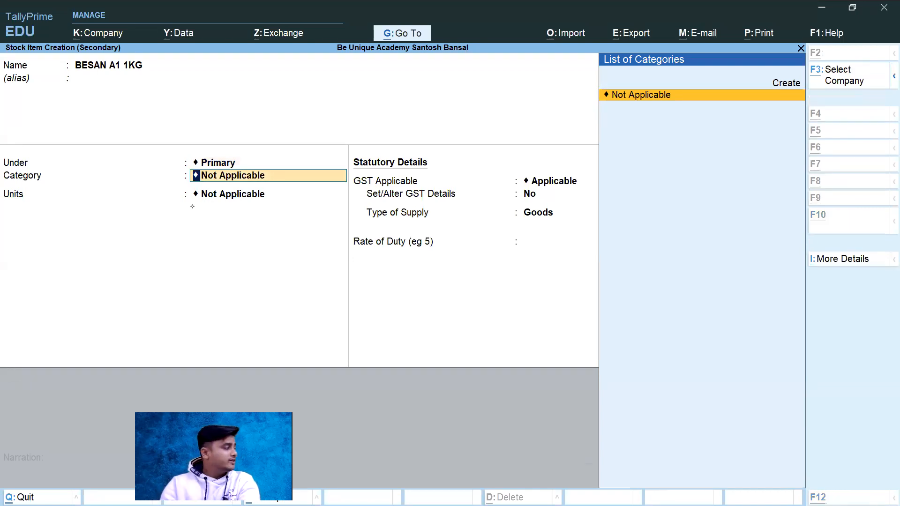
{"action": "key", "text": "alt+c"}
{"action": "type", "text": "00"}
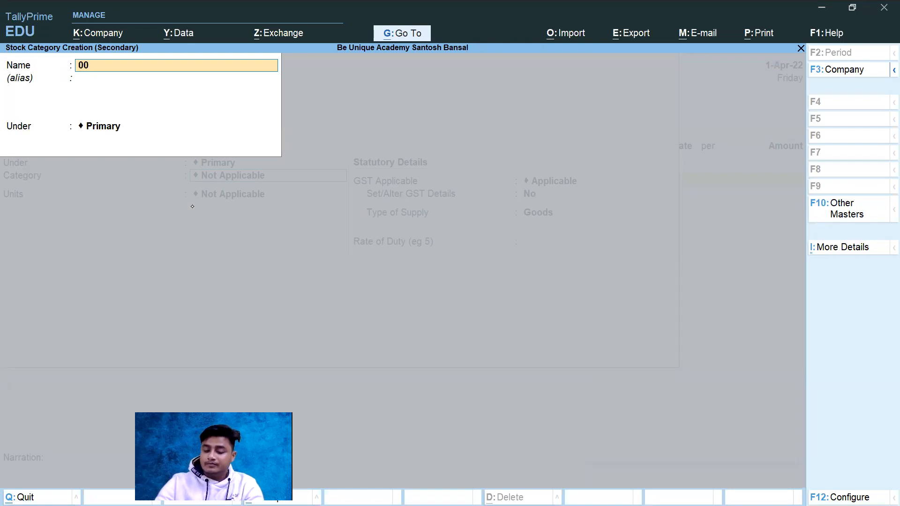
{"action": "type", "text": " % ITEM"}
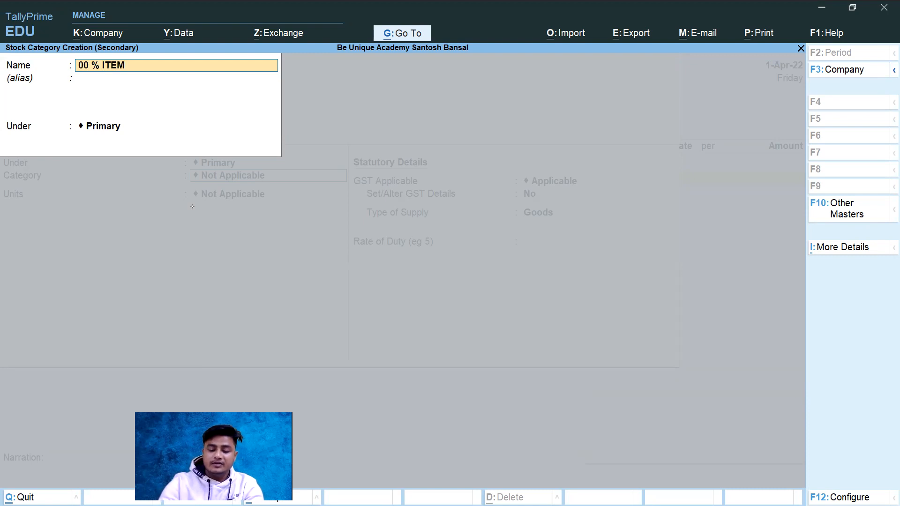
{"action": "type", "text": "S"}
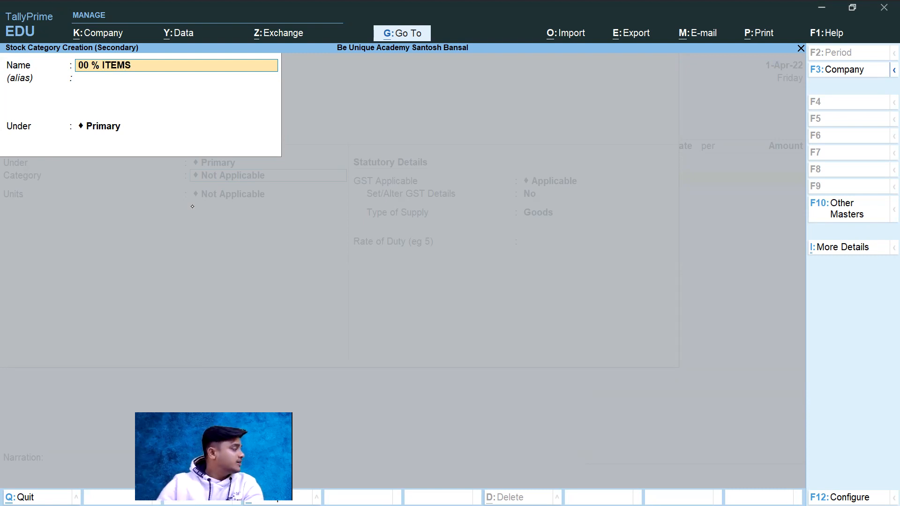
{"action": "key", "text": "Return"}
{"action": "key", "text": "Return"}
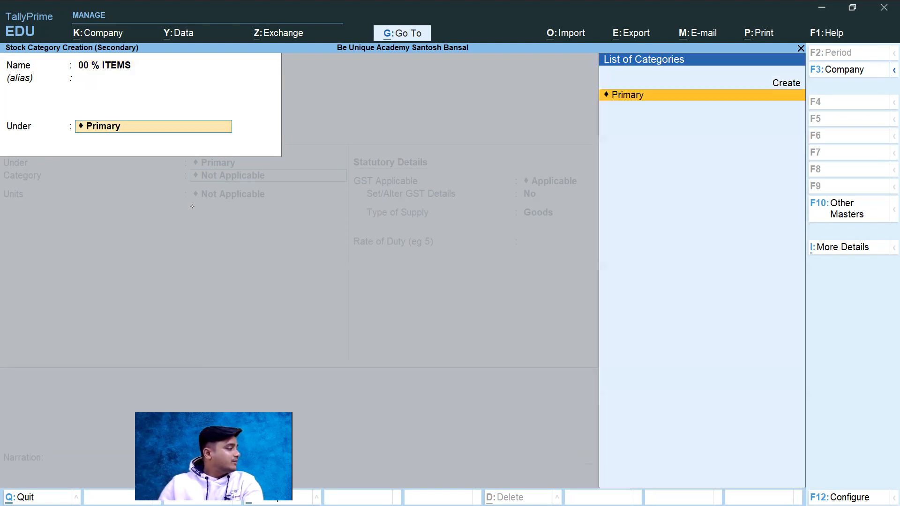
{"action": "key", "text": "ctrl+a"}
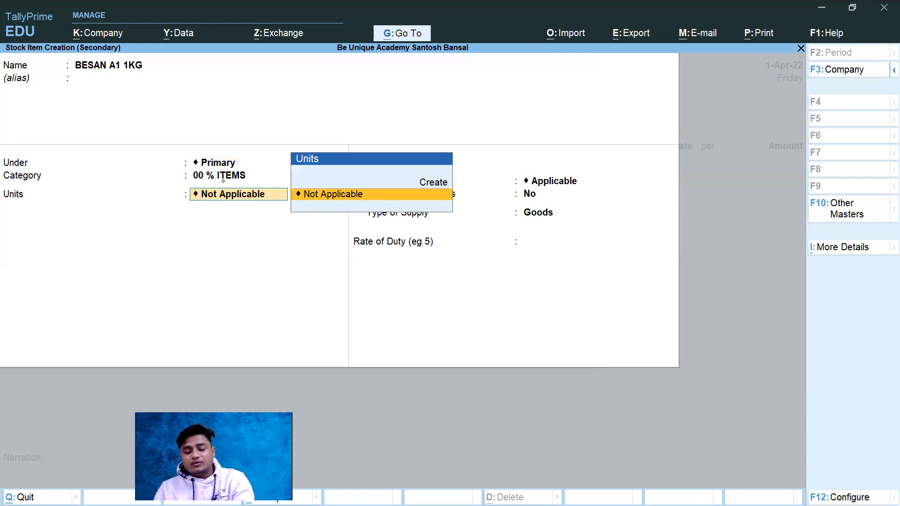
Step: Switch to the invoice PDF, circle and tick the KGS unit of the BESAN row, and return to the stock item's Units field in TallyPrime
{"action": "key", "text": "alt"}
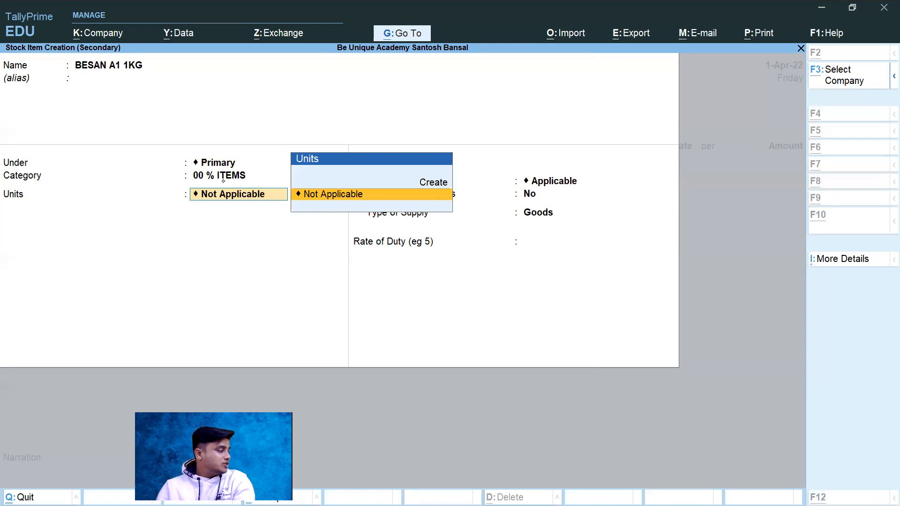
{"action": "key", "text": "alt+Tab"}
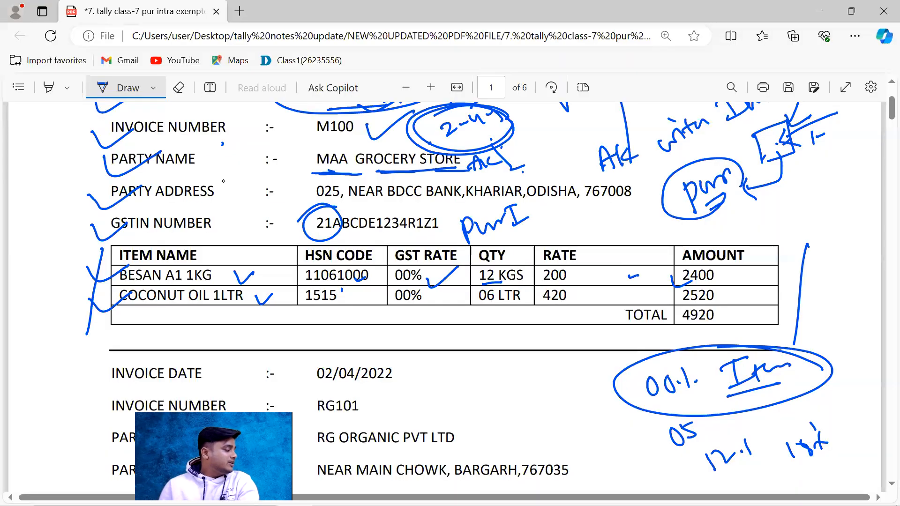
{"action": "mouse_move", "coordinate": [537, 274]}
{"action": "left_mouse_down"}
{"action": "mouse_move", "coordinate": [510, 260]}
{"action": "mouse_move", "coordinate": [494, 281]}
{"action": "mouse_move", "coordinate": [534, 284]}
{"action": "mouse_move", "coordinate": [540, 249]}
{"action": "left_mouse_up"}
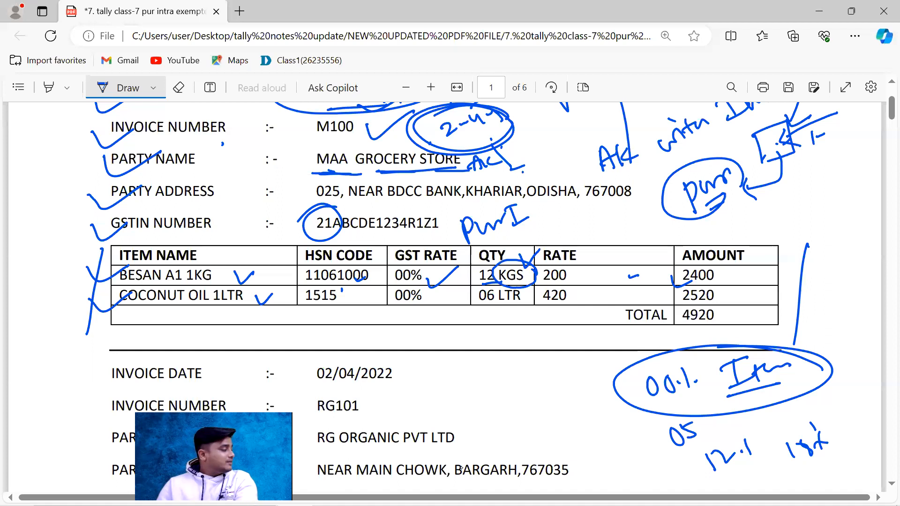
{"action": "key", "text": "alt+Tab"}
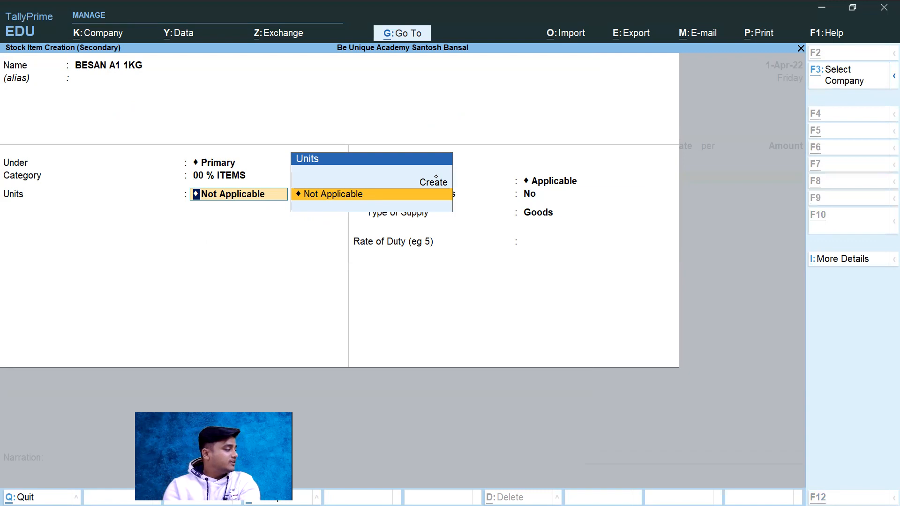
Step: Start a new simple unit for the stock item, check the BESAN quantity unit in the invoice PDF, and set the symbol to KGS in TallyPrime
{"action": "left_click", "coordinate": [436, 177]}
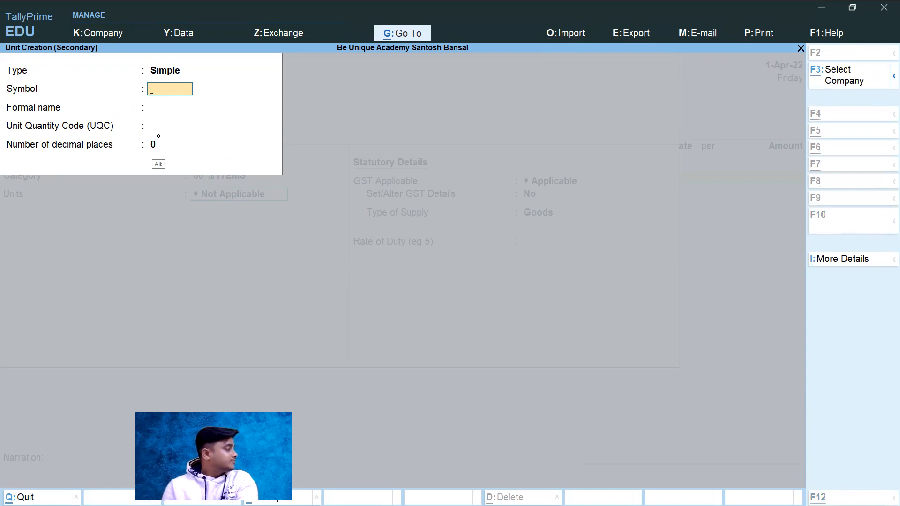
{"action": "key", "text": "alt+Tab"}
{"action": "left_click_drag", "start_coordinate": [515, 283], "coordinate": [523, 283]}
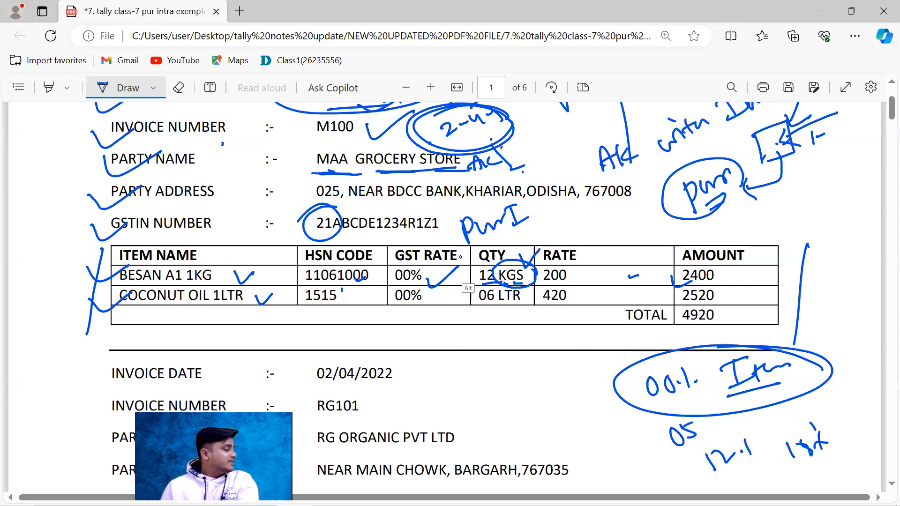
{"action": "key", "text": "alt+Tab"}
{"action": "key", "text": "Tab"}
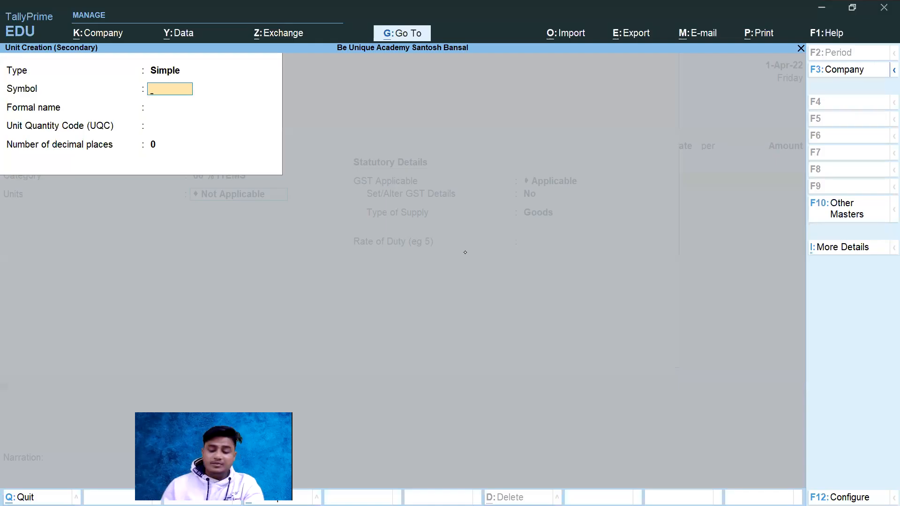
{"action": "type", "text": "K"}
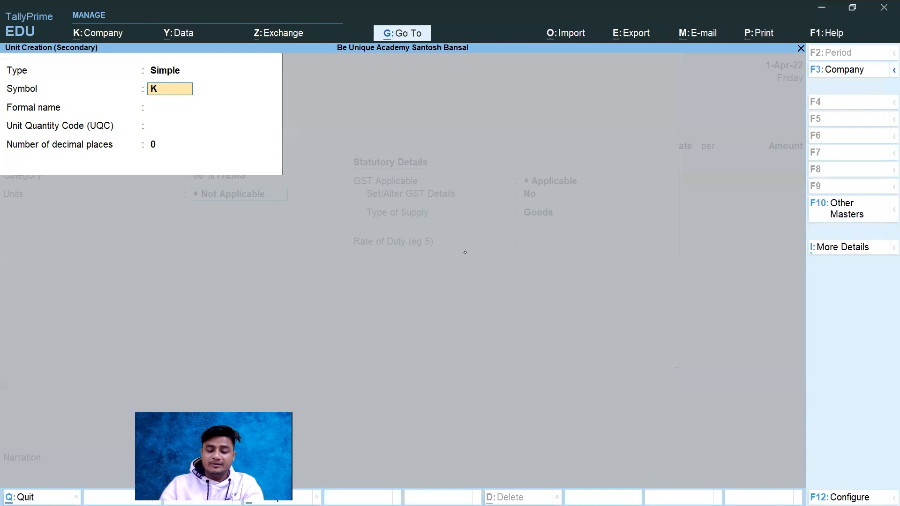
{"action": "type", "text": "GS"}
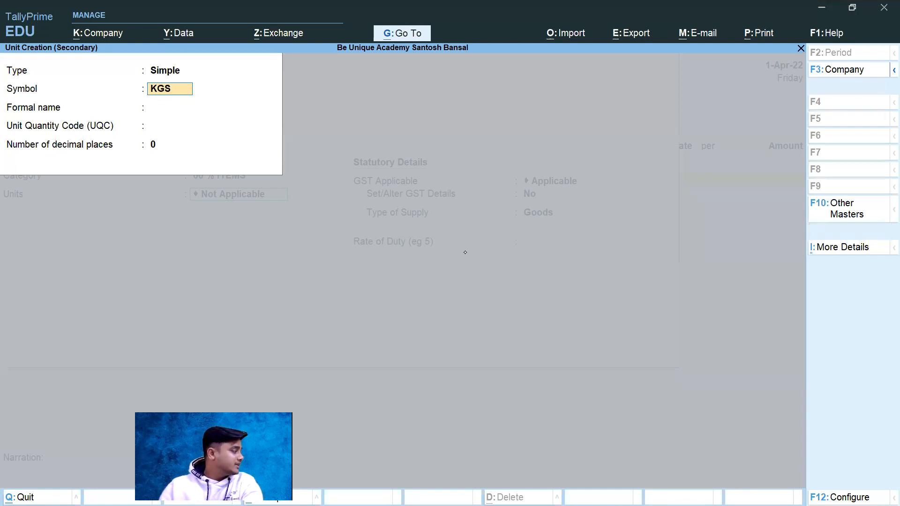
{"action": "key", "text": "Return"}
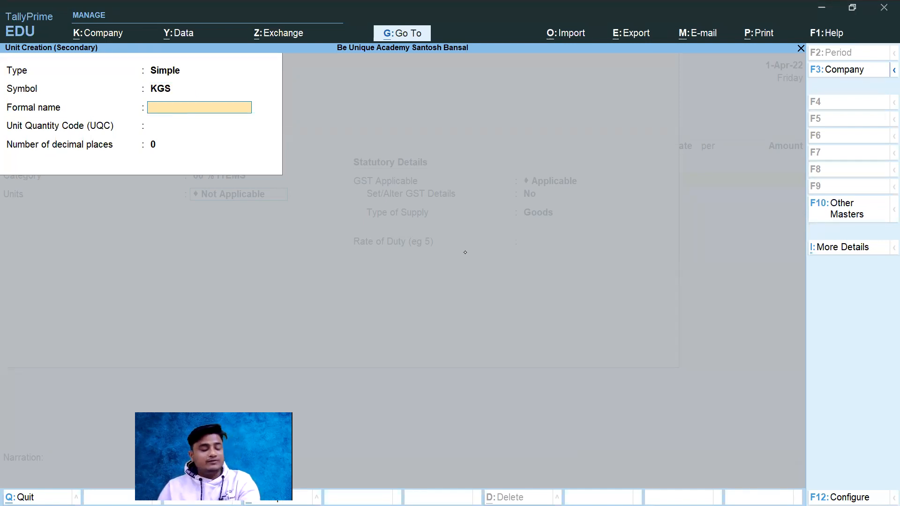
Step: Glance at the invoice PDF, return to TallyPrime and enter KILOGRAMS as the unit's formal name
{"action": "key", "text": "alt+Tab"}
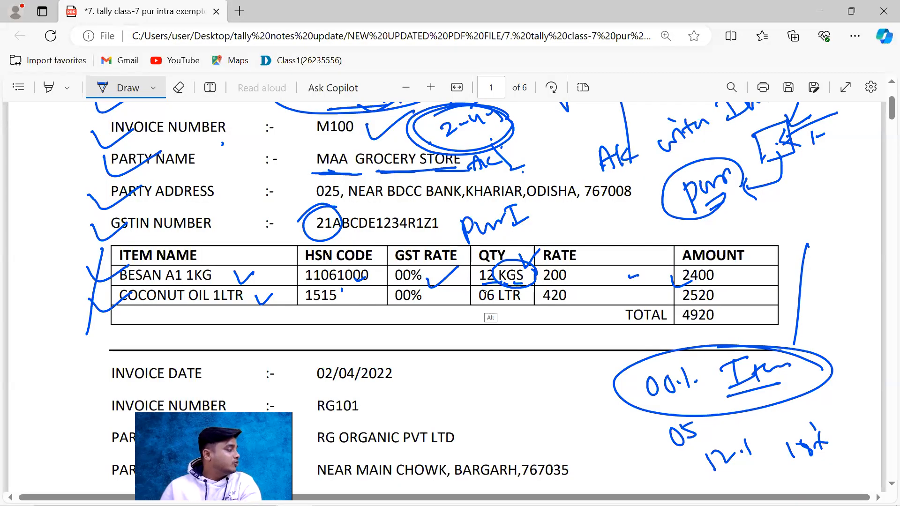
{"action": "key", "text": "alt+Tab"}
{"action": "type", "text": "KILO"}
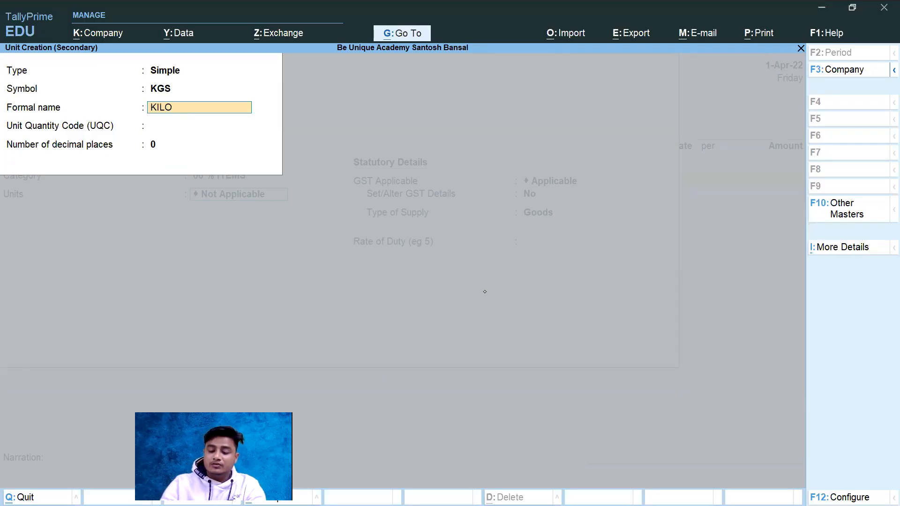
{"action": "type", "text": " GRAN"}
{"action": "key", "text": "BackSpace"}
{"action": "type", "text": "MS"}
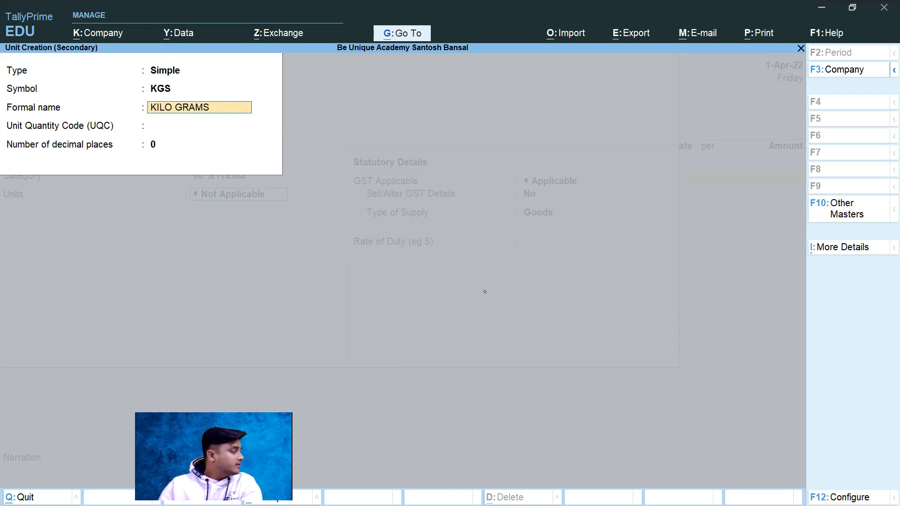
{"action": "key", "text": "BackSpace"}
{"action": "key", "text": "BackSpace"}
{"action": "key", "text": "BackSpace"}
{"action": "key", "text": "BackSpace"}
{"action": "key", "text": "BackSpace"}
{"action": "key", "text": "BackSpace"}
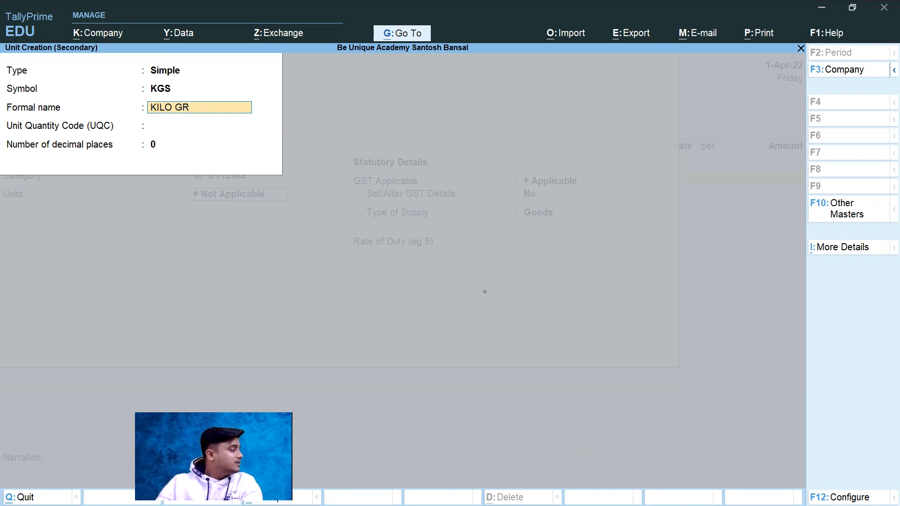
{"action": "type", "text": "GRAMS"}
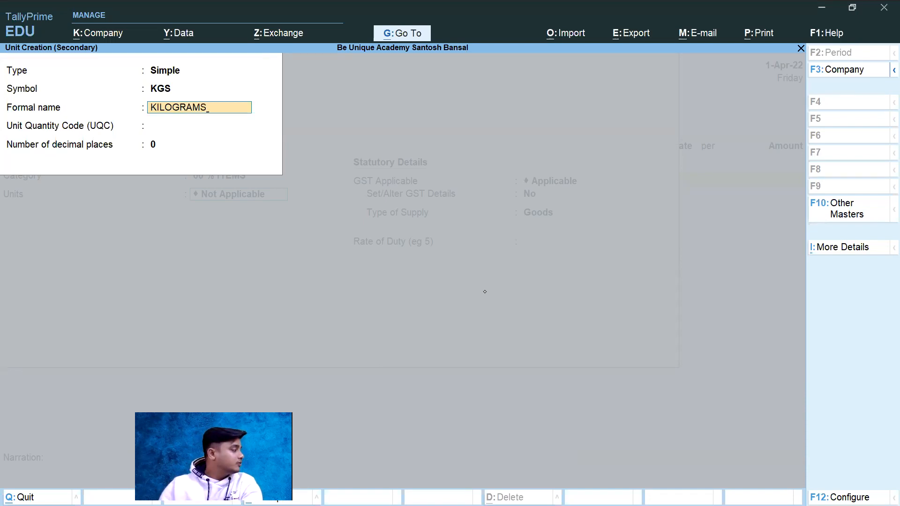
{"action": "key", "text": "Return"}
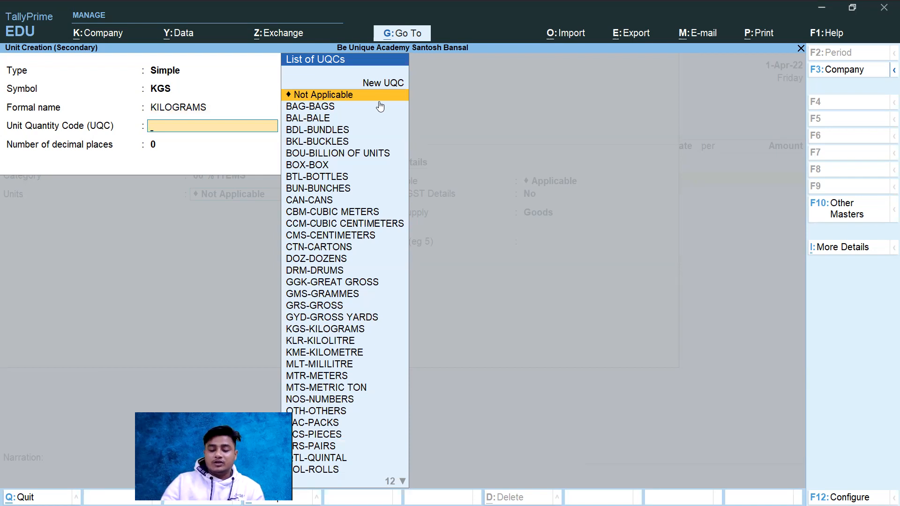
Step: Choose KGS-KILOGRAMS as the Unit Quantity Code, set 3 decimal places and save the unit
{"action": "type", "text": "K"}
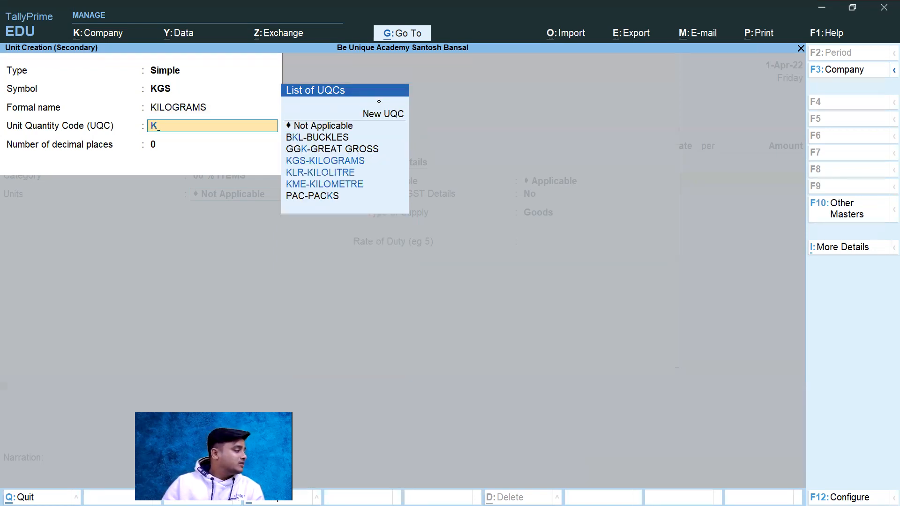
{"action": "key", "text": "Down"}
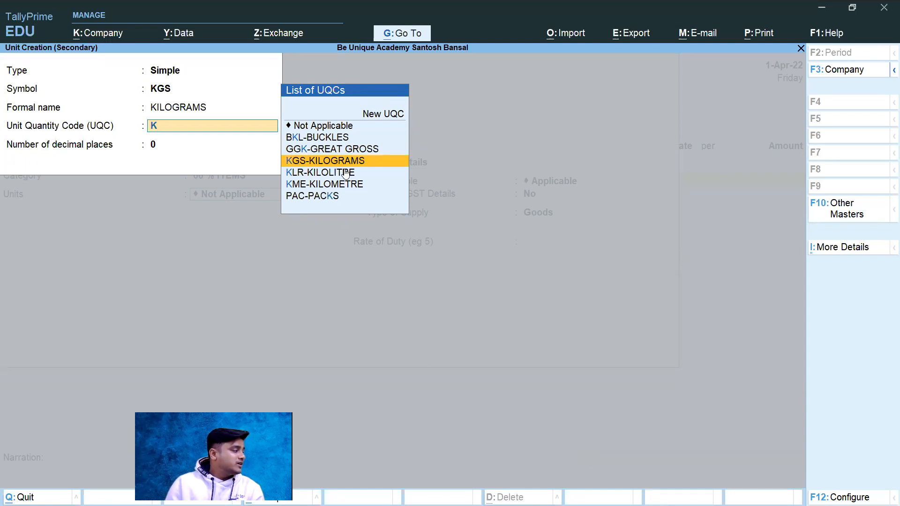
{"action": "key", "text": "Return"}
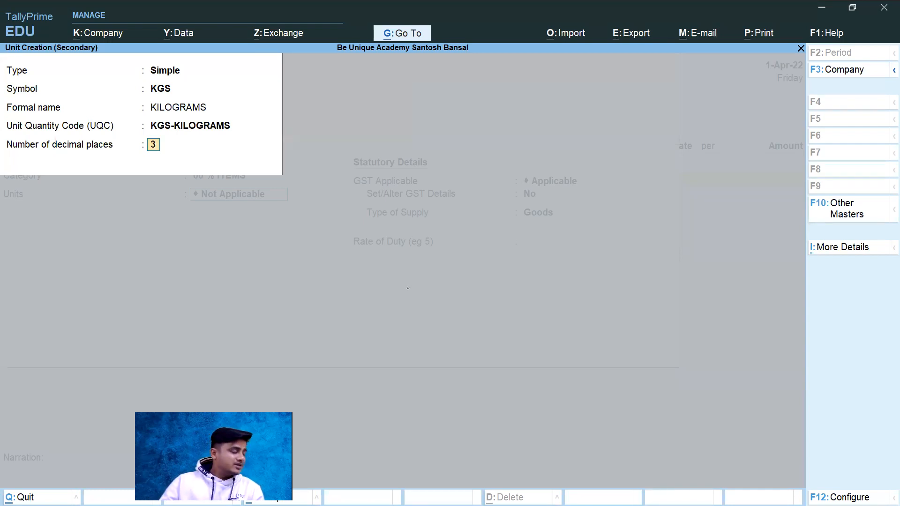
{"action": "key", "text": "Return"}
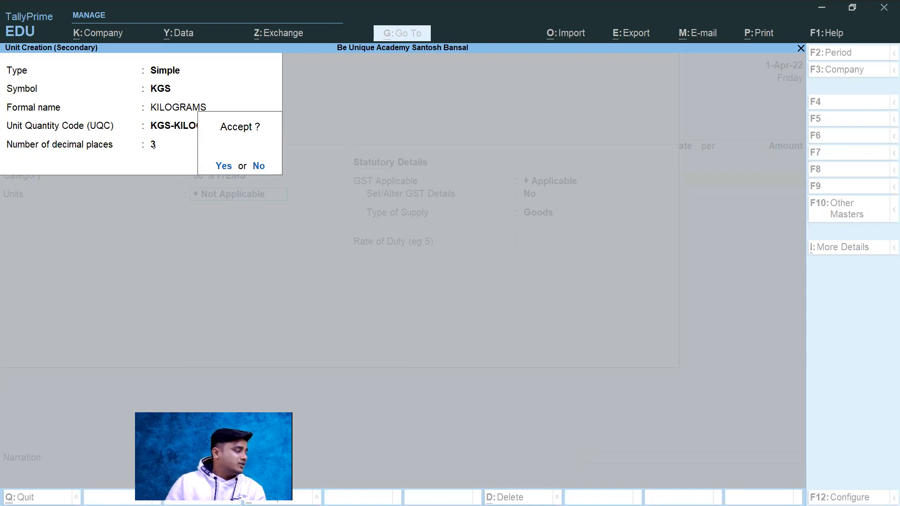
{"action": "key", "text": "Return"}
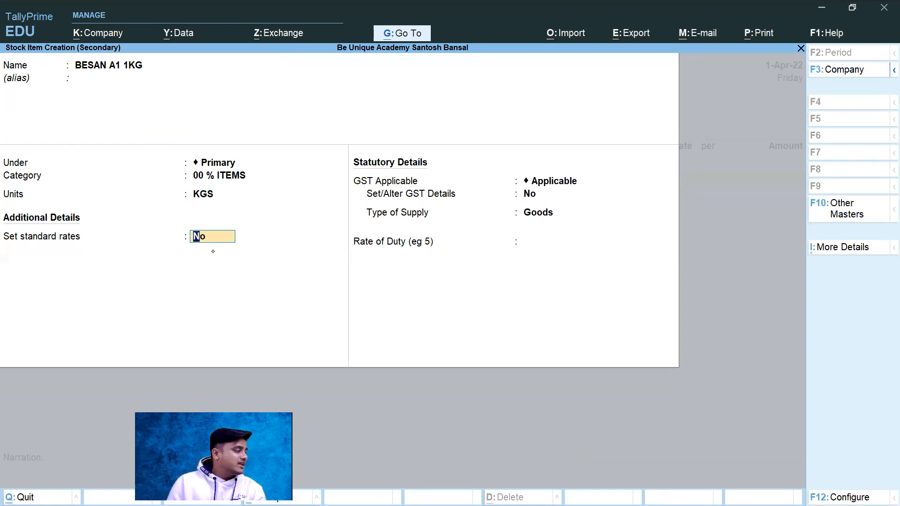
Step: Keep standard rates at No, switch to the invoice PDF to tick the BESAN row and circle its 00% GST rate, and return to TallyPrime
{"action": "key", "text": "Return"}
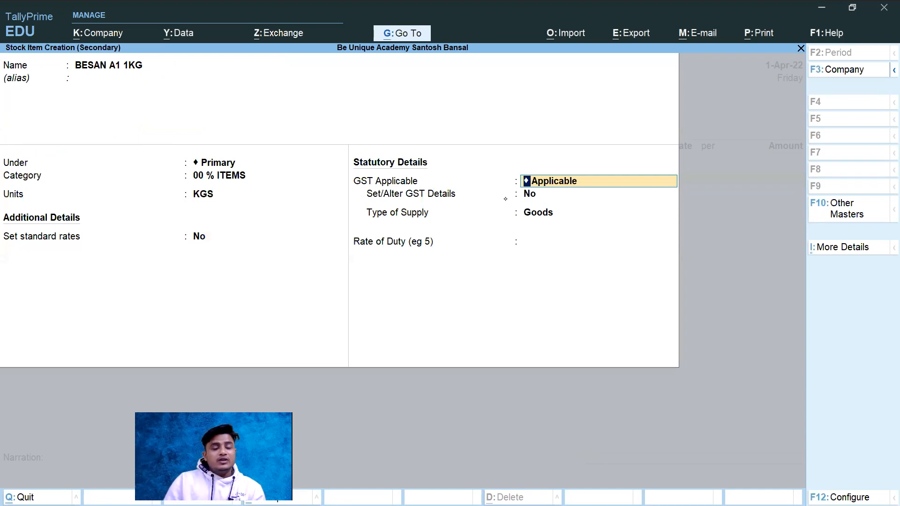
{"action": "key", "text": "alt+Tab"}
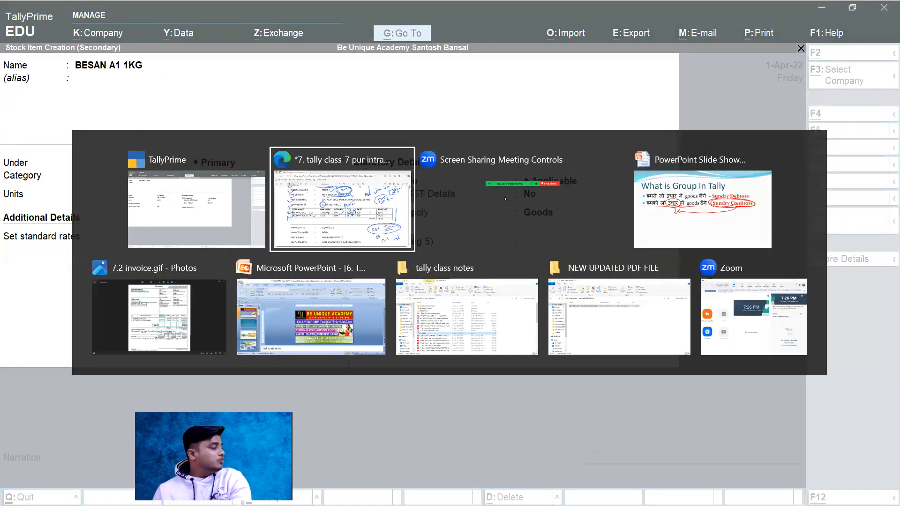
{"action": "left_click_drag", "start_coordinate": [250, 278], "coordinate": [257, 272]}
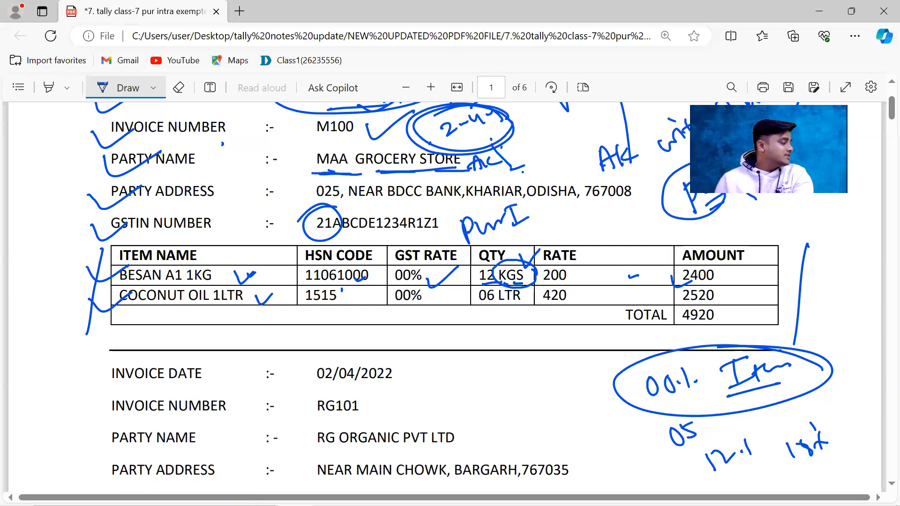
{"action": "left_click_drag", "start_coordinate": [423, 270], "coordinate": [430, 282]}
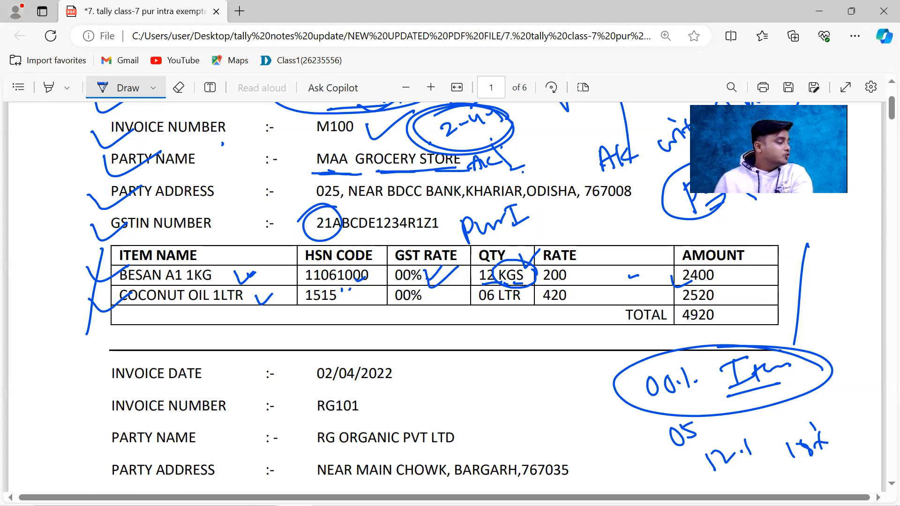
{"action": "left_click_drag", "start_coordinate": [425, 265], "coordinate": [449, 268]}
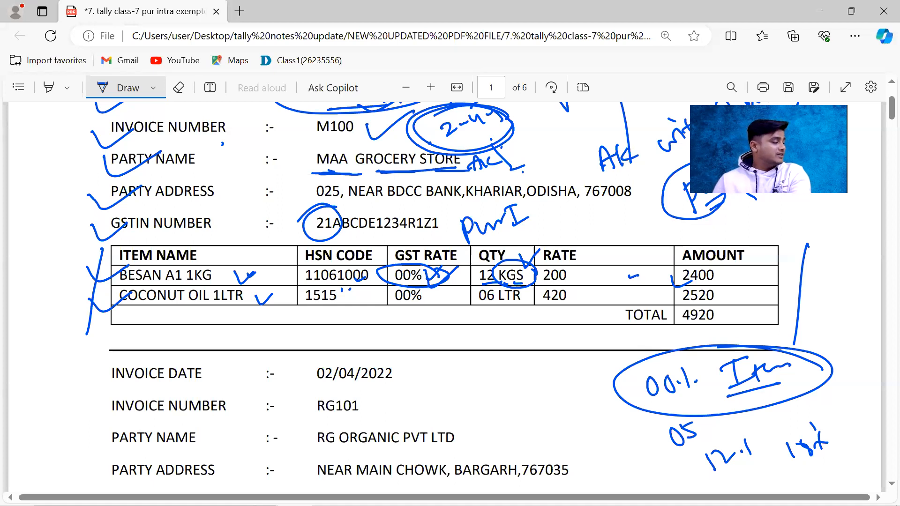
{"action": "key", "text": "alt+Tab"}
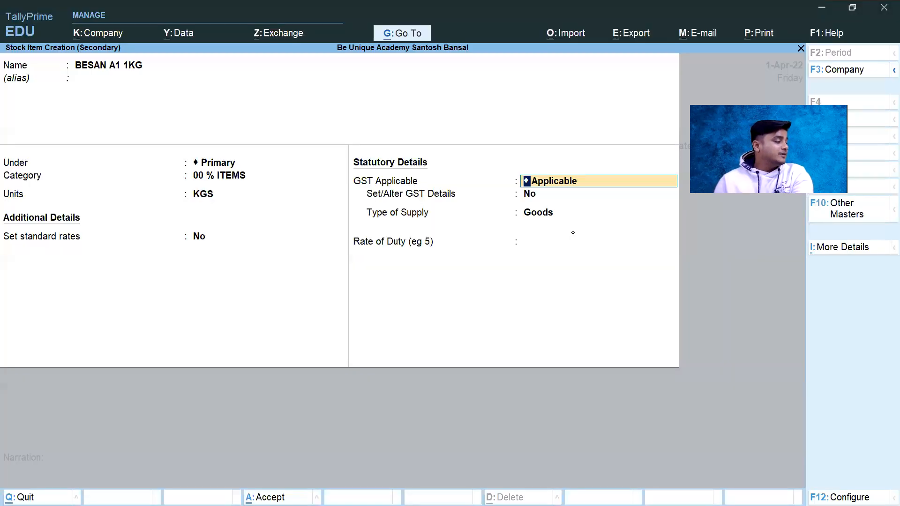
Step: Set Set/Alter GST Details to Yes for BESAN A1 1KG and accept the GST details configuration with HSN/SAC details allowed
{"action": "left_click", "coordinate": [543, 192]}
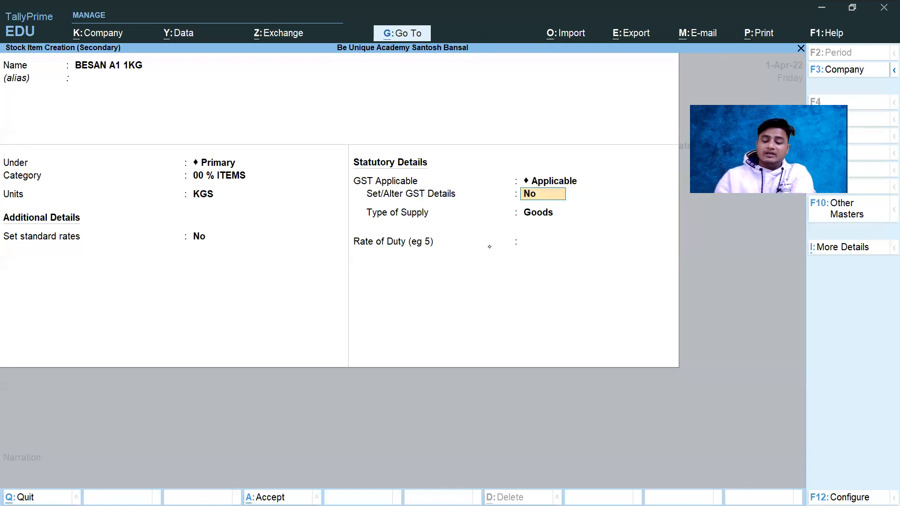
{"action": "type", "text": "Y"}
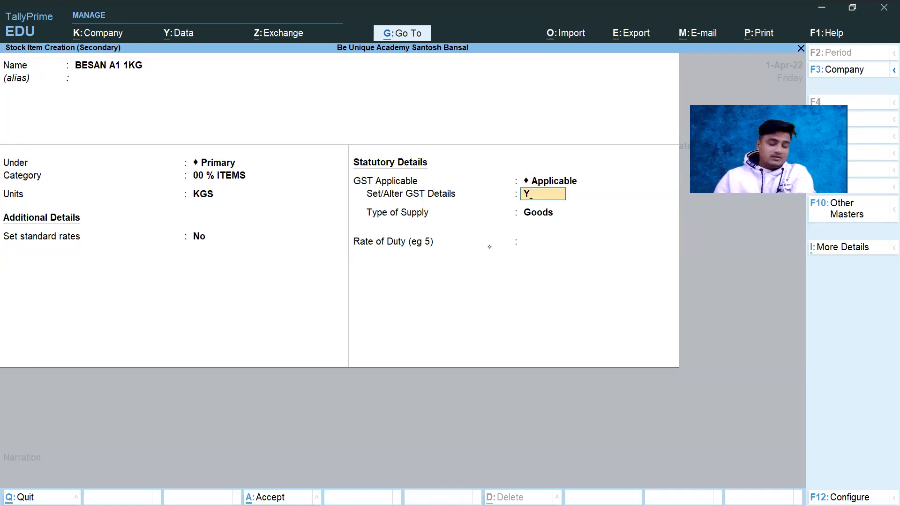
{"action": "key", "text": "Return"}
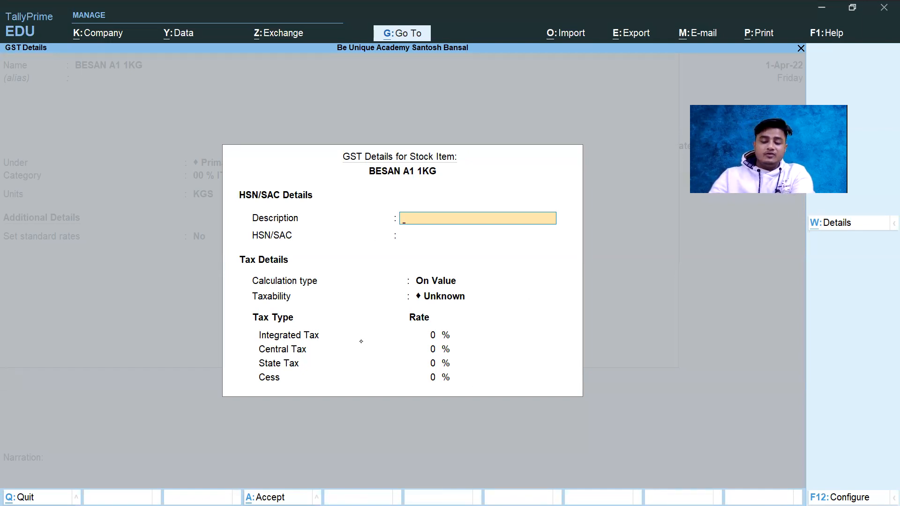
{"action": "key", "text": "F12"}
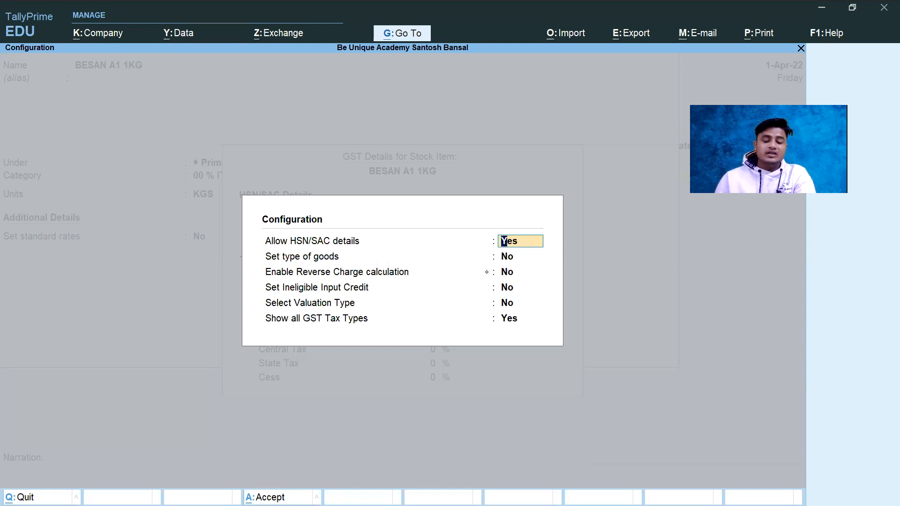
{"action": "key", "text": "ctrl+a"}
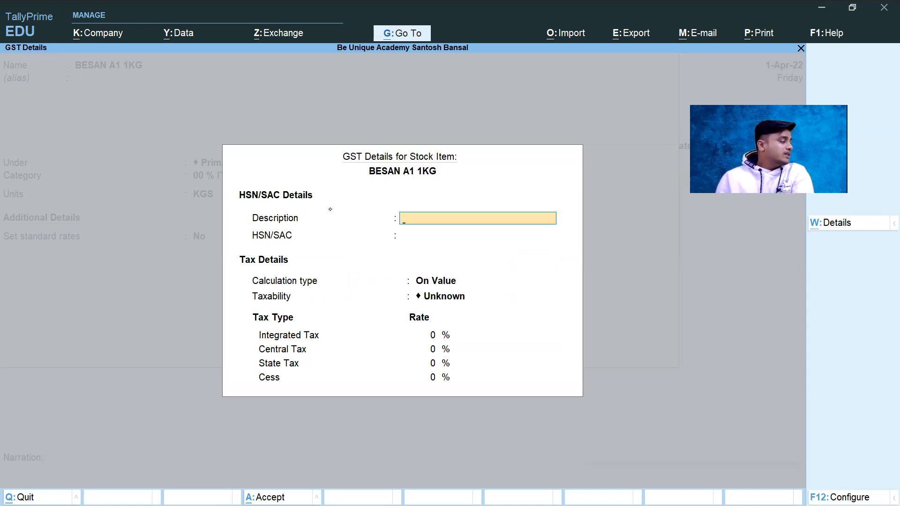
Step: Leave the HSN description blank and enter the HSN/SAC code 11061000, checking it against the BESAN row in the invoice PDF
{"action": "key", "text": "Return"}
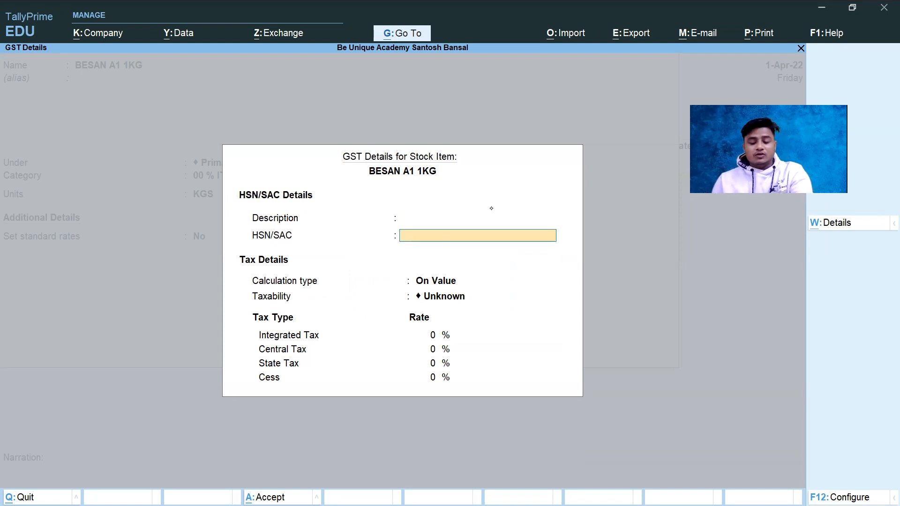
{"action": "key", "text": "alt+Tab"}
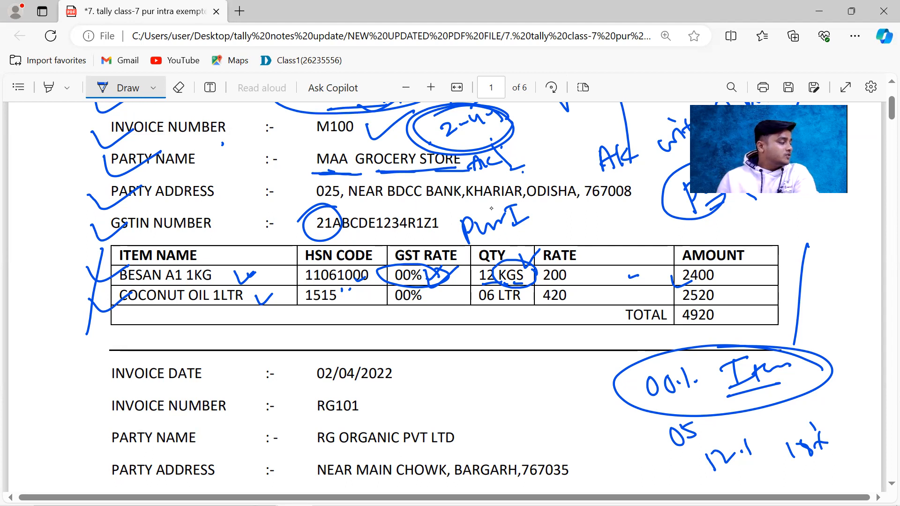
{"action": "key", "text": "alt+Tab"}
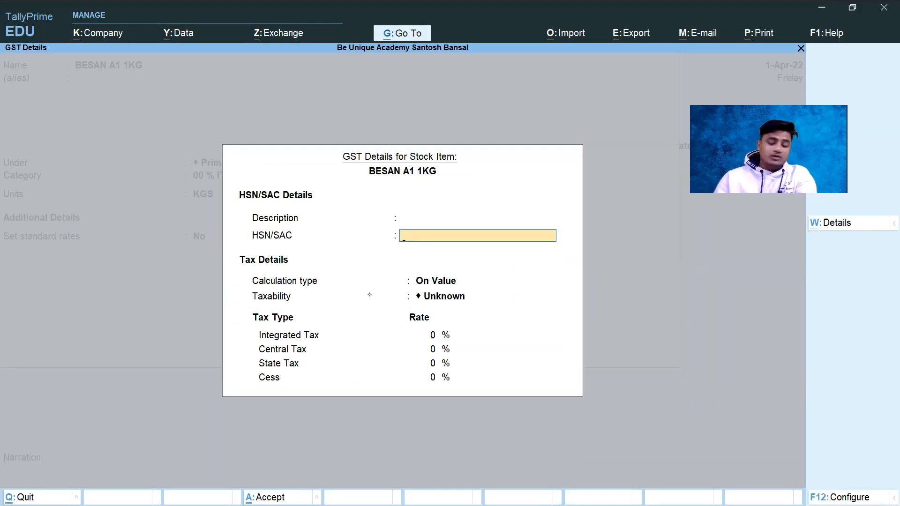
{"action": "type", "text": "1106"}
{"action": "type", "text": "1000"}
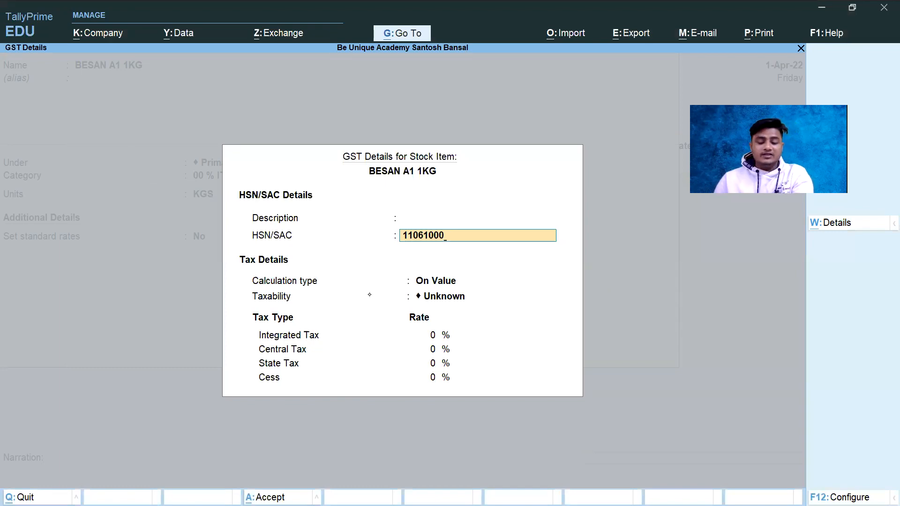
{"action": "key", "text": "alt+Tab"}
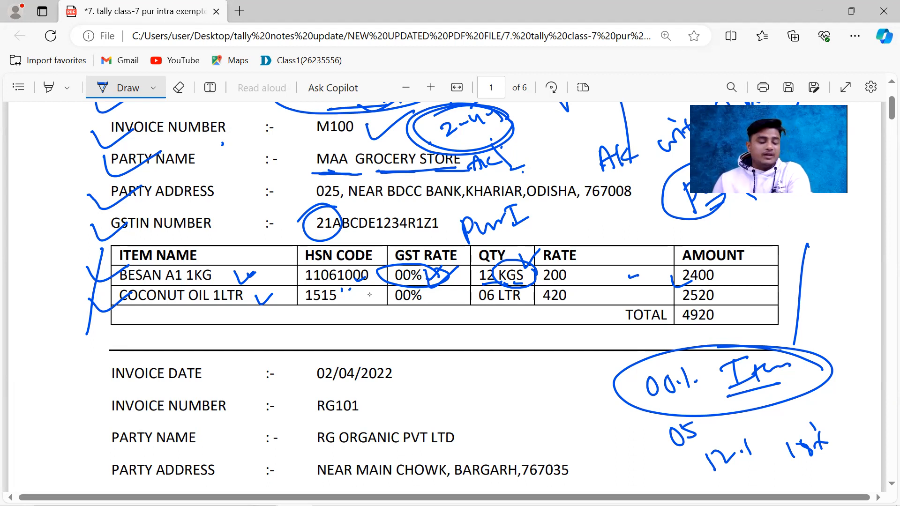
{"action": "key", "text": "alt+Tab"}
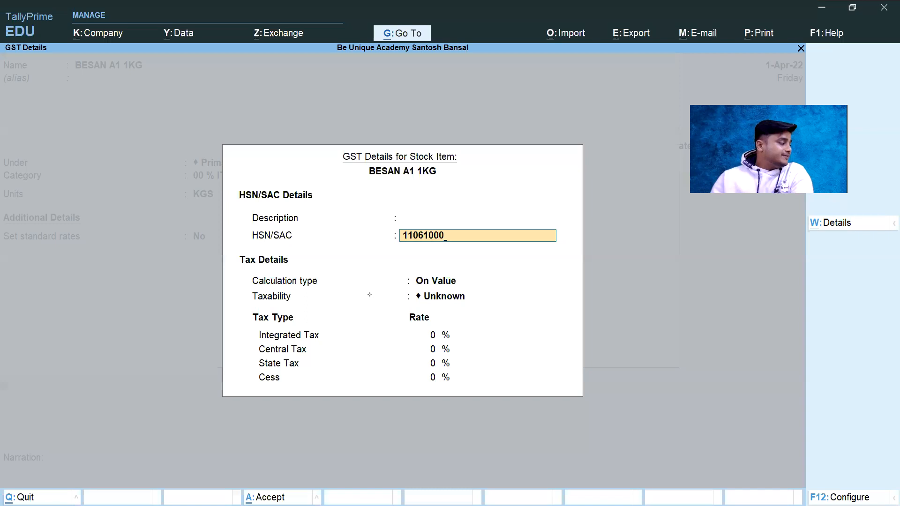
{"action": "key", "text": "Return"}
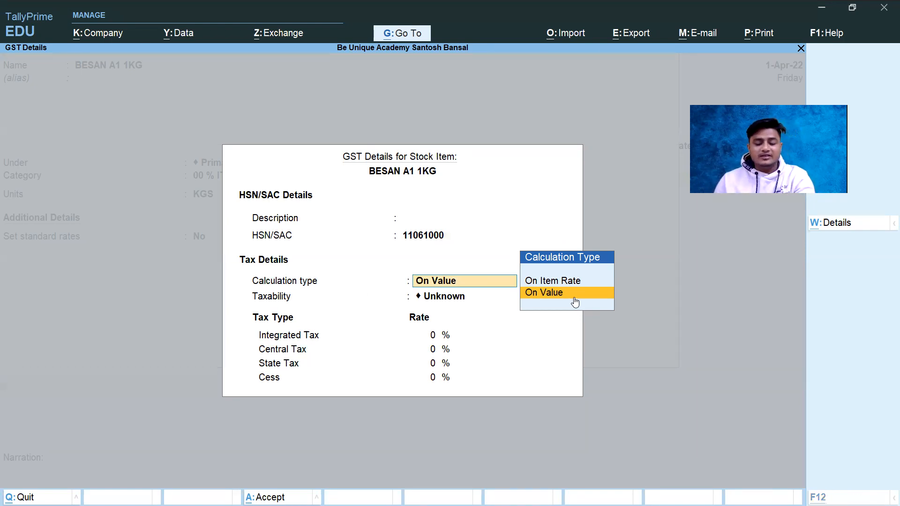
Step: Switch to the invoice PDF and handwrite a value-based tax example below the item table, circling 1L and underlining 5%
{"action": "key", "text": "alt+Tab"}
{"action": "mouse_move", "coordinate": [498, 364]}
{"action": "left_mouse_down"}
{"action": "mouse_move", "coordinate": [504, 387]}
{"action": "mouse_move", "coordinate": [529, 373]}
{"action": "left_mouse_up"}
{"action": "mouse_move", "coordinate": [512, 404]}
{"action": "left_mouse_down"}
{"action": "mouse_move", "coordinate": [528, 412]}
{"action": "mouse_move", "coordinate": [517, 418]}
{"action": "left_mouse_up"}
{"action": "left_click_drag", "start_coordinate": [512, 402], "coordinate": [535, 392]}
{"action": "left_click", "coordinate": [544, 395]}
{"action": "left_click_drag", "start_coordinate": [418, 382], "coordinate": [420, 398]}
{"action": "mouse_move", "coordinate": [431, 380]}
{"action": "left_mouse_down"}
{"action": "mouse_move", "coordinate": [433, 393]}
{"action": "mouse_move", "coordinate": [446, 391]}
{"action": "mouse_move", "coordinate": [473, 360]}
{"action": "left_mouse_up"}
{"action": "left_click_drag", "start_coordinate": [449, 398], "coordinate": [471, 382]}
{"action": "mouse_move", "coordinate": [504, 354]}
{"action": "left_mouse_down"}
{"action": "mouse_move", "coordinate": [522, 392]}
{"action": "mouse_move", "coordinate": [521, 357]}
{"action": "left_mouse_up"}
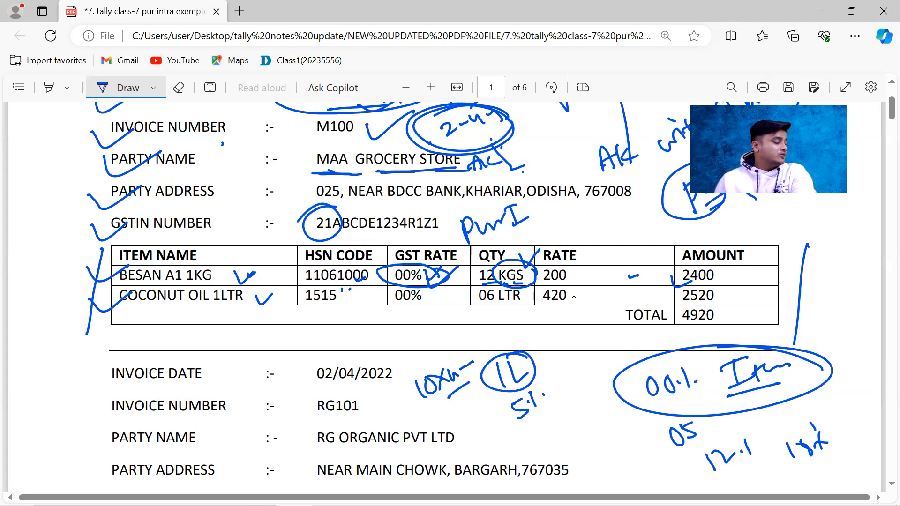
{"action": "left_click_drag", "start_coordinate": [567, 396], "coordinate": [518, 425]}
{"action": "left_click_drag", "start_coordinate": [579, 414], "coordinate": [566, 424]}
{"action": "mouse_move", "coordinate": [568, 415]}
{"action": "left_mouse_down"}
{"action": "mouse_move", "coordinate": [608, 401]}
{"action": "mouse_move", "coordinate": [611, 413]}
{"action": "left_mouse_up"}
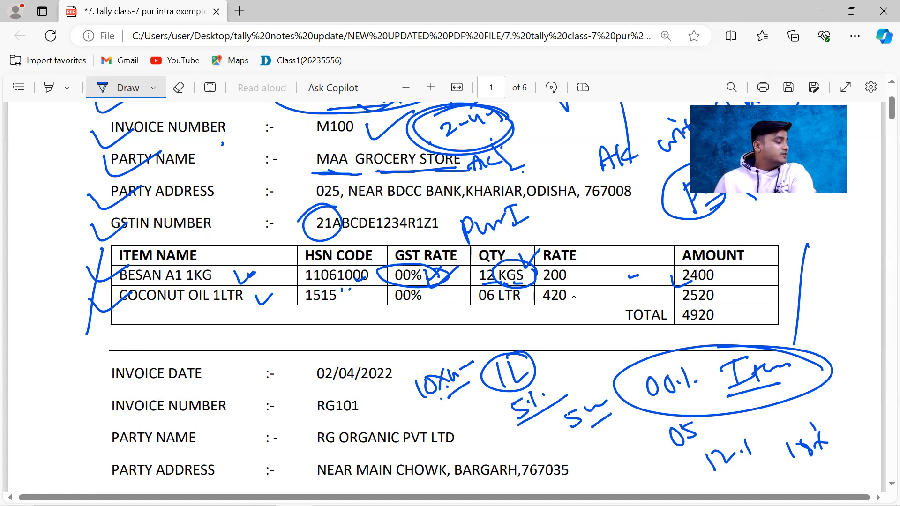
Step: Handwrite a second multiplication example starting with 500, circle and tick the 5% tax amount, and return to TallyPrime
{"action": "mouse_move", "coordinate": [427, 344]}
{"action": "left_mouse_down"}
{"action": "mouse_move", "coordinate": [412, 362]}
{"action": "mouse_move", "coordinate": [424, 341]}
{"action": "mouse_move", "coordinate": [454, 338]}
{"action": "mouse_move", "coordinate": [442, 348]}
{"action": "left_mouse_up"}
{"action": "mouse_move", "coordinate": [449, 338]}
{"action": "left_mouse_down"}
{"action": "mouse_move", "coordinate": [458, 328]}
{"action": "mouse_move", "coordinate": [459, 336]}
{"action": "mouse_move", "coordinate": [478, 332]}
{"action": "left_mouse_up"}
{"action": "mouse_move", "coordinate": [514, 317]}
{"action": "left_mouse_down"}
{"action": "mouse_move", "coordinate": [531, 323]}
{"action": "mouse_move", "coordinate": [521, 328]}
{"action": "left_mouse_up"}
{"action": "left_click_drag", "start_coordinate": [521, 319], "coordinate": [555, 308]}
{"action": "left_click_drag", "start_coordinate": [533, 337], "coordinate": [565, 320]}
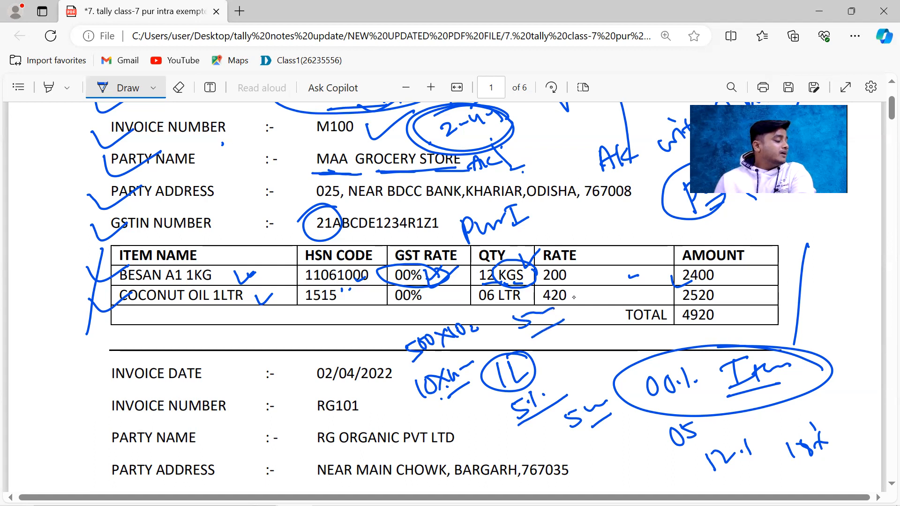
{"action": "mouse_move", "coordinate": [612, 398]}
{"action": "left_mouse_down"}
{"action": "mouse_move", "coordinate": [569, 396]}
{"action": "mouse_move", "coordinate": [615, 402]}
{"action": "mouse_move", "coordinate": [592, 391]}
{"action": "mouse_move", "coordinate": [609, 360]}
{"action": "left_mouse_up"}
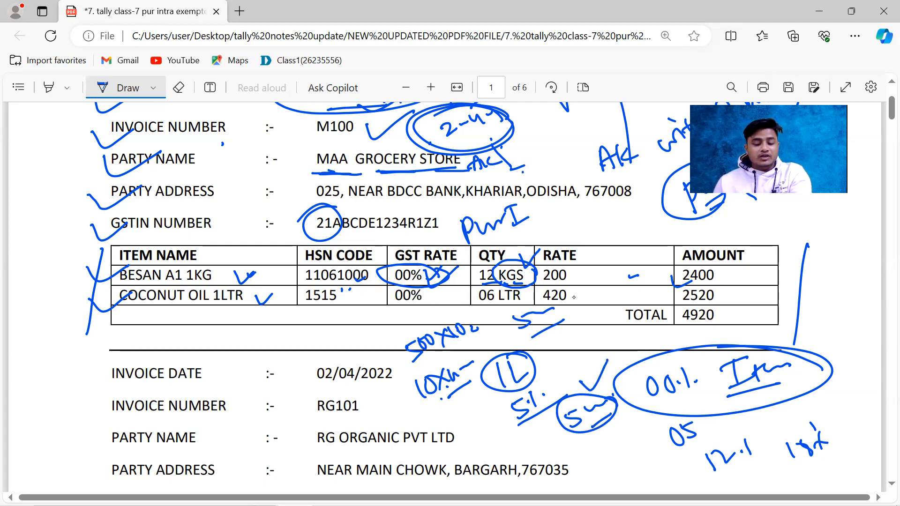
{"action": "key", "text": "alt+Tab"}
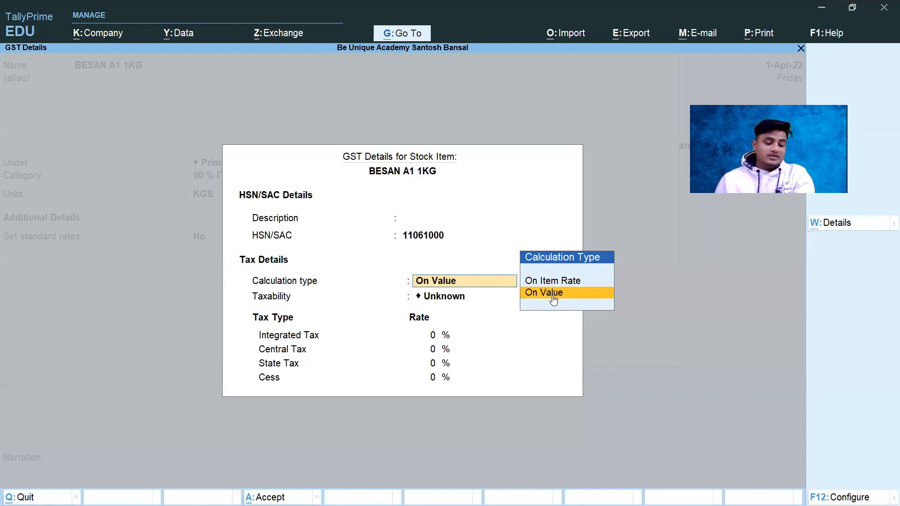
Step: Glance at the invoice windows and keep the Calculation type On Value for BESAN A1 1KG
{"action": "key", "text": "alt+Tab"}
{"action": "key", "text": "alt+Tab"}
{"action": "key", "text": "alt+Tab"}
{"action": "key", "text": "alt+Tab"}
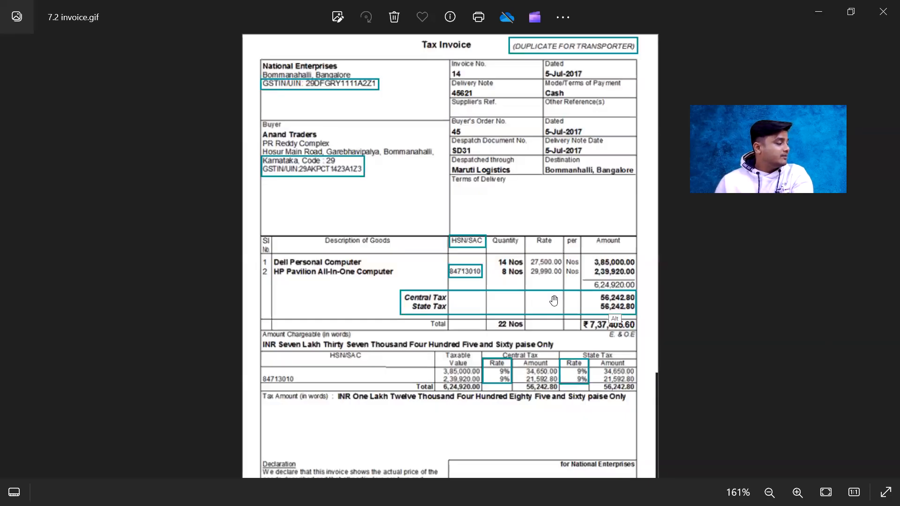
{"action": "key", "text": "alt+Tab"}
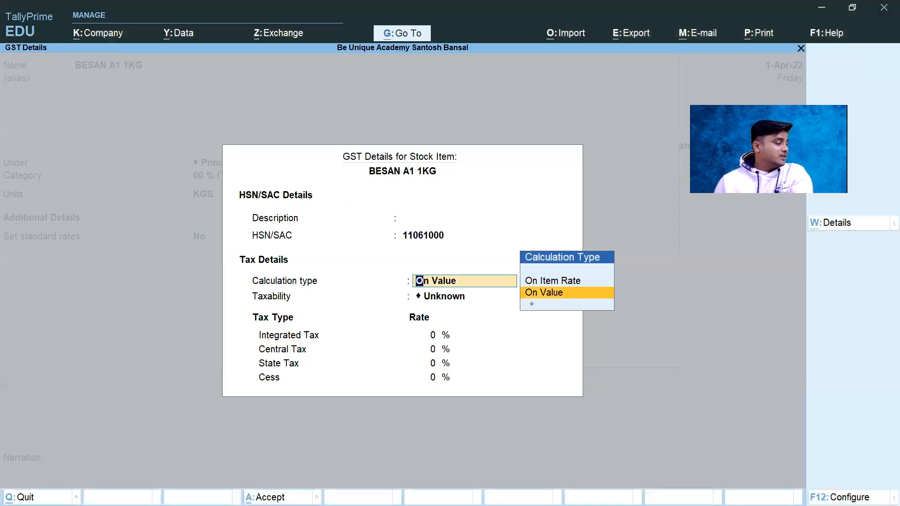
{"action": "key", "text": "Return"}
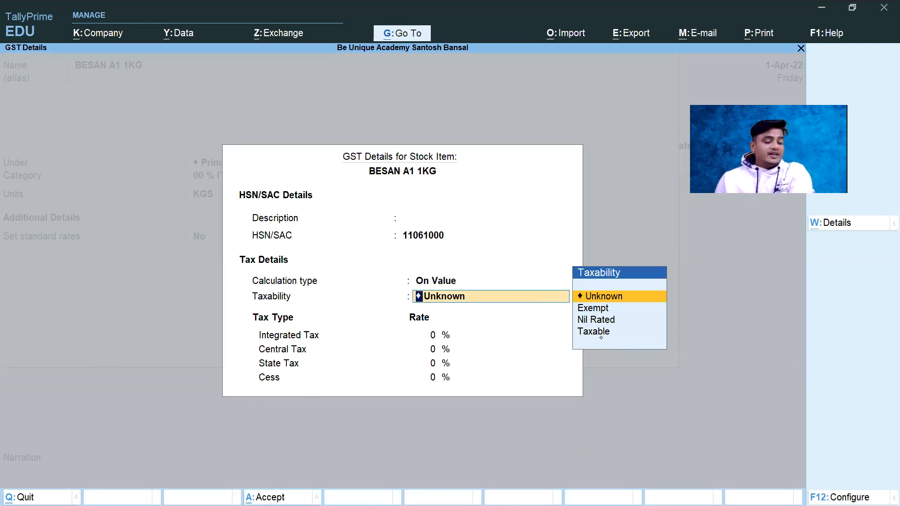
Step: Tick the 00% GST rate of COCONUT OIL 1LTR in the invoice PDF, mark the BESAN row's rate, and return to TallyPrime
{"action": "key", "text": "alt+Tab"}
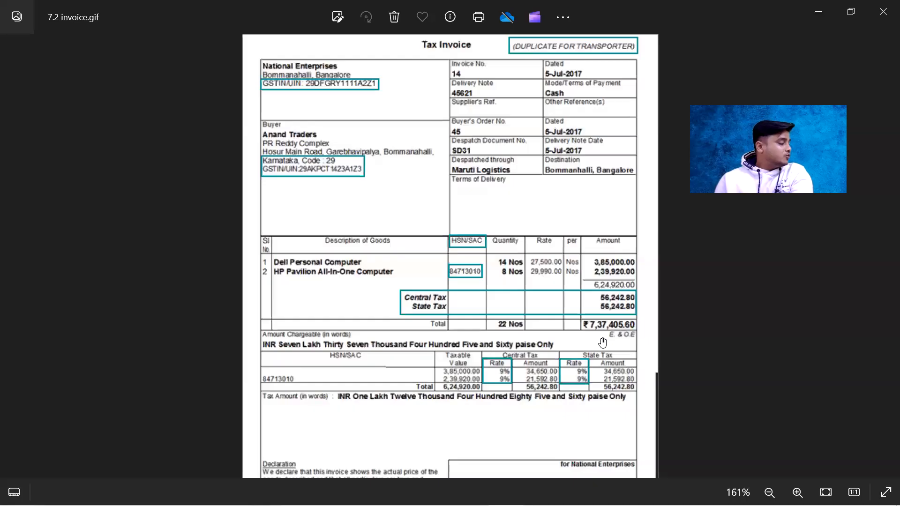
{"action": "key", "text": "alt+Tab"}
{"action": "key", "text": "alt+Tab"}
{"action": "left_click_drag", "start_coordinate": [435, 296], "coordinate": [470, 288]}
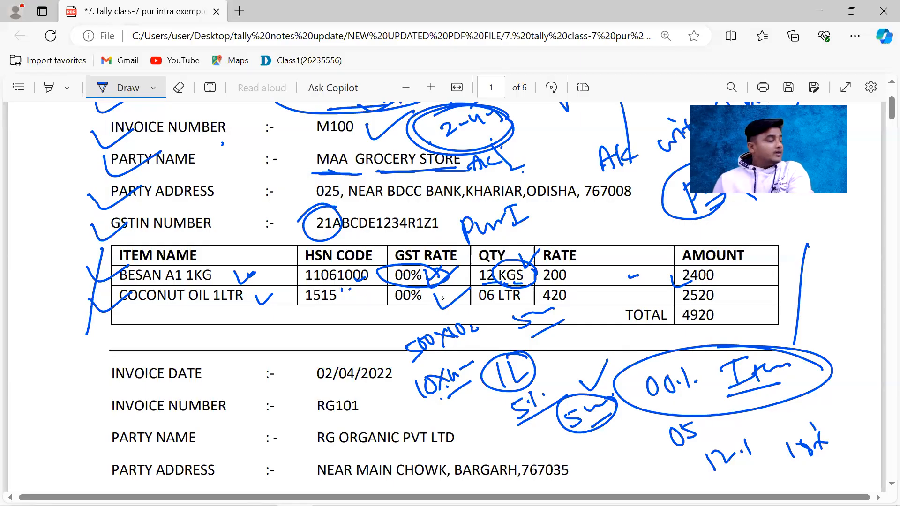
{"action": "key", "text": "alt+Tab"}
{"action": "key", "text": "alt+Tab"}
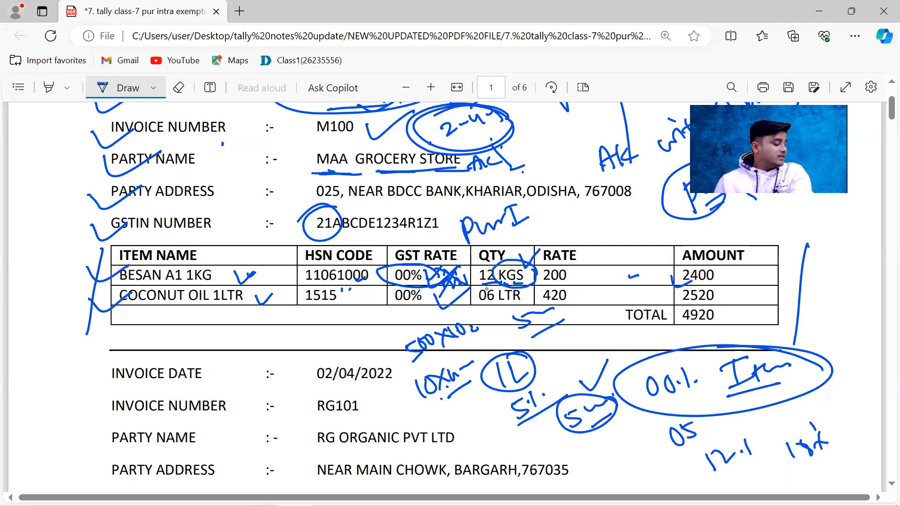
{"action": "key", "text": "alt+Tab"}
{"action": "key", "text": "alt+Tab"}
{"action": "key", "text": "alt+Tab"}
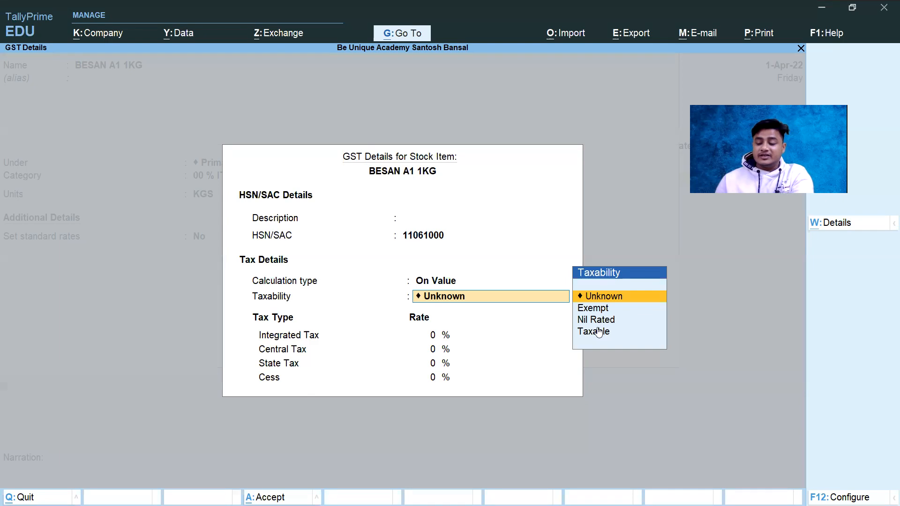
Step: Set Taxability to Nil Rated for BESAN A1 1KG and accept its GST details
{"action": "key", "text": "Down"}
{"action": "key", "text": "Down"}
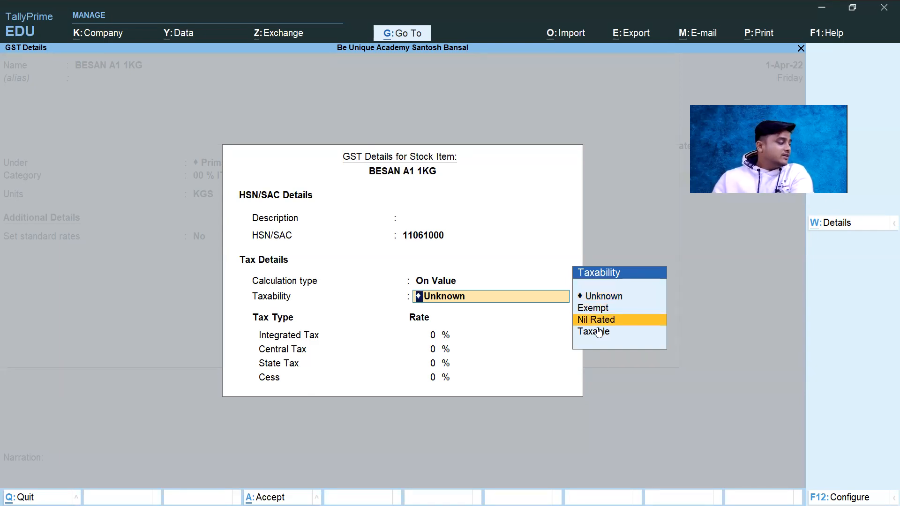
{"action": "key", "text": "Return"}
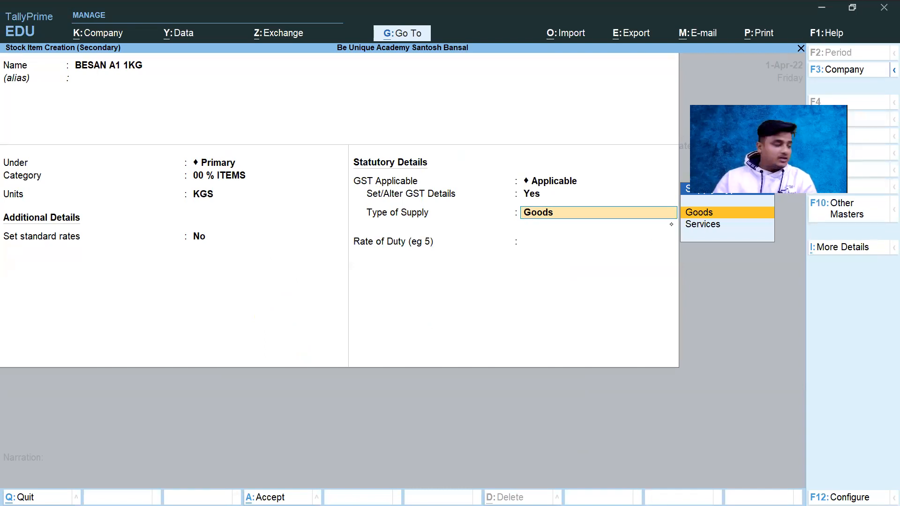
Step: Keep Type of Supply as Goods, leave the Rate of Duty at 0 and save the BESAN A1 1KG stock item
{"action": "key", "text": "Return"}
{"action": "left_click", "coordinate": [398, 230]}
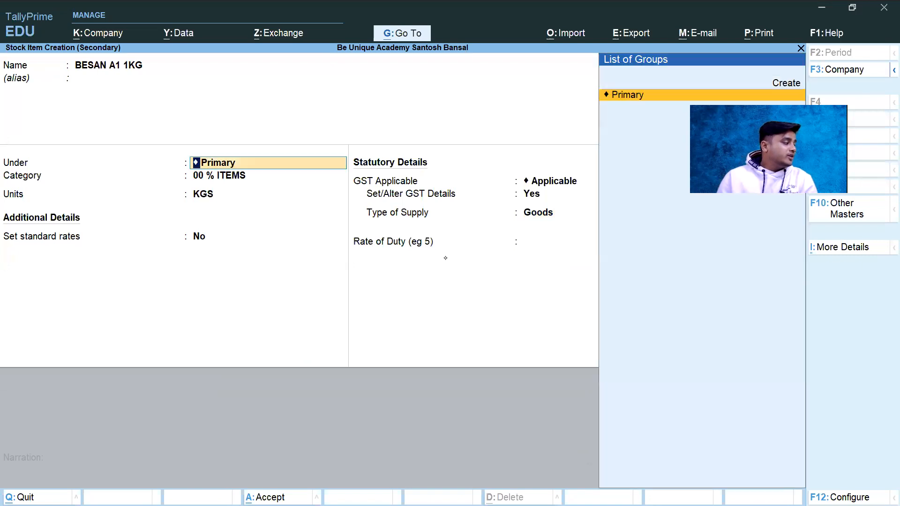
{"action": "left_click", "coordinate": [528, 246]}
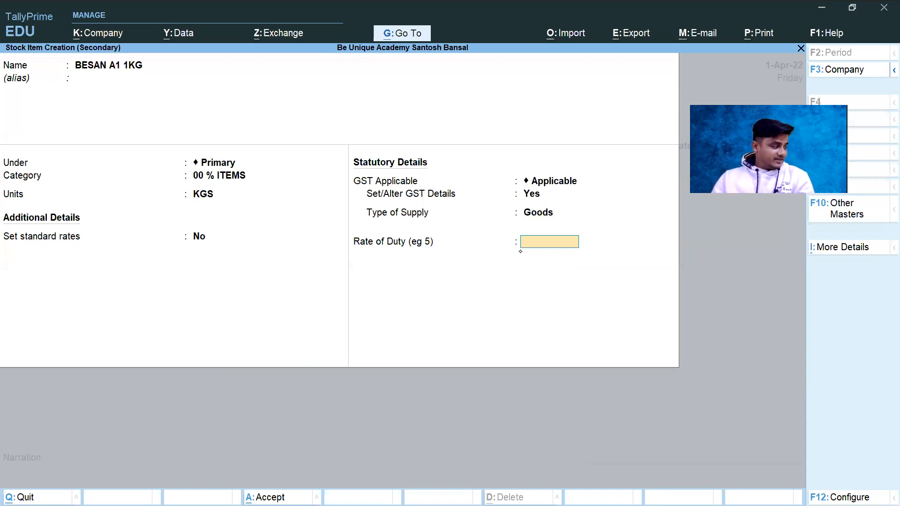
{"action": "key", "text": "Return"}
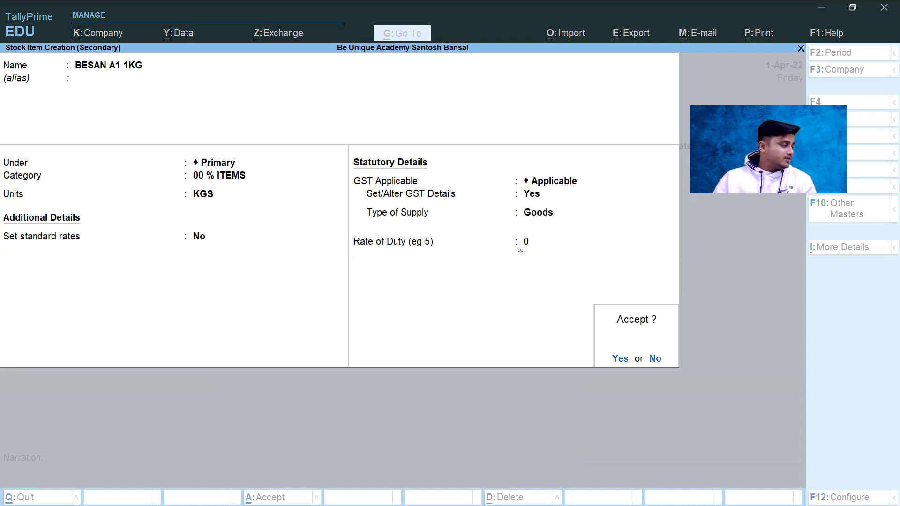
{"action": "key", "text": "Return"}
{"action": "key", "text": "Return"}
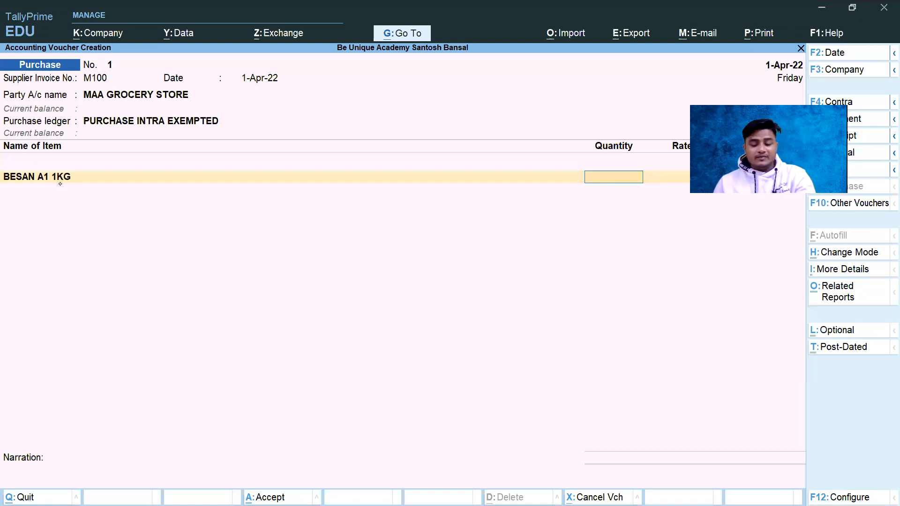
Step: Look up the BESAN quantity in the invoice PDF and enter 12 KGS for BESAN A1 1KG in the purchase voucher
{"action": "key", "text": "alt"}
{"action": "key", "text": "alt+Tab"}
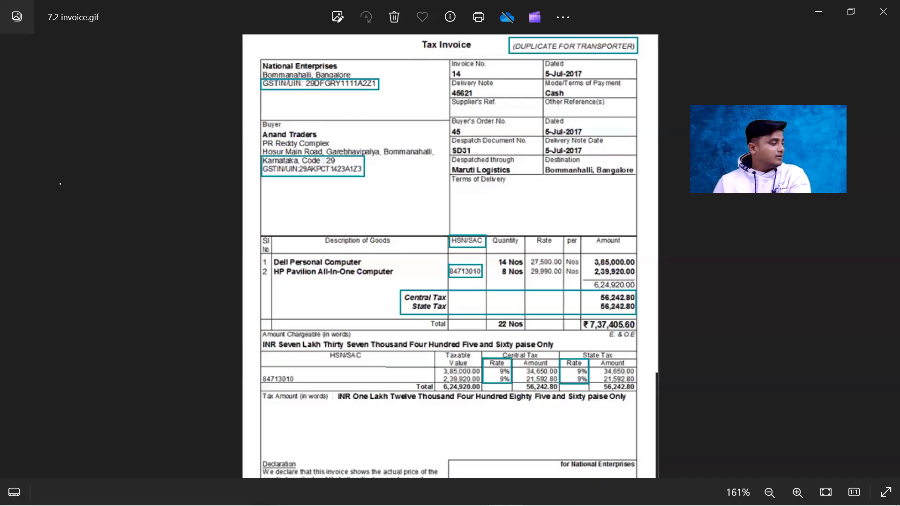
{"action": "key", "text": "alt+Tab"}
{"action": "key", "text": "alt+Tab"}
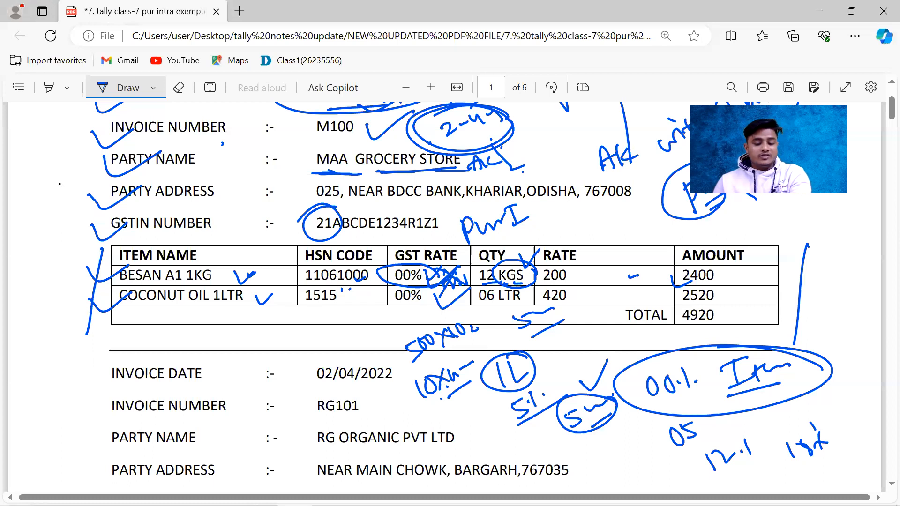
{"action": "key", "text": "alt+Tab"}
{"action": "key", "text": "alt+Tab"}
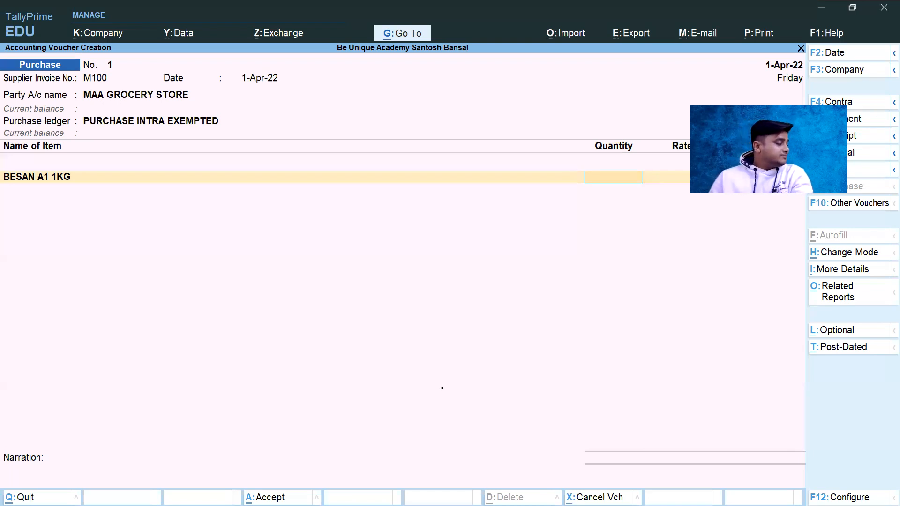
{"action": "key", "text": "alt+Tab"}
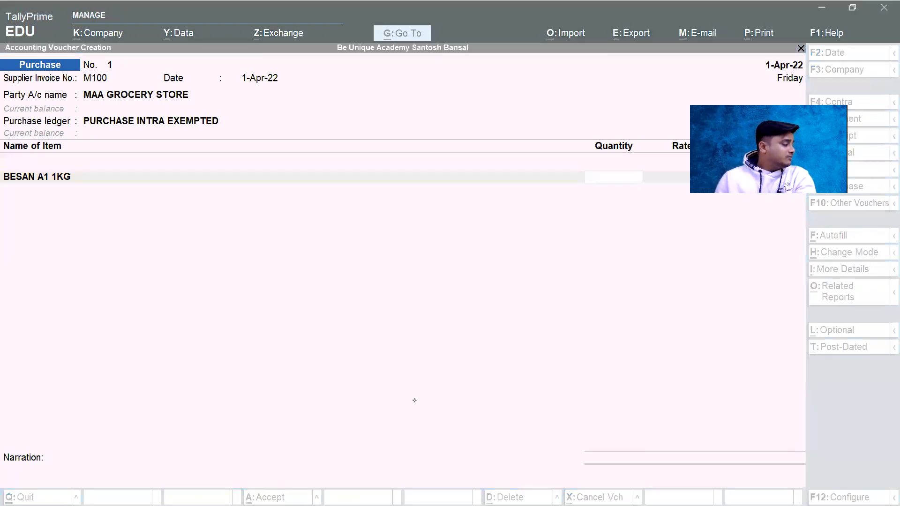
{"action": "key", "text": "alt+Tab"}
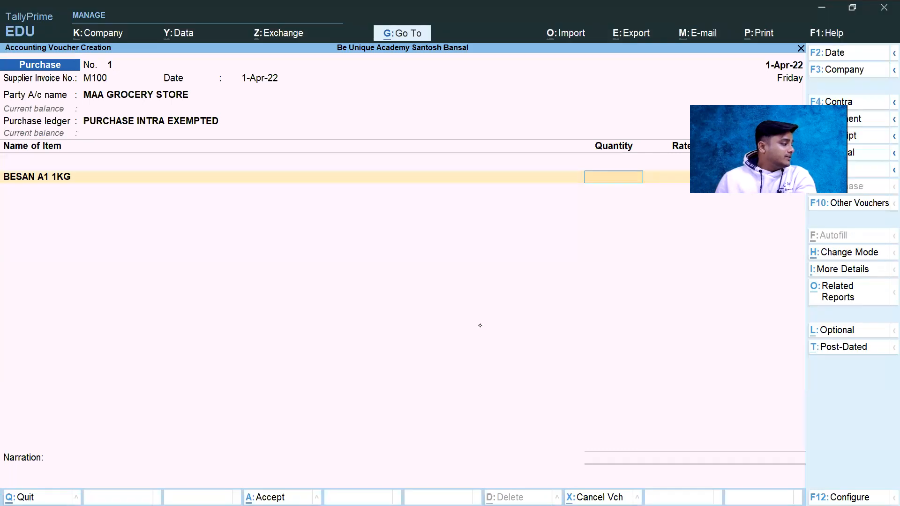
{"action": "key", "text": "alt+Tab"}
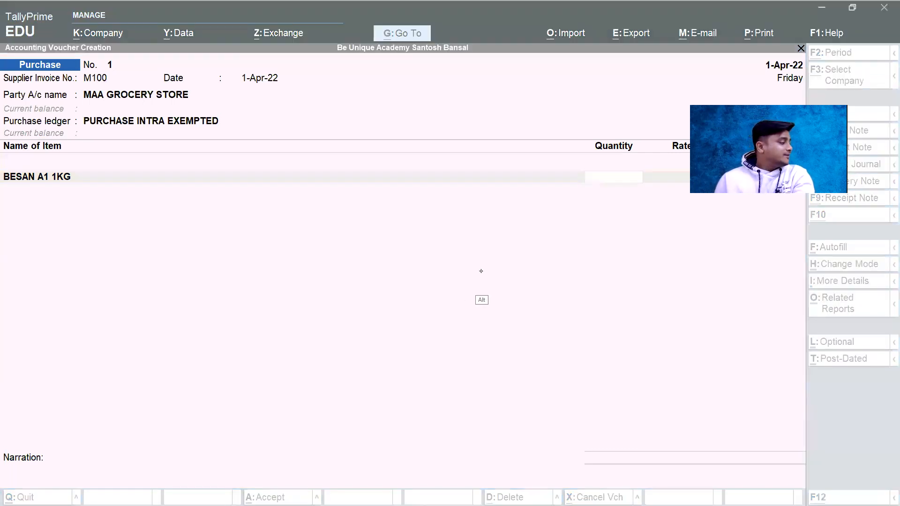
{"action": "key", "text": "alt+Tab"}
{"action": "key", "text": "alt+Tab"}
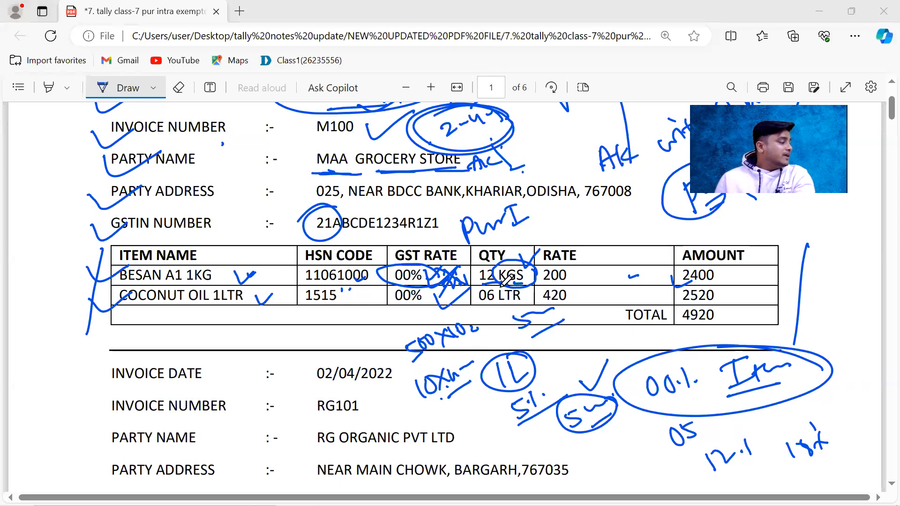
{"action": "key", "text": "alt+Tab"}
{"action": "type", "text": "12"}
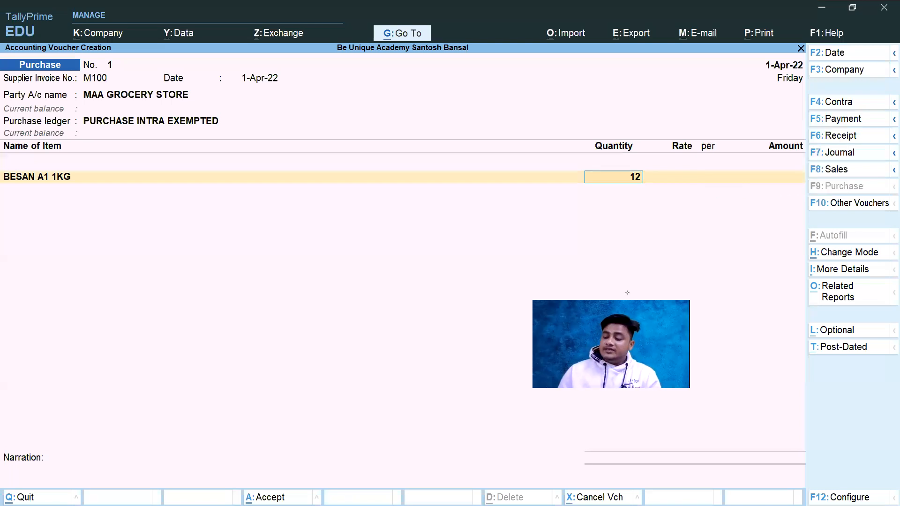
{"action": "key", "text": "Return"}
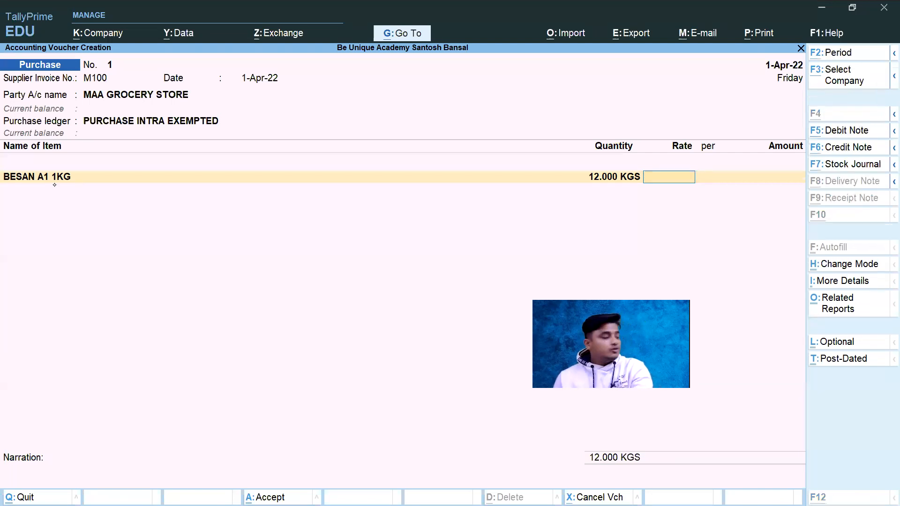
Step: Look up the BESAN rate in the invoice PDF and set it to 200 per KGS in the voucher
{"action": "key", "text": "alt+Tab"}
{"action": "key", "text": "alt+Tab"}
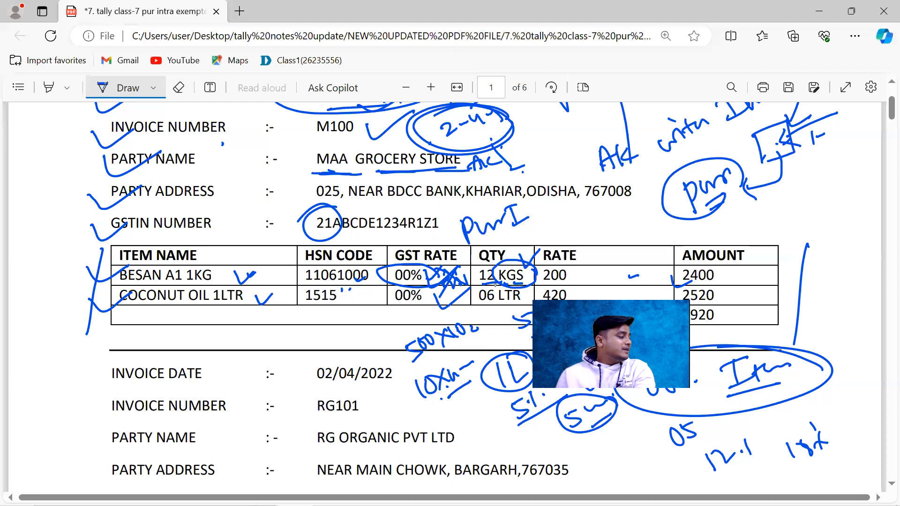
{"action": "key", "text": "alt+Tab"}
{"action": "key", "text": "alt+Tab"}
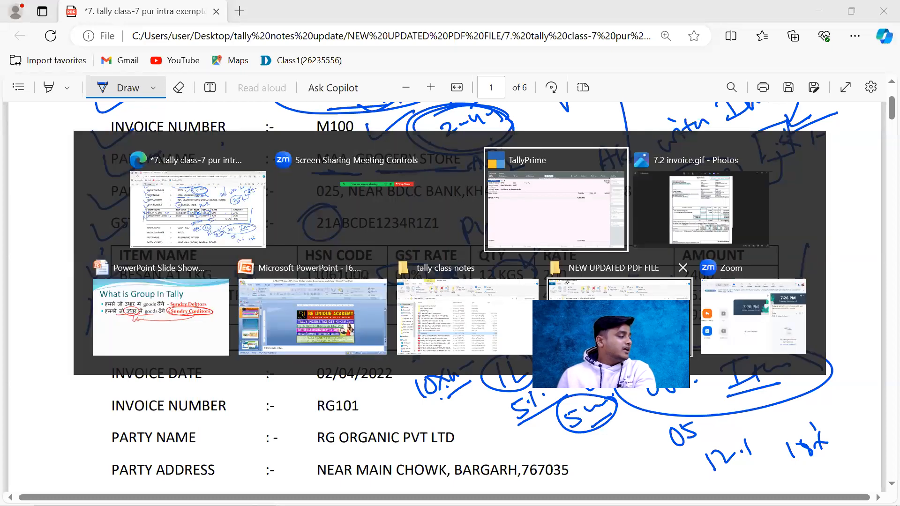
{"action": "type", "text": "200"}
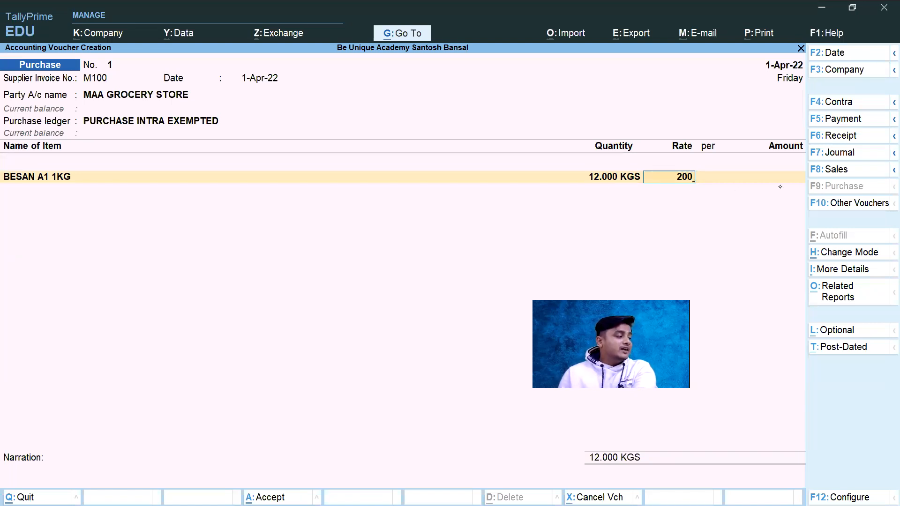
{"action": "key", "text": "Return"}
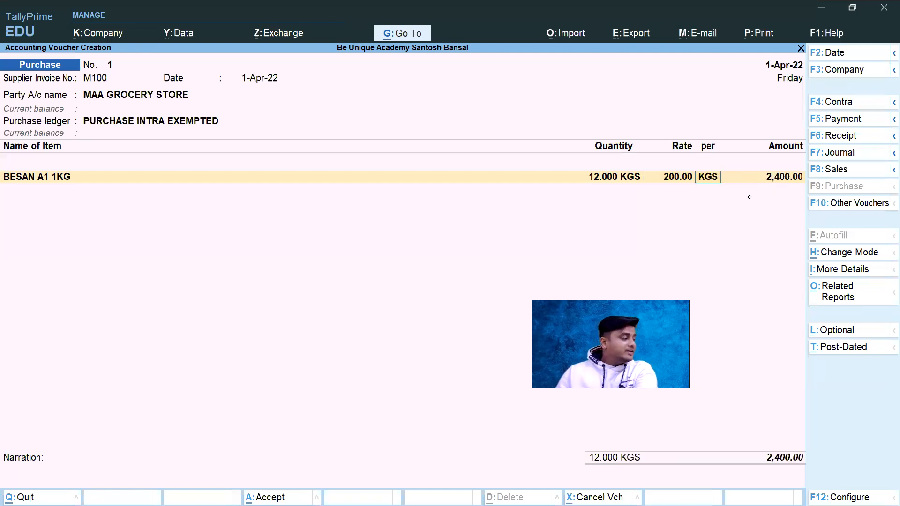
Step: Switch to the invoice PDF, tick the BESAN row's amount and mark its item name, HSN code, GST rate and unit rate
{"action": "key", "text": "alt"}
{"action": "key", "text": "alt+Tab"}
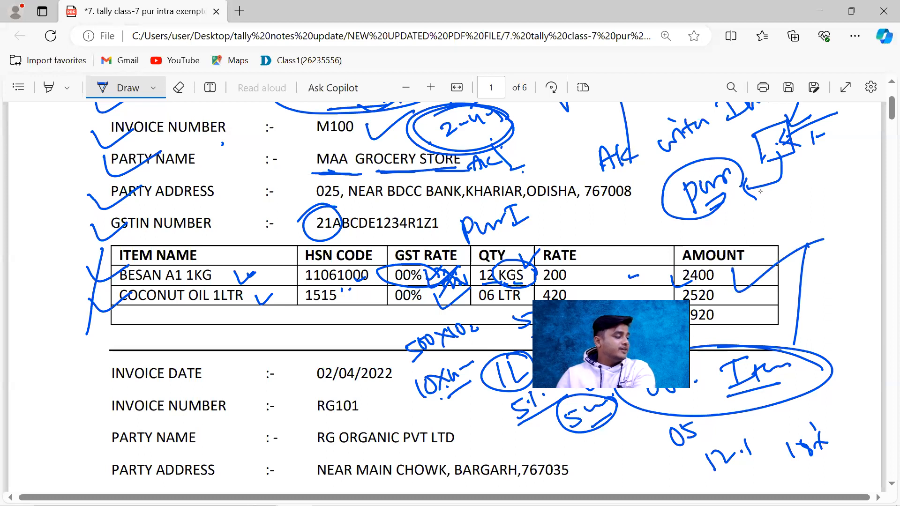
{"action": "left_click_drag", "start_coordinate": [99, 292], "coordinate": [128, 276]}
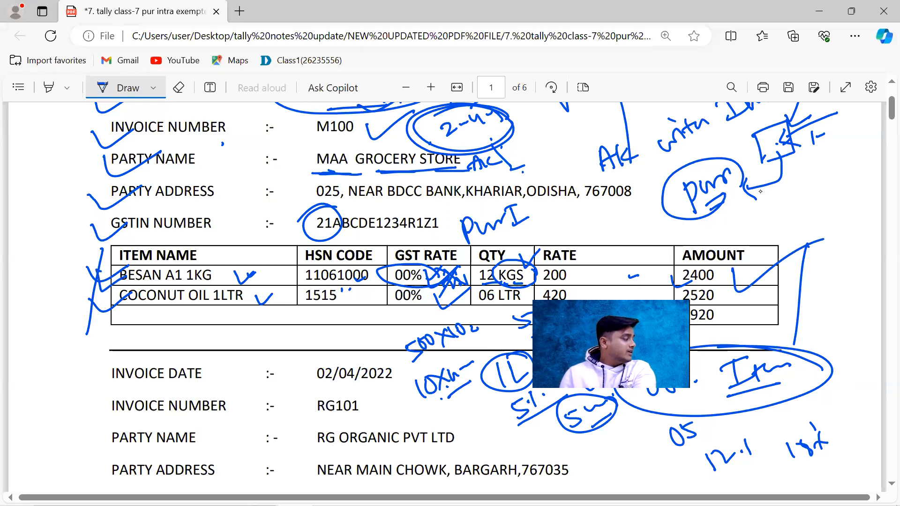
{"action": "left_click_drag", "start_coordinate": [274, 284], "coordinate": [300, 284]}
{"action": "left_click_drag", "start_coordinate": [395, 282], "coordinate": [411, 280]}
{"action": "left_click_drag", "start_coordinate": [341, 288], "coordinate": [354, 285]}
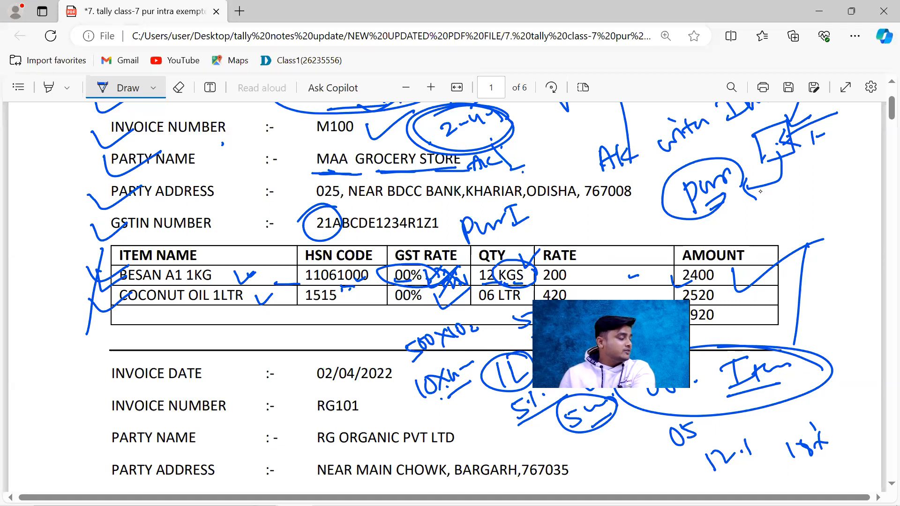
{"action": "left_click_drag", "start_coordinate": [576, 278], "coordinate": [587, 277]}
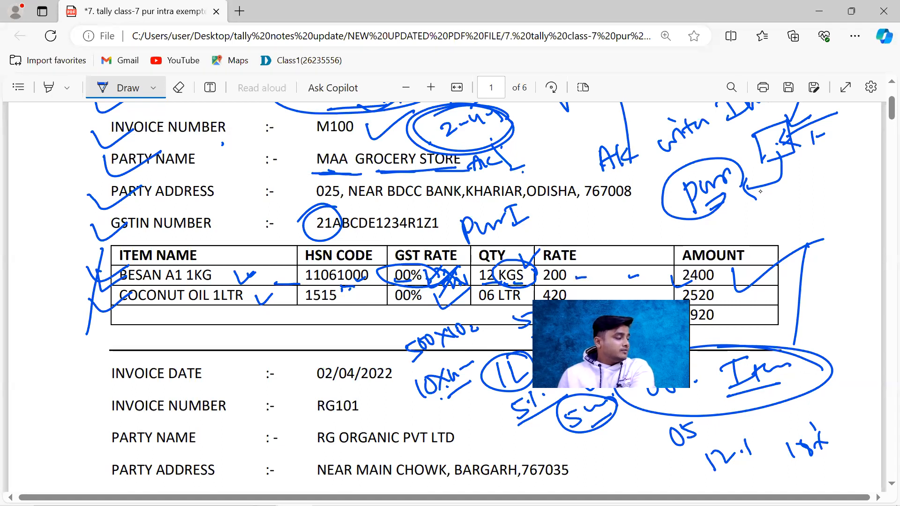
Step: Circle BESAN A1 1KG and mark its amount in the invoice PDF, and accept the BESAN line's unit and amount in the TallyPrime voucher
{"action": "mouse_move", "coordinate": [129, 285]}
{"action": "left_mouse_down"}
{"action": "mouse_move", "coordinate": [215, 283]}
{"action": "mouse_move", "coordinate": [100, 267]}
{"action": "mouse_move", "coordinate": [228, 267]}
{"action": "mouse_move", "coordinate": [272, 249]}
{"action": "mouse_move", "coordinate": [225, 273]}
{"action": "left_mouse_up"}
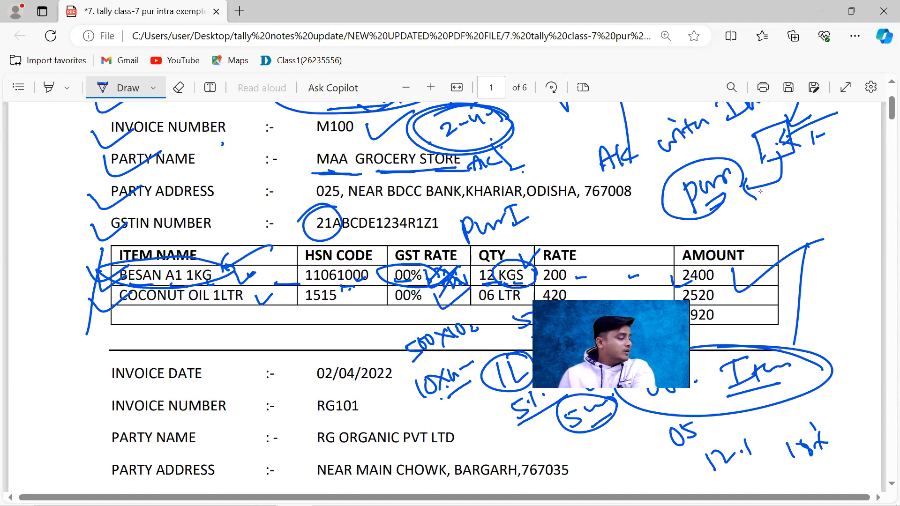
{"action": "left_click_drag", "start_coordinate": [738, 276], "coordinate": [755, 273]}
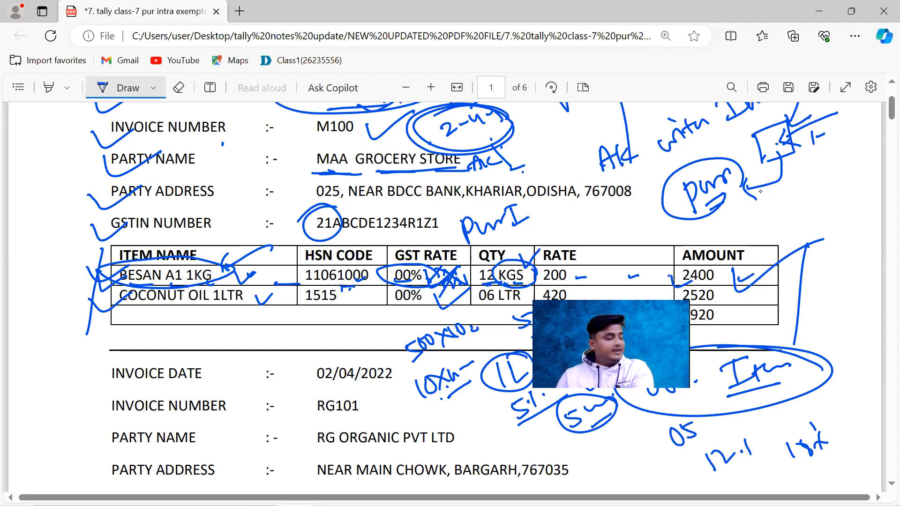
{"action": "key", "text": "alt+Tab"}
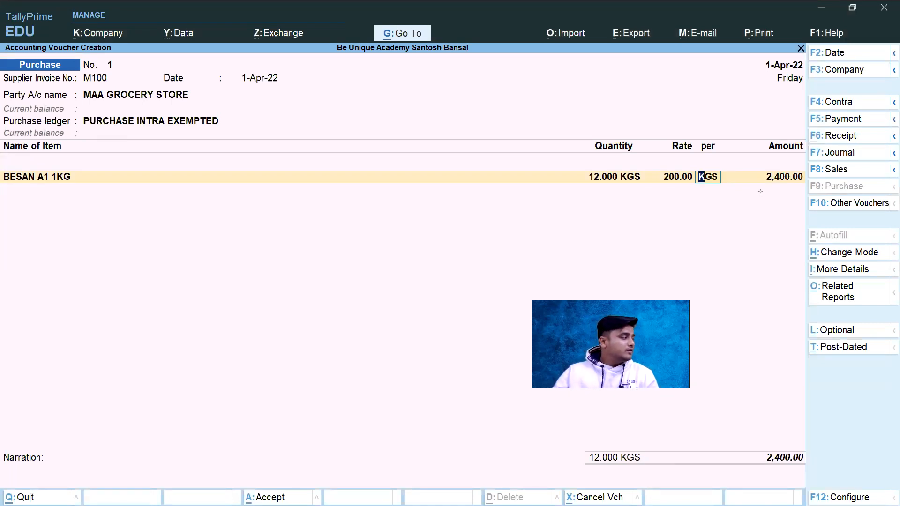
{"action": "key", "text": "Return"}
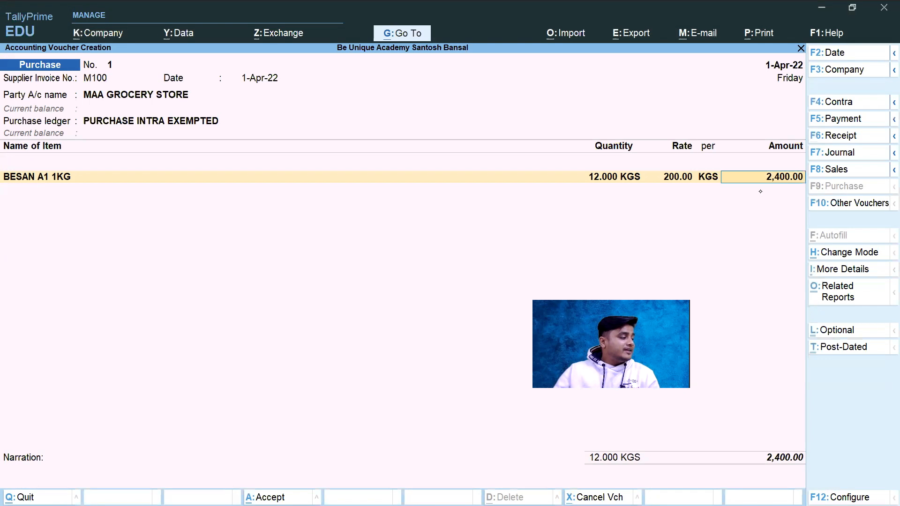
{"action": "key", "text": "Return"}
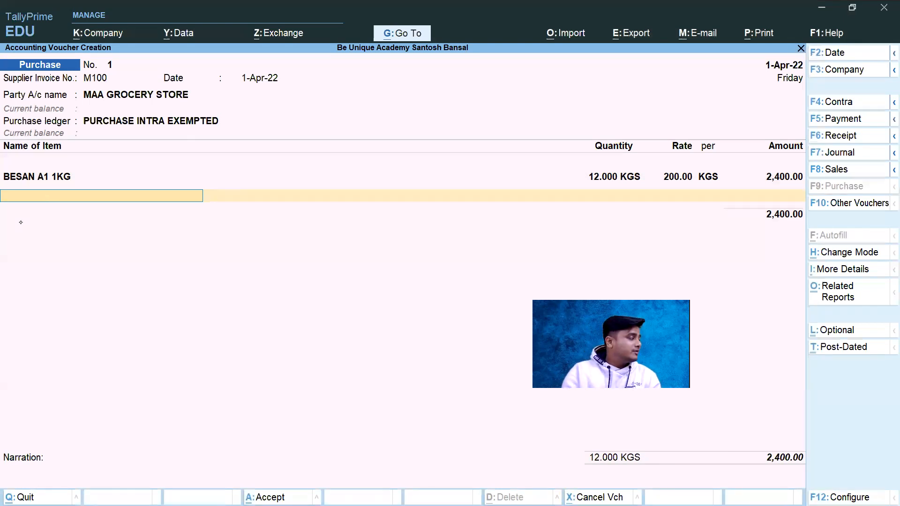
{"action": "type", "text": "B"}
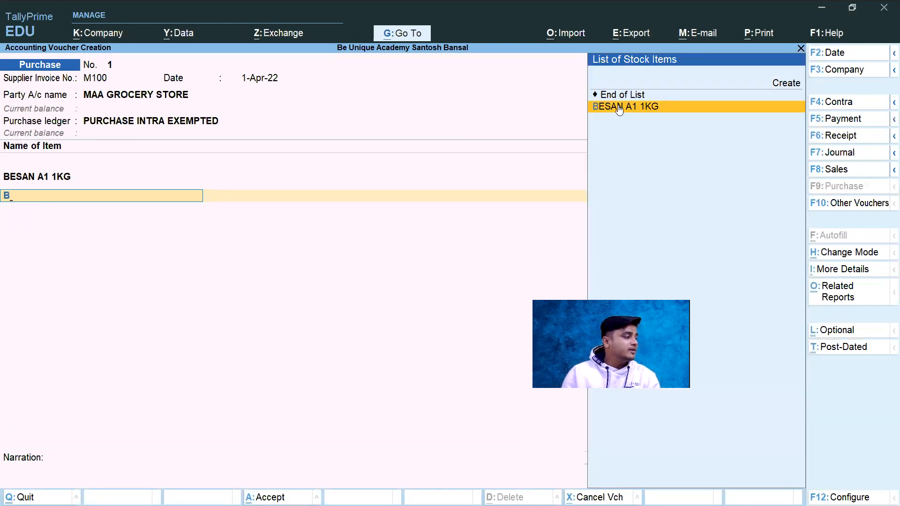
{"action": "key", "text": "Return"}
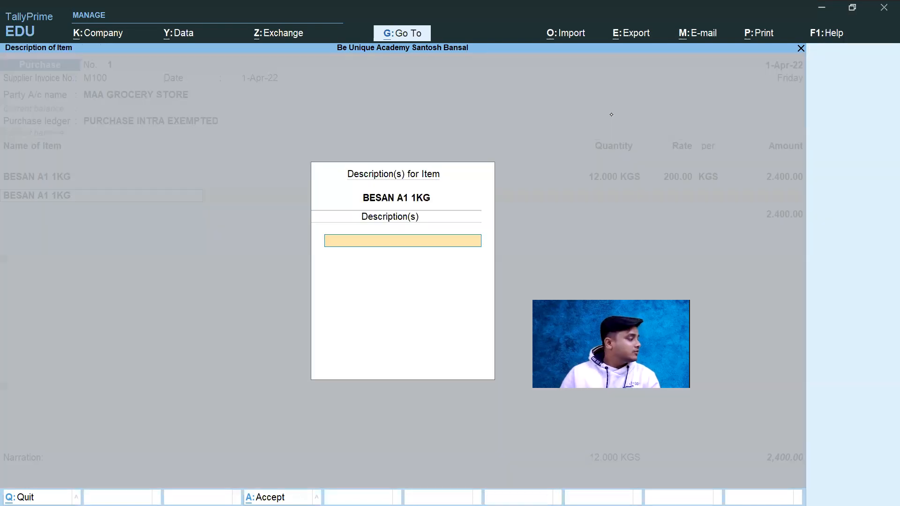
{"action": "key", "text": "Return"}
{"action": "type", "text": "10"}
{"action": "key", "text": "Return"}
{"action": "key", "text": "Return"}
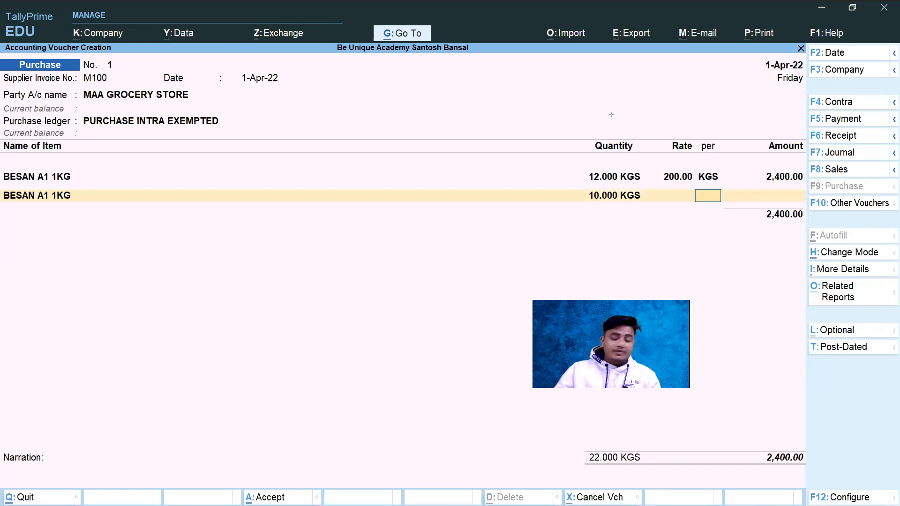
{"action": "key", "text": "BackSpace"}
{"action": "key", "text": "BackSpace"}
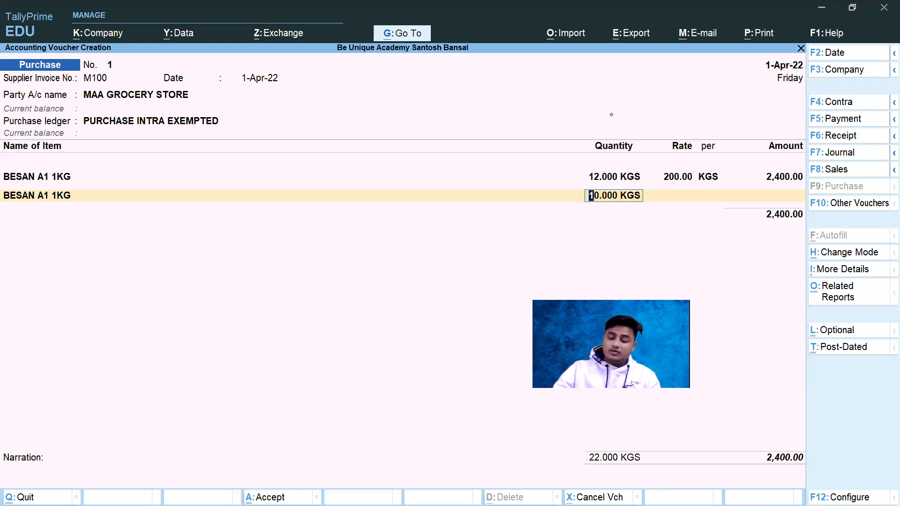
{"action": "key", "text": "BackSpace"}
{"action": "key", "text": "BackSpace"}
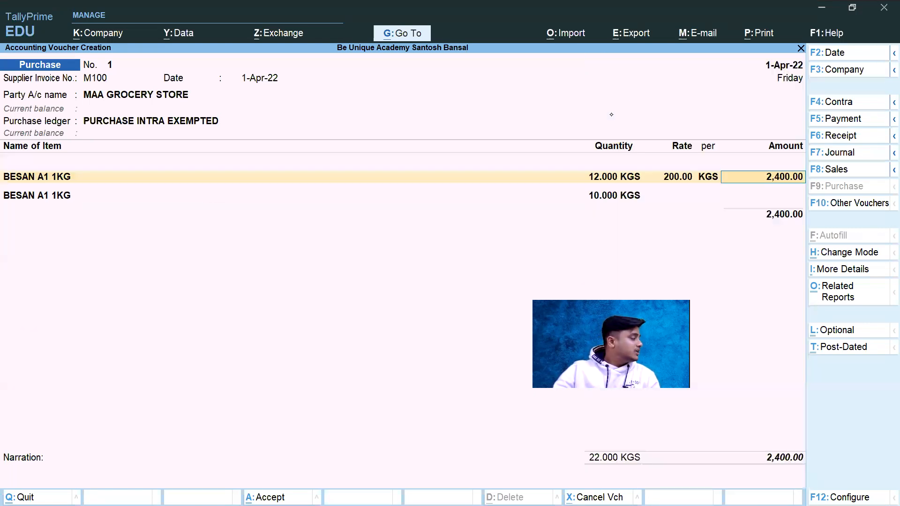
{"action": "key", "text": "Return"}
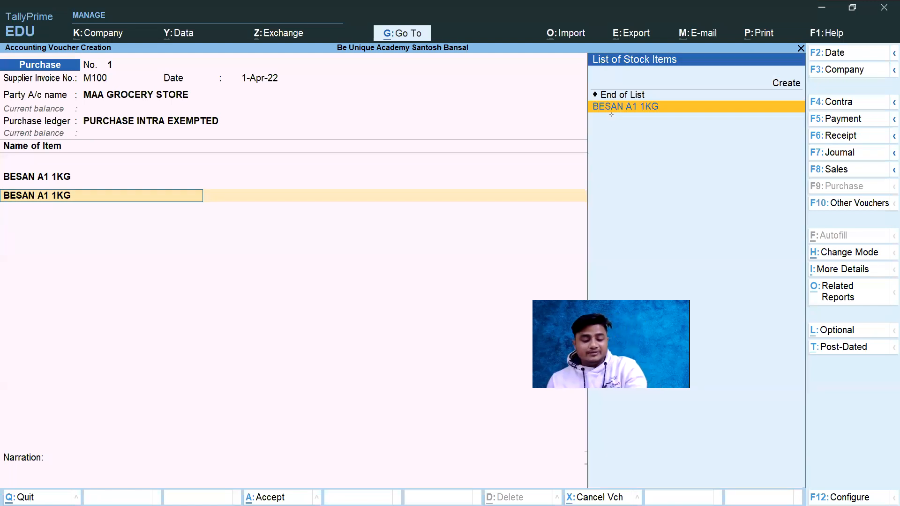
Step: Check the invoice PDF for the second item and start a new stock item named COCONUT OIL 1 LTR from the voucher's second line
{"action": "key", "text": "alt+Tab"}
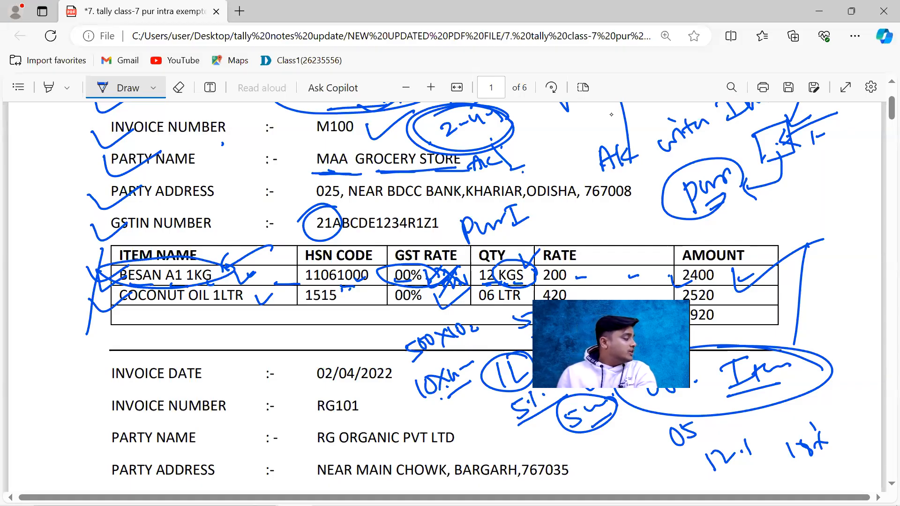
{"action": "key", "text": "alt+Tab"}
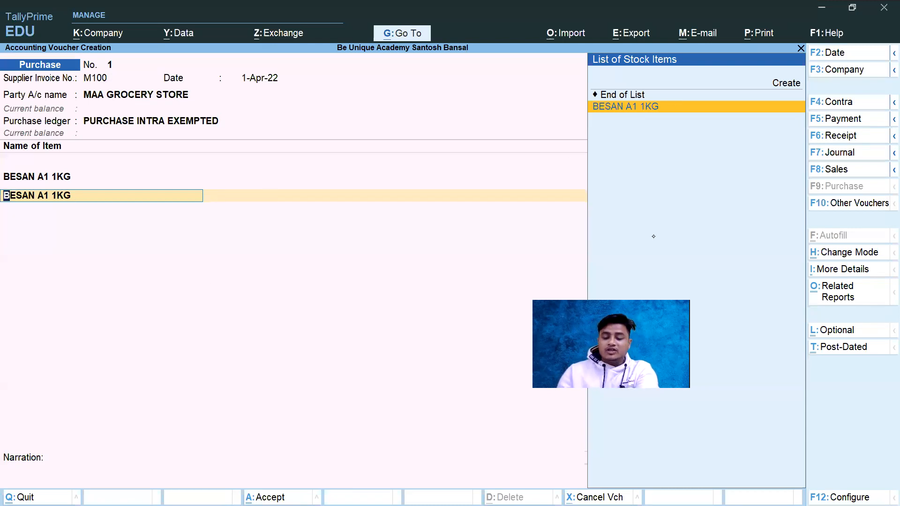
{"action": "key", "text": "alt+c"}
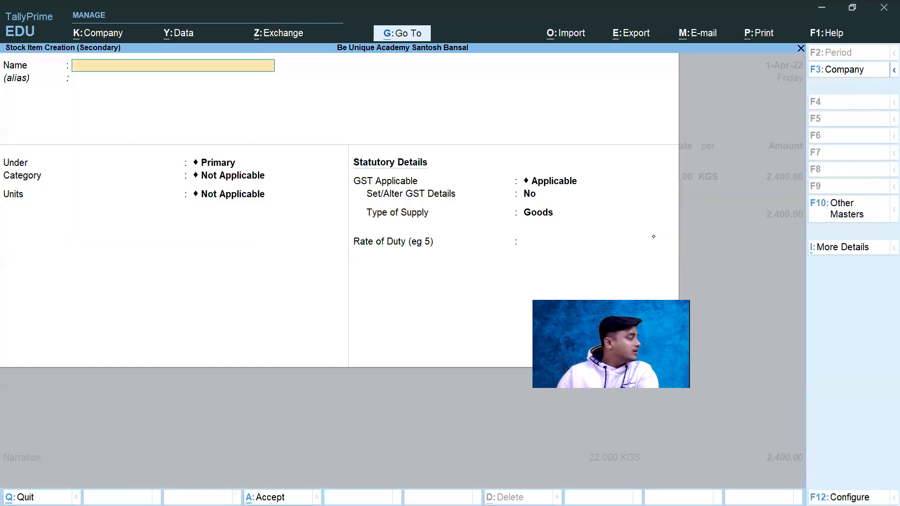
{"action": "type", "text": "COCO"}
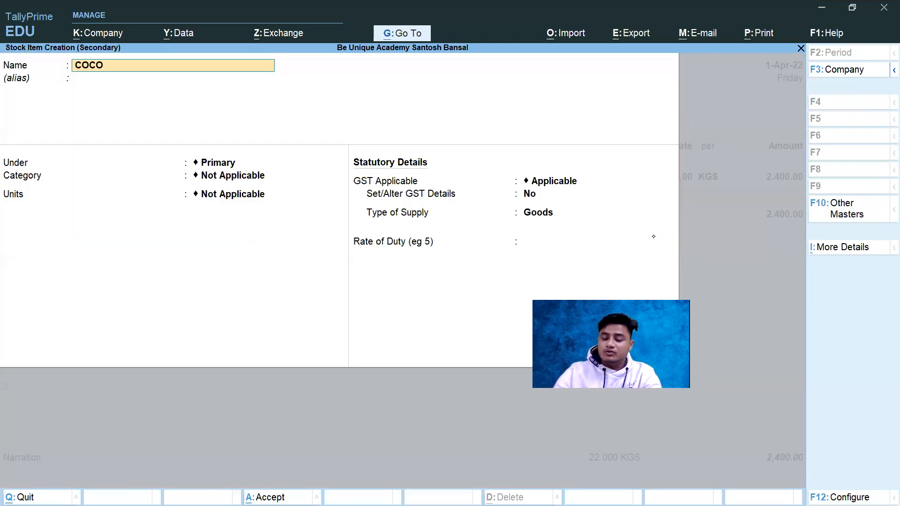
{"action": "type", "text": "NUT O"}
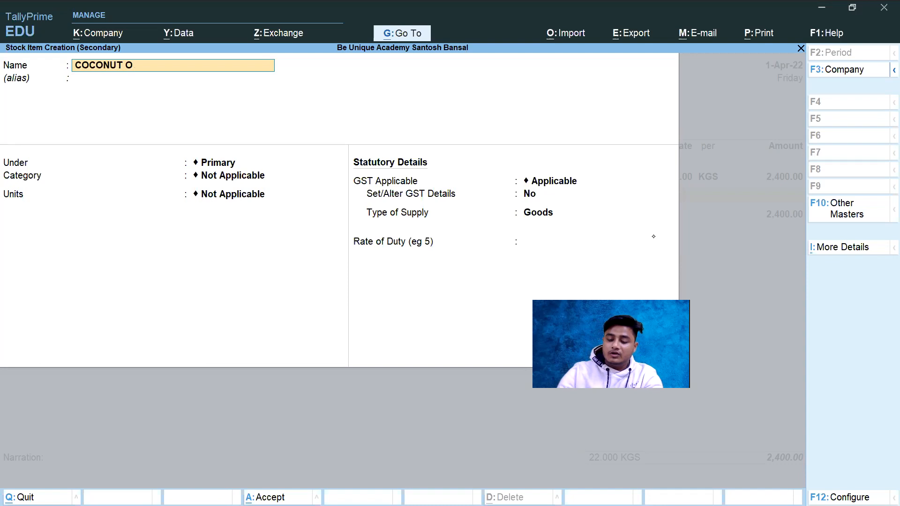
{"action": "type", "text": "IL 1 LTR"}
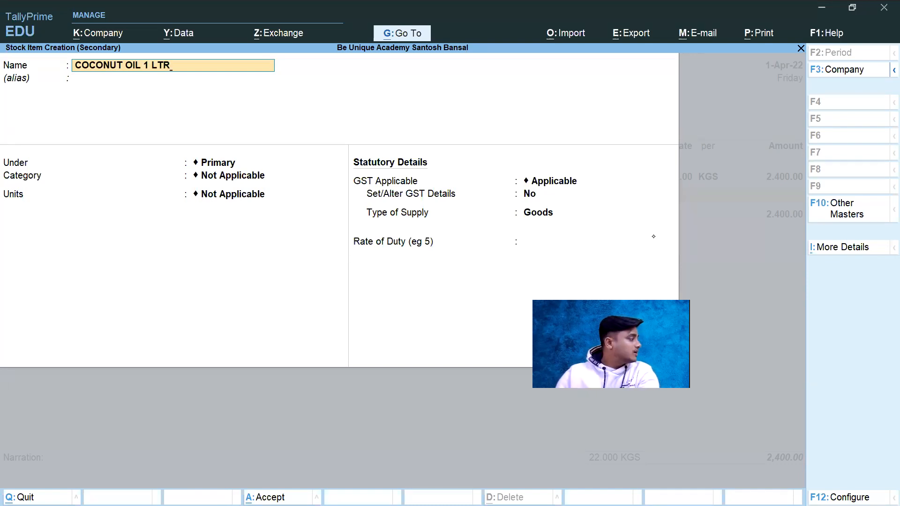
{"action": "key", "text": "Return"}
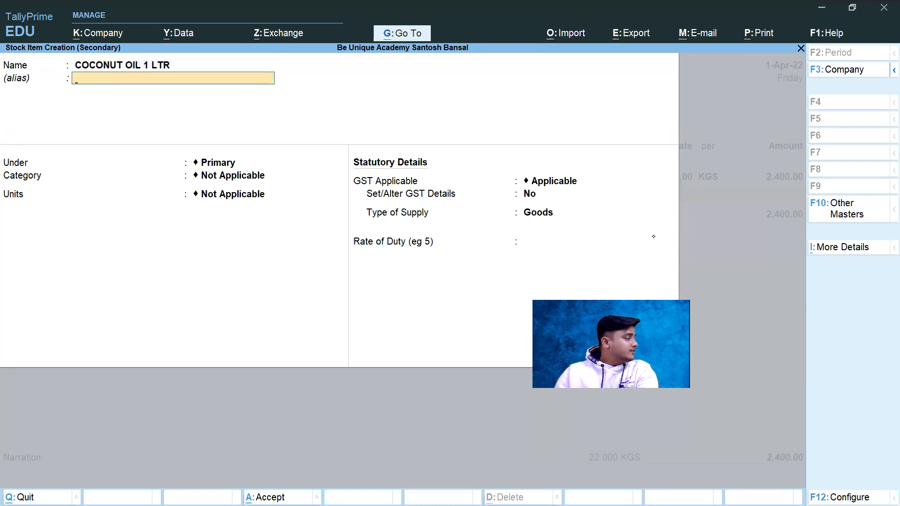
Step: Leave the coconut oil item's alias blank, keep it under Primary and assign the 00 % ITEMS category
{"action": "key", "text": "Return"}
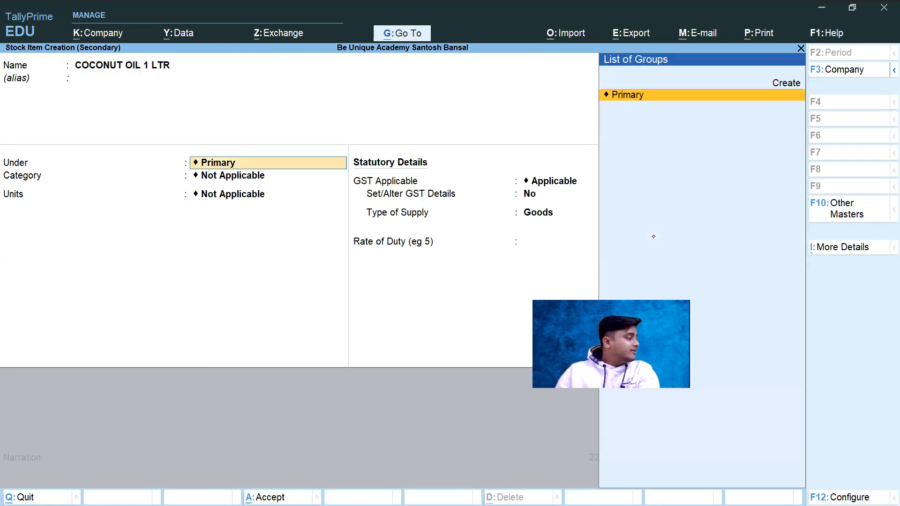
{"action": "key", "text": "Return"}
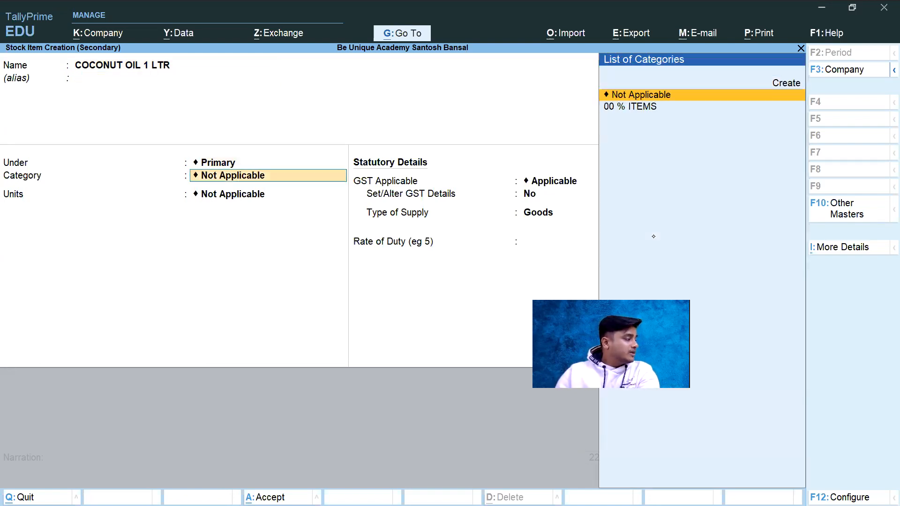
{"action": "key", "text": "Down"}
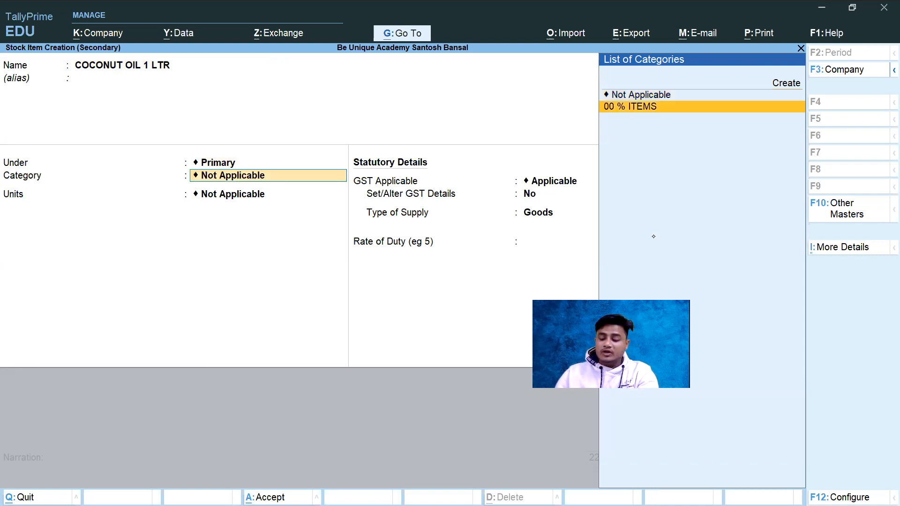
{"action": "key", "text": "Return"}
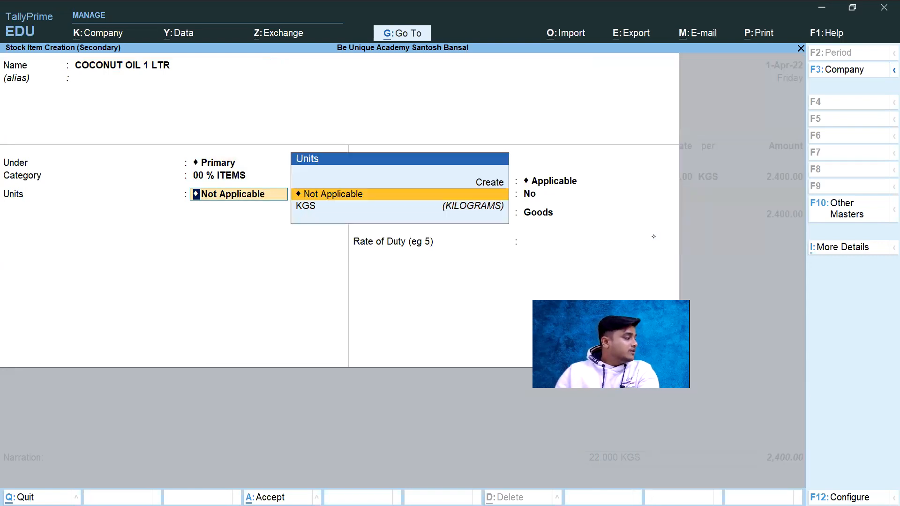
Step: Look up the coconut oil unit in the invoice PDF, circle LTR in its quantity and return to the stock item form
{"action": "key", "text": "alt+Tab"}
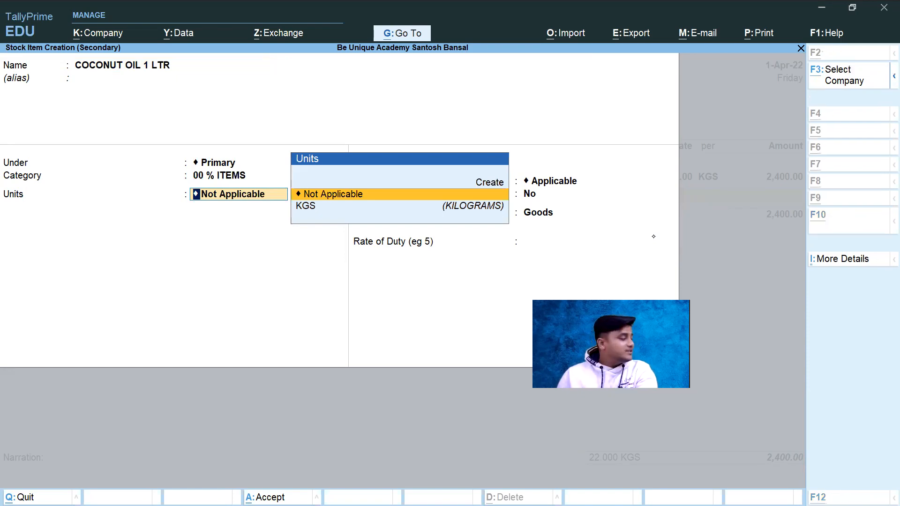
{"action": "mouse_move", "coordinate": [501, 283]}
{"action": "left_mouse_down"}
{"action": "mouse_move", "coordinate": [522, 295]}
{"action": "mouse_move", "coordinate": [493, 300]}
{"action": "mouse_move", "coordinate": [524, 292]}
{"action": "left_mouse_up"}
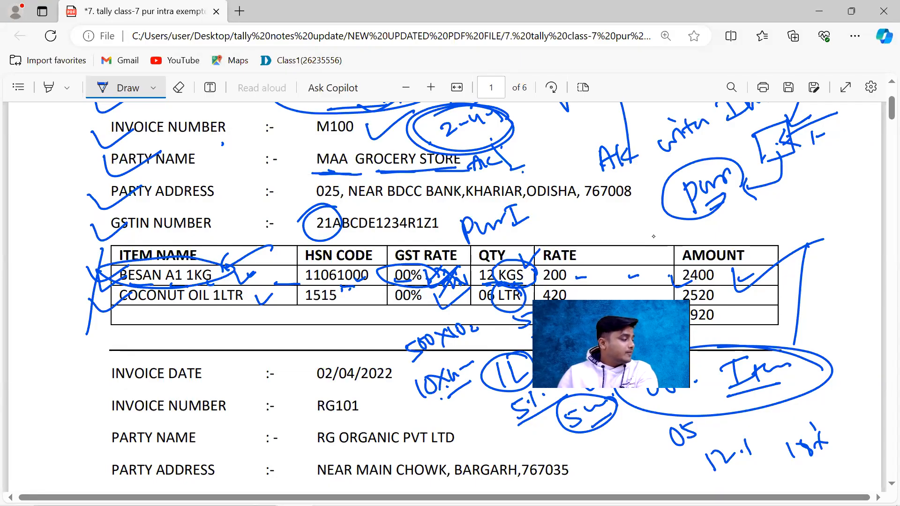
{"action": "key", "text": "alt+Tab"}
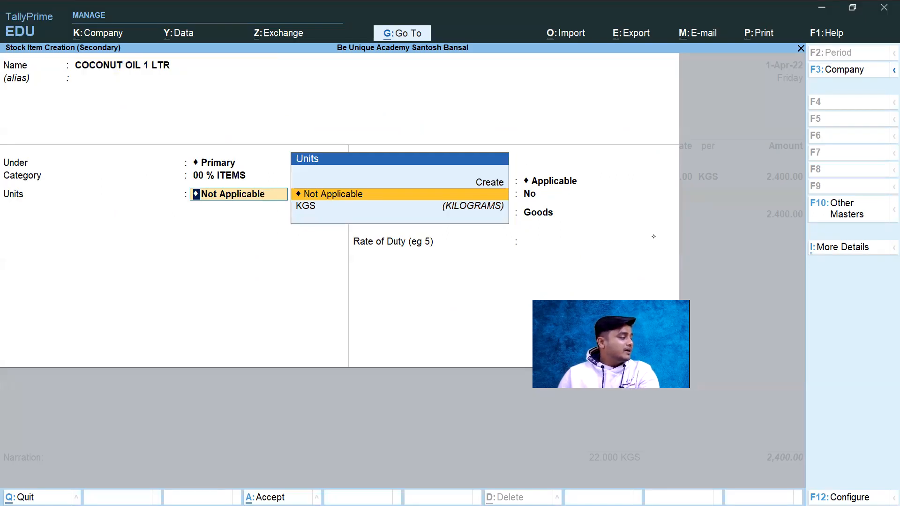
{"action": "key", "text": "Down"}
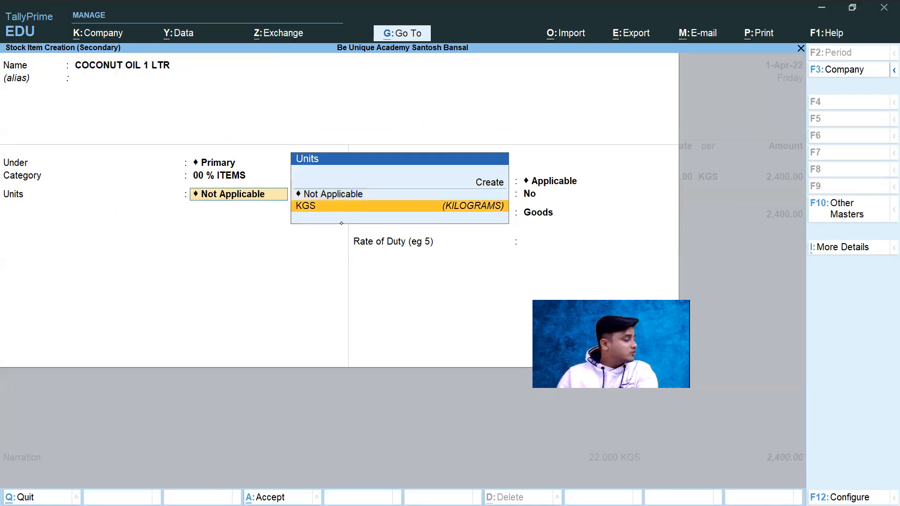
{"action": "key", "text": "Return"}
{"action": "key", "text": "BackSpace"}
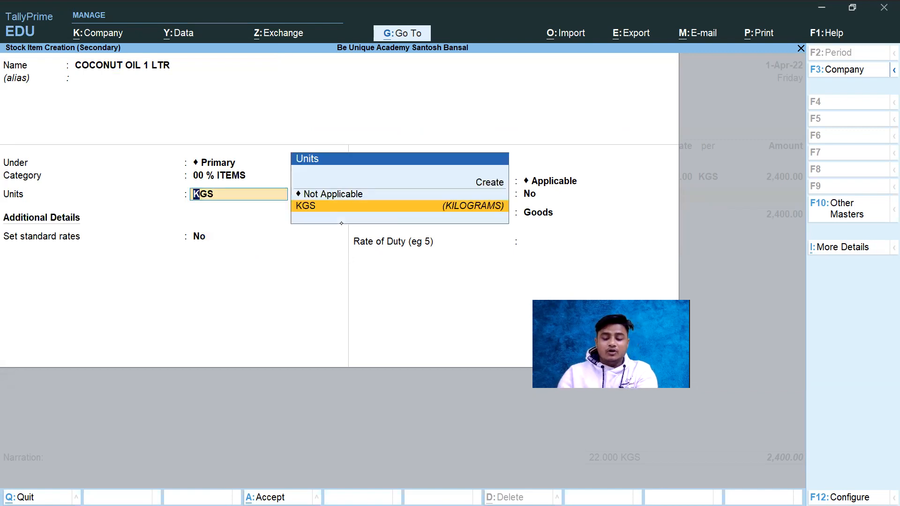
Step: Start a new simple unit for the coconut oil item with symbol LTR and formal name LITRE
{"action": "key", "text": "alt+c"}
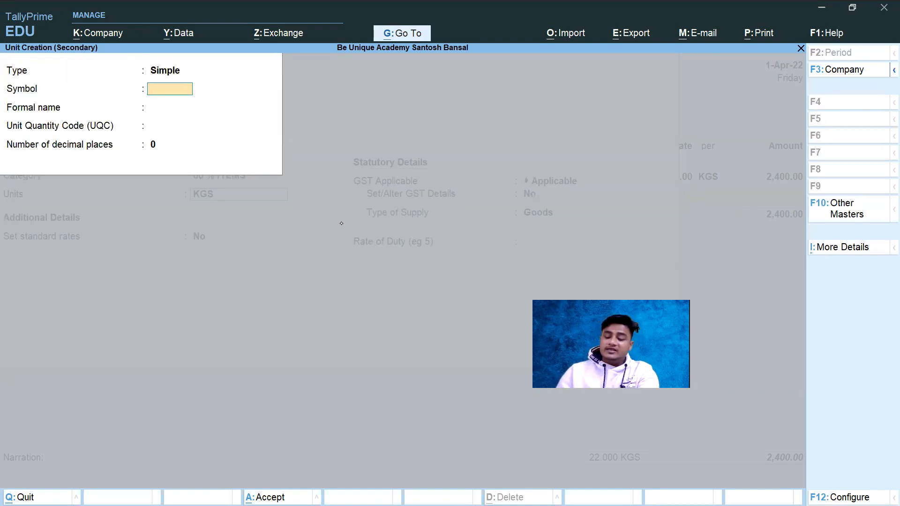
{"action": "type", "text": "LTR"}
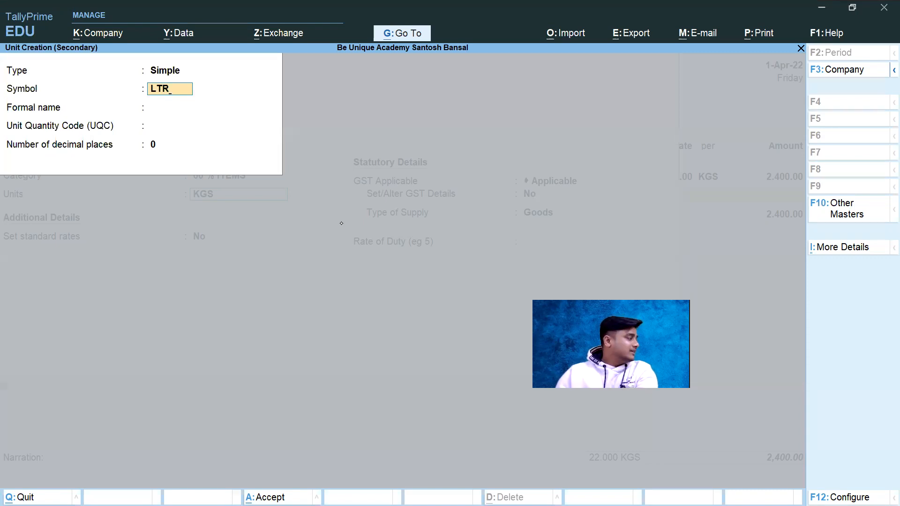
{"action": "key", "text": "Return"}
{"action": "type", "text": "LITRE"}
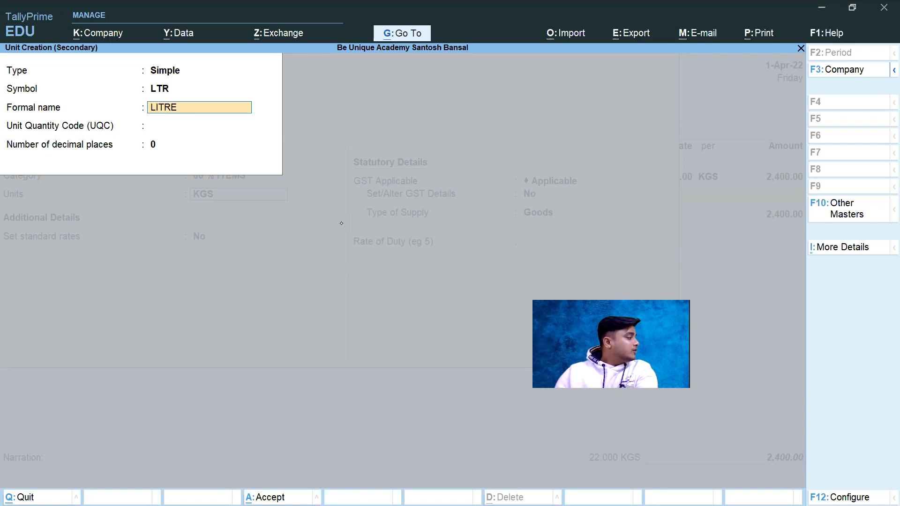
{"action": "key", "text": "Return"}
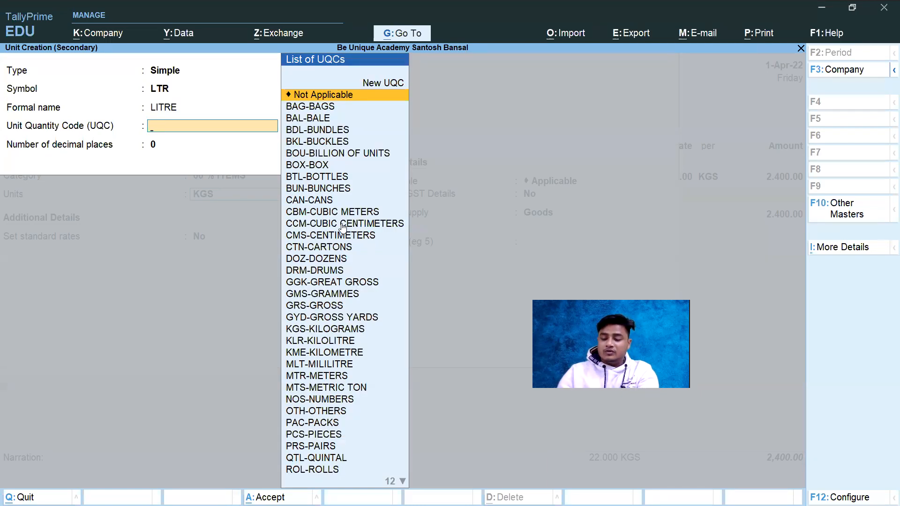
Step: Set the LTR unit's Unit Quantity Code to KLR-KILOLITRE and keep 0 decimal places
{"action": "type", "text": "L"}
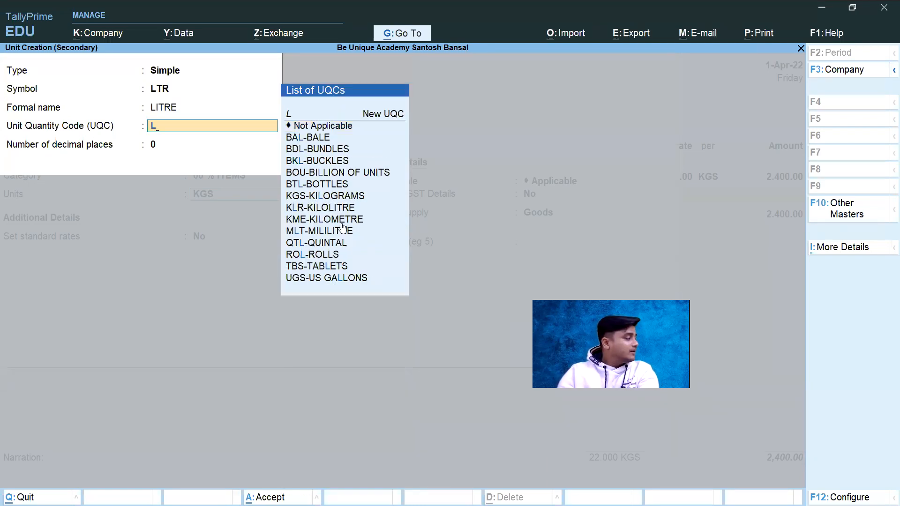
{"action": "type", "text": "I"}
{"action": "key", "text": "Down"}
{"action": "key", "text": "Down"}
{"action": "key", "text": "Down"}
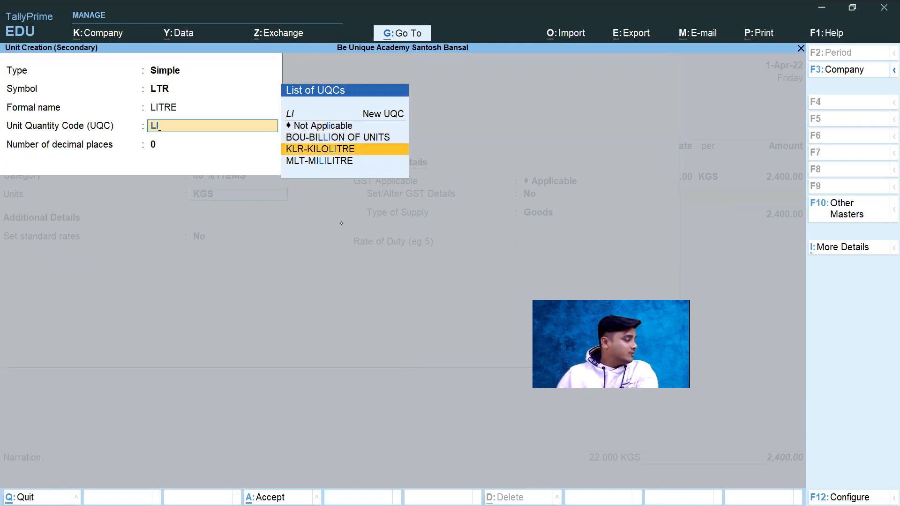
{"action": "key", "text": "Return"}
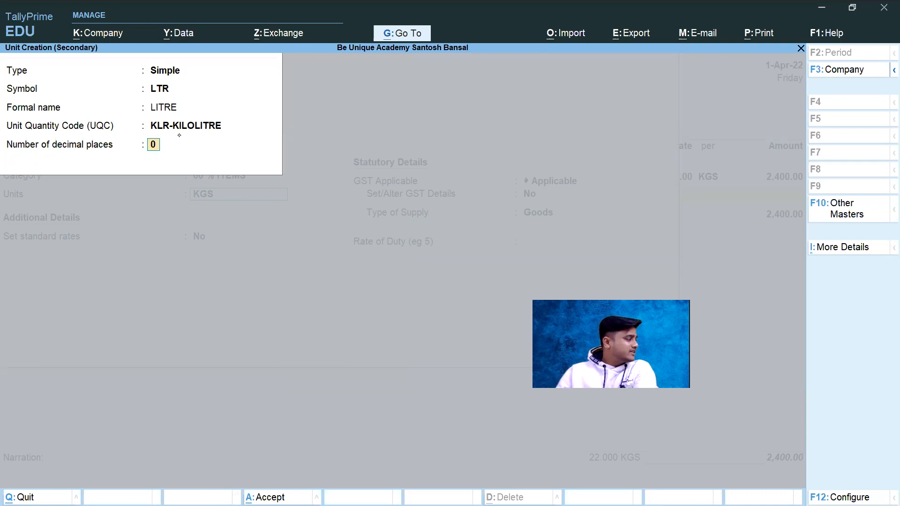
{"action": "key", "text": "Return"}
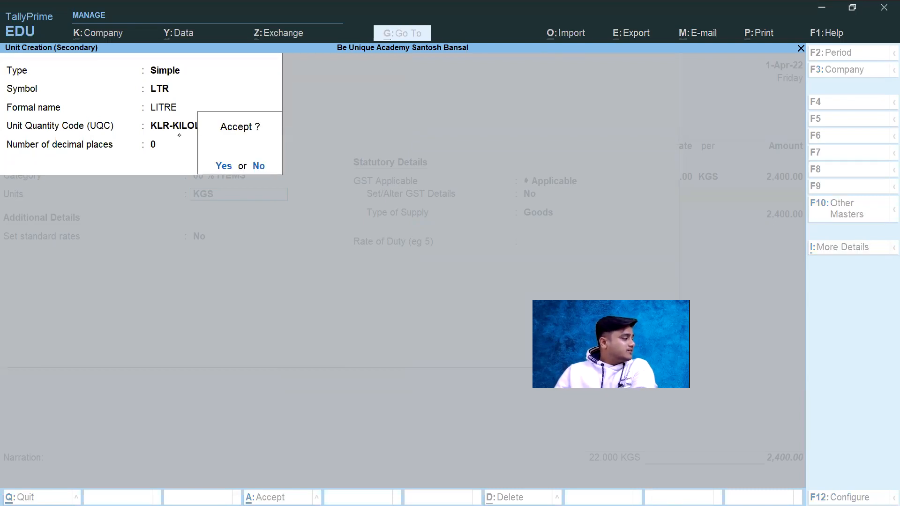
Step: Save the LTR unit, keep standard rates off and GST Applicable, and enable setting GST details with the HSN description blank
{"action": "key", "text": "Return"}
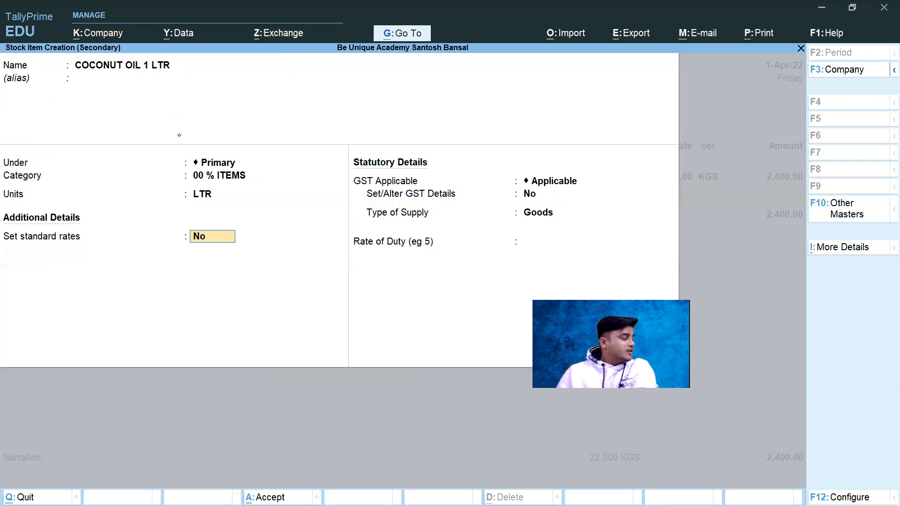
{"action": "key", "text": "Return"}
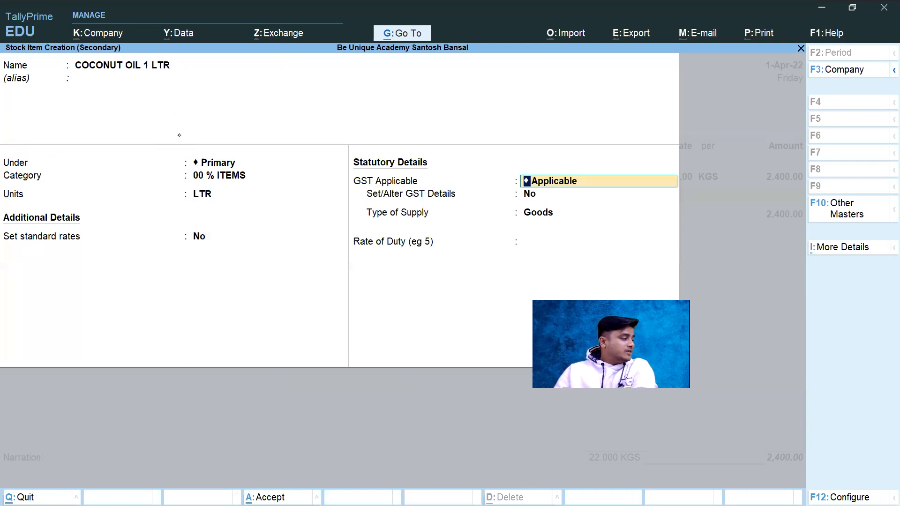
{"action": "key", "text": "Return"}
{"action": "type", "text": "y"}
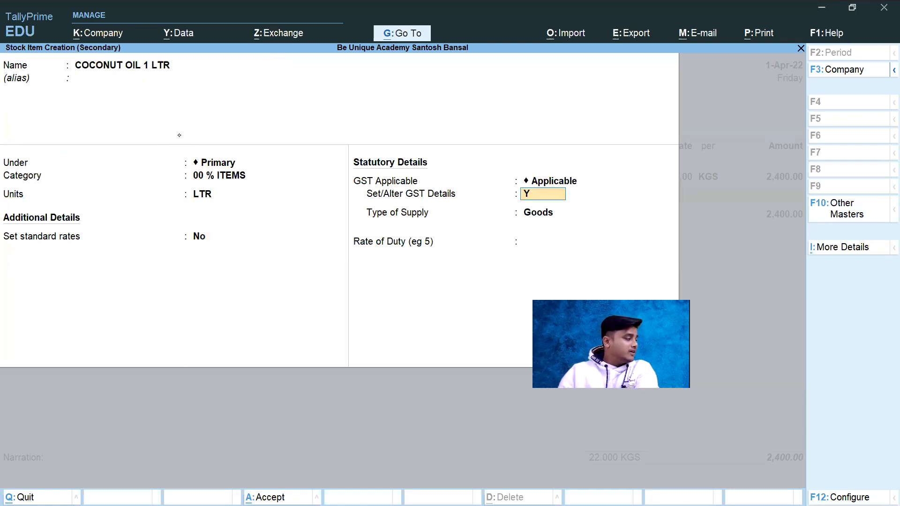
{"action": "key", "text": "Return"}
{"action": "key", "text": "Return"}
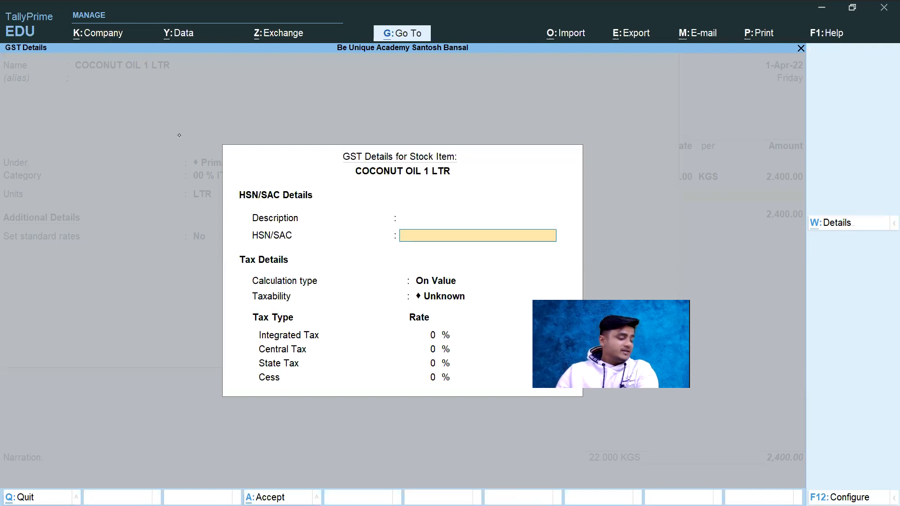
Step: Look up the coconut oil HSN code in the invoice PDF and enter 1515, keeping the calculation type On Value
{"action": "key", "text": "alt+Tab"}
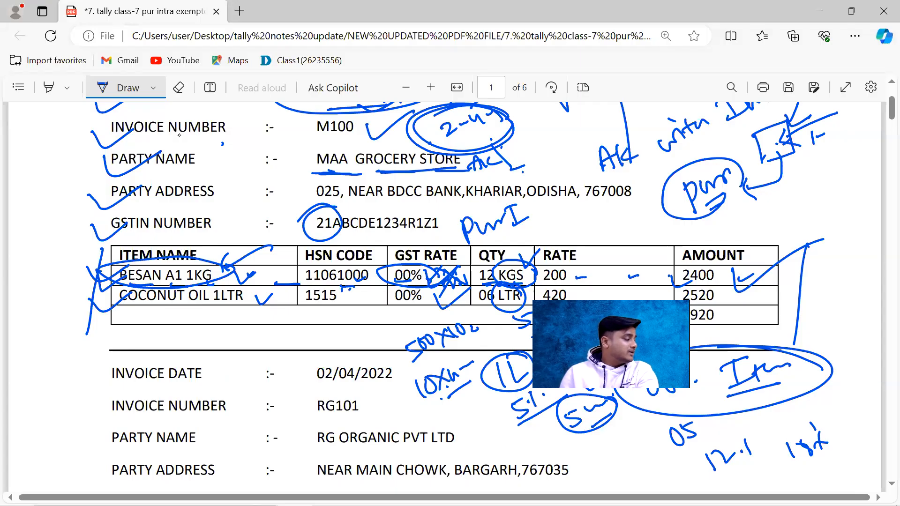
{"action": "key", "text": "alt+Tab"}
{"action": "type", "text": "151"}
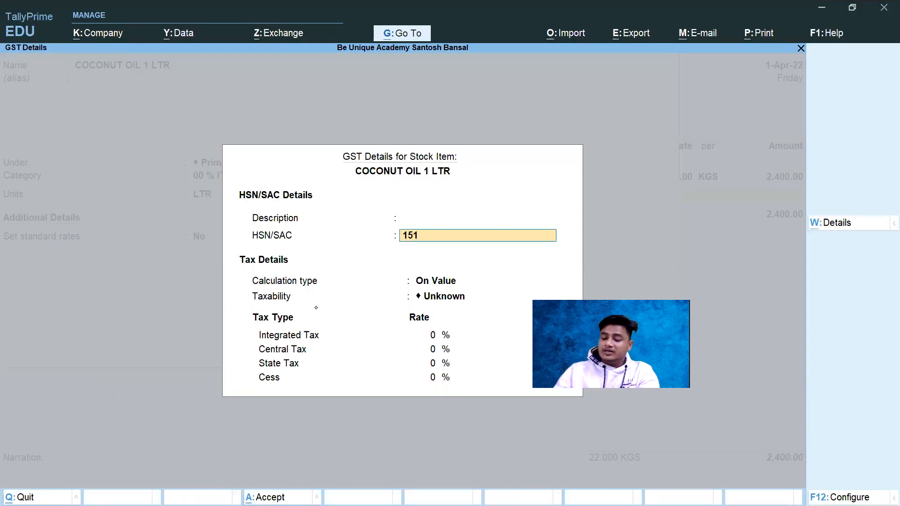
{"action": "type", "text": "5"}
{"action": "key", "text": "Return"}
{"action": "key", "text": "Return"}
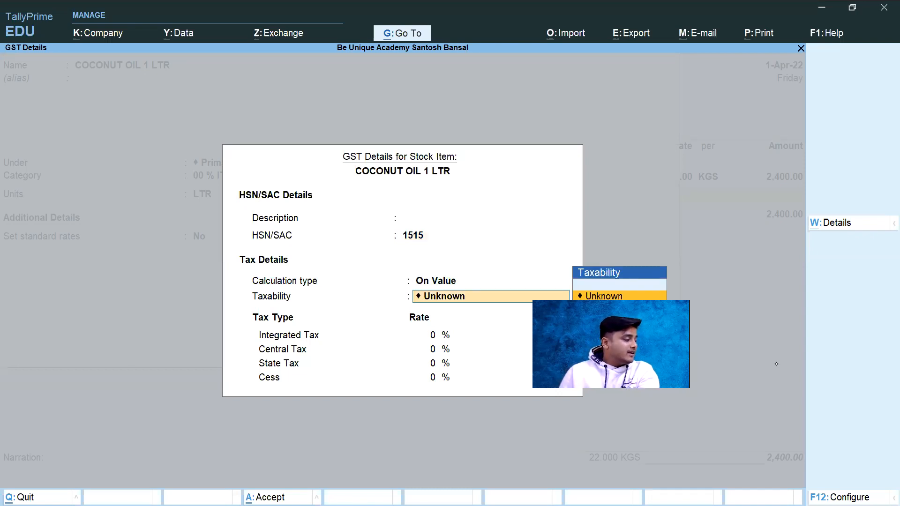
Step: Set the coconut oil item's taxability to Nil Rated and save the stock item with the rate of duty blank
{"action": "key", "text": "Down"}
{"action": "key", "text": "Down"}
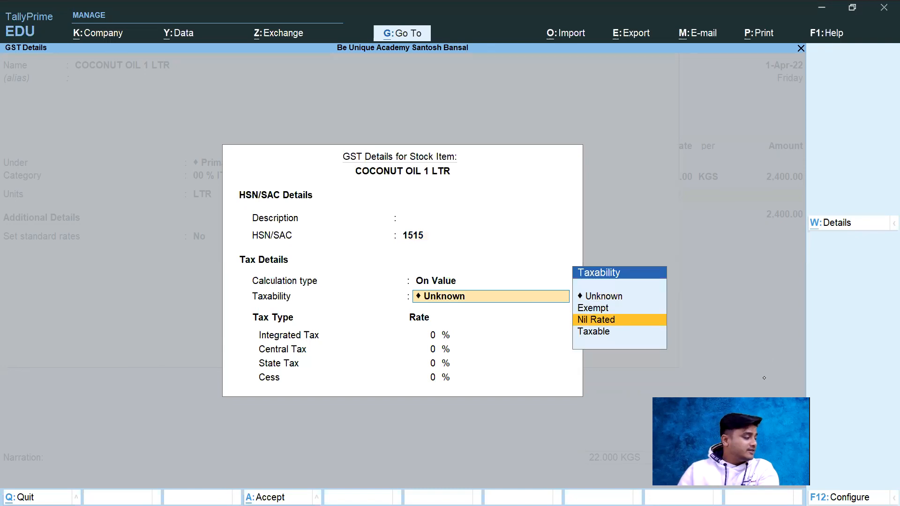
{"action": "key", "text": "Return"}
{"action": "key", "text": "Return"}
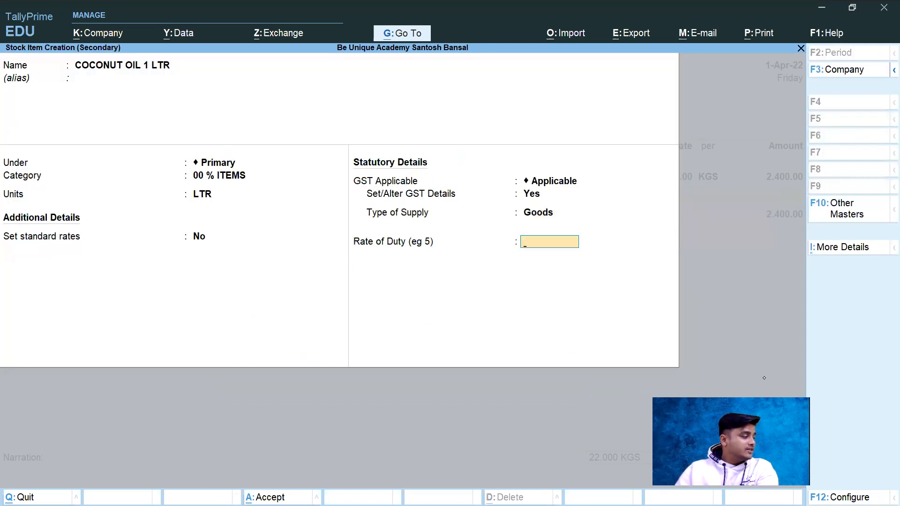
Step: Leave the coconut oil line's description blank, check its quantity in the invoice PDF and set it to 6 LTR
{"action": "key", "text": "Return"}
{"action": "key", "text": "Return"}
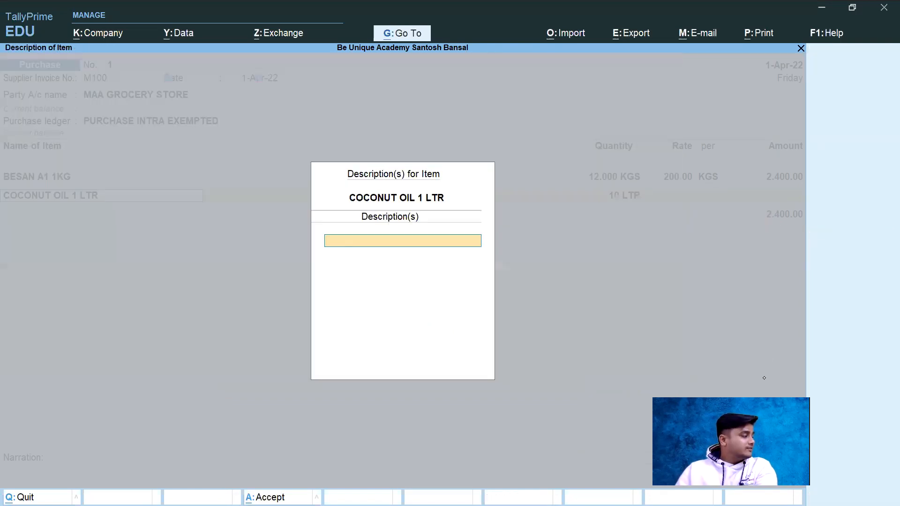
{"action": "key", "text": "Return"}
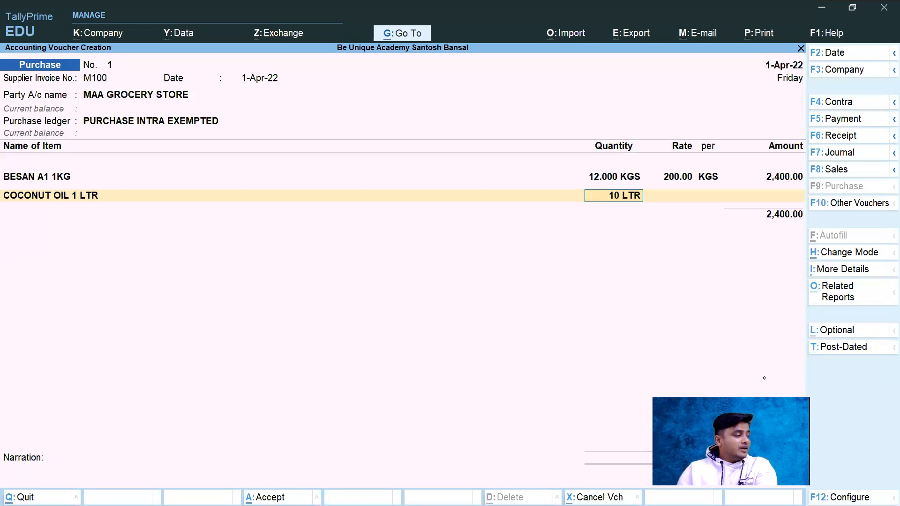
{"action": "key", "text": "alt+Tab"}
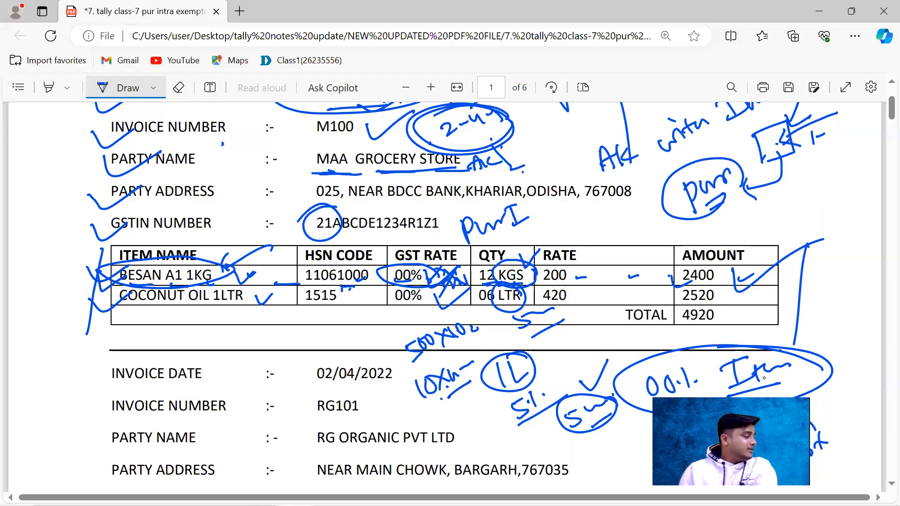
{"action": "key", "text": "alt+Tab"}
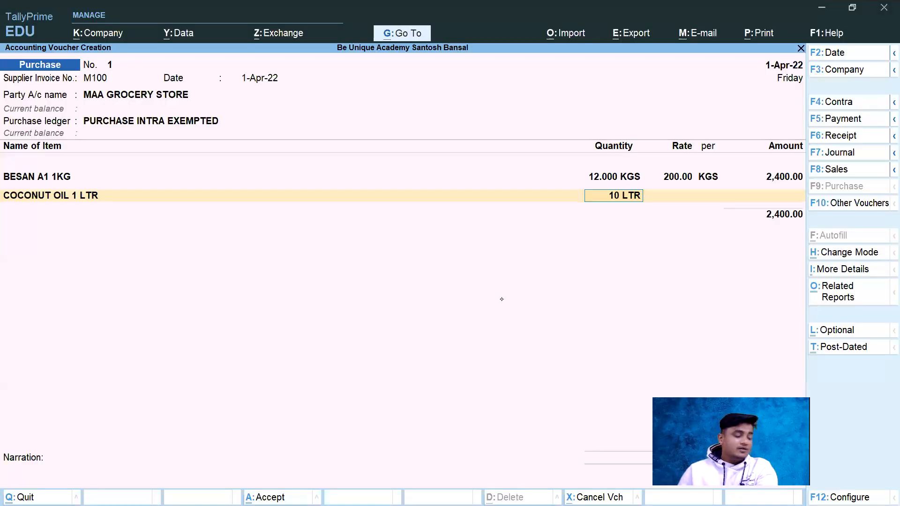
{"action": "type", "text": "6"}
{"action": "key", "text": "Return"}
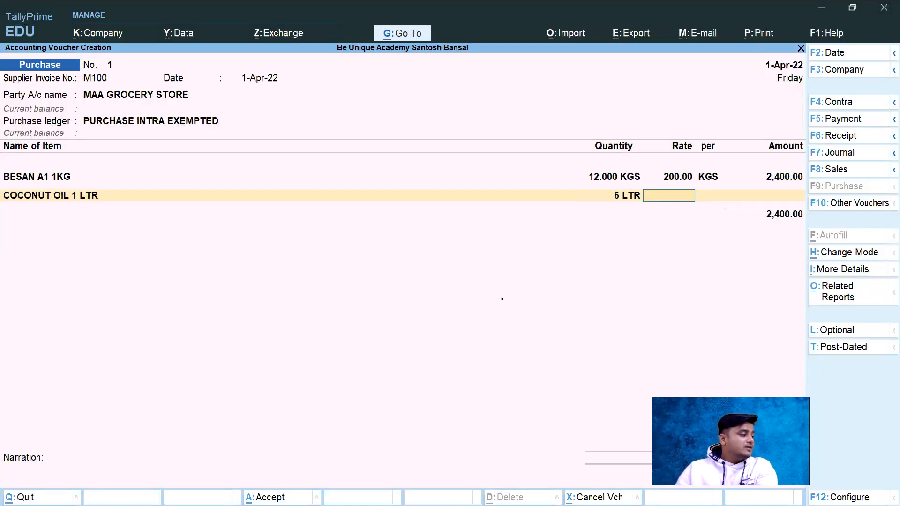
Step: Look up the coconut oil rate in the invoice PDF and set it to 420 per LTR in the voucher
{"action": "key", "text": "alt+Tab"}
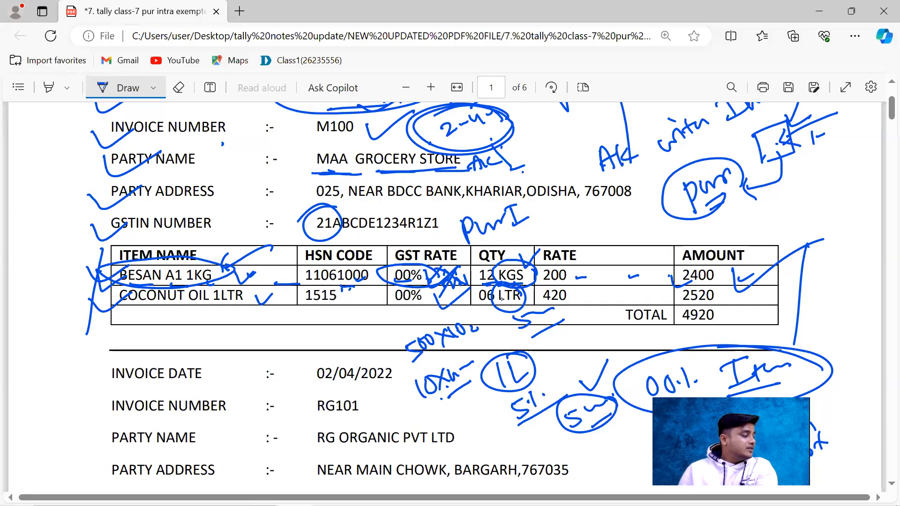
{"action": "key", "text": "alt+Tab"}
{"action": "type", "text": "420"}
{"action": "key", "text": "Return"}
{"action": "key", "text": "Return"}
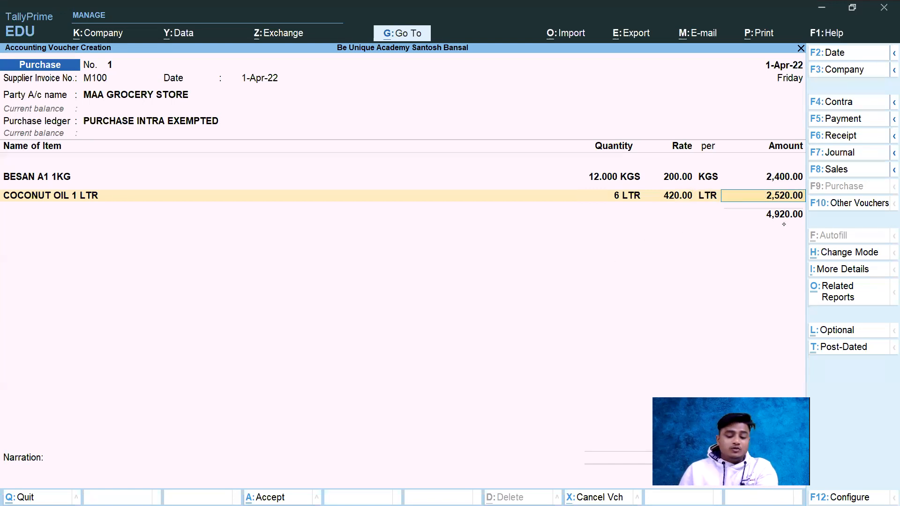
Step: Compare the voucher with the invoice PDF, circling the total and ticking the amounts there, and end the voucher's item list
{"action": "key", "text": "alt+Tab"}
{"action": "mouse_move", "coordinate": [672, 317]}
{"action": "left_mouse_down"}
{"action": "mouse_move", "coordinate": [676, 303]}
{"action": "mouse_move", "coordinate": [716, 333]}
{"action": "left_mouse_up"}
{"action": "mouse_move", "coordinate": [731, 270]}
{"action": "left_mouse_down"}
{"action": "mouse_move", "coordinate": [751, 270]}
{"action": "mouse_move", "coordinate": [746, 291]}
{"action": "left_mouse_up"}
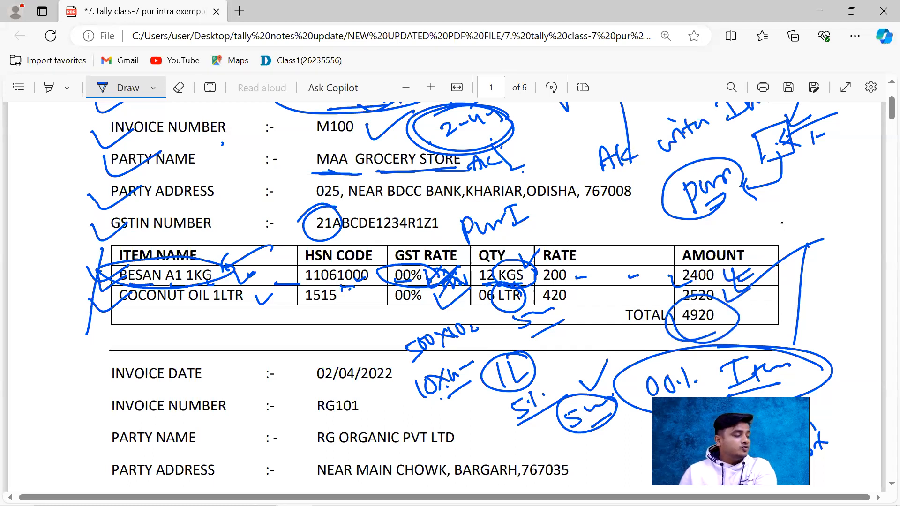
{"action": "key", "text": "alt+Tab"}
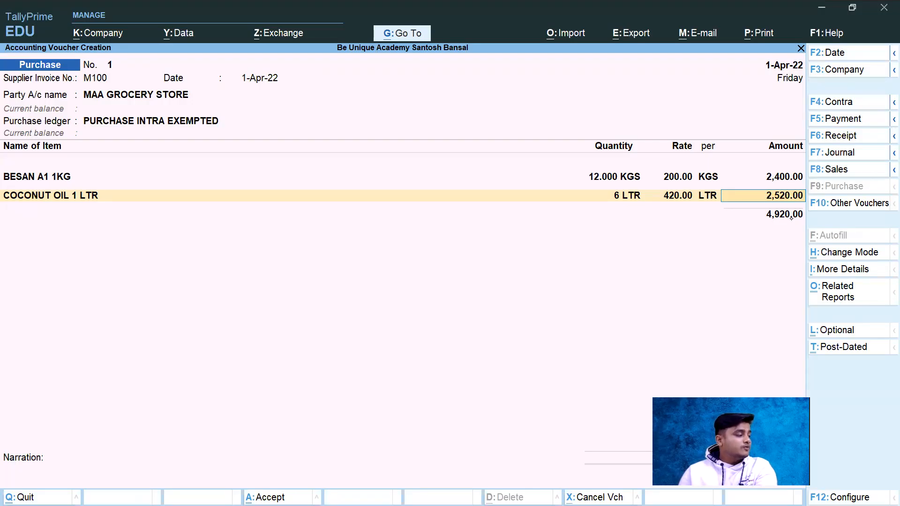
{"action": "key", "text": "Return"}
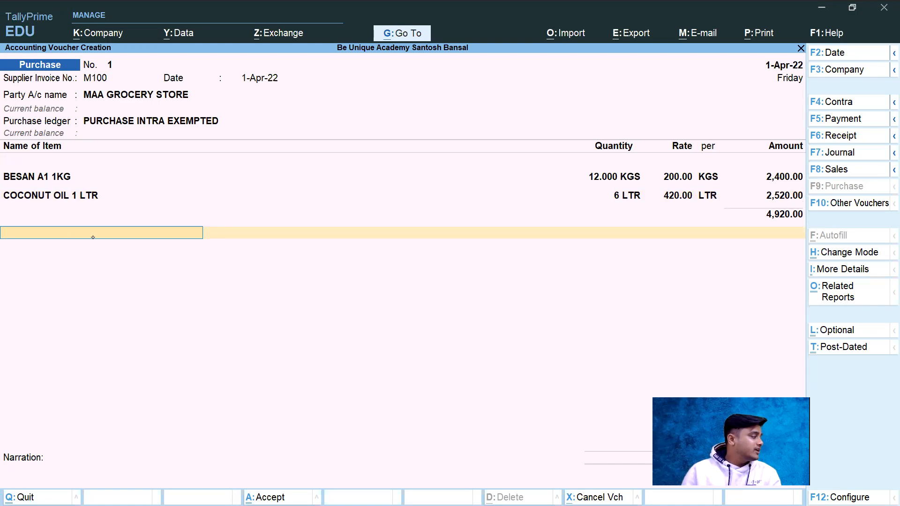
{"action": "key", "text": "Return"}
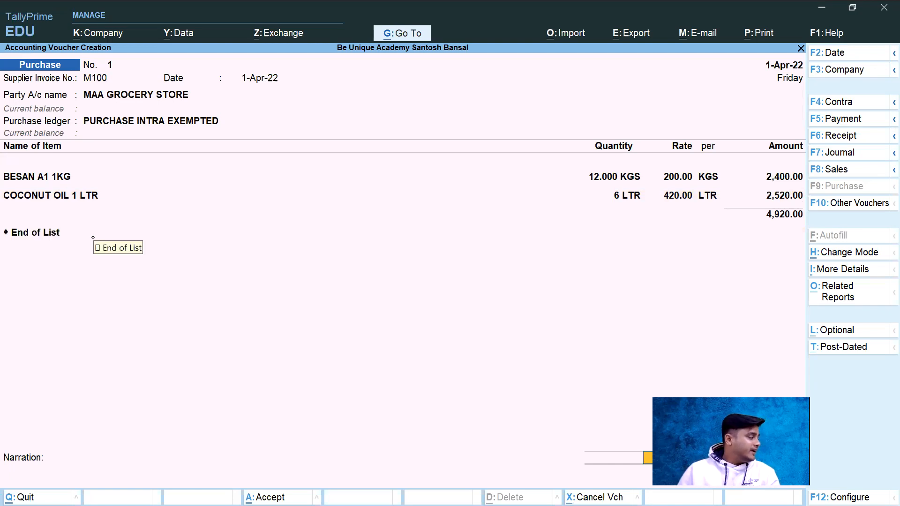
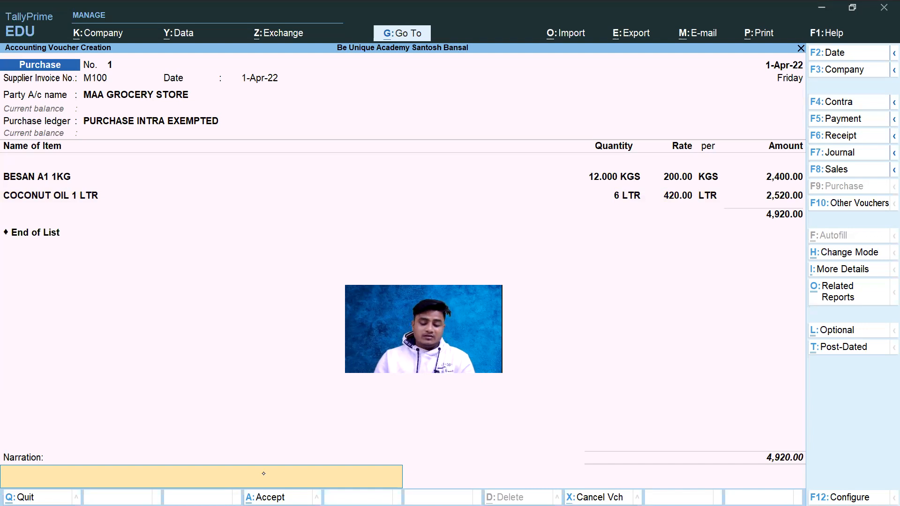
Step: Enter the narration BEING GOODS PURCHASED in the purchase voucher
{"action": "type", "text": "B"}
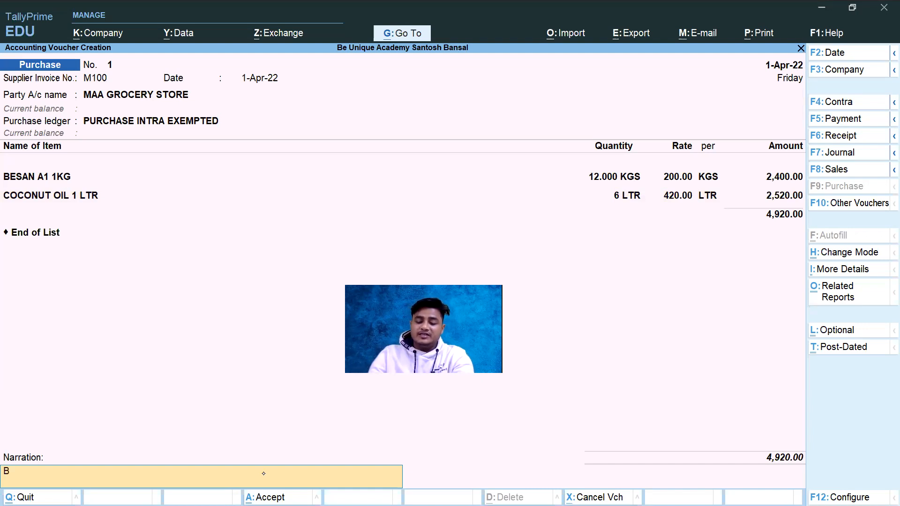
{"action": "type", "text": "EING"}
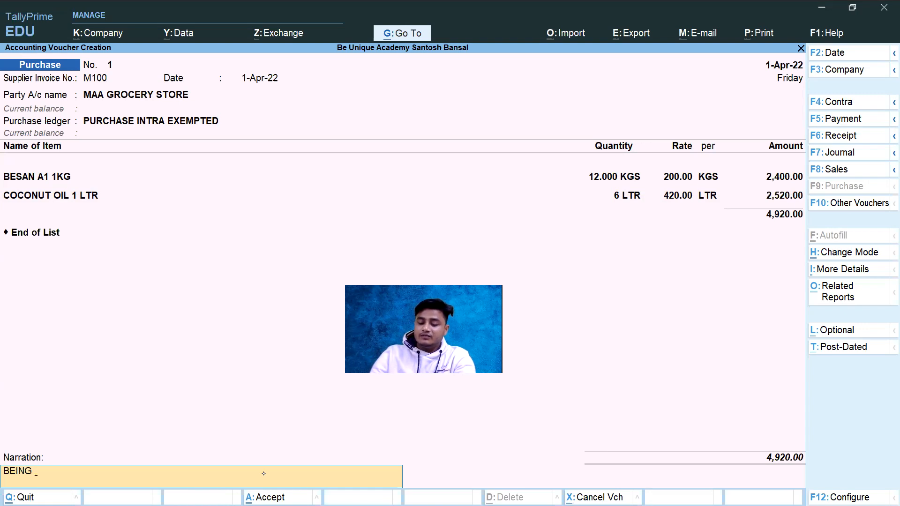
{"action": "type", "text": " GOOD"}
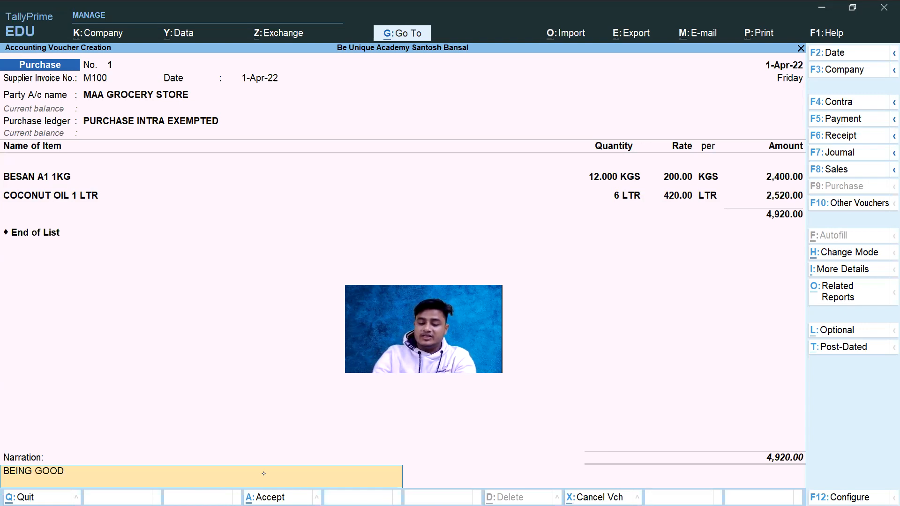
{"action": "type", "text": "S PURC"}
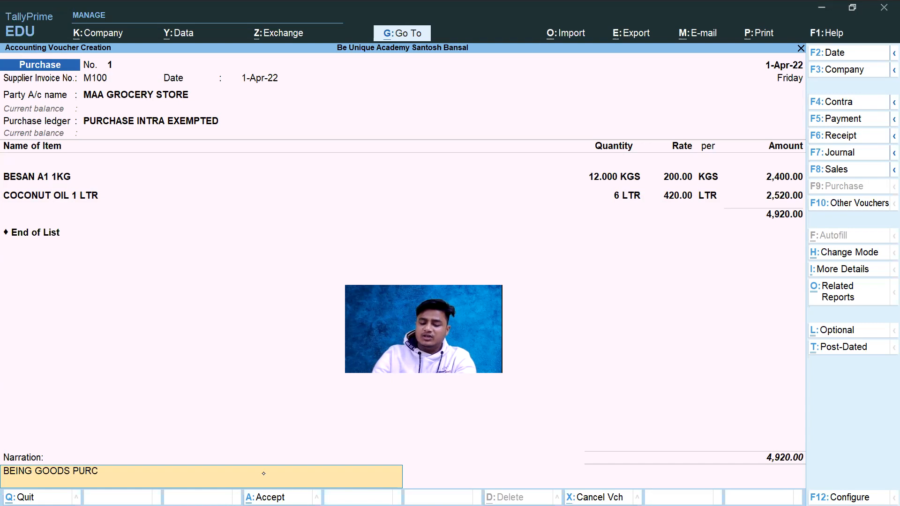
{"action": "type", "text": "HASED"}
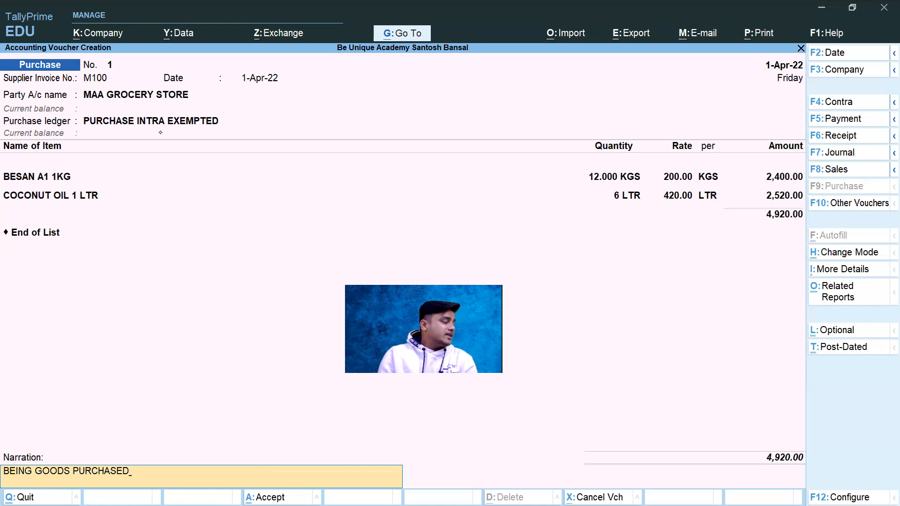
Step: Compare the voucher's date, supplier invoice number, party and item lines with invoice M100 in the invoice PDF
{"action": "key", "text": "alt+Tab"}
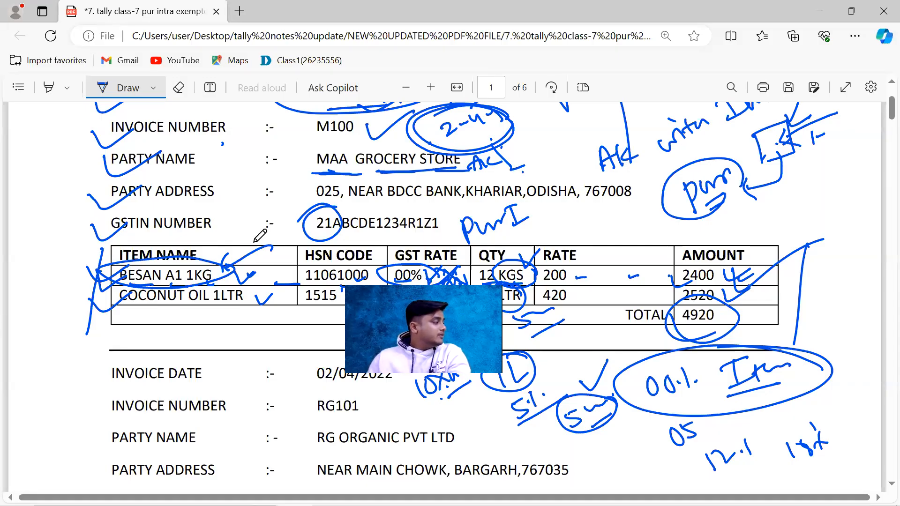
{"action": "scroll", "coordinate": [417, 193], "scroll_direction": "up", "scroll_amount": 2}
{"action": "key", "text": "alt+Tab"}
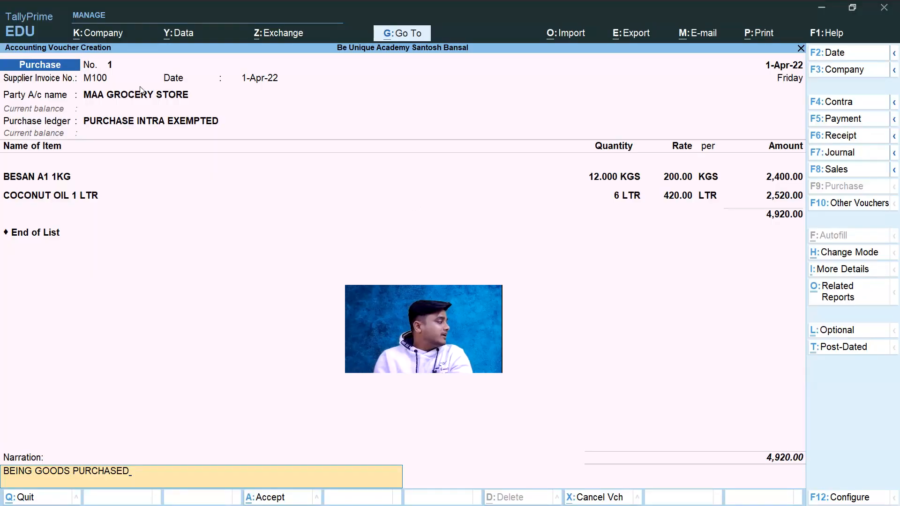
{"action": "key", "text": "alt+Tab"}
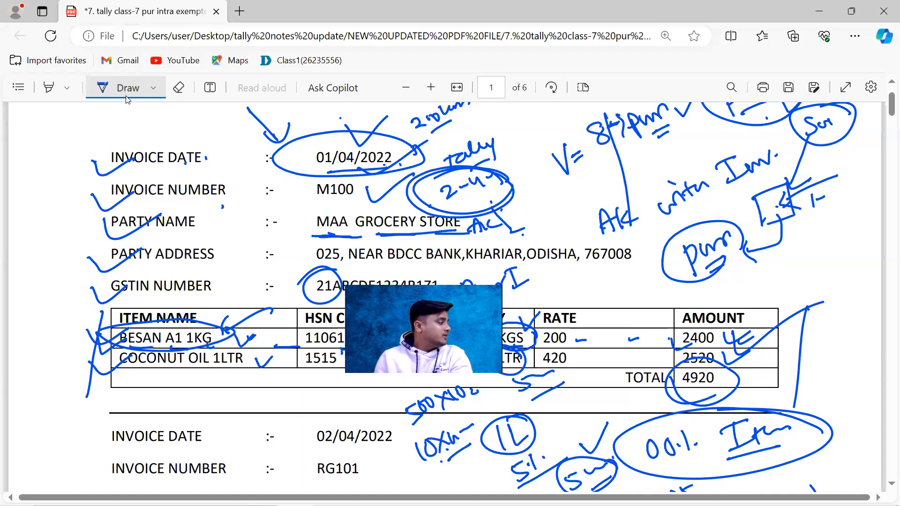
{"action": "key", "text": "alt+Tab"}
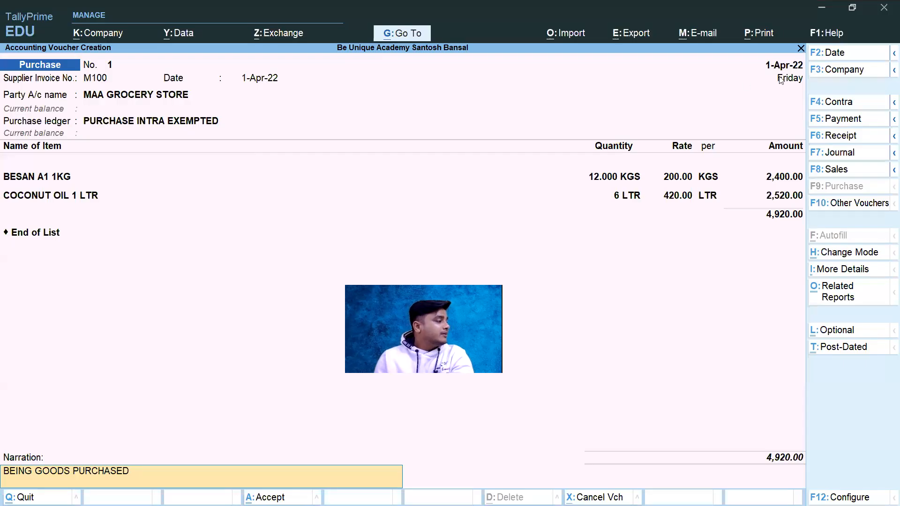
{"action": "key", "text": "alt+Tab"}
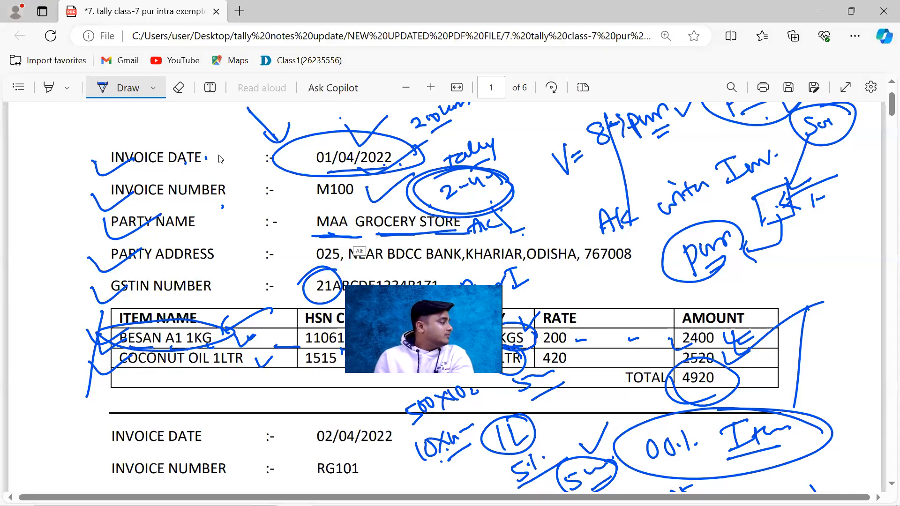
{"action": "key", "text": "alt+Tab"}
{"action": "key", "text": "alt+Tab"}
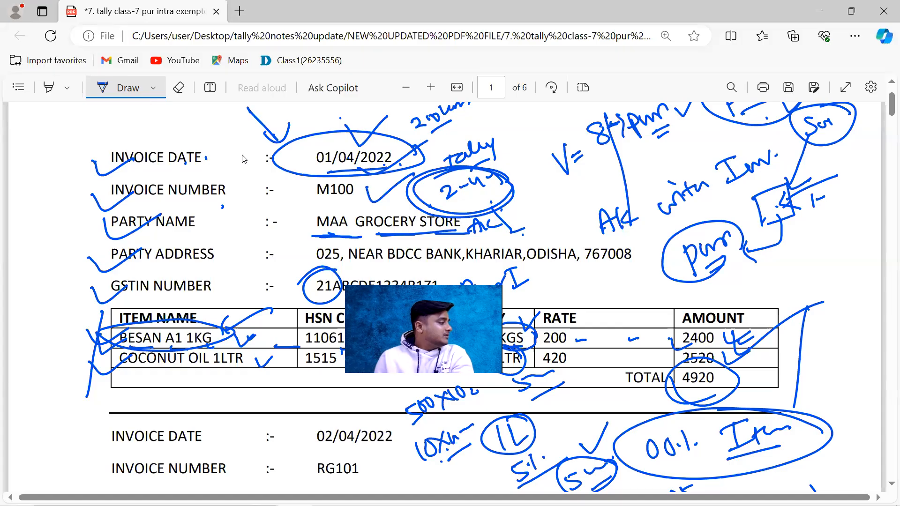
{"action": "key", "text": "alt+Tab"}
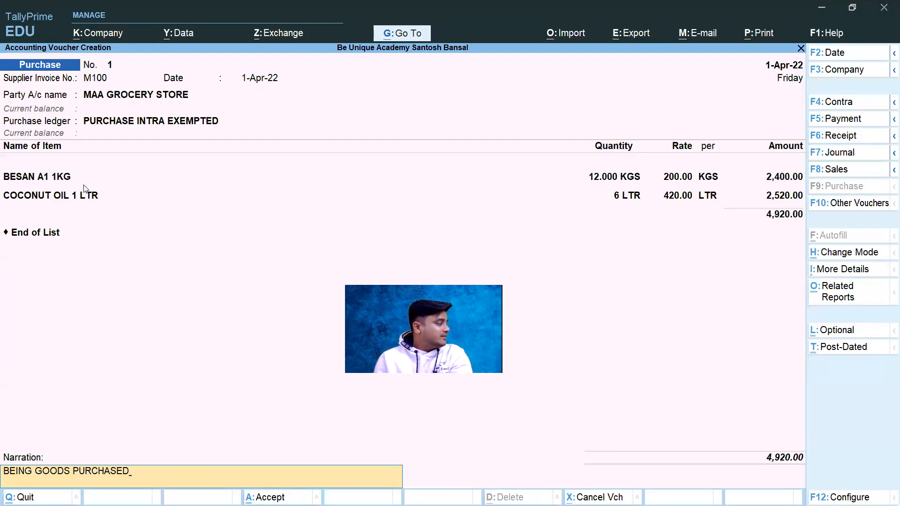
{"action": "key", "text": "alt+Tab"}
{"action": "key", "text": "alt+Tab"}
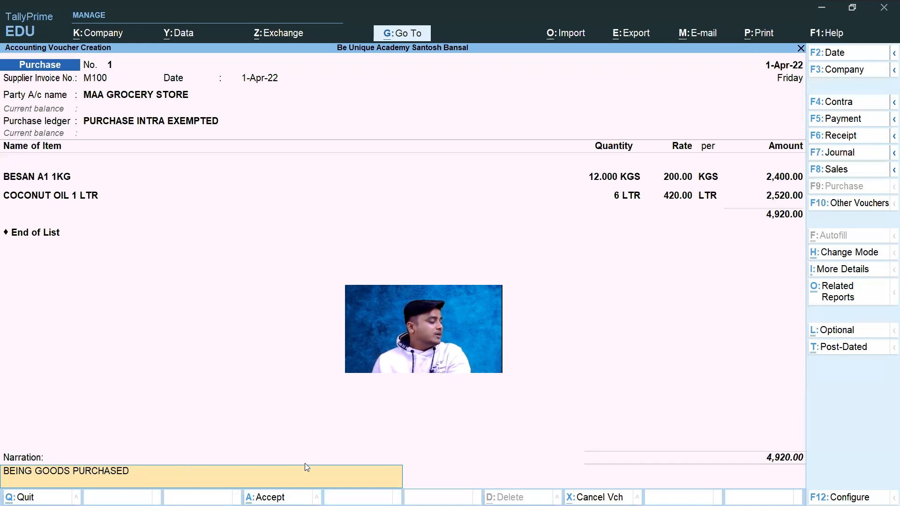
Step: Go through the BESAN A1 1KG line's quantity, rate and unit unchanged, and save the purchase voucher
{"action": "left_click", "coordinate": [592, 287]}
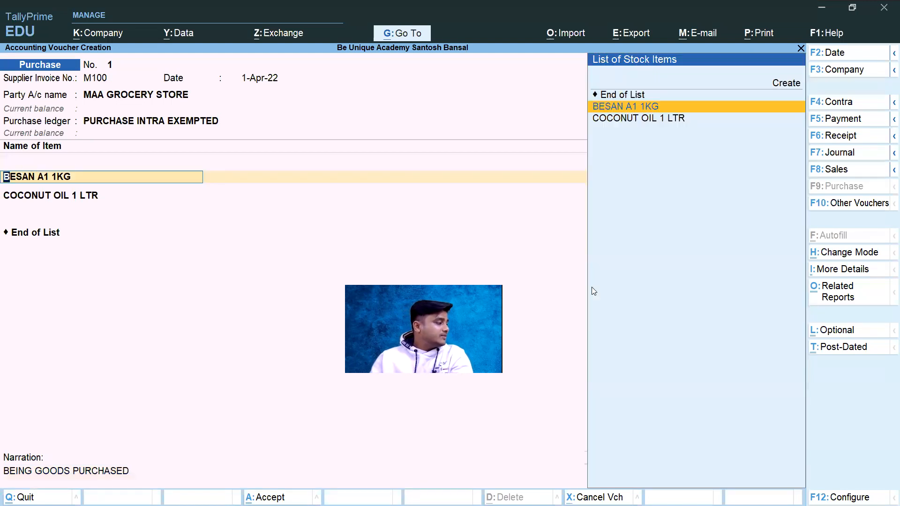
{"action": "key", "text": "Return"}
{"action": "key", "text": "Return"}
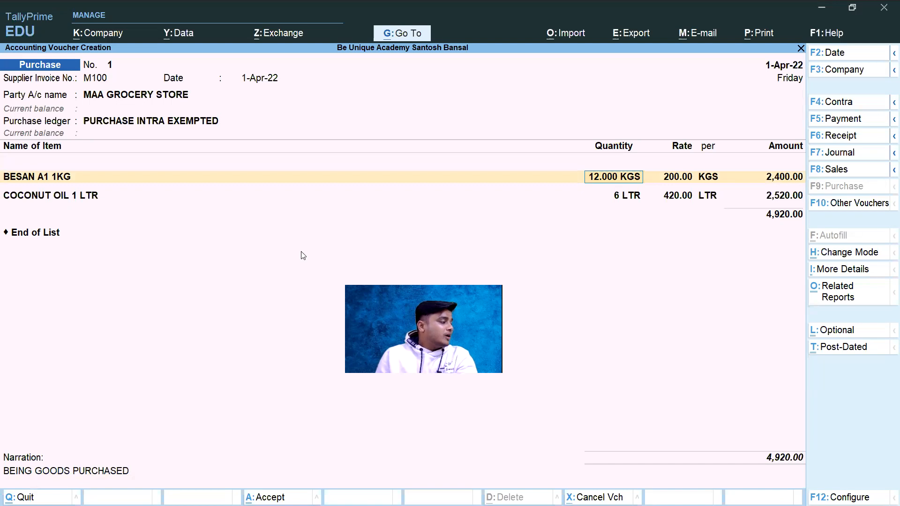
{"action": "key", "text": "Return"}
{"action": "key", "text": "Return"}
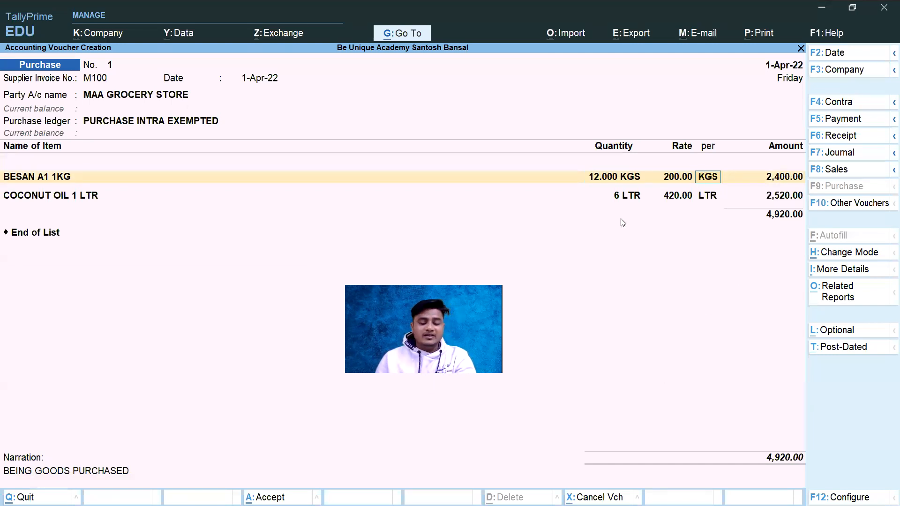
{"action": "key", "text": "ctrl"}
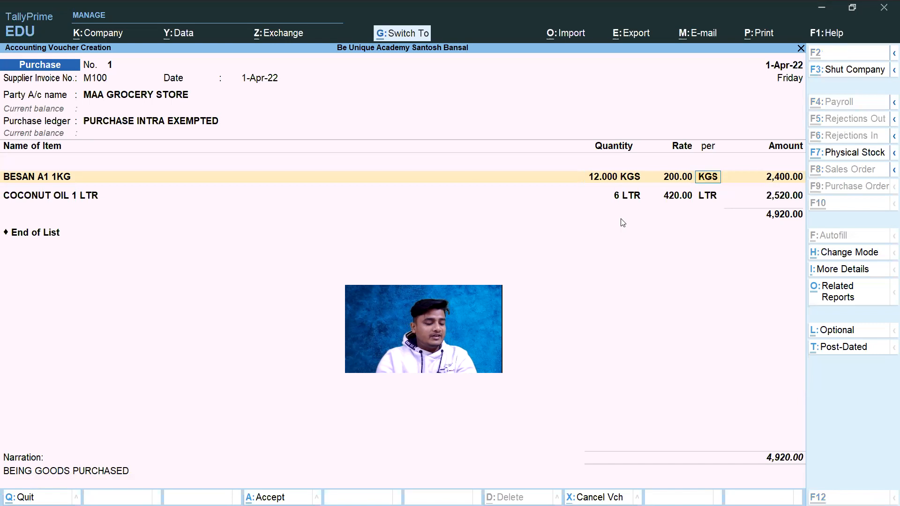
{"action": "key", "text": "ctrl+a"}
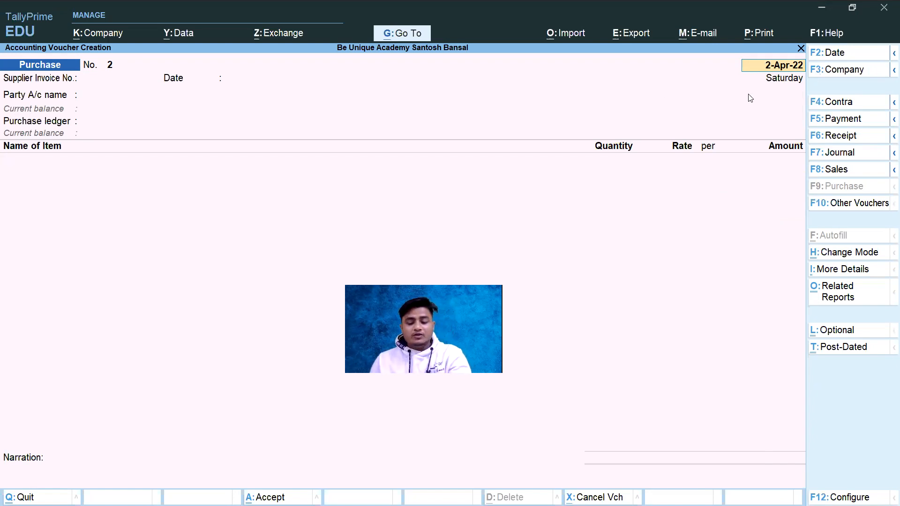
Step: Switch to the invoice PDF, draw a line beside invoice RG101, circle its PCS and KGS units and mark the NS102 invoice date
{"action": "key", "text": "ctrl+alt+Tab"}
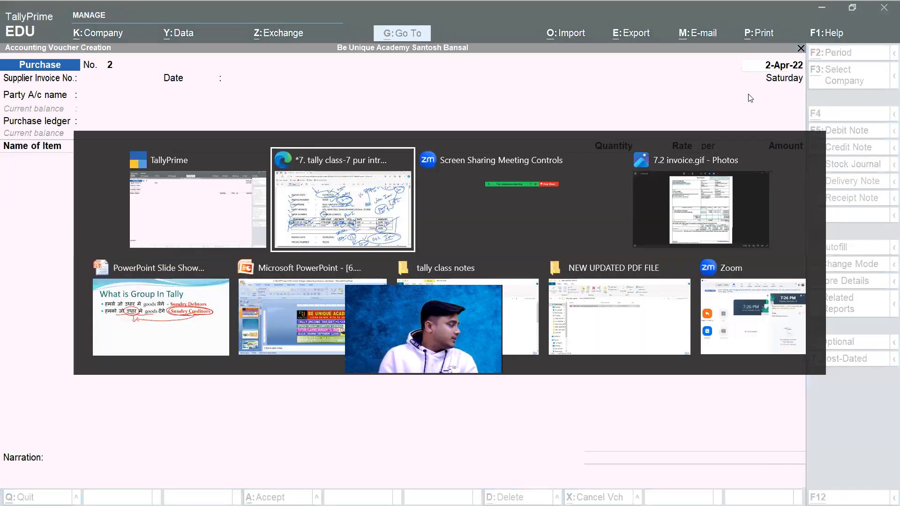
{"action": "key", "text": "Return"}
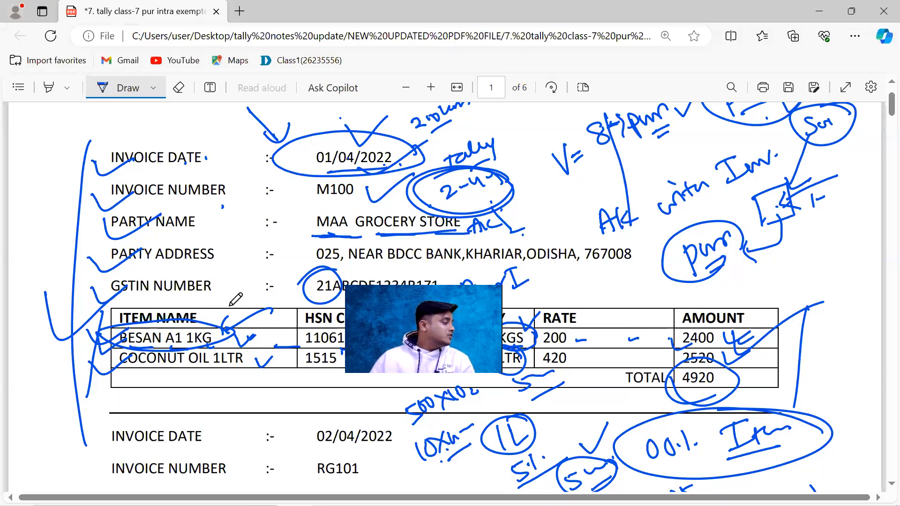
{"action": "scroll", "coordinate": [230, 304], "scroll_direction": "down", "scroll_amount": 4}
{"action": "left_click_drag", "start_coordinate": [92, 241], "coordinate": [65, 434]}
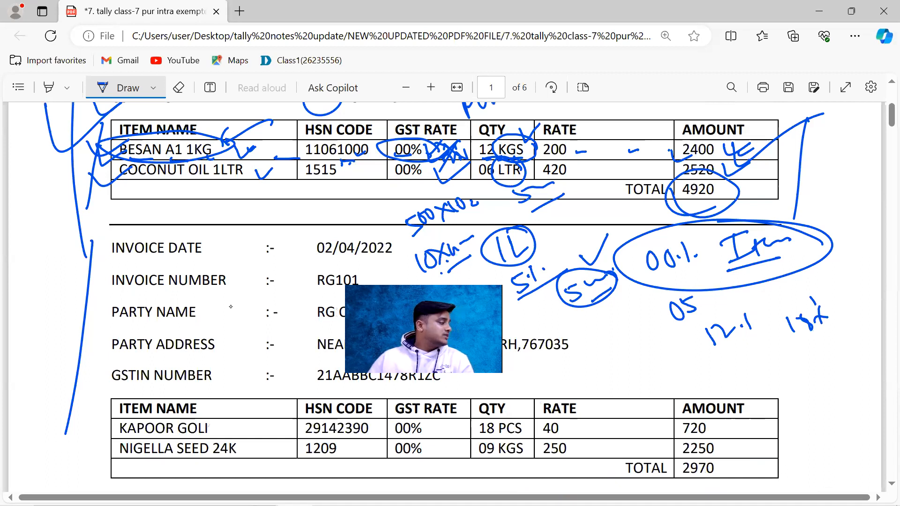
{"action": "scroll", "coordinate": [448, 228], "scroll_direction": "down", "scroll_amount": 3}
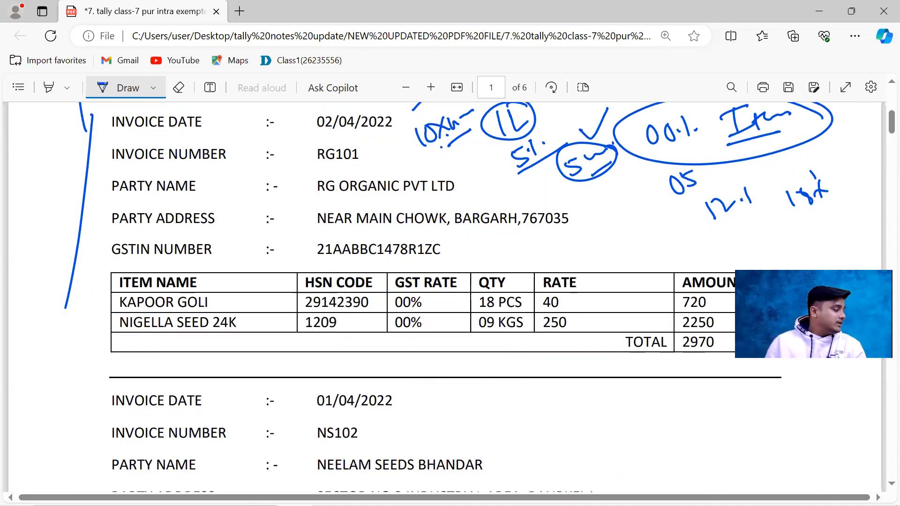
{"action": "left_click_drag", "start_coordinate": [521, 291], "coordinate": [529, 323]}
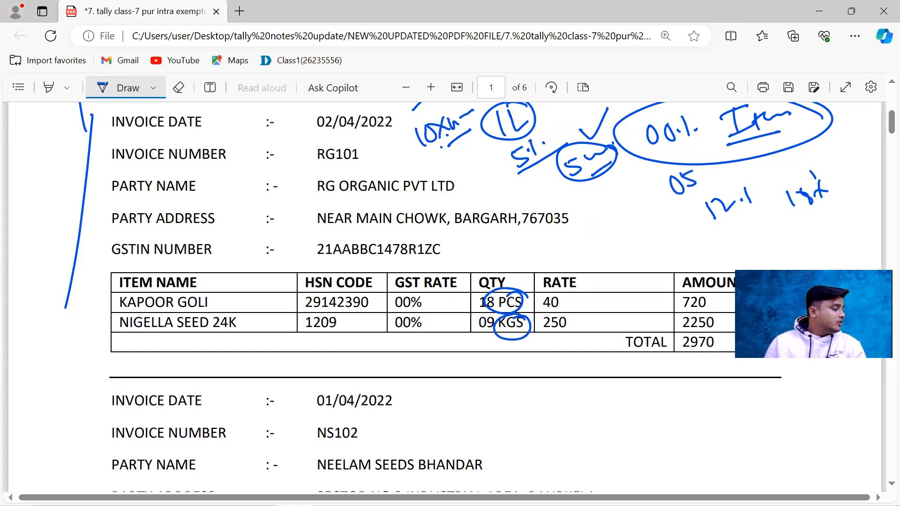
{"action": "left_click_drag", "start_coordinate": [408, 406], "coordinate": [416, 401]}
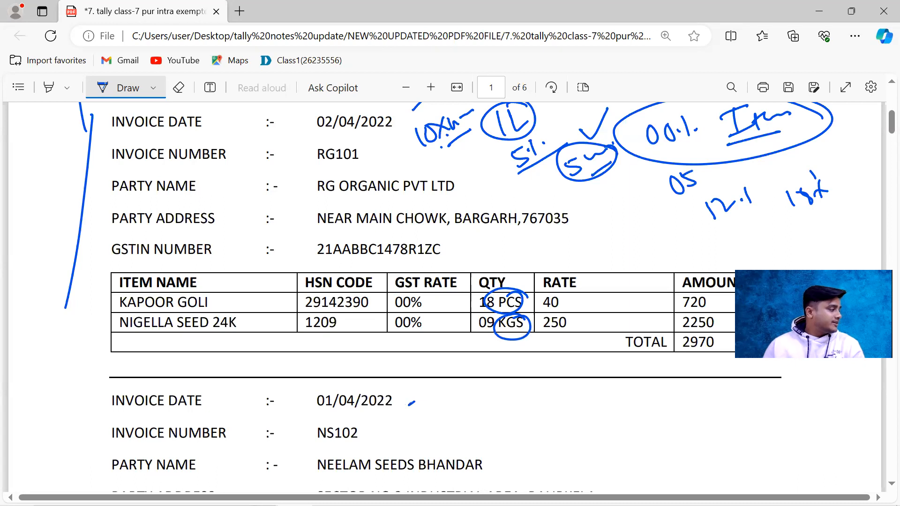
Step: Review the first page's invoices M100, RG101 and NS102 in the PDF, examining their dates, parties and item tables
{"action": "scroll", "coordinate": [506, 312], "scroll_direction": "up", "scroll_amount": 4}
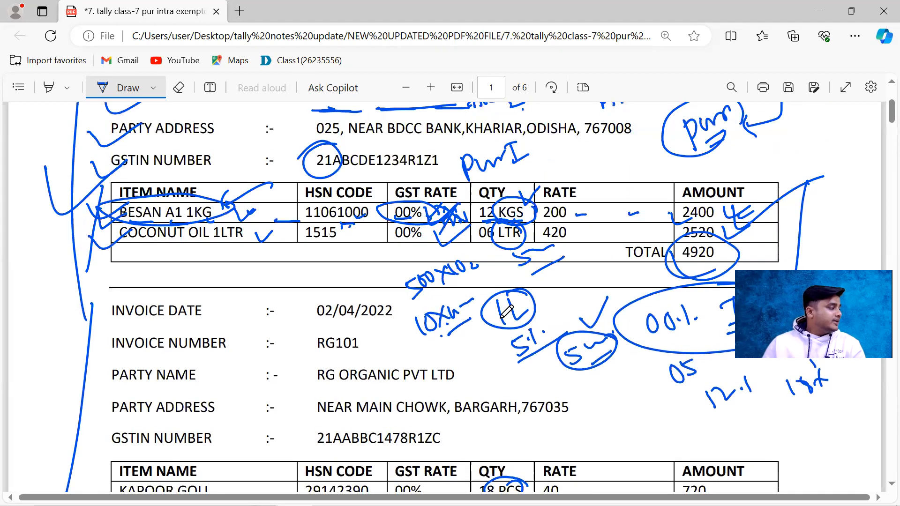
{"action": "scroll", "coordinate": [506, 311], "scroll_direction": "up", "scroll_amount": 4}
{"action": "scroll", "coordinate": [502, 310], "scroll_direction": "down", "scroll_amount": 1}
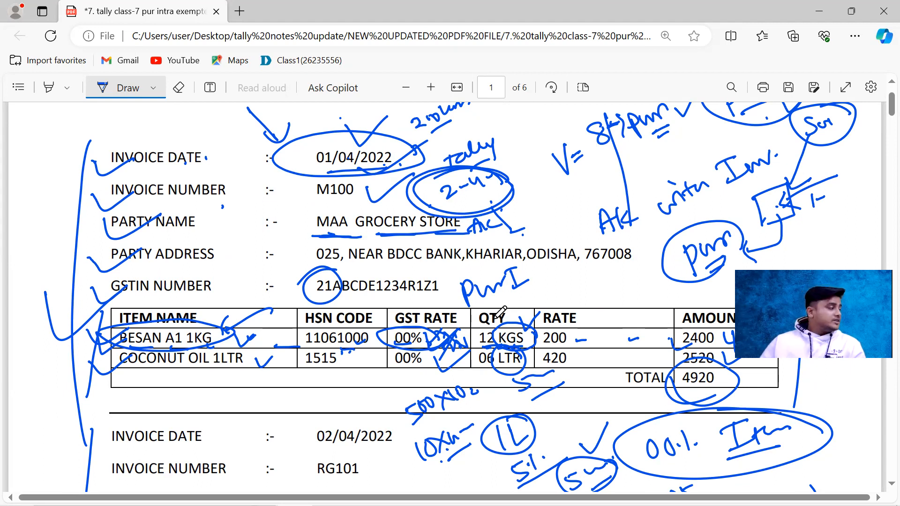
{"action": "scroll", "coordinate": [448, 300], "scroll_direction": "down", "scroll_amount": 6}
{"action": "scroll", "coordinate": [448, 300], "scroll_direction": "down", "scroll_amount": 6}
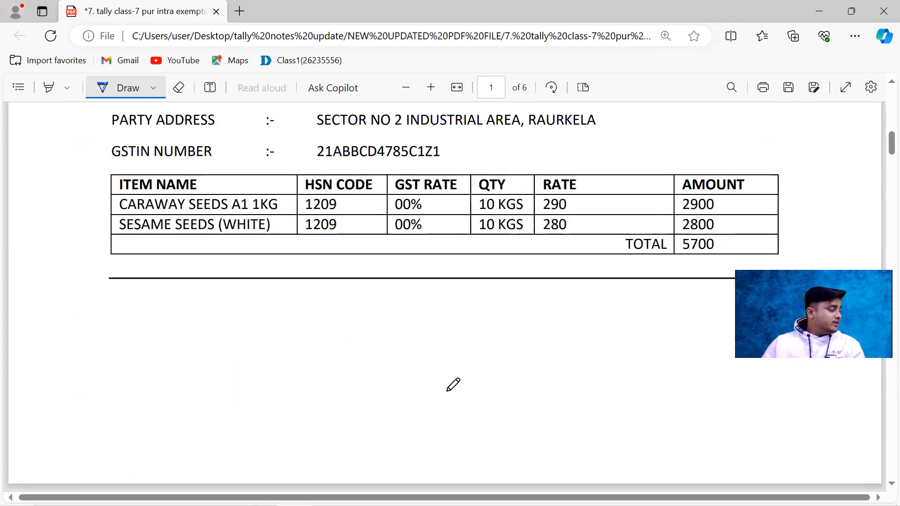
{"action": "key", "text": "alt+Tab"}
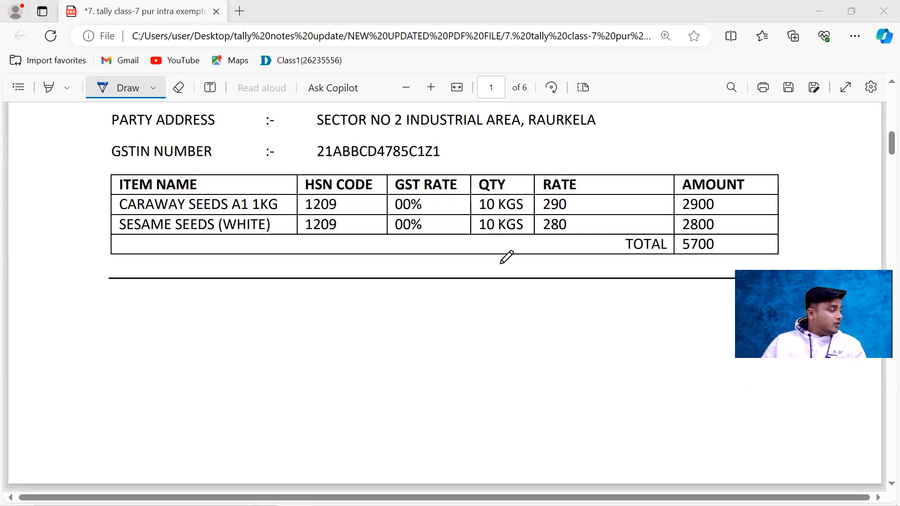
{"action": "scroll", "coordinate": [507, 257], "scroll_direction": "down", "scroll_amount": 15}
{"action": "scroll", "coordinate": [454, 257], "scroll_direction": "down", "scroll_amount": 5}
{"action": "scroll", "coordinate": [453, 257], "scroll_direction": "up", "scroll_amount": 15}
{"action": "scroll", "coordinate": [453, 256], "scroll_direction": "up", "scroll_amount": 10}
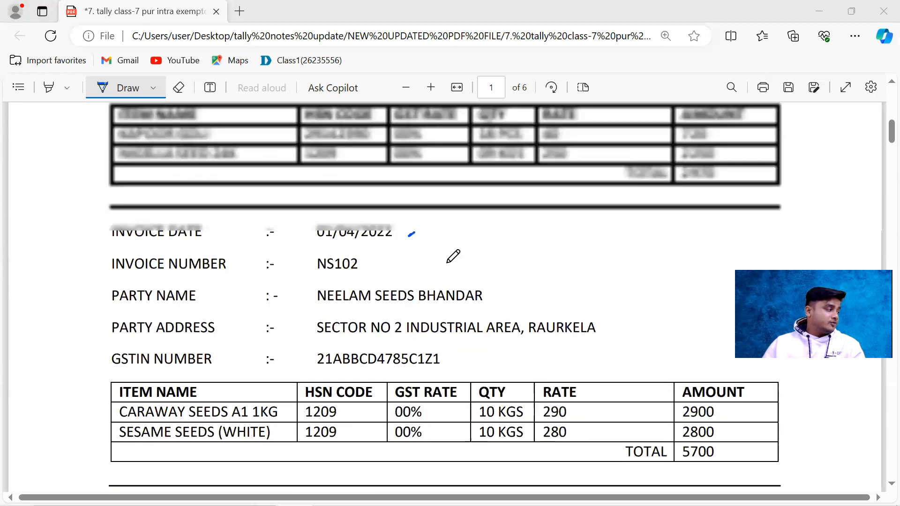
{"action": "scroll", "coordinate": [452, 256], "scroll_direction": "up", "scroll_amount": 3}
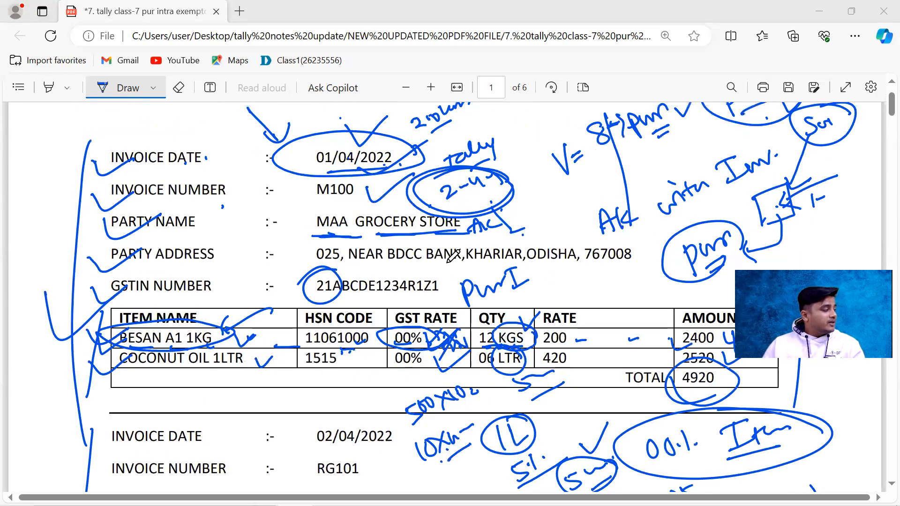
{"action": "scroll", "coordinate": [487, 272], "scroll_direction": "down", "scroll_amount": 2}
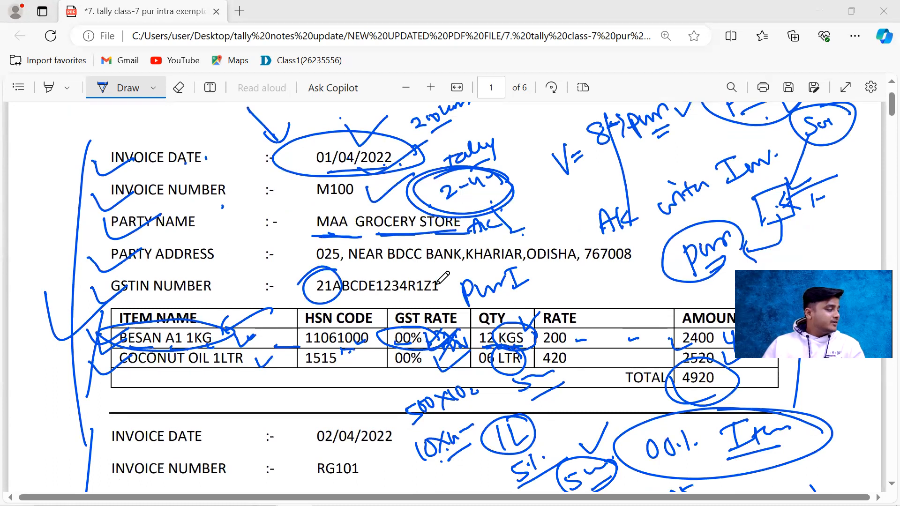
{"action": "scroll", "coordinate": [478, 277], "scroll_direction": "down", "scroll_amount": 2}
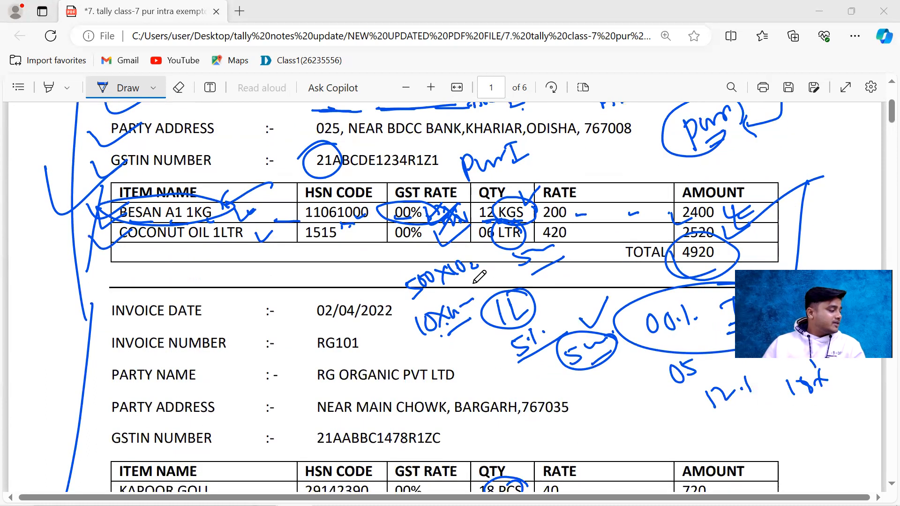
{"action": "scroll", "coordinate": [478, 279], "scroll_direction": "down", "scroll_amount": 2}
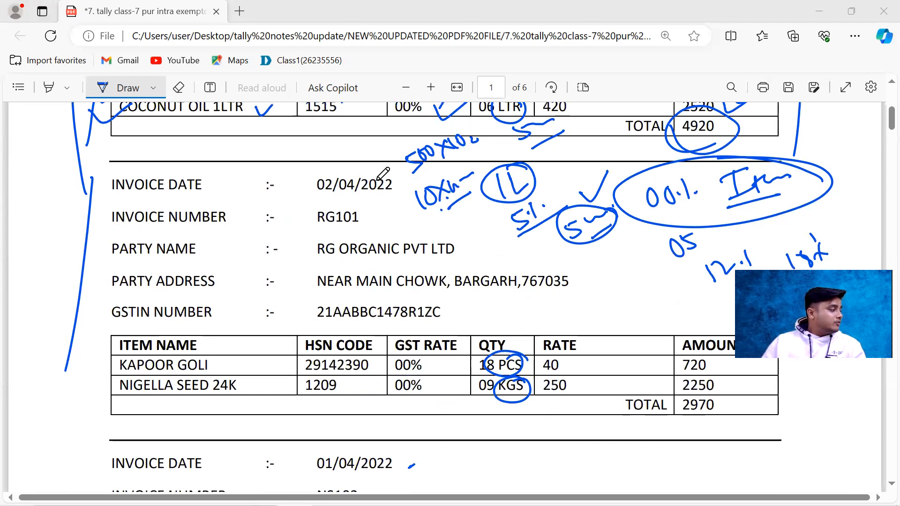
{"action": "scroll", "coordinate": [406, 231], "scroll_direction": "up", "scroll_amount": 4}
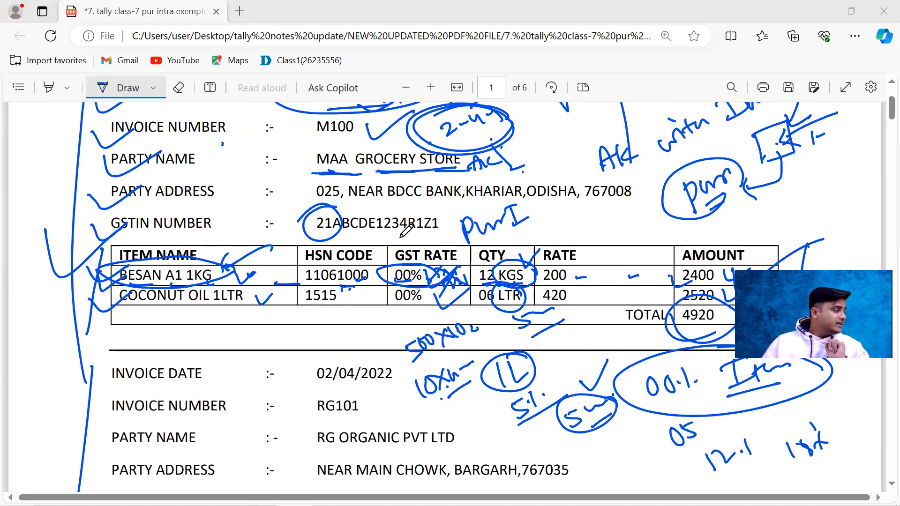
{"action": "scroll", "coordinate": [405, 230], "scroll_direction": "up", "scroll_amount": 3}
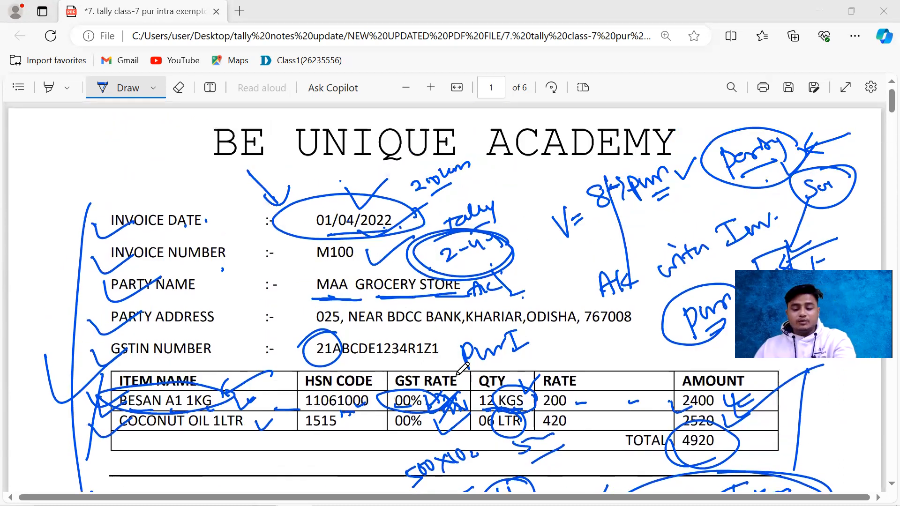
Step: Switch to TallyPrime, quit the blank purchase voucher and open the Day Book
{"action": "key", "text": "alt+Tab"}
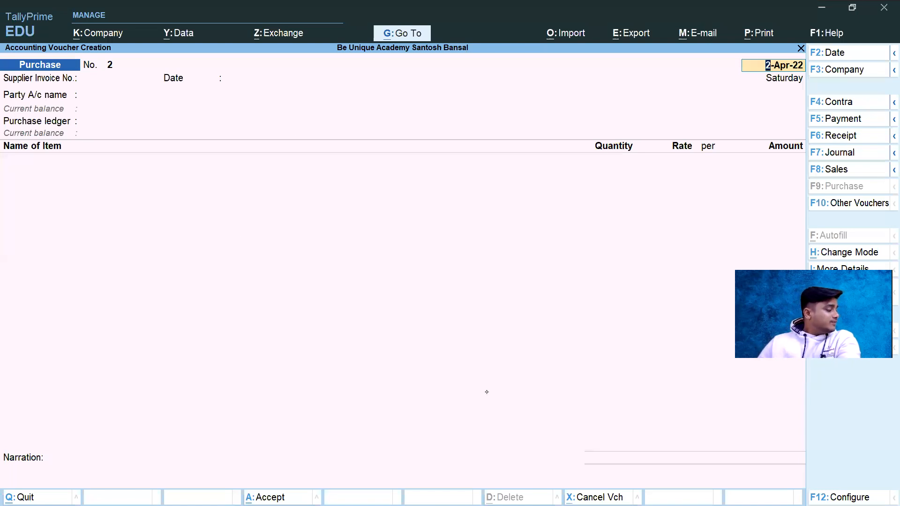
{"action": "key", "text": "Escape"}
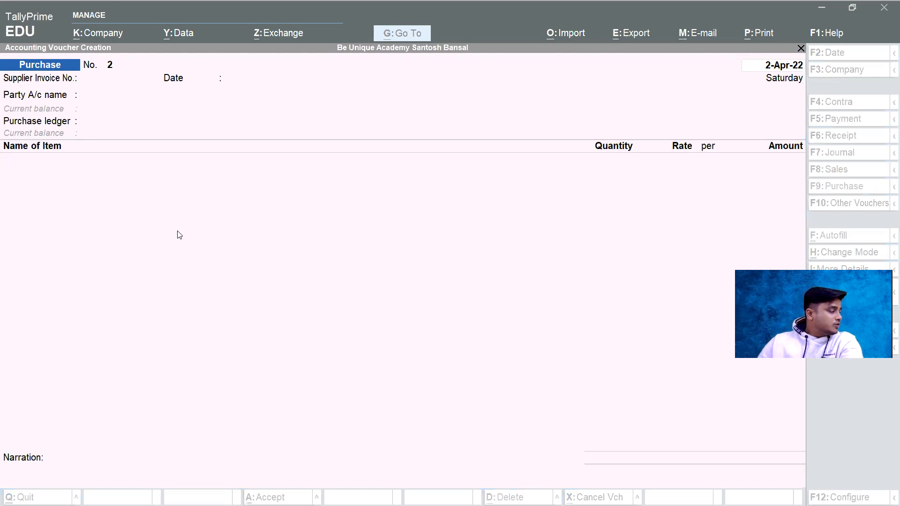
{"action": "key", "text": "Escape"}
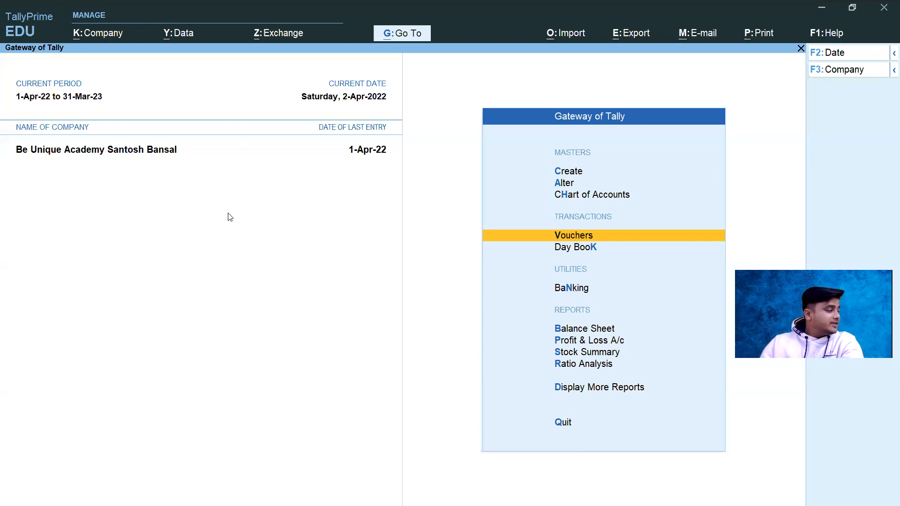
{"action": "key", "text": "Up"}
{"action": "key", "text": "Down"}
{"action": "key", "text": "Down"}
{"action": "key", "text": "Return"}
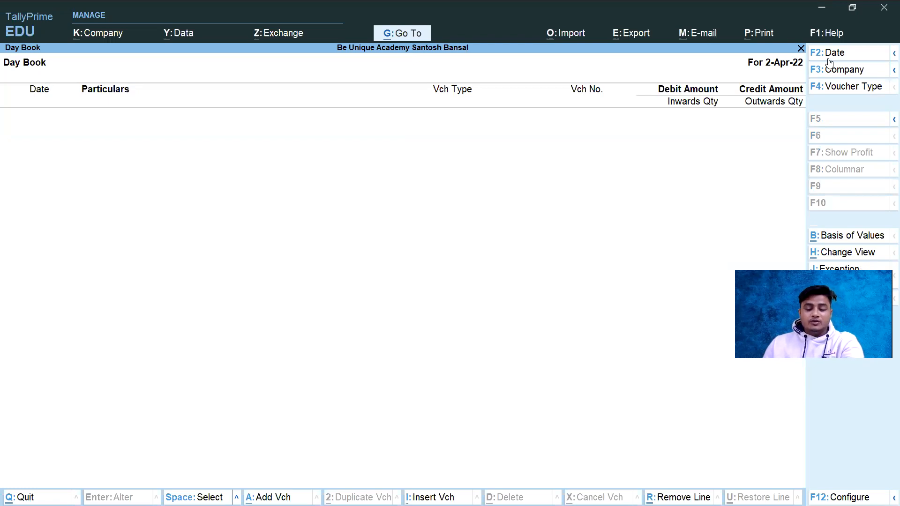
{"action": "key", "text": "Escape"}
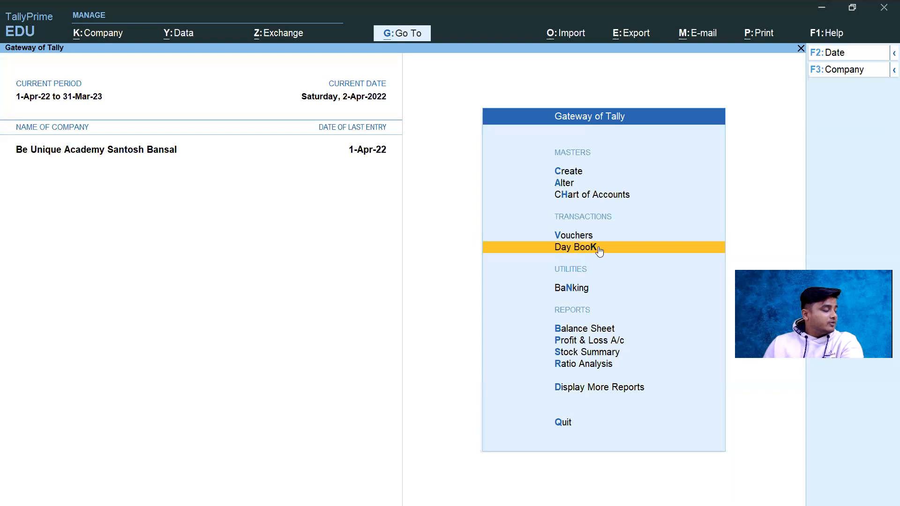
{"action": "left_click", "coordinate": [579, 252]}
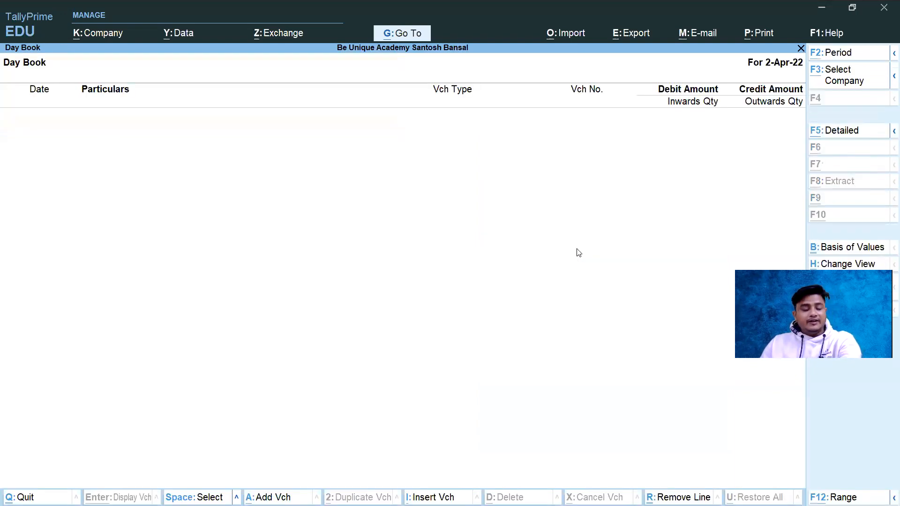
Step: Set the Day Book period from 1-4-22 to 31-3-23
{"action": "key", "text": "F2"}
{"action": "type", "text": "1-4-22"}
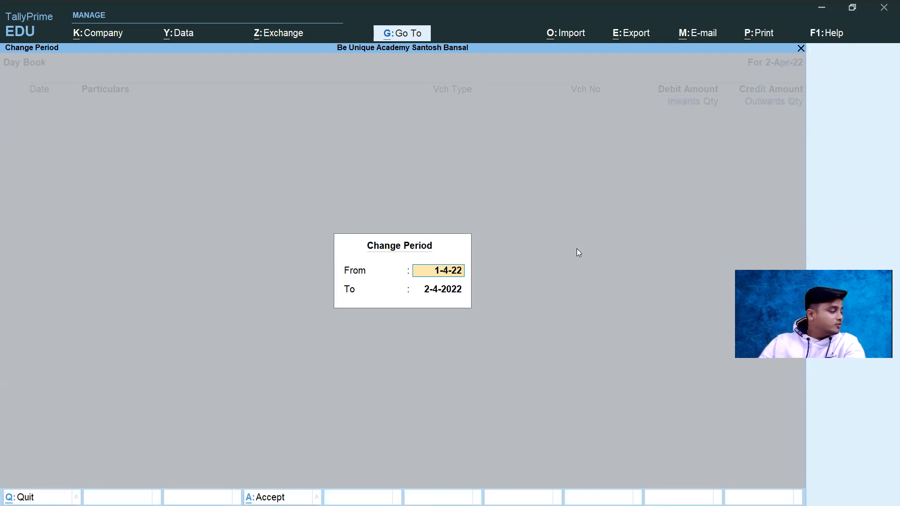
{"action": "key", "text": "Return"}
{"action": "type", "text": "31-3-23"}
{"action": "key", "text": "Return"}
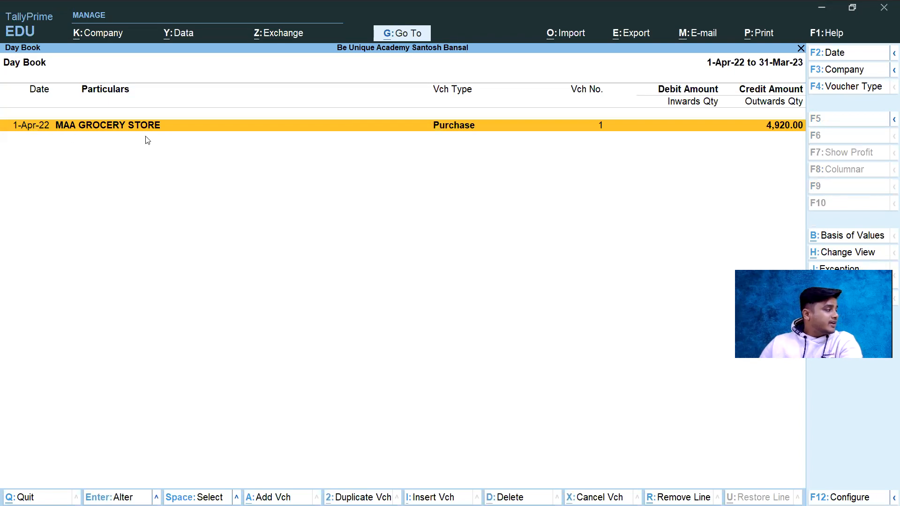
Step: Open the MAA GROCERY STORE purchase voucher and check the party's ledger master, accepting the ledger and party details unchanged
{"action": "key", "text": "Return"}
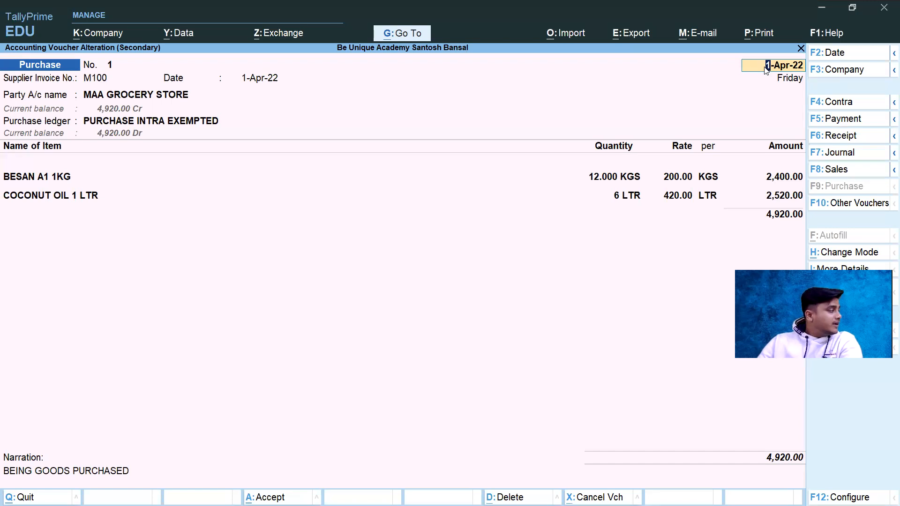
{"action": "key", "text": "Return"}
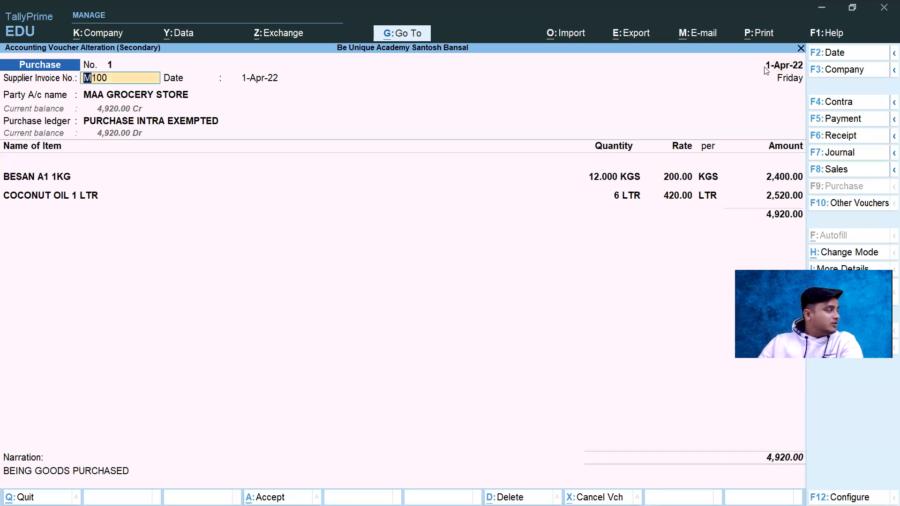
{"action": "key", "text": "Return"}
{"action": "key", "text": "Return"}
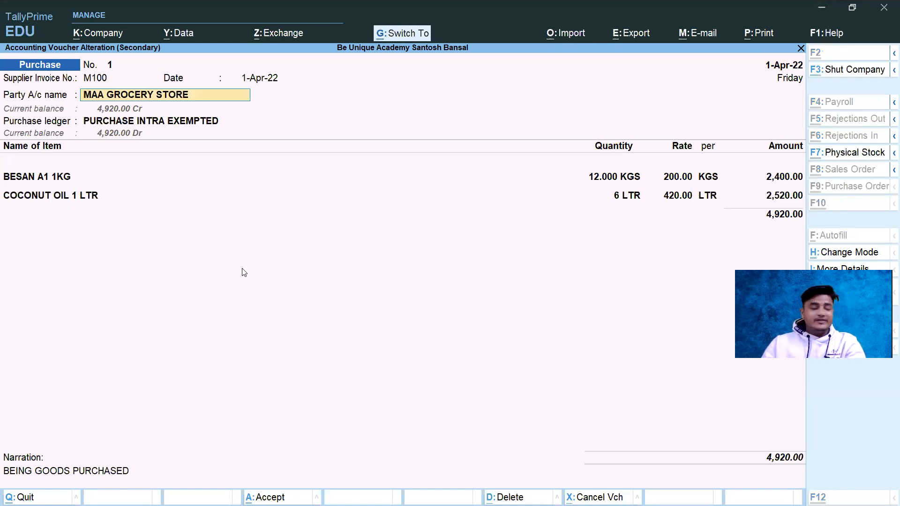
{"action": "key", "text": "ctrl+Return"}
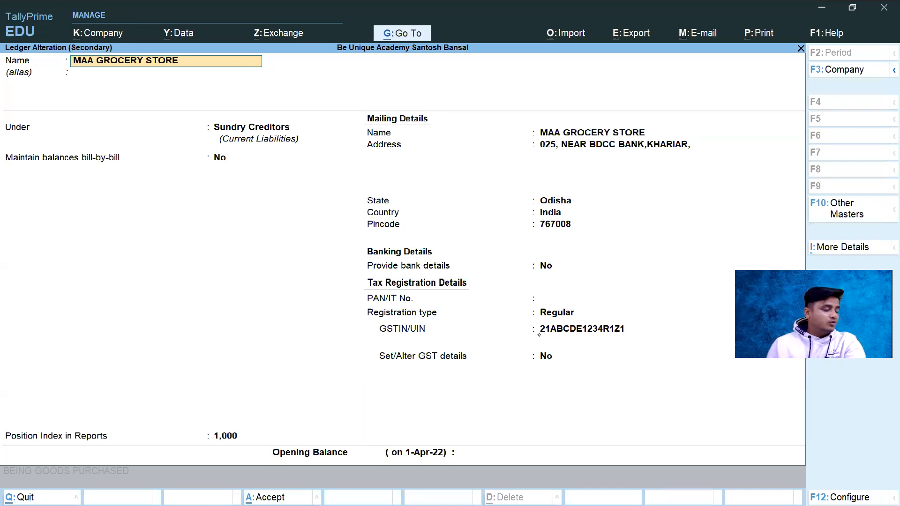
{"action": "key", "text": "ctrl+a"}
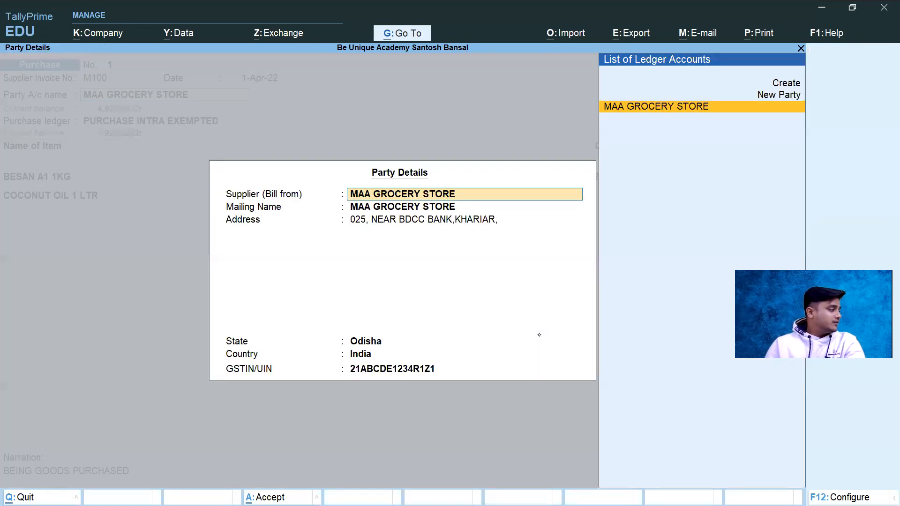
{"action": "key", "text": "ctrl+a"}
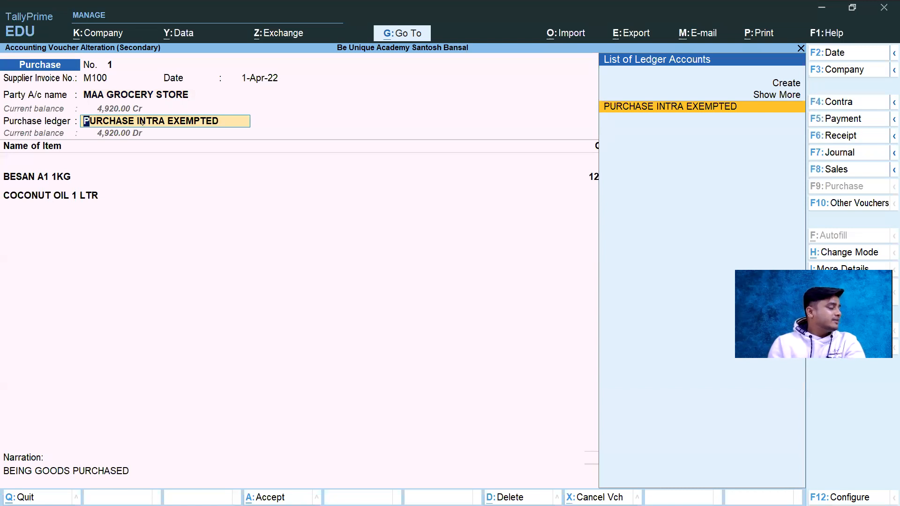
Step: Check the PURCHASE INTRA EXEMPTED ledger's group and GST settings from the voucher, and accept it unchanged
{"action": "key", "text": "ctrl+Return"}
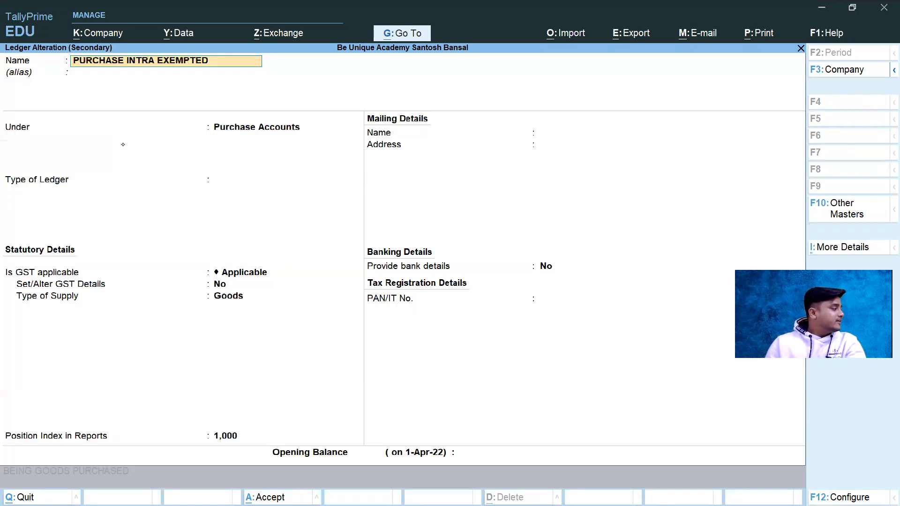
{"action": "key", "text": "ctrl+a"}
{"action": "key", "text": "Return"}
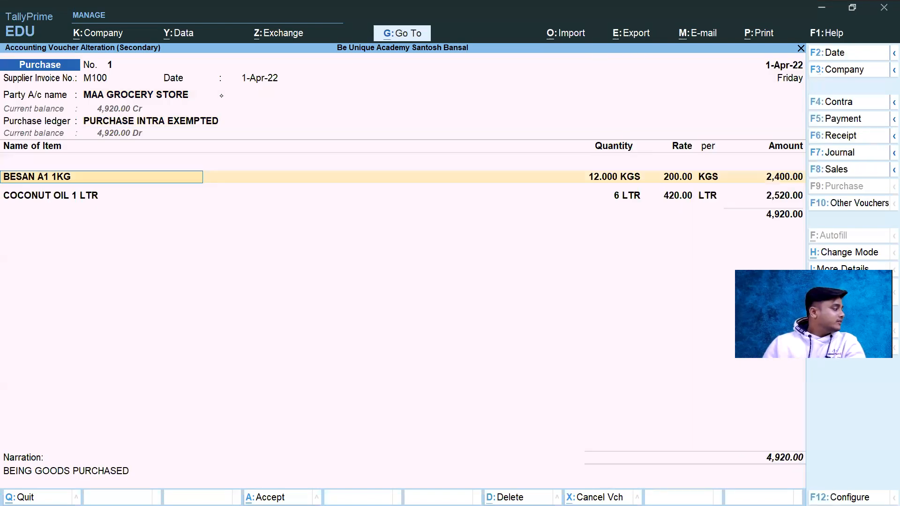
Step: Check the BESAN A1 1KG stock item's category, unit and GST settings, and pass through its voucher line unchanged
{"action": "key", "text": "ctrl+Return"}
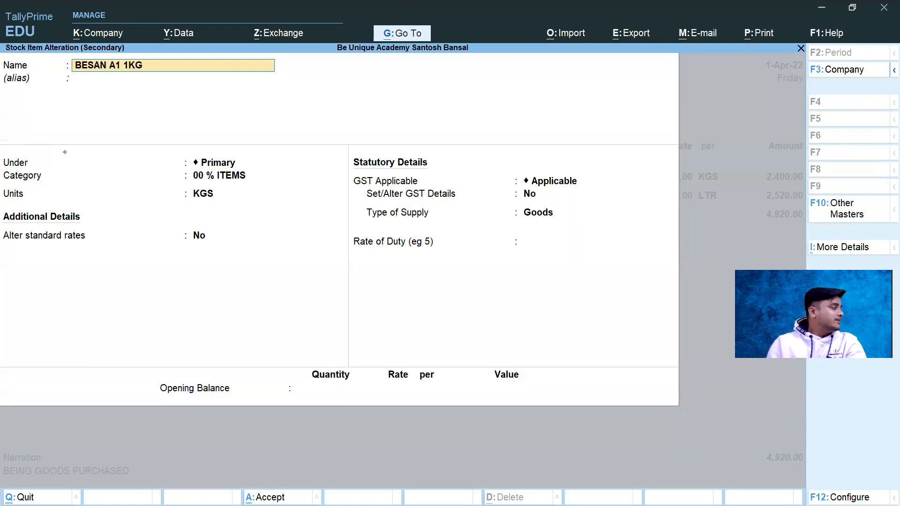
{"action": "key", "text": "ctrl+a"}
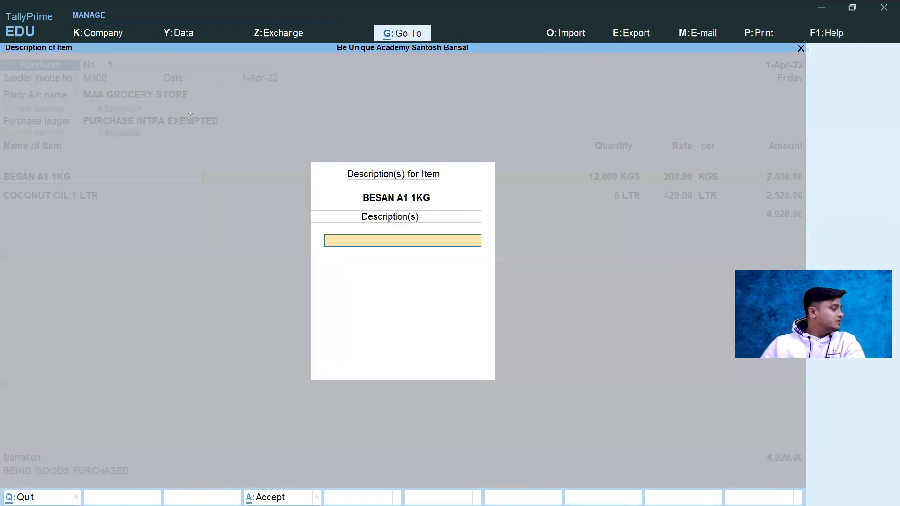
{"action": "key", "text": "Return"}
{"action": "key", "text": "Return"}
{"action": "key", "text": "Return"}
{"action": "key", "text": "Return"}
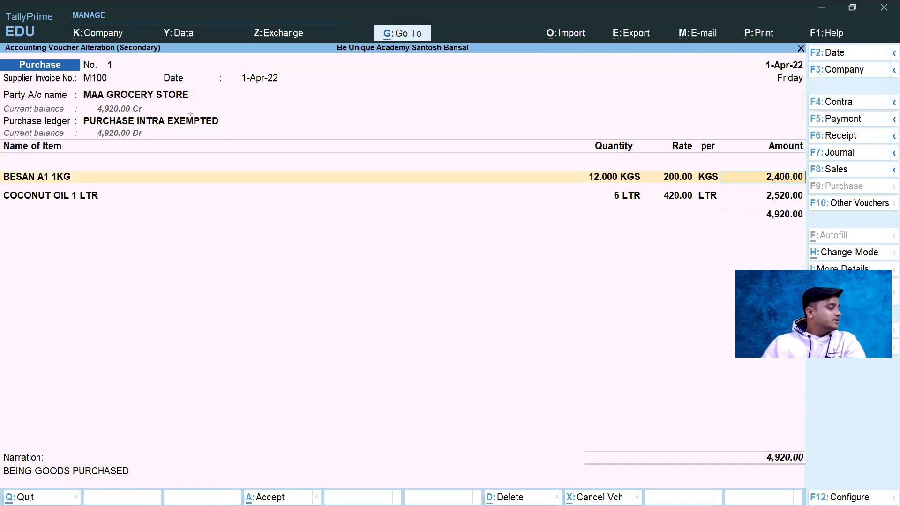
{"action": "key", "text": "Return"}
Step: Check the COCONUT OIL 1 LTR stock item's category, unit and GST settings, and pass through its voucher line unchanged
{"action": "key", "text": "ctrl+Return"}
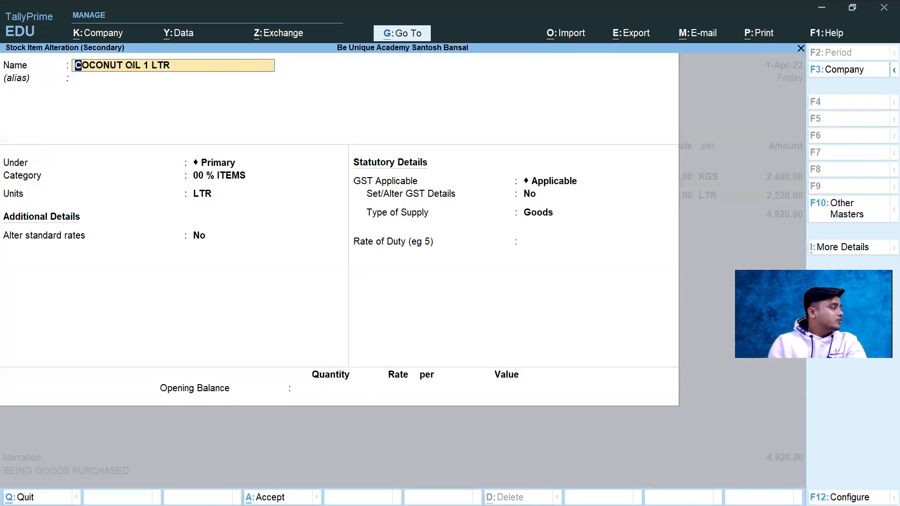
{"action": "key", "text": "ctrl+a"}
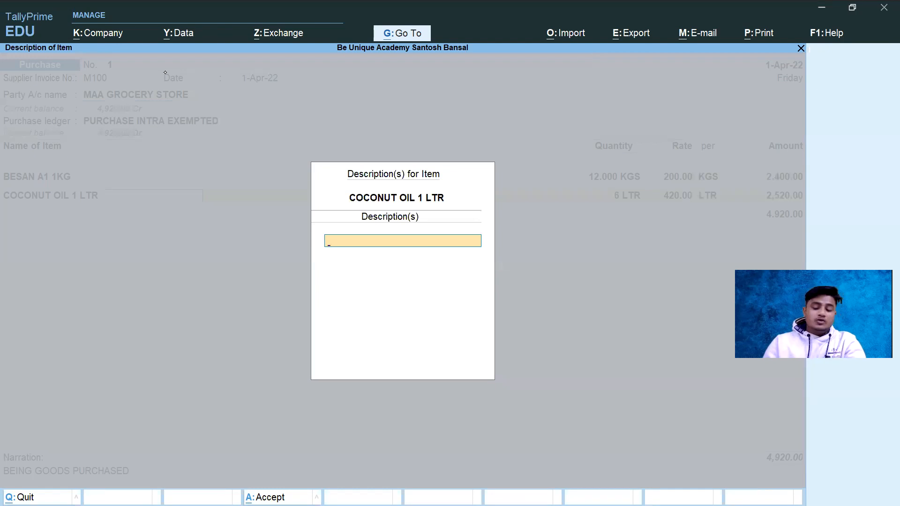
{"action": "key", "text": "ctrl+a"}
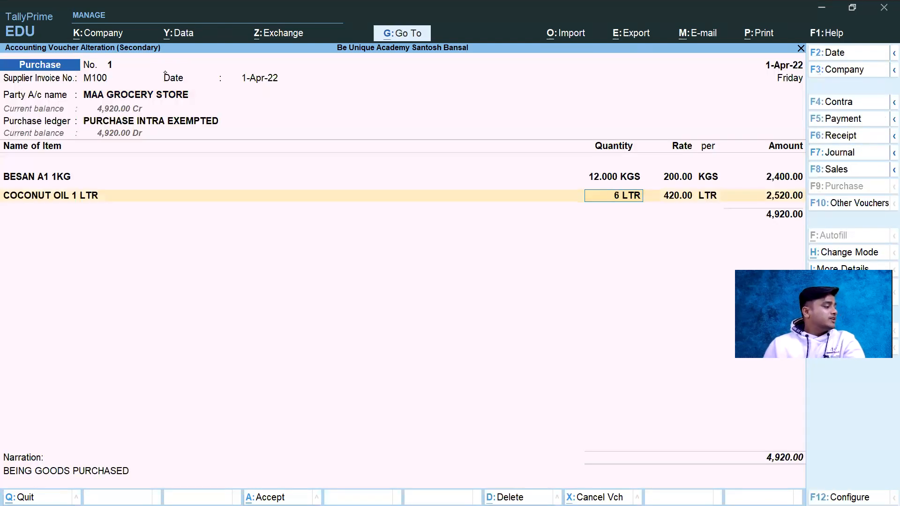
{"action": "key", "text": "Return"}
{"action": "key", "text": "Return"}
{"action": "key", "text": "Return"}
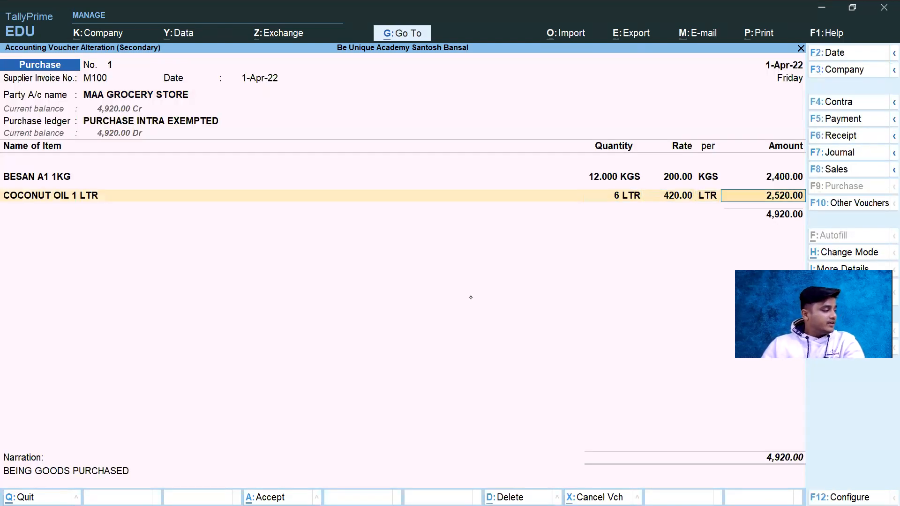
{"action": "key", "text": "Return"}
{"action": "key", "text": "Return"}
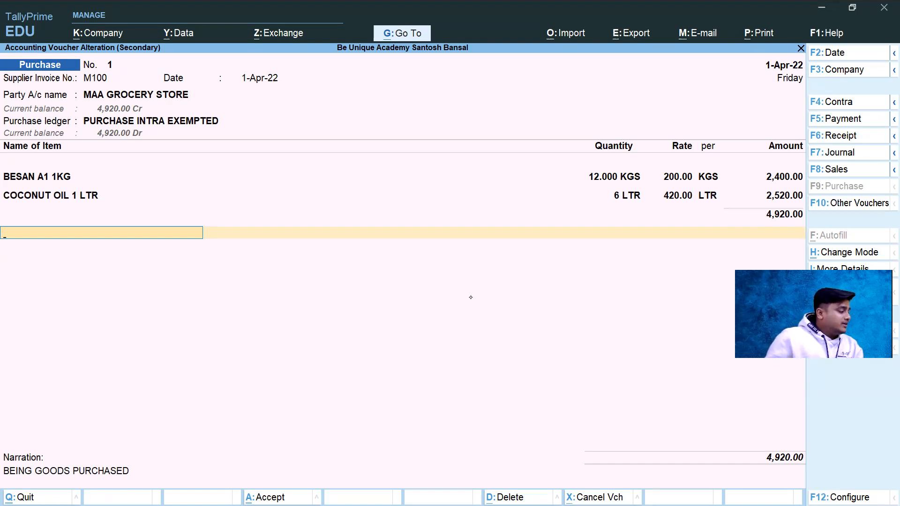
Step: Accept the MAA GROCERY STORE purchase voucher and reopen it from the Day Book
{"action": "key", "text": "alt+Tab"}
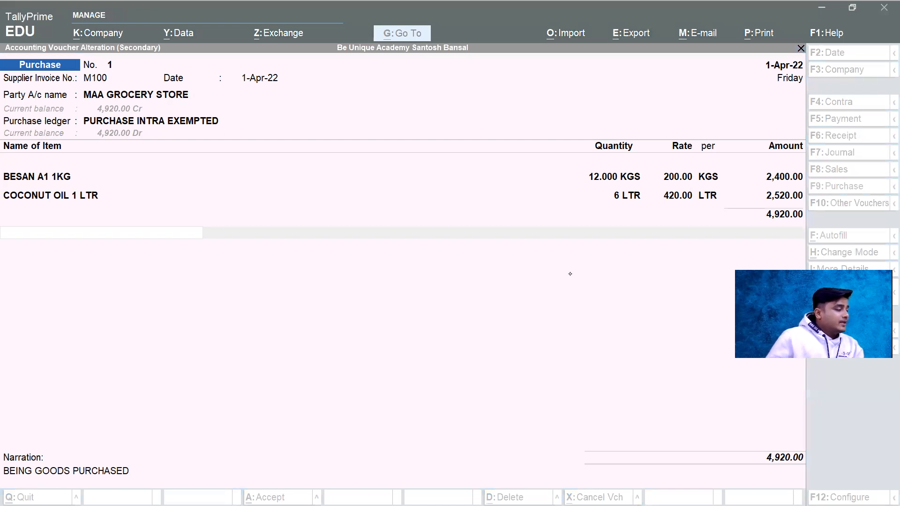
{"action": "left_click", "coordinate": [366, 190]}
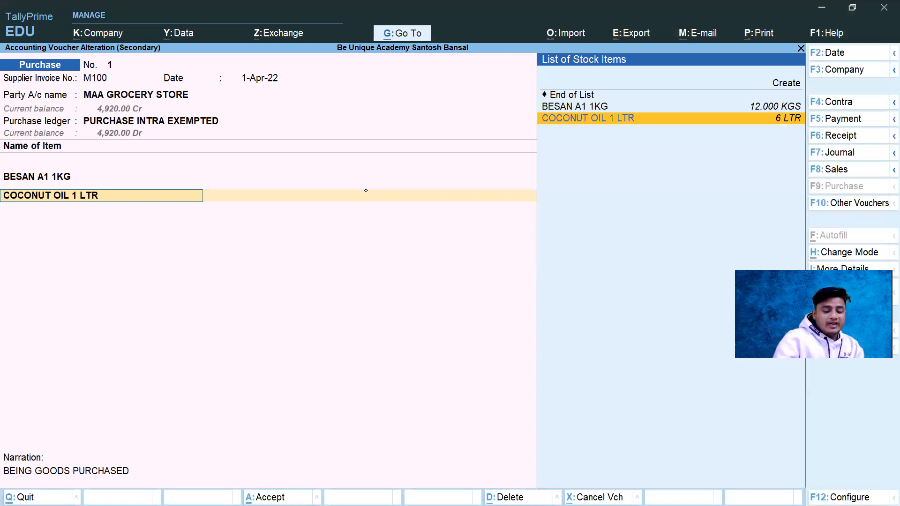
{"action": "key", "text": "ctrl+a"}
{"action": "key", "text": "Return"}
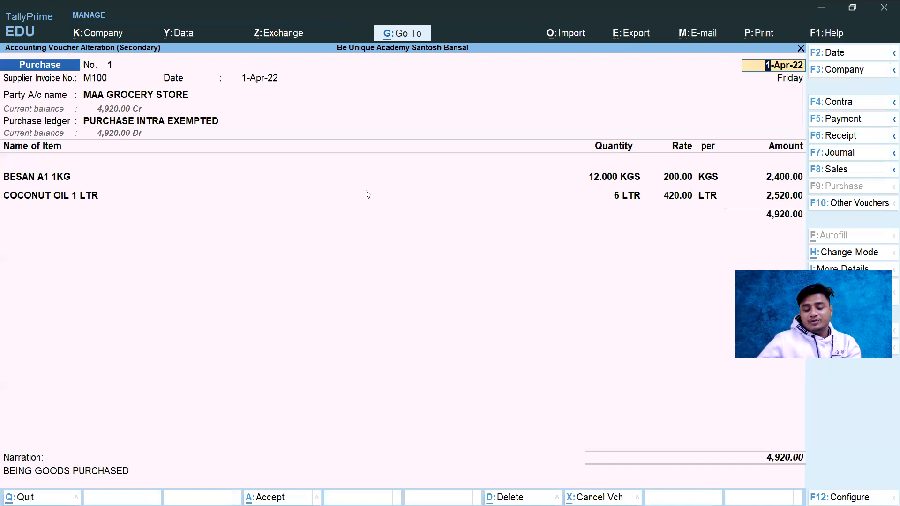
Step: Preview the voucher's printed tax invoice and examine its supplier details, invoice number and date, HSN codes, item amounts and tax summary
{"action": "key", "text": "ctrl+p"}
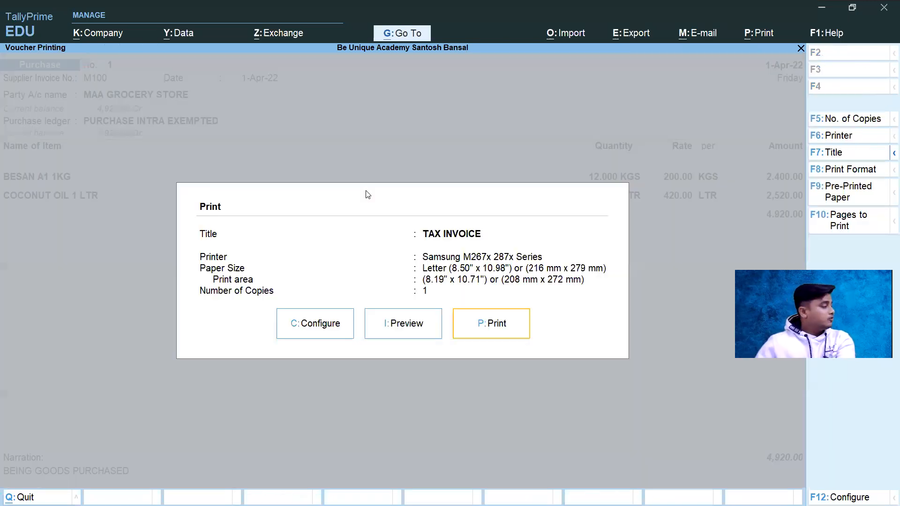
{"action": "key", "text": "i"}
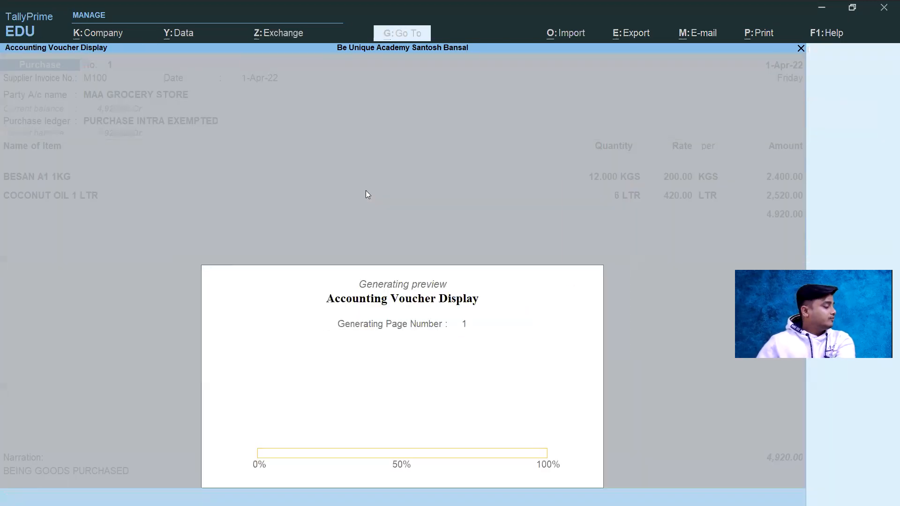
{"action": "key", "text": "Return"}
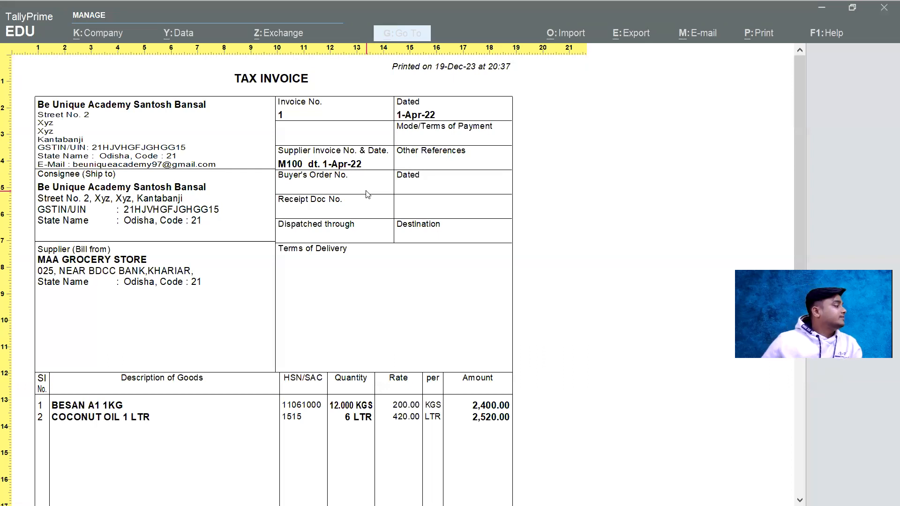
{"action": "scroll", "coordinate": [241, 249], "scroll_direction": "down", "scroll_amount": 3}
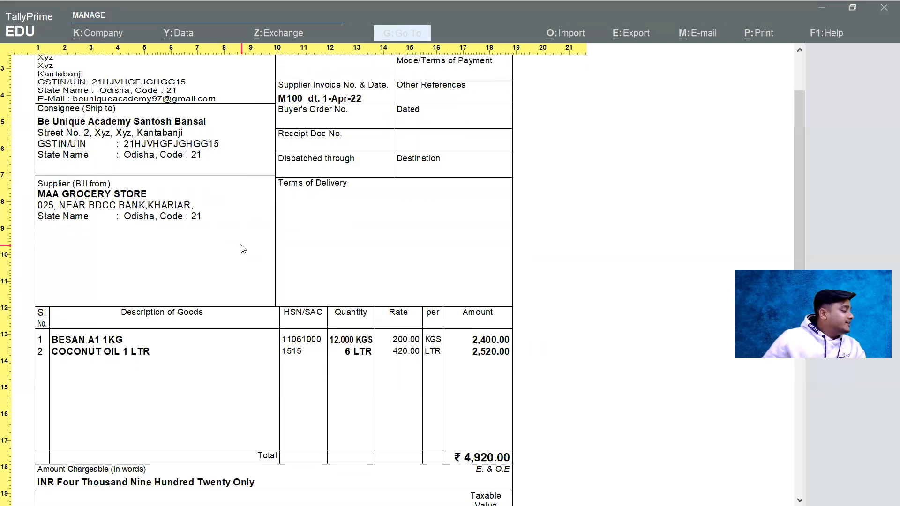
{"action": "scroll", "coordinate": [243, 249], "scroll_direction": "down", "scroll_amount": 4}
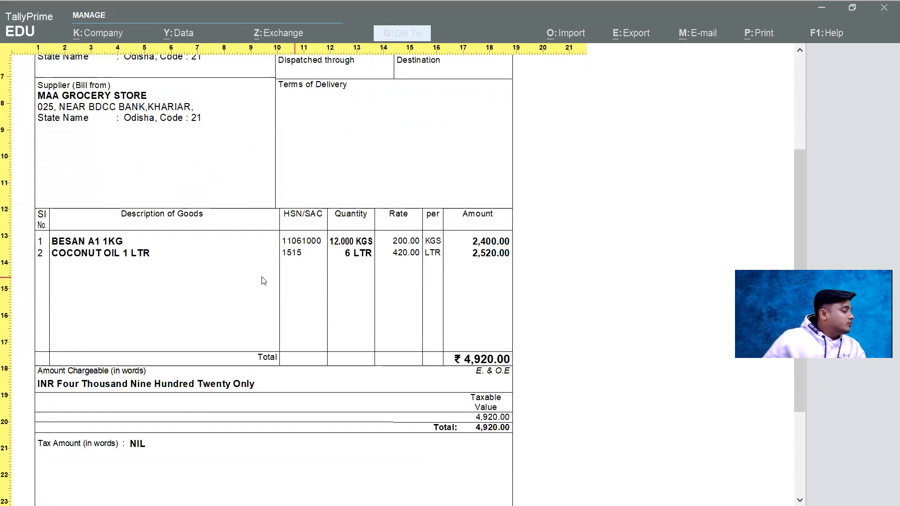
{"action": "scroll", "coordinate": [109, 277], "scroll_direction": "up", "scroll_amount": 4}
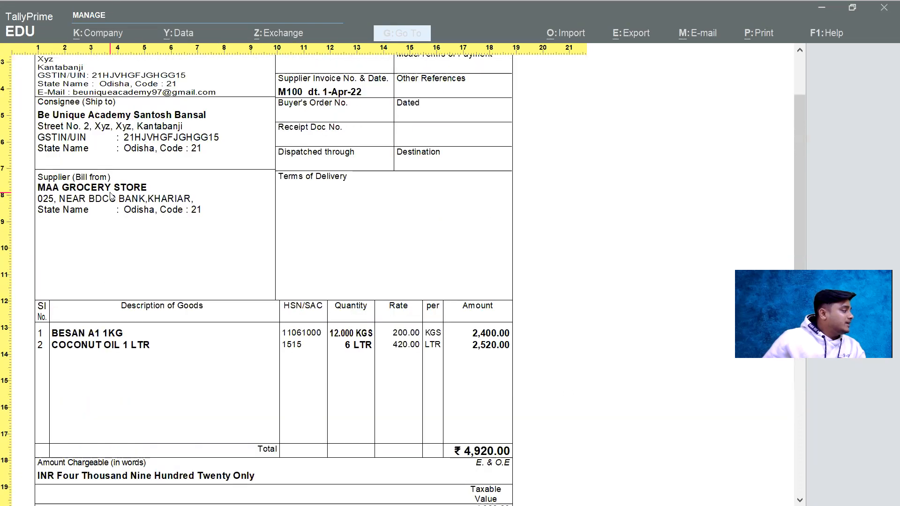
{"action": "scroll", "coordinate": [111, 196], "scroll_direction": "up", "scroll_amount": 1}
{"action": "scroll", "coordinate": [123, 242], "scroll_direction": "up", "scroll_amount": 1}
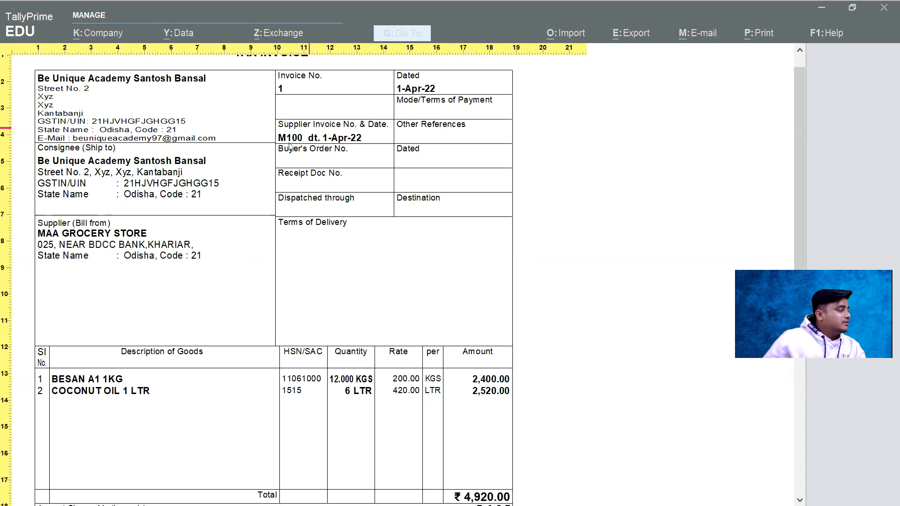
{"action": "scroll", "coordinate": [302, 296], "scroll_direction": "down", "scroll_amount": 2}
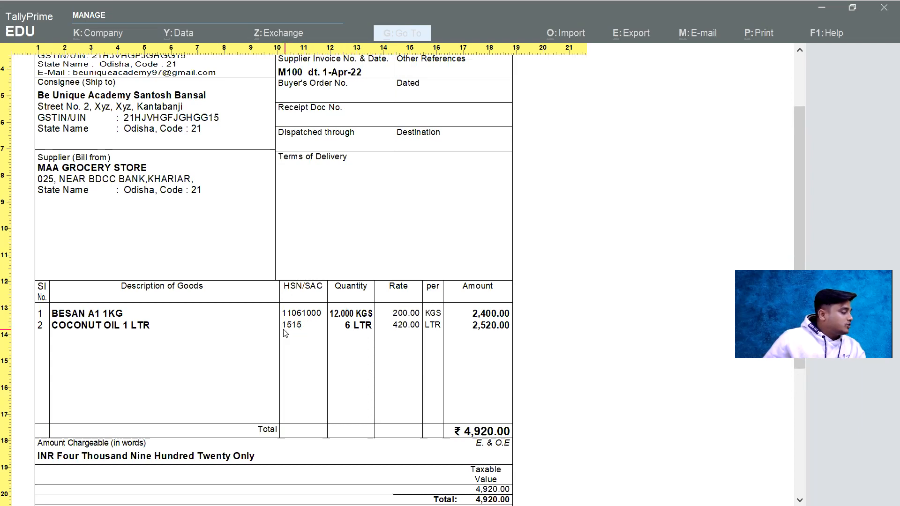
Step: Examine the item lines, amount in words, taxable value and tax amount in the invoice print preview, and close the preview
{"action": "scroll", "coordinate": [422, 331], "scroll_direction": "down", "scroll_amount": 3}
{"action": "scroll", "coordinate": [434, 337], "scroll_direction": "down", "scroll_amount": 2}
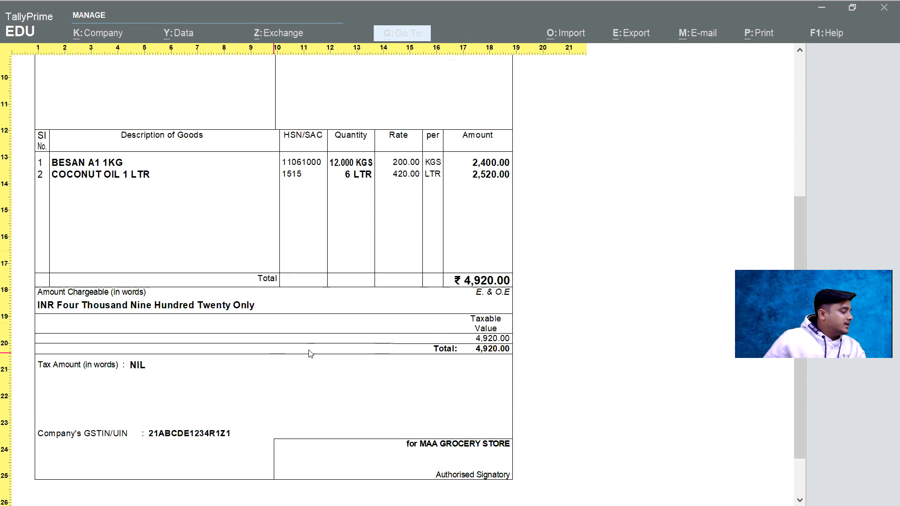
{"action": "scroll", "coordinate": [324, 277], "scroll_direction": "down", "scroll_amount": 1}
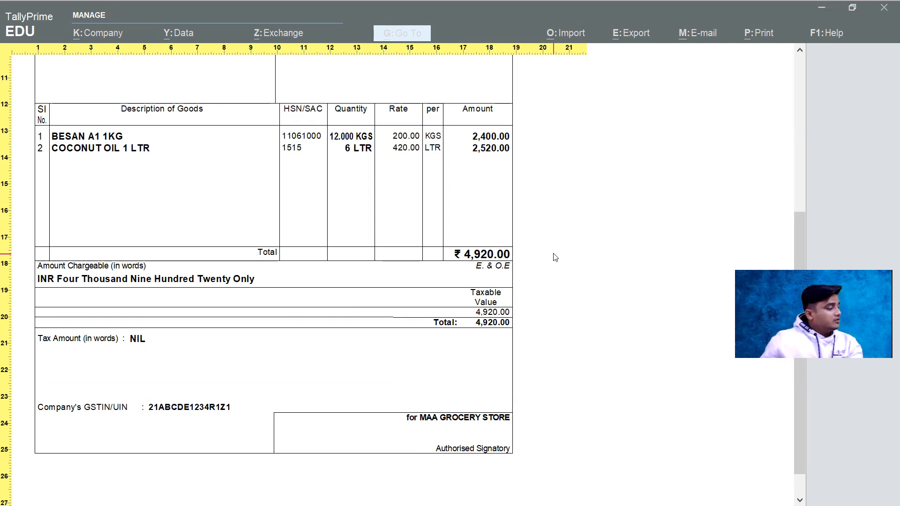
{"action": "key", "text": "Escape"}
{"action": "key", "text": "Escape"}
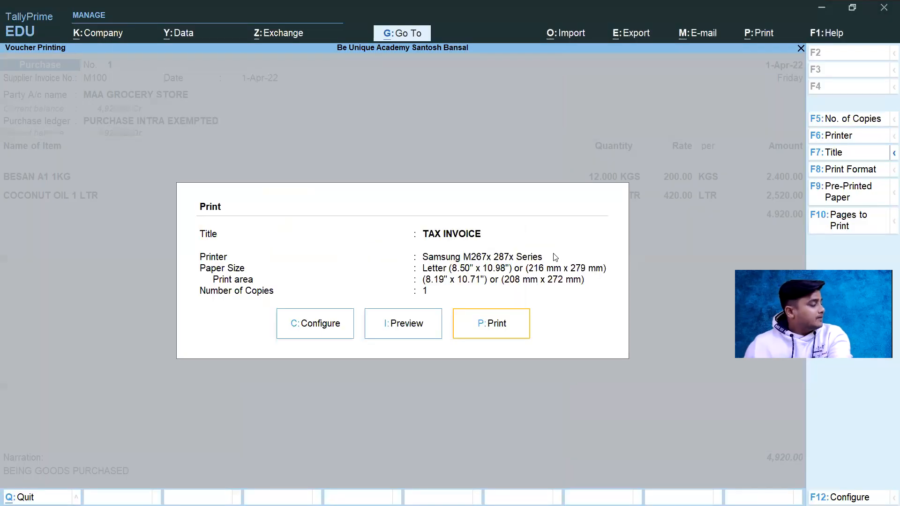
{"action": "key", "text": "Escape"}
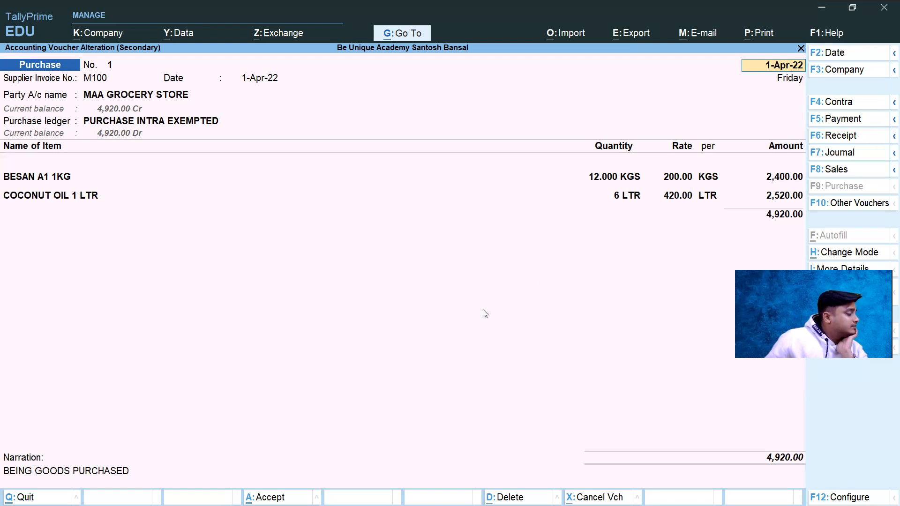
Step: Preview the M100 purchase voucher's printed tax invoice once more at enlarged size, and return to the voucher
{"action": "key", "text": "alt+Tab"}
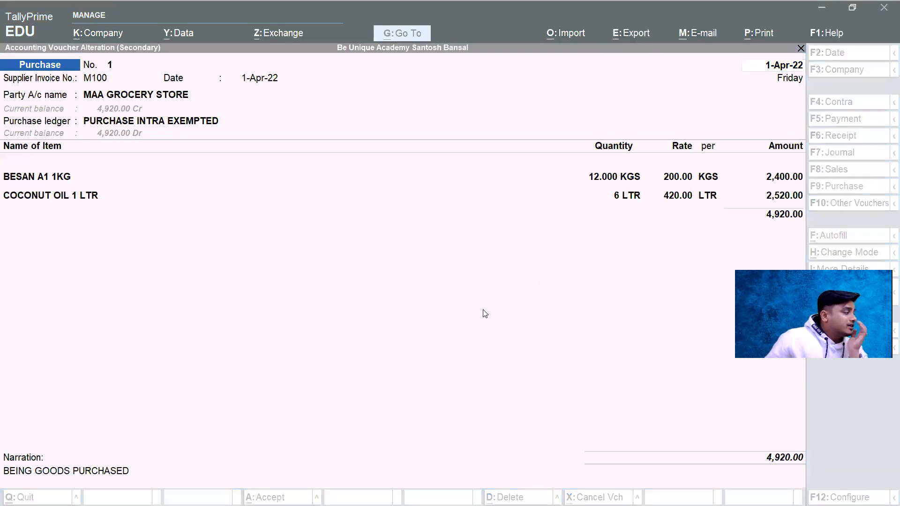
{"action": "left_click", "coordinate": [473, 215]}
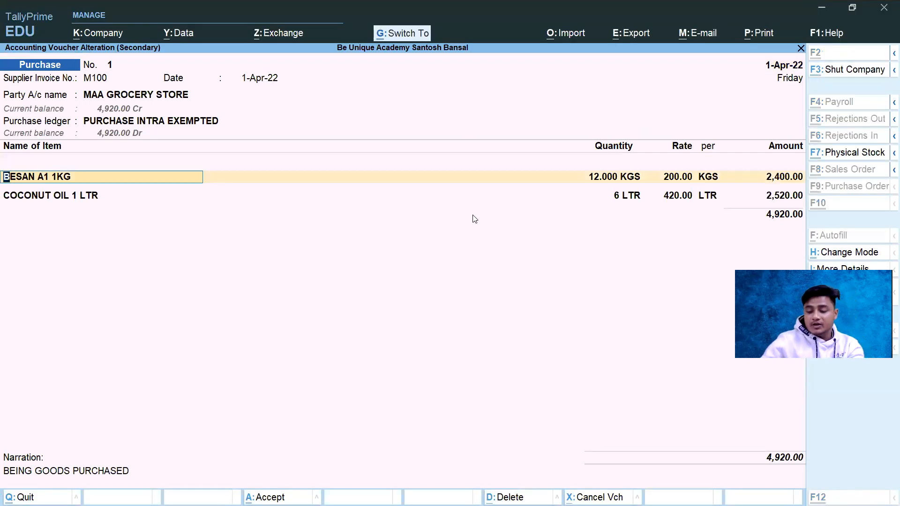
{"action": "key", "text": "ctrl+p"}
{"action": "key", "text": "i"}
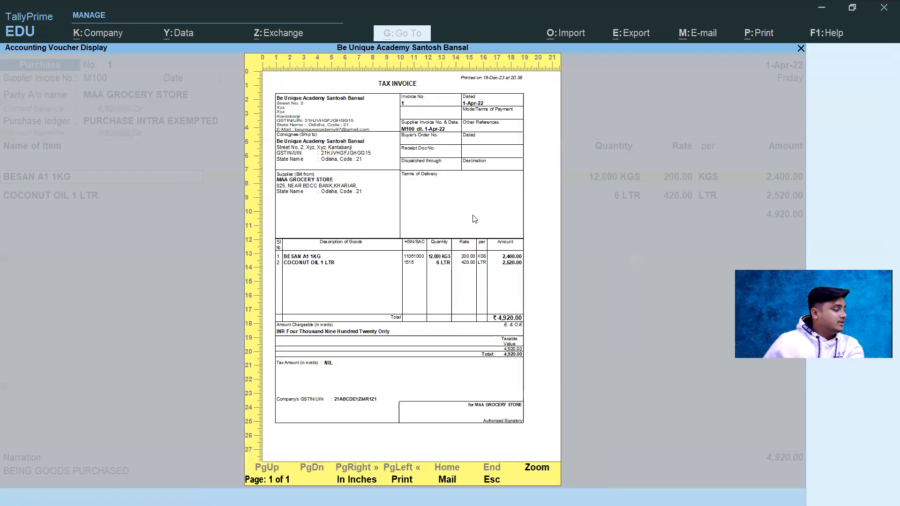
{"action": "key", "text": "Return"}
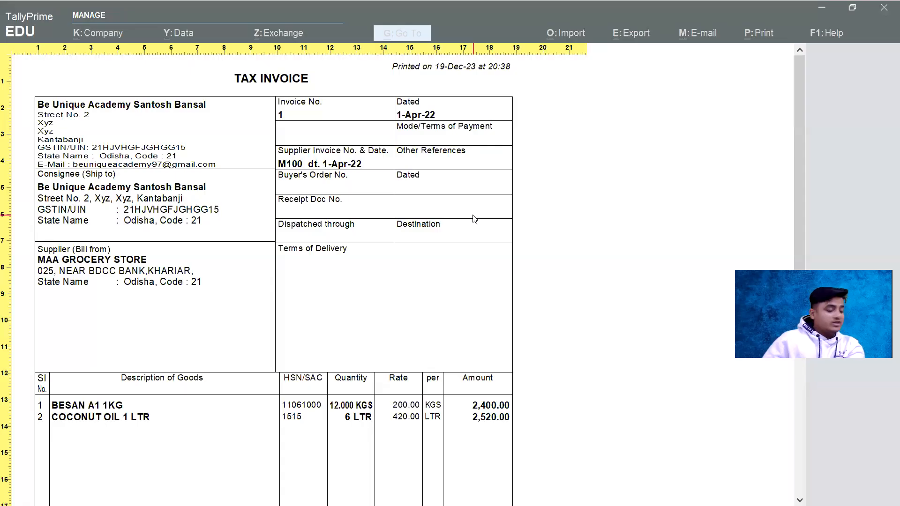
{"action": "key", "text": "Escape"}
{"action": "key", "text": "Escape"}
{"action": "key", "text": "Escape"}
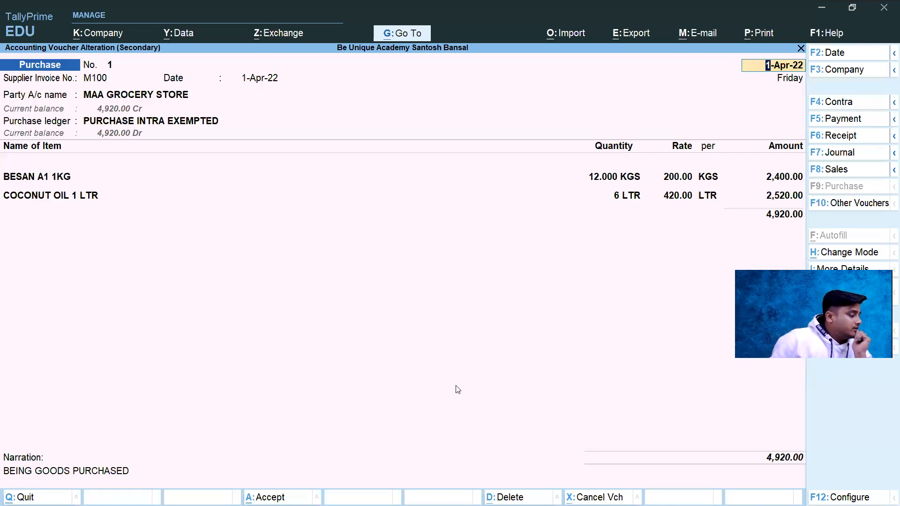
Step: Leave the M100 purchase voucher without altering it and return to the Gateway of Tally
{"action": "key", "text": "alt+Tab"}
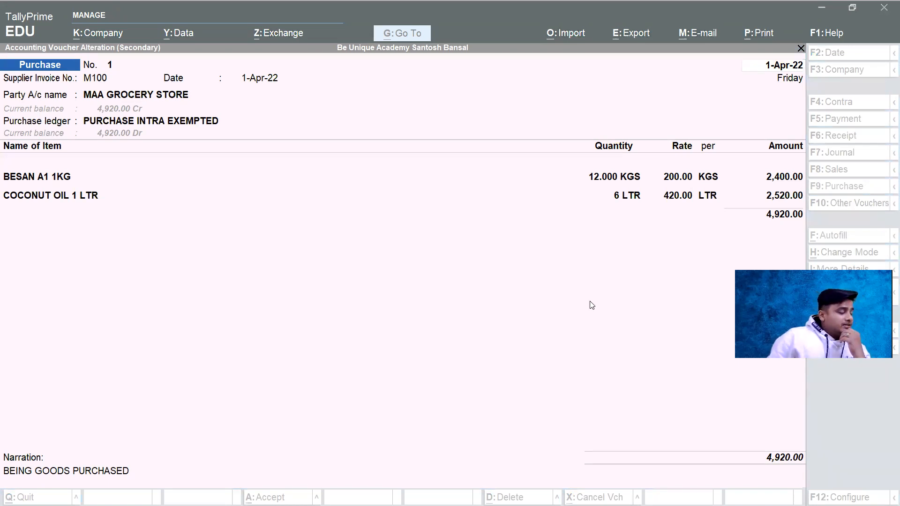
{"action": "left_click", "coordinate": [487, 317]}
{"action": "left_click", "coordinate": [487, 317]}
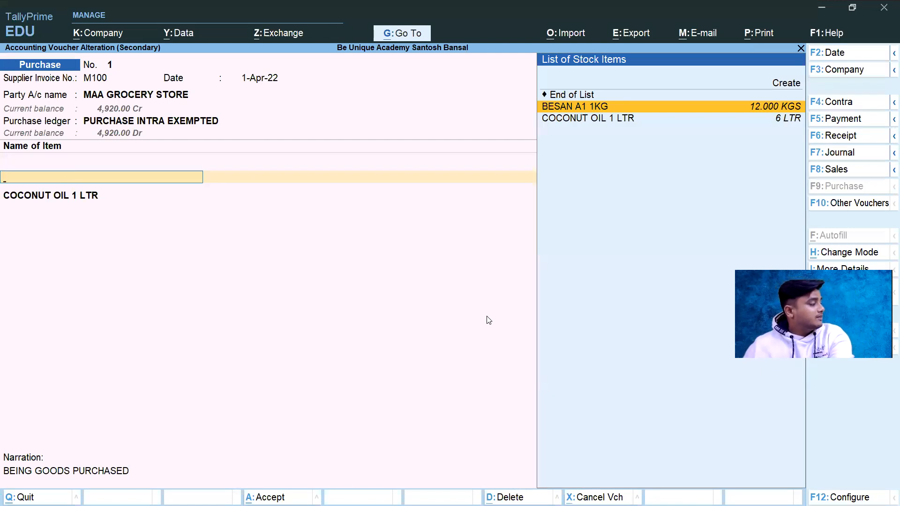
{"action": "key", "text": "Escape"}
{"action": "key", "text": "Escape"}
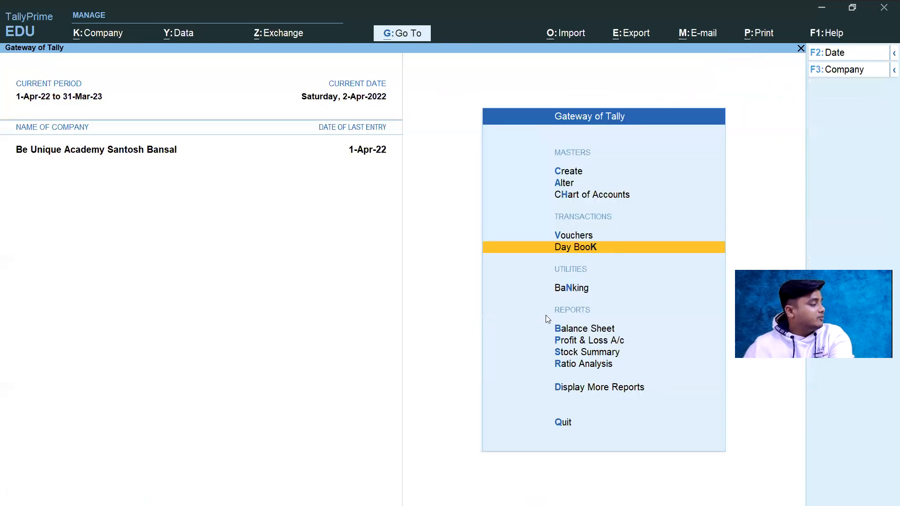
Step: Open the Day Book and set its period from 1-4-2022 to 31-3-2023
{"action": "left_click", "coordinate": [584, 252]}
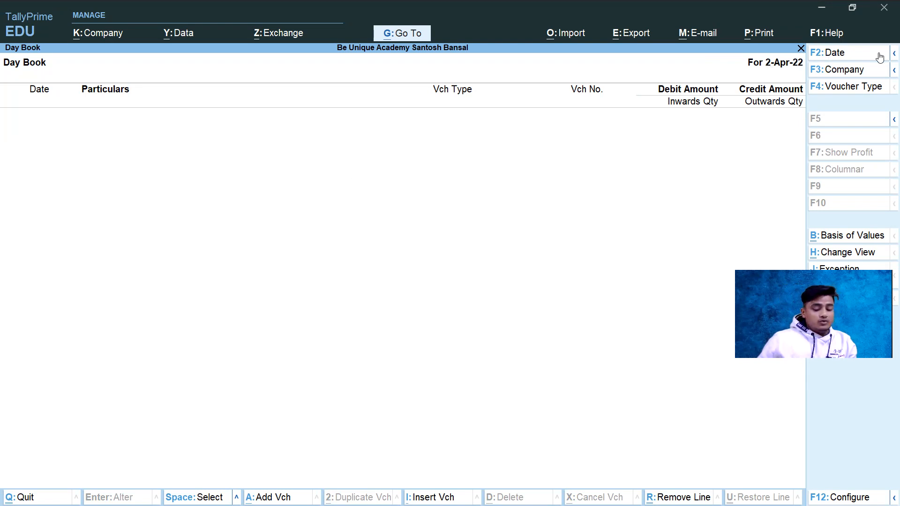
{"action": "key", "text": "alt+F2"}
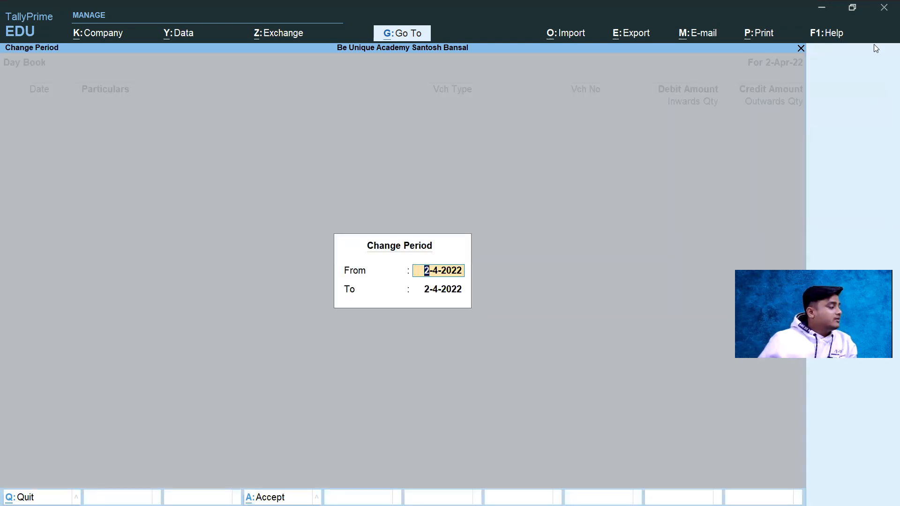
{"action": "type", "text": "1-4"}
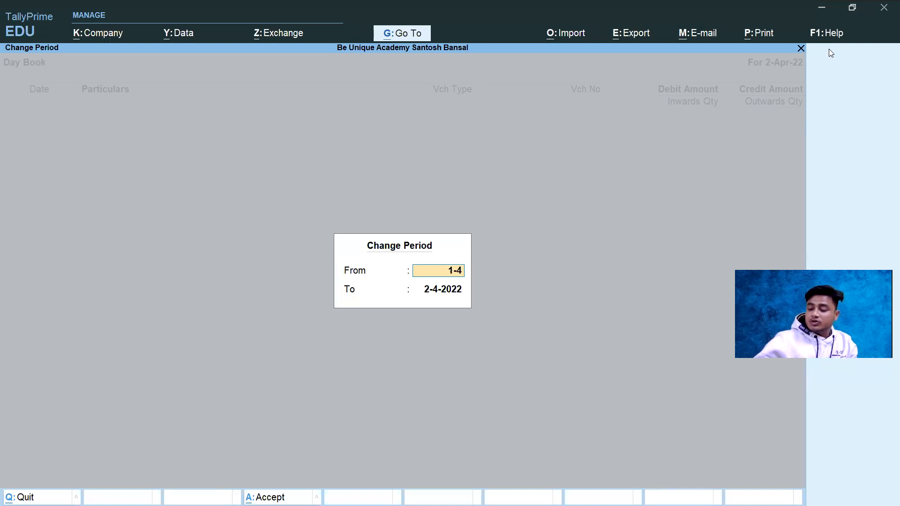
{"action": "type", "text": "-21"}
{"action": "key", "text": "BackSpace"}
{"action": "type", "text": "2"}
{"action": "key", "text": "Return"}
{"action": "type", "text": "31-323"}
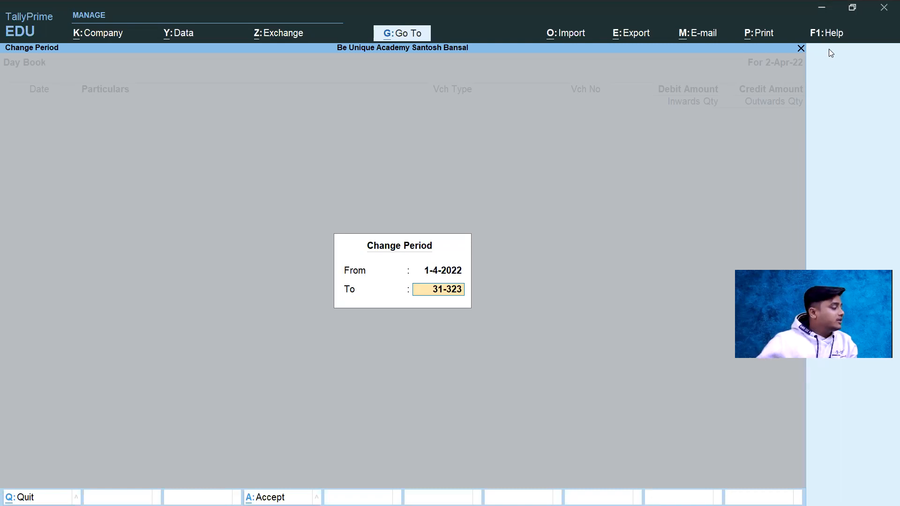
{"action": "key", "text": "BackSpace"}
{"action": "key", "text": "BackSpace"}
{"action": "key", "text": "BackSpace"}
{"action": "type", "text": "-23"}
{"action": "key", "text": "Return"}
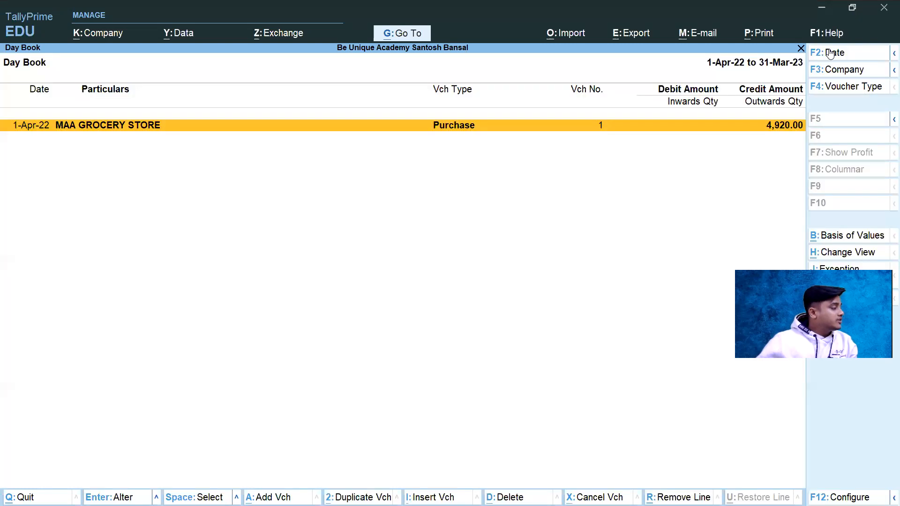
Step: Open the MAA GROCERY STORE purchase voucher from the Day Book and check its invoice number, date and party details
{"action": "key", "text": "Return"}
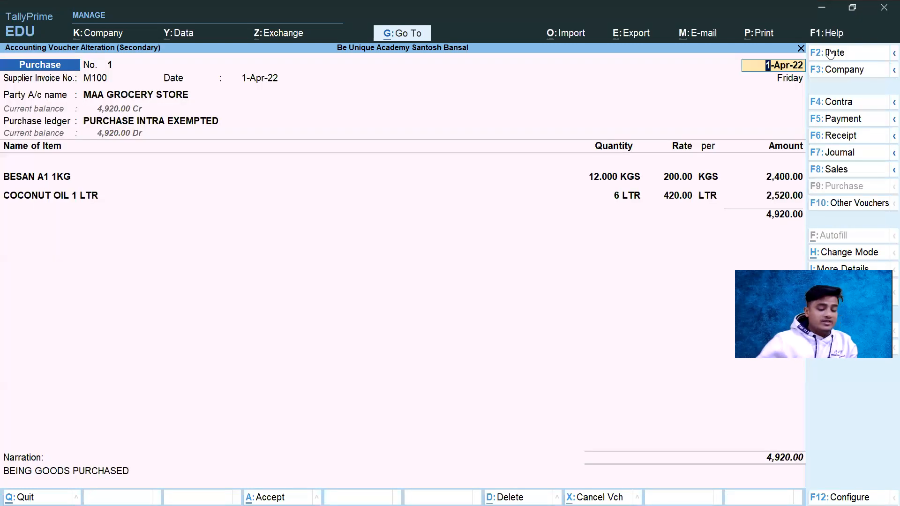
{"action": "key", "text": "ctrl+q"}
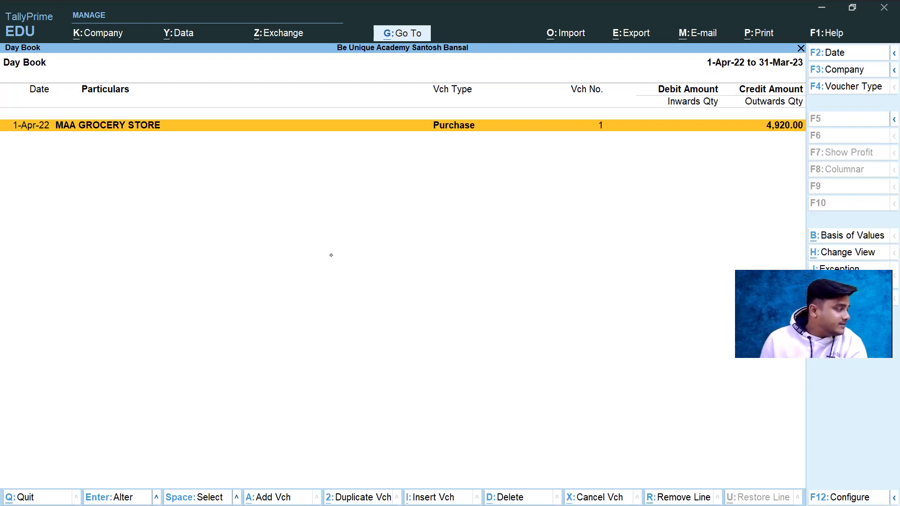
{"action": "key", "text": "Return"}
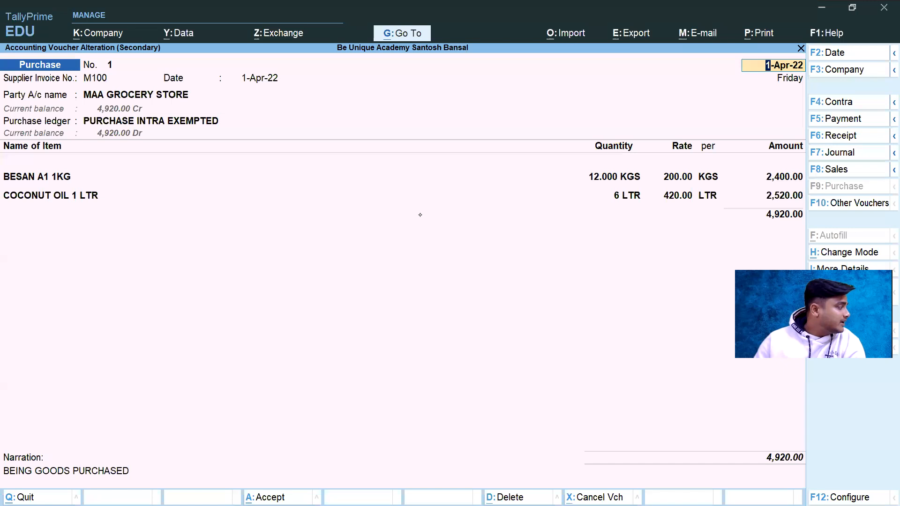
{"action": "key", "text": "Return"}
{"action": "key", "text": "Return"}
{"action": "key", "text": "Return"}
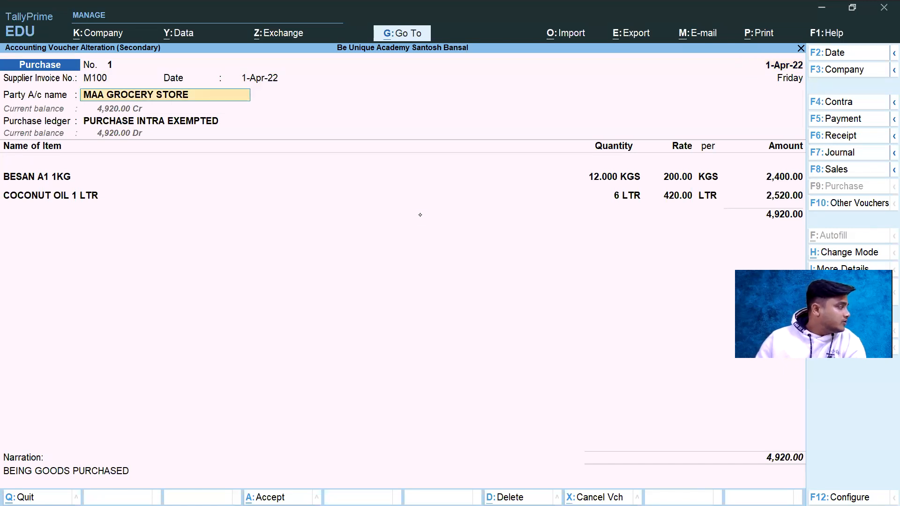
{"action": "key", "text": "Return"}
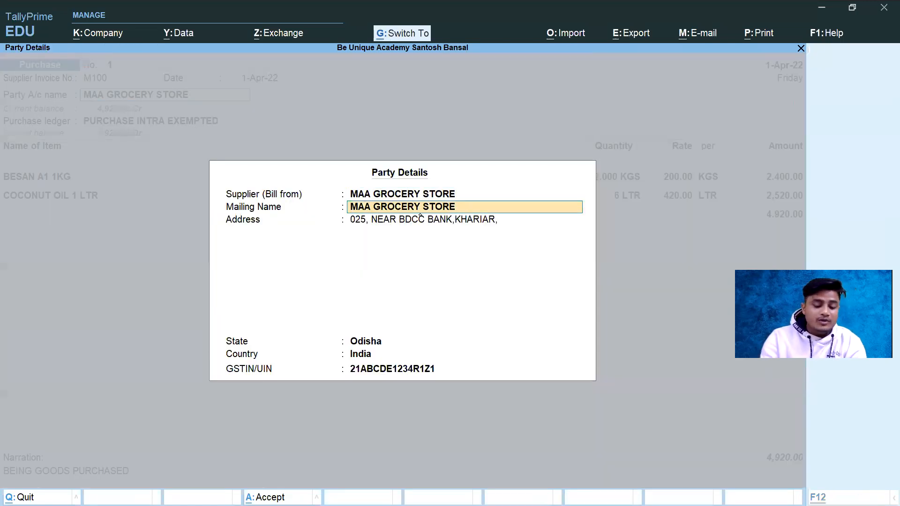
{"action": "key", "text": "ctrl+a"}
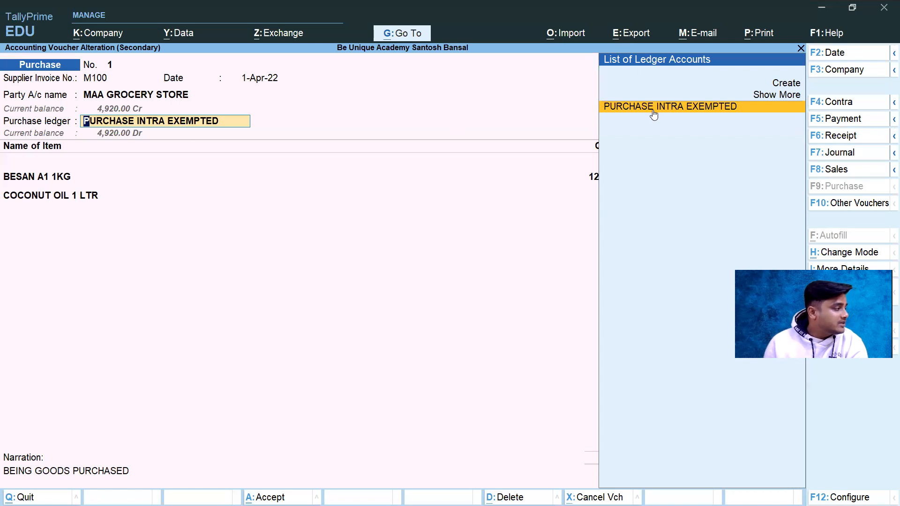
Step: Review the voucher's party ledger, PURCHASE INTRA EXEMPTED ledger and BESAN A1 1KG item selection, and accept the voucher unchanged
{"action": "key", "text": "Return"}
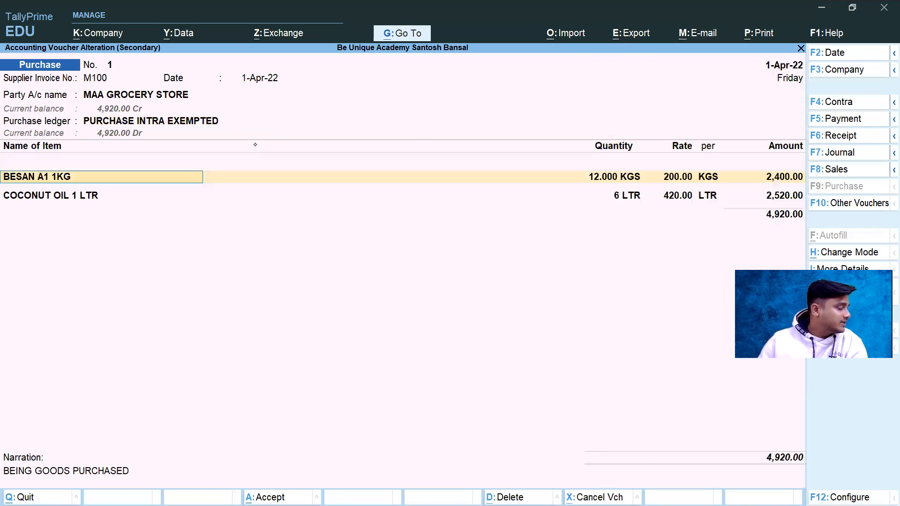
{"action": "key", "text": "BackSpace"}
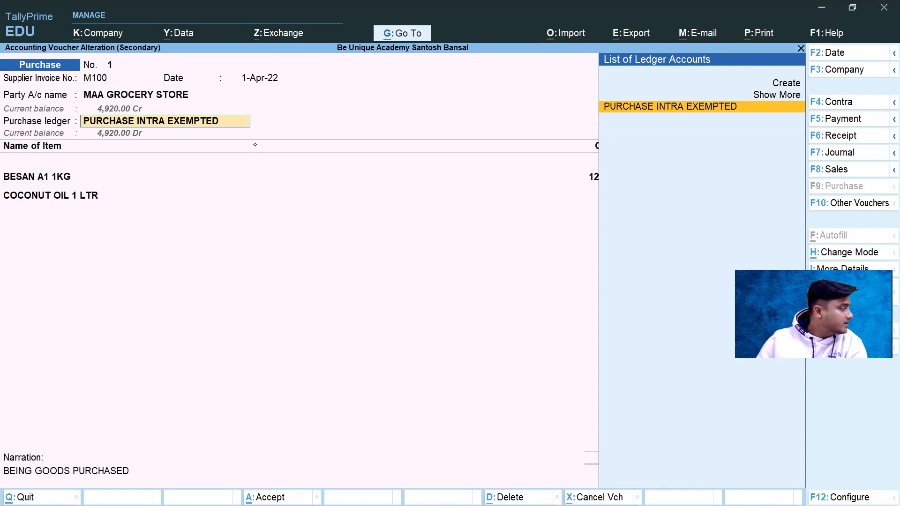
{"action": "key", "text": "BackSpace"}
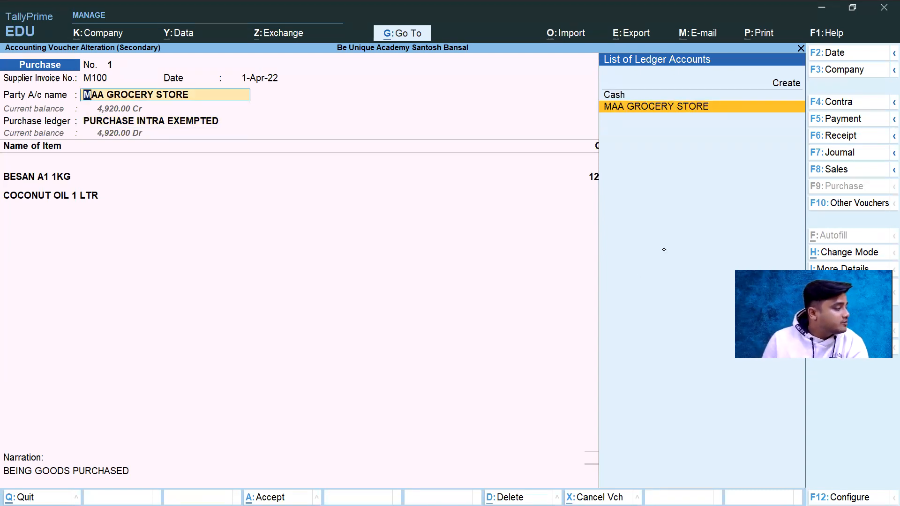
{"action": "key", "text": "Return"}
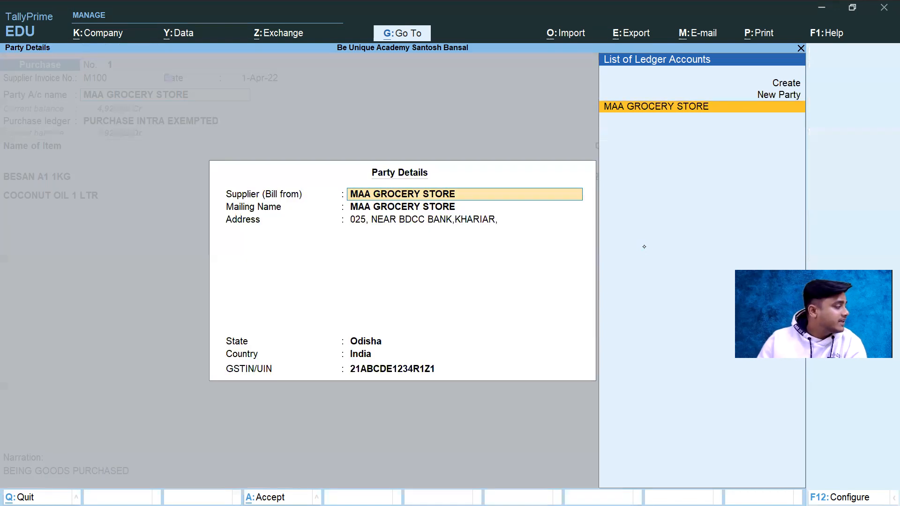
{"action": "key", "text": "Return"}
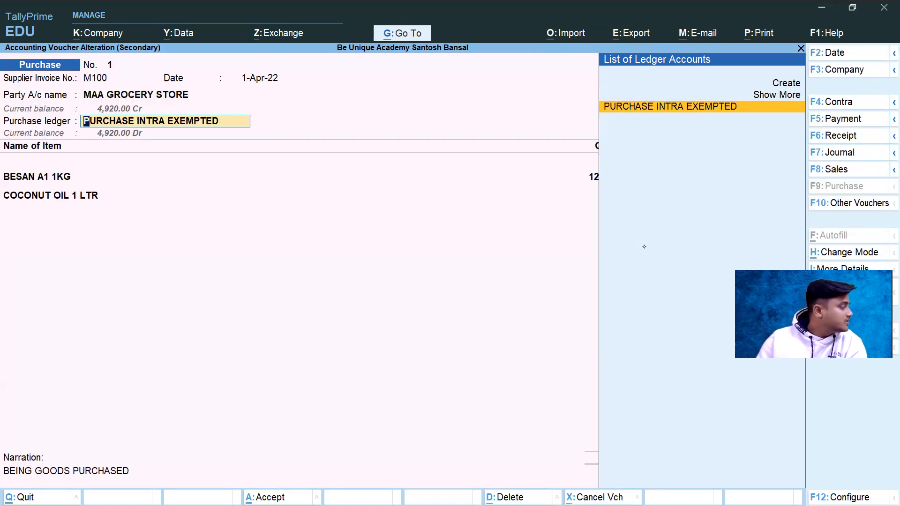
{"action": "key", "text": "Return"}
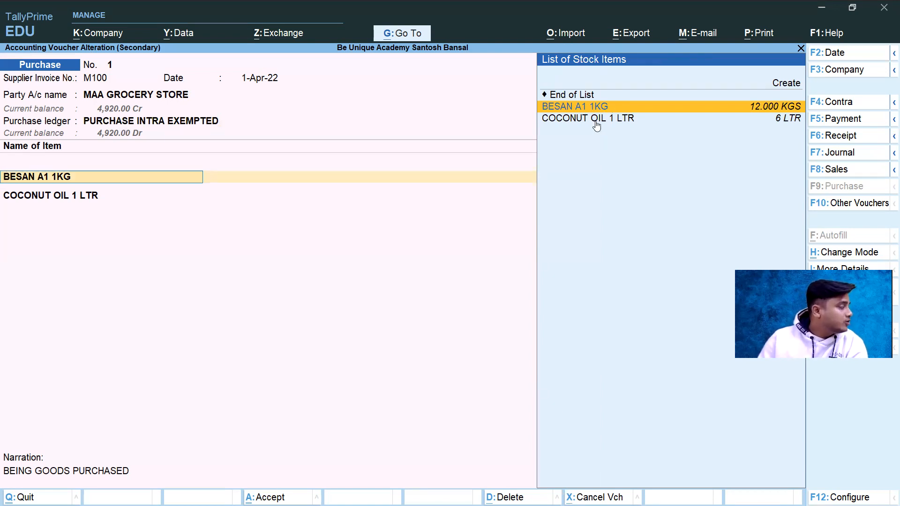
{"action": "key", "text": "Return"}
{"action": "key", "text": "Return"}
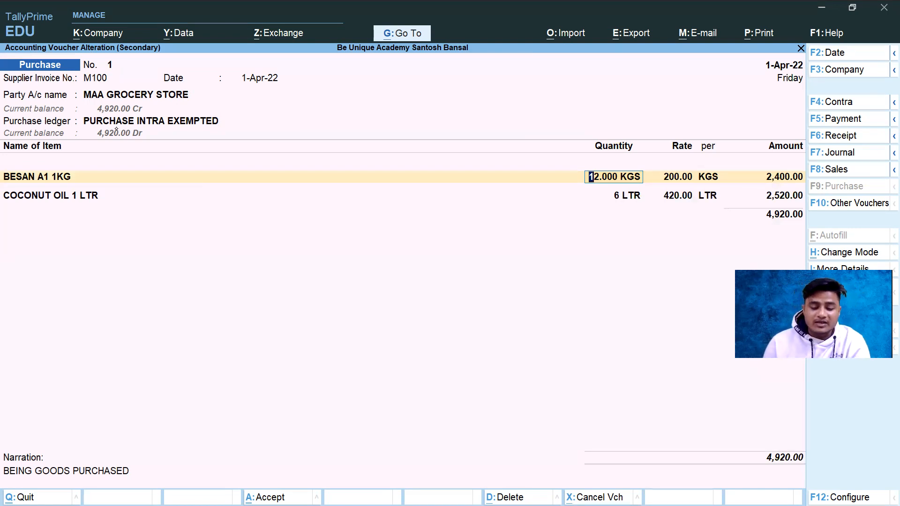
{"action": "key", "text": "ctrl+a"}
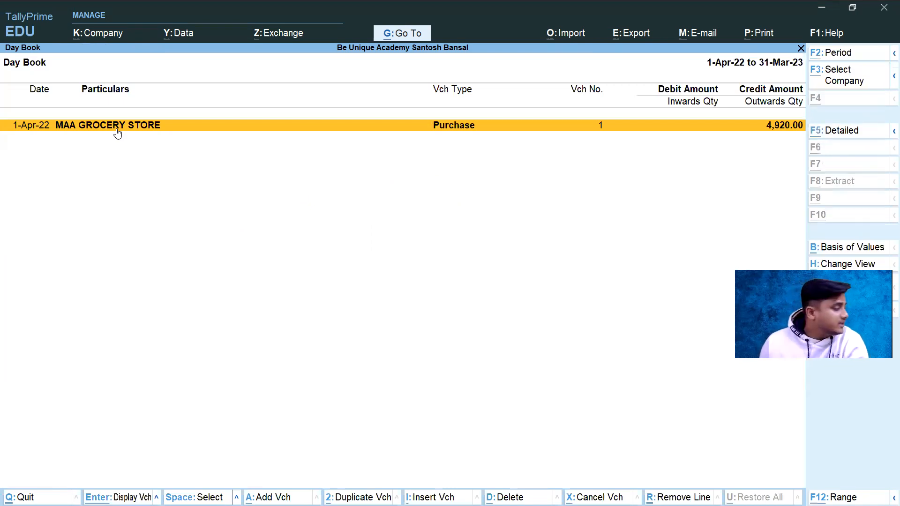
Step: Switch to the exercise PDF in Edge and examine the PURCHASE INTRA EXEMPTED ledger's voucher list and balances on page 6
{"action": "key", "text": "alt+Tab"}
{"action": "key", "text": "alt+Tab"}
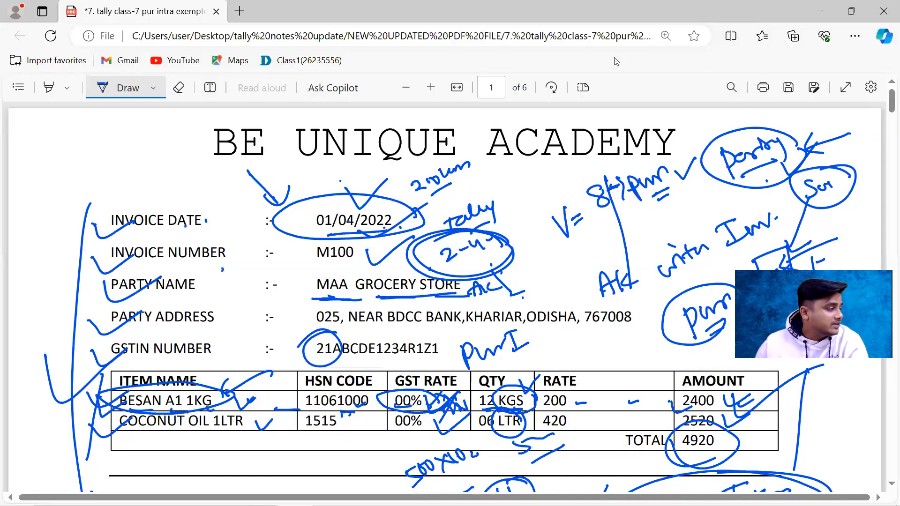
{"action": "left_click_drag", "start_coordinate": [889, 108], "coordinate": [888, 437]}
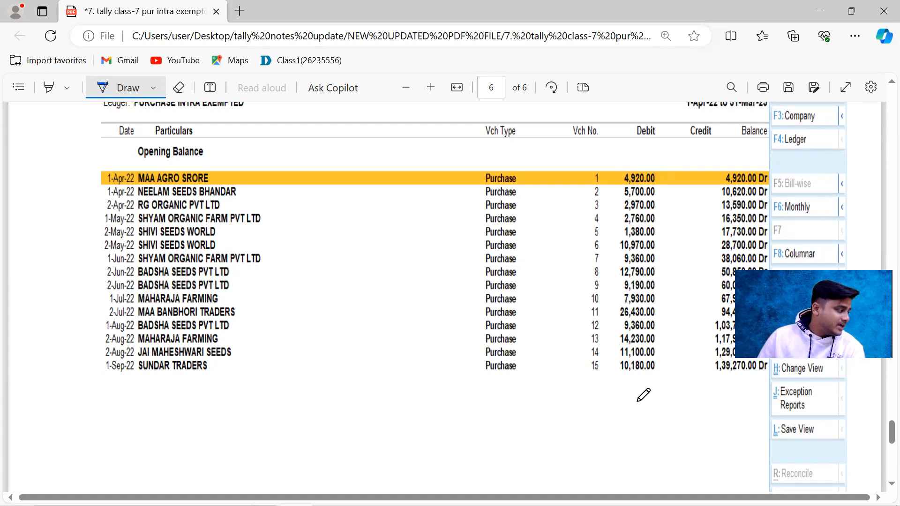
{"action": "scroll", "coordinate": [642, 271], "scroll_direction": "down", "scroll_amount": 3}
{"action": "scroll", "coordinate": [642, 272], "scroll_direction": "down", "scroll_amount": 5}
{"action": "scroll", "coordinate": [635, 245], "scroll_direction": "up", "scroll_amount": 8}
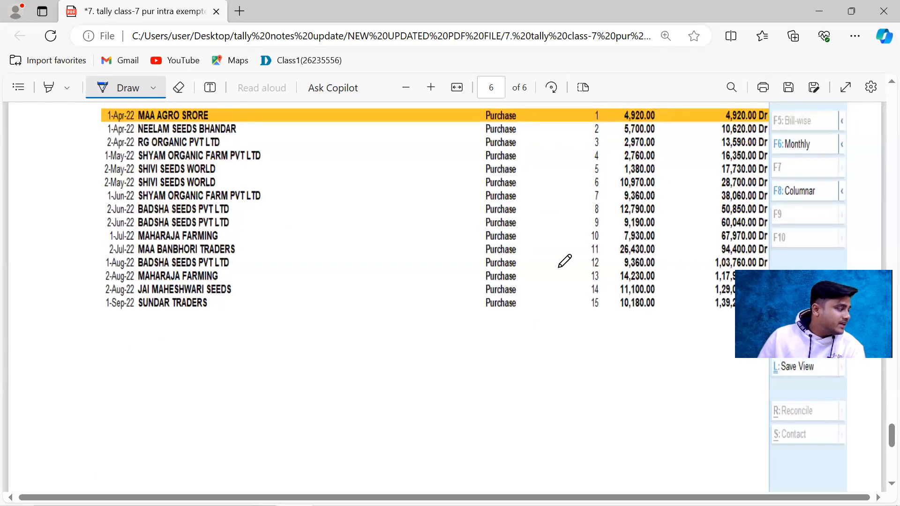
{"action": "scroll", "coordinate": [567, 259], "scroll_direction": "down", "scroll_amount": 1}
{"action": "scroll", "coordinate": [204, 207], "scroll_direction": "up", "scroll_amount": 3}
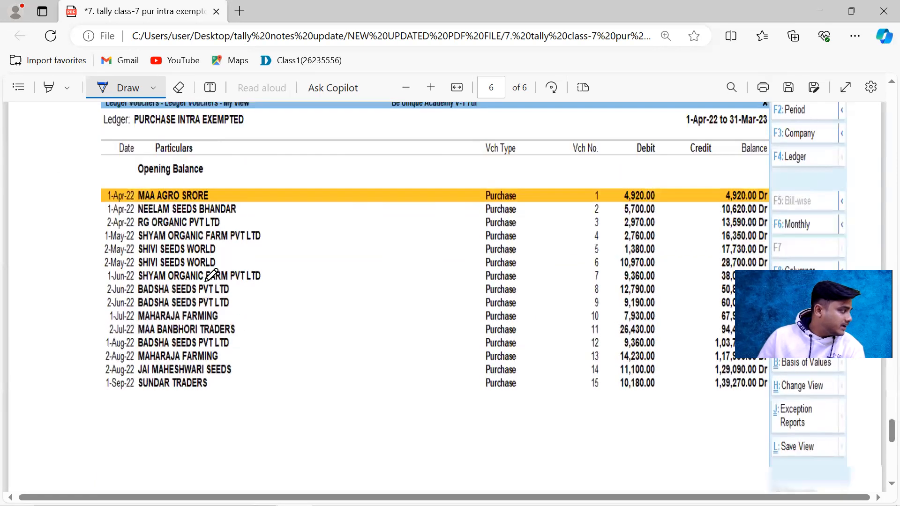
Step: Check the PURCHASE INTRA EXEMPTED report's current total and closing balance on page 6, and look back through the exercise invoices to page 1
{"action": "scroll", "coordinate": [255, 215], "scroll_direction": "down", "scroll_amount": 1}
{"action": "scroll", "coordinate": [659, 298], "scroll_direction": "down", "scroll_amount": 6}
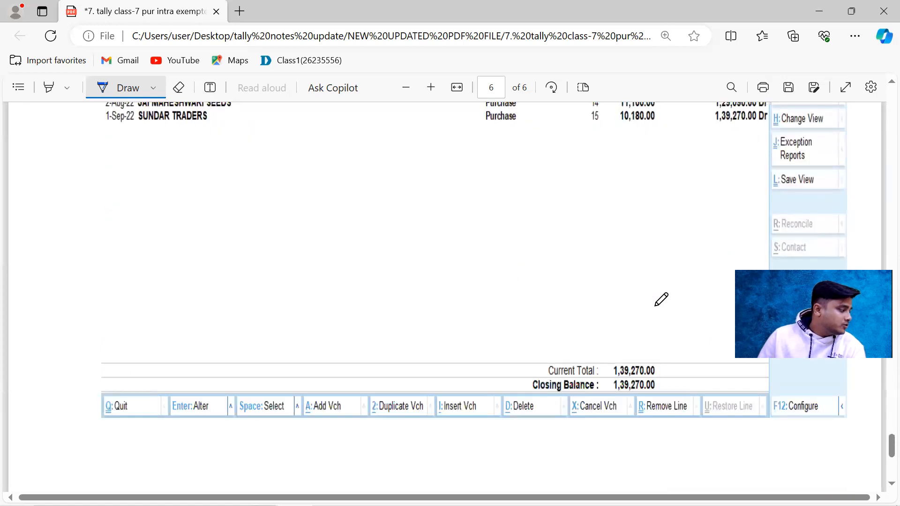
{"action": "scroll", "coordinate": [639, 267], "scroll_direction": "up", "scroll_amount": 6}
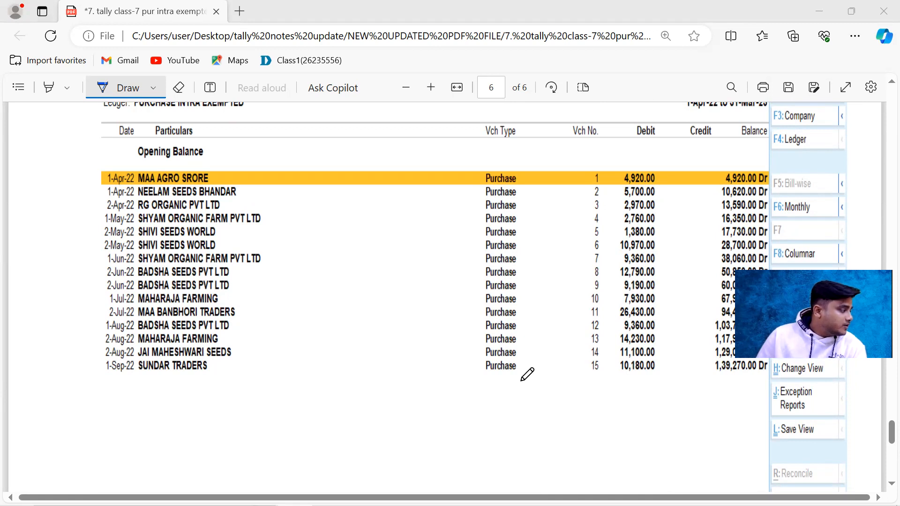
{"action": "scroll", "coordinate": [476, 212], "scroll_direction": "up", "scroll_amount": 10}
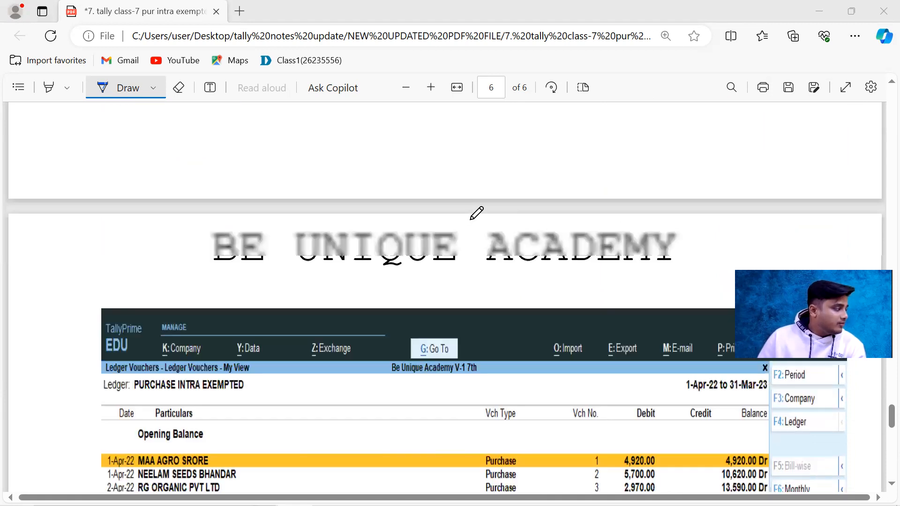
{"action": "scroll", "coordinate": [477, 212], "scroll_direction": "up", "scroll_amount": 12}
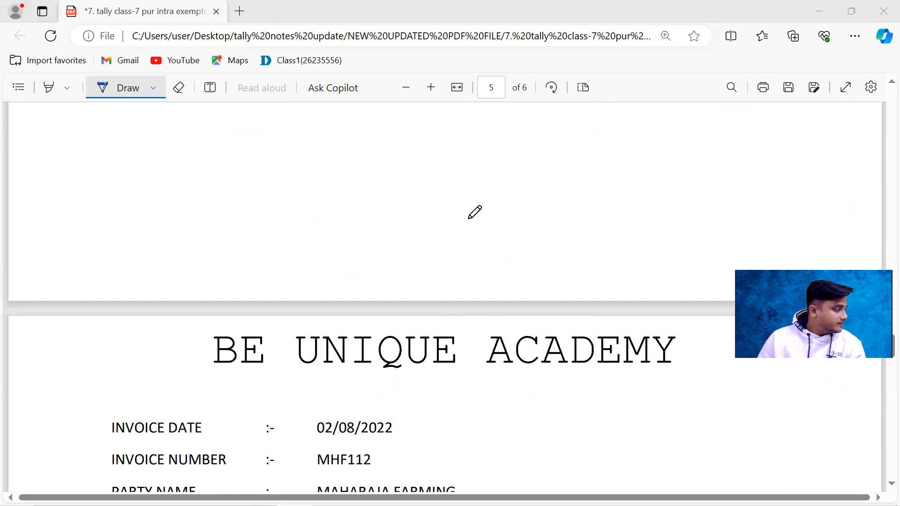
{"action": "scroll", "coordinate": [468, 216], "scroll_direction": "up", "scroll_amount": 15}
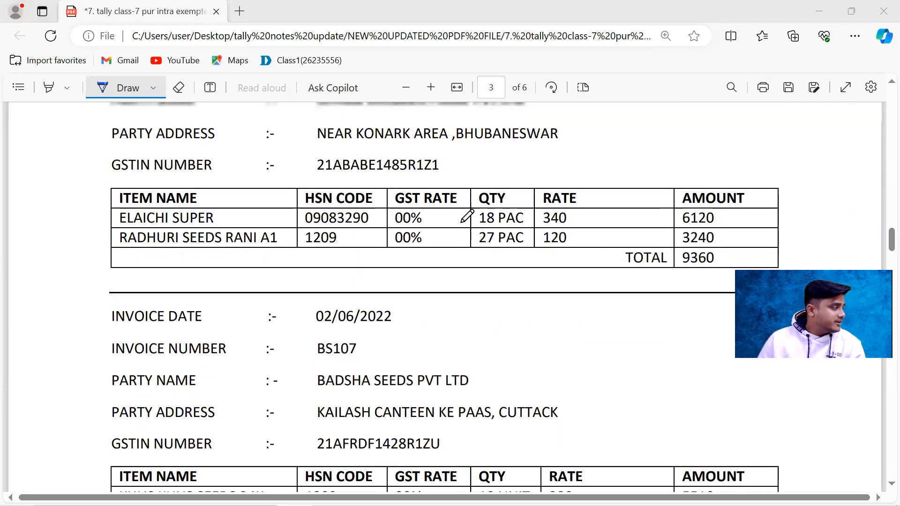
{"action": "scroll", "coordinate": [467, 216], "scroll_direction": "up", "scroll_amount": 15}
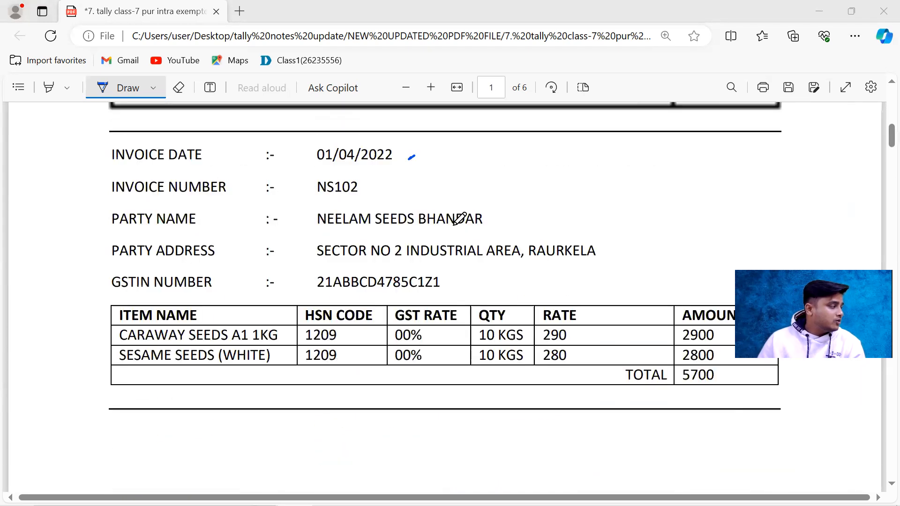
{"action": "scroll", "coordinate": [459, 219], "scroll_direction": "down", "scroll_amount": 4}
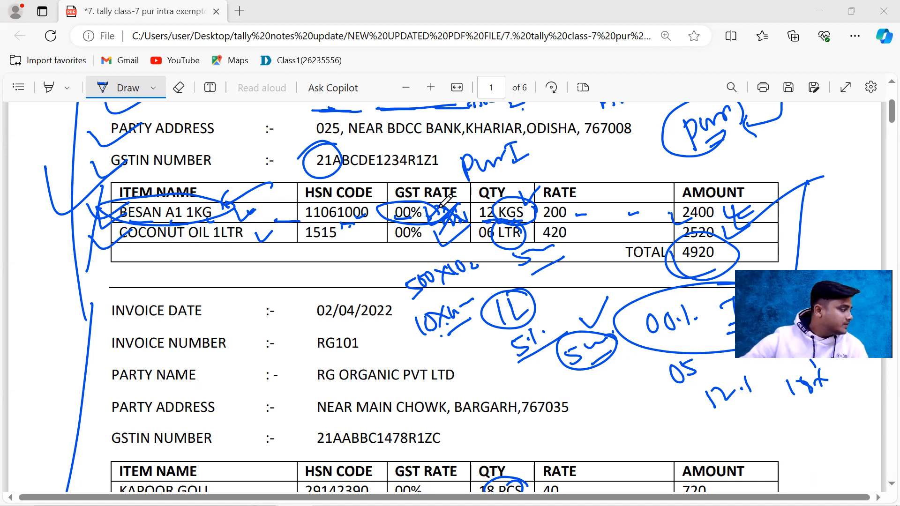
{"action": "mouse_move", "coordinate": [469, 492]}
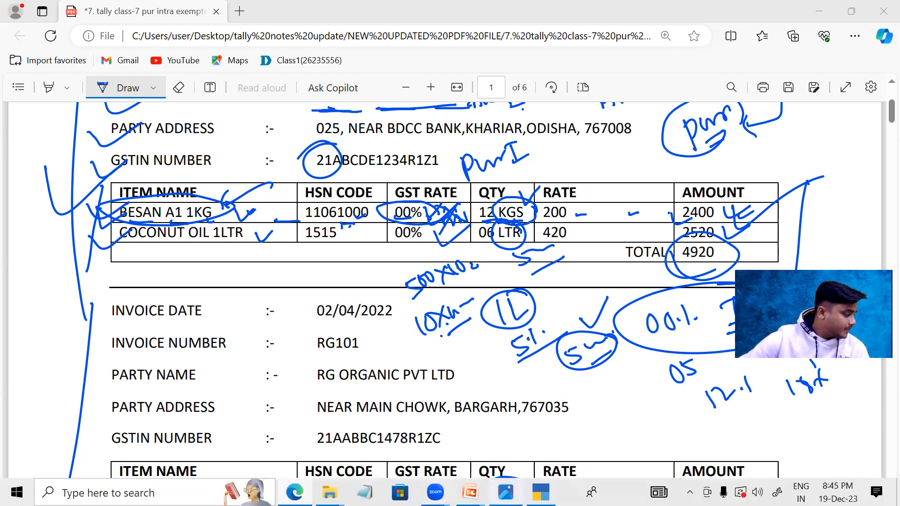